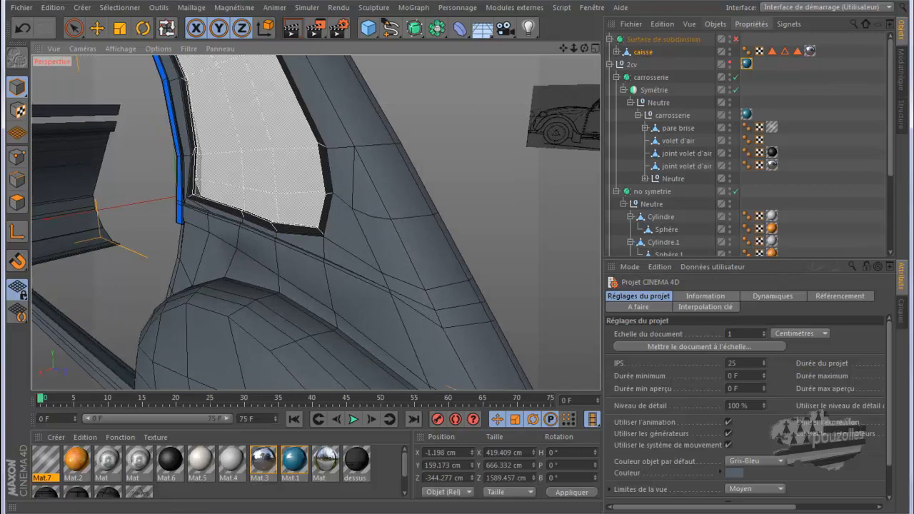
Examine the body shell's lower rear corner against the side-view blueprint, with the mesh edges shown.
click(17, 156)
key(u)
key(l)
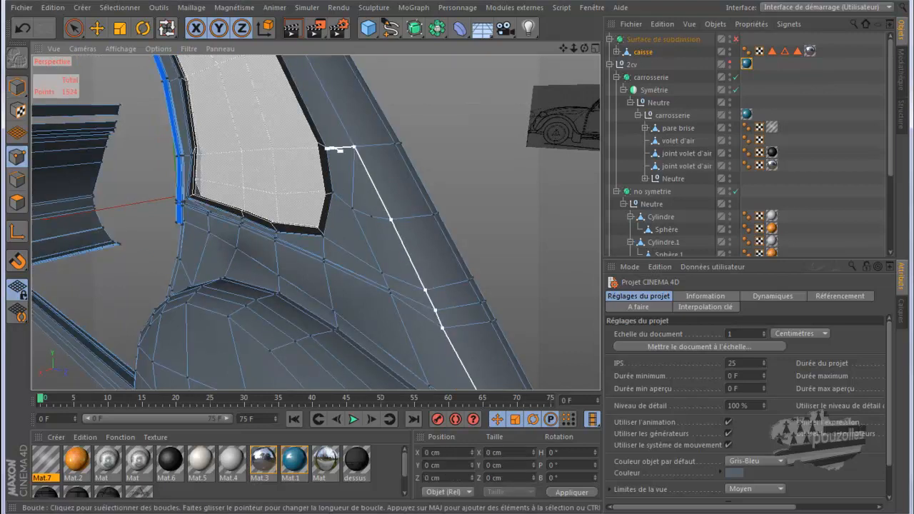
scroll(504, 154, down, 3)
alt+drag(503, 153, 264, 206)
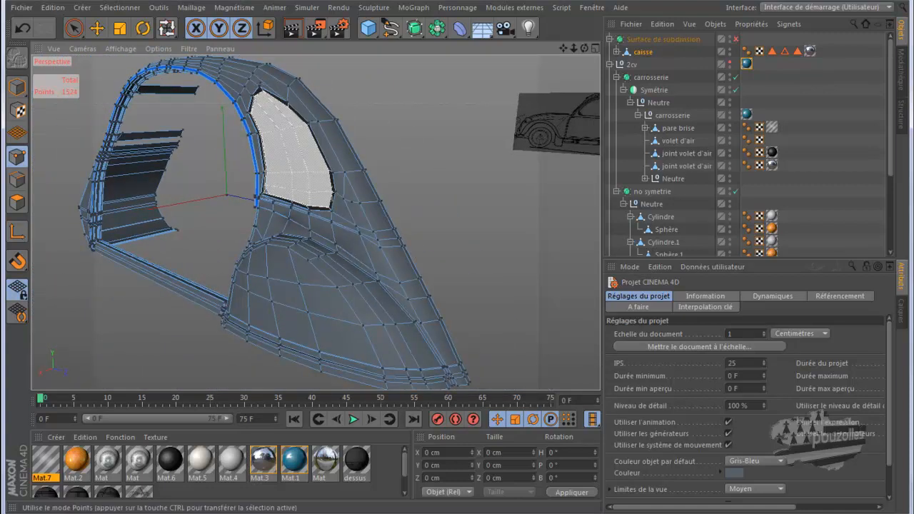
click(17, 178)
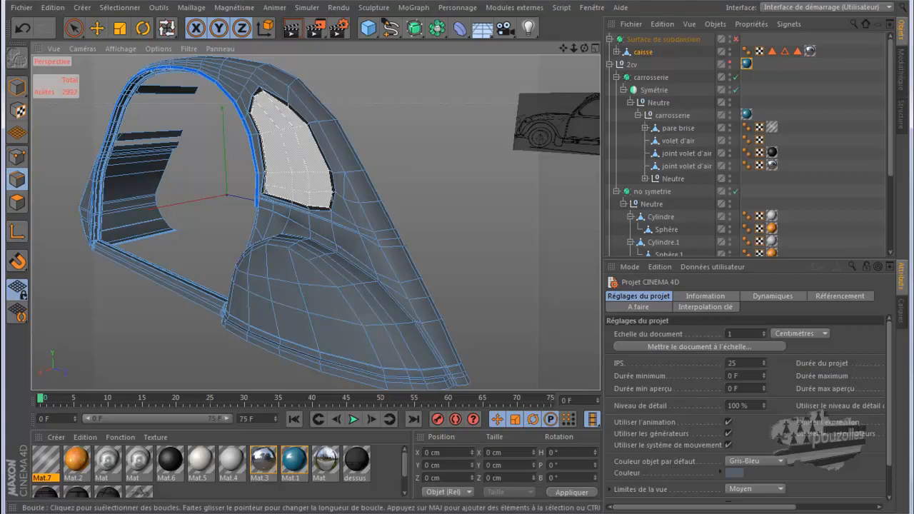
click(96, 28)
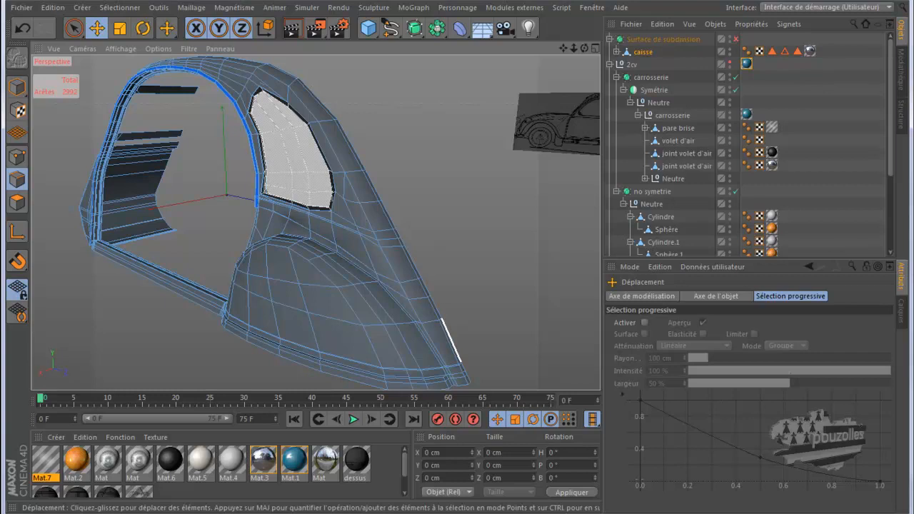
key(F5)
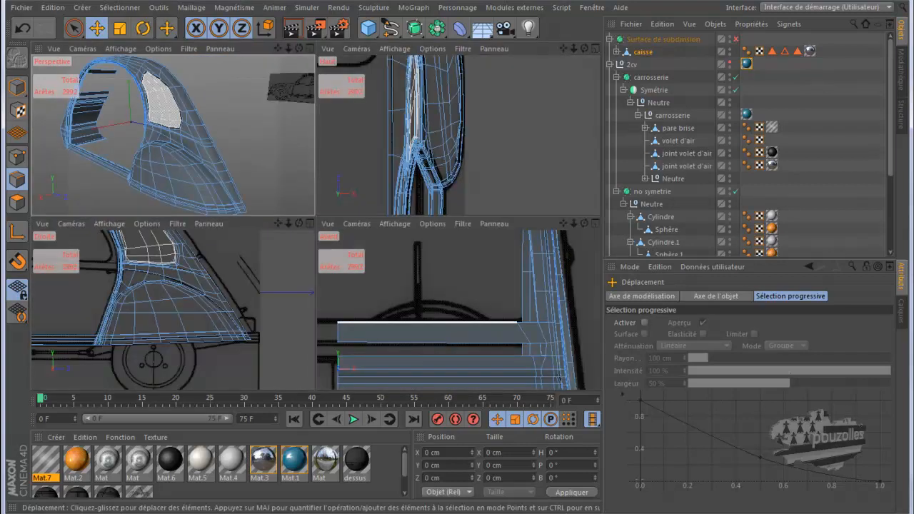
key(F3)
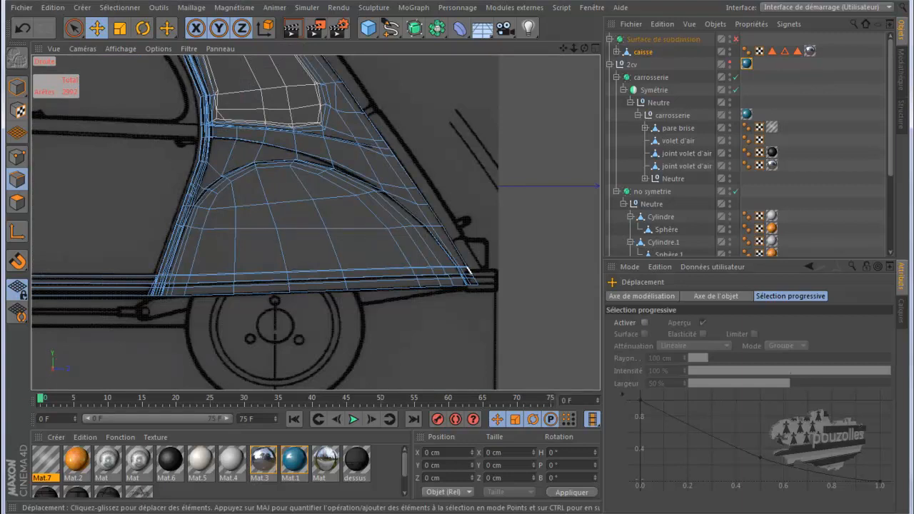
scroll(466, 264, up, 5)
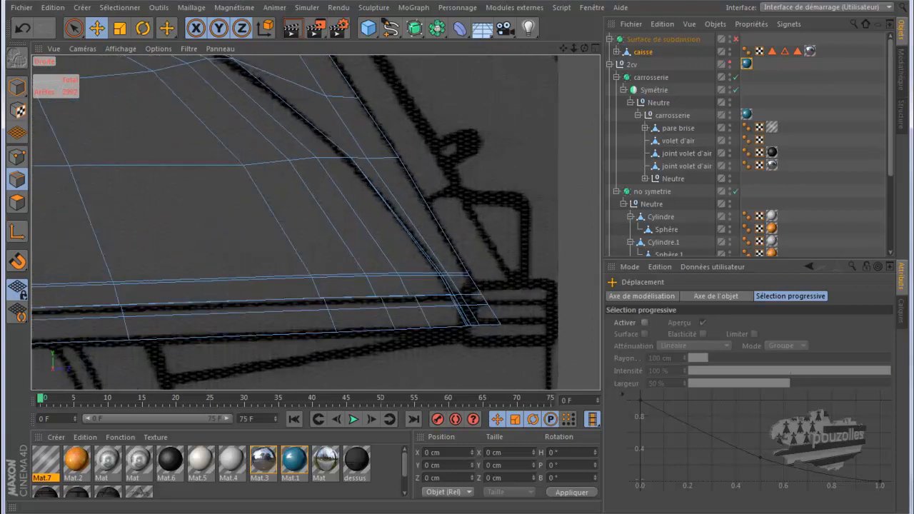
click(84, 512)
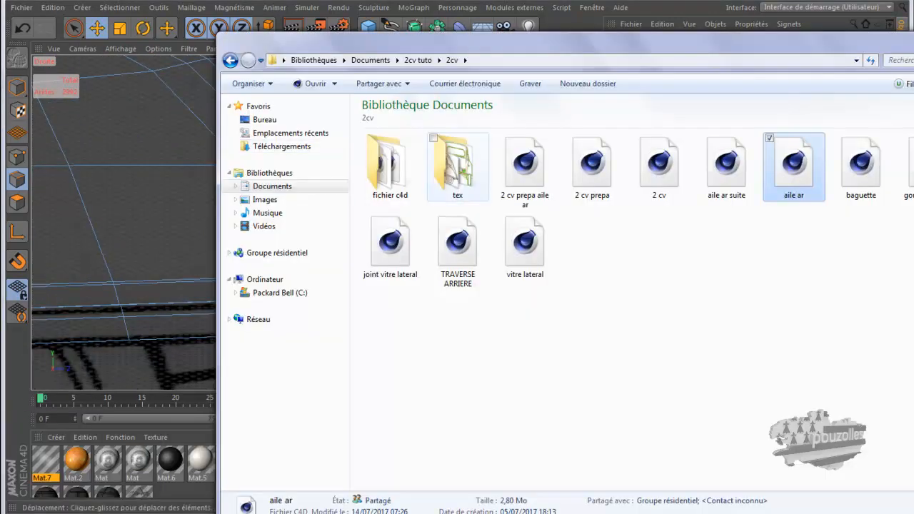
double_click(455, 163)
click(524, 170)
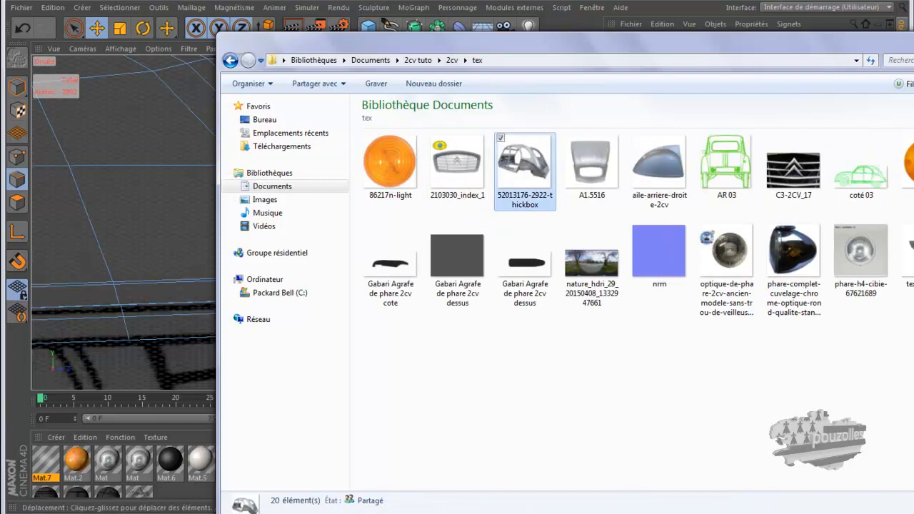
drag(542, 42, 381, 43)
click(819, 38)
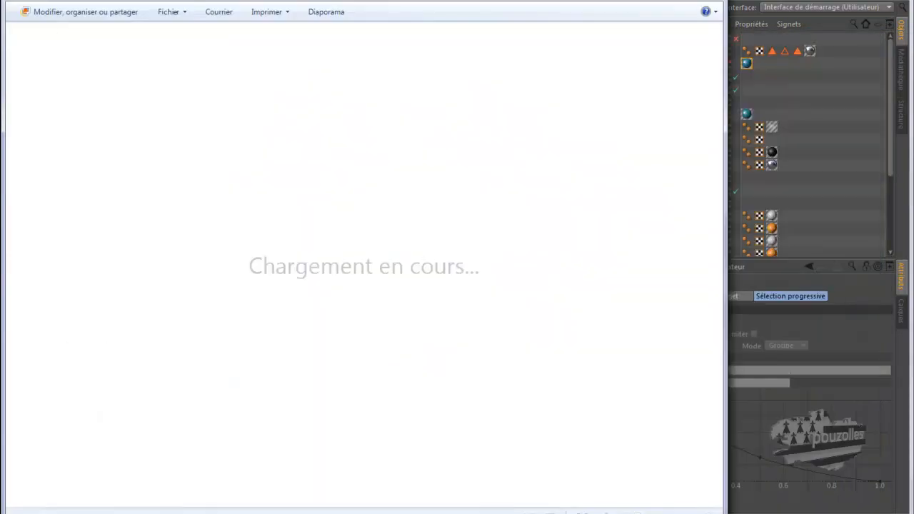
scroll(364, 318, up, 3)
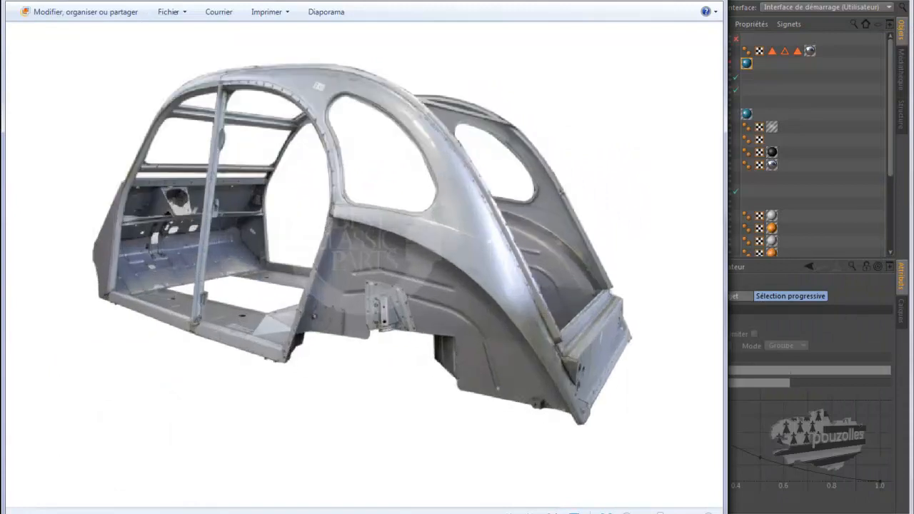
scroll(364, 357, up, 1)
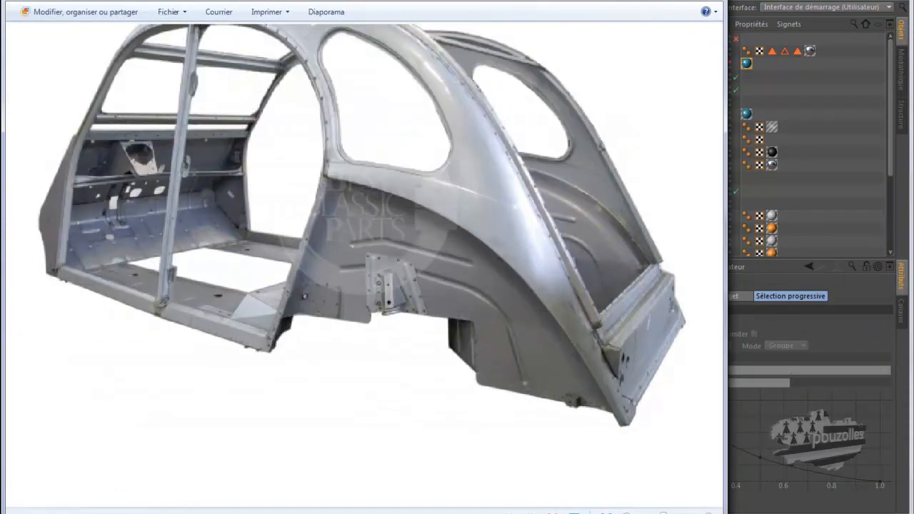
drag(364, 346, 364, 357)
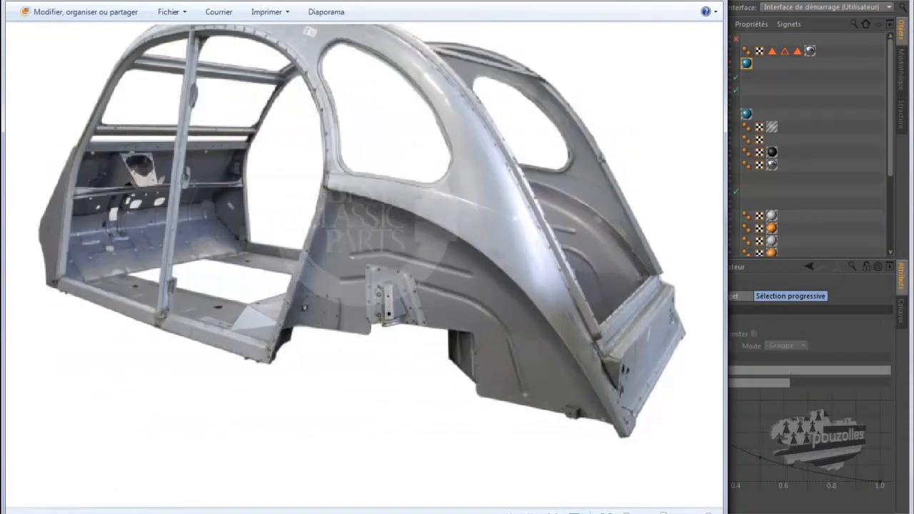
scroll(549, 375, up, 1)
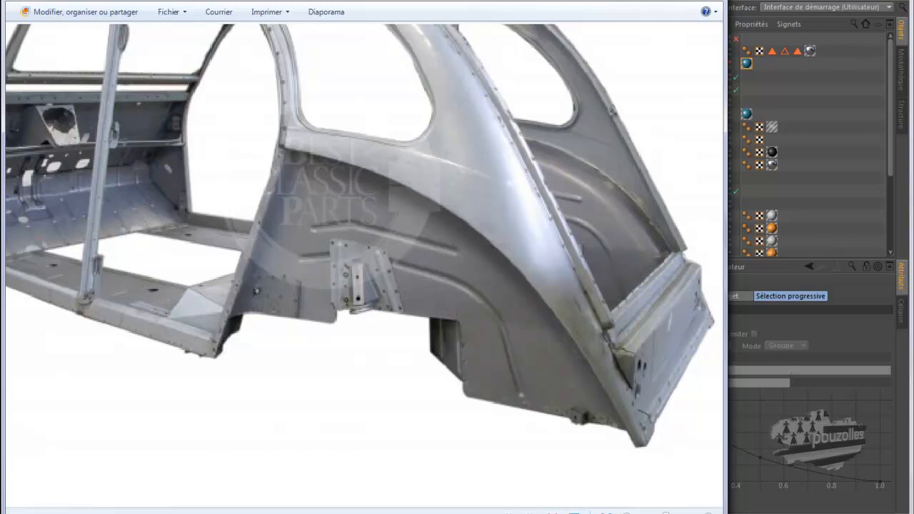
scroll(643, 319, up, 4)
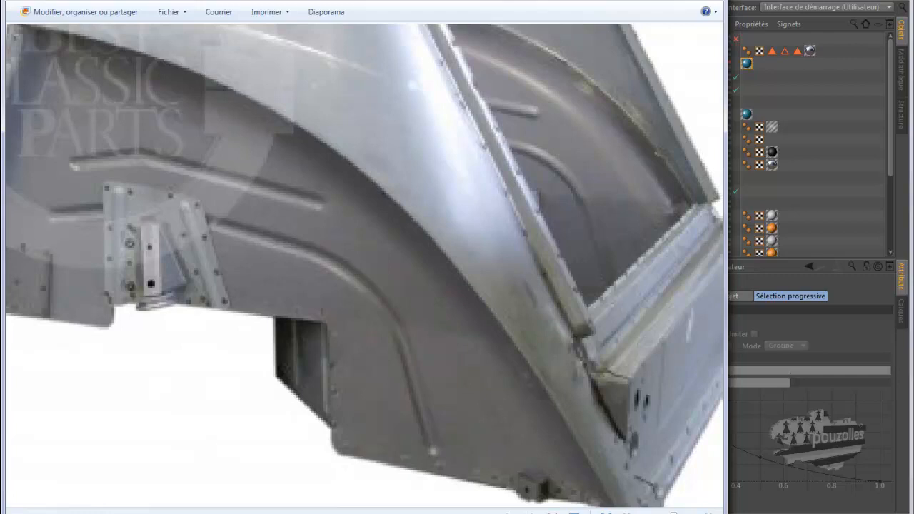
scroll(612, 351, down, 2)
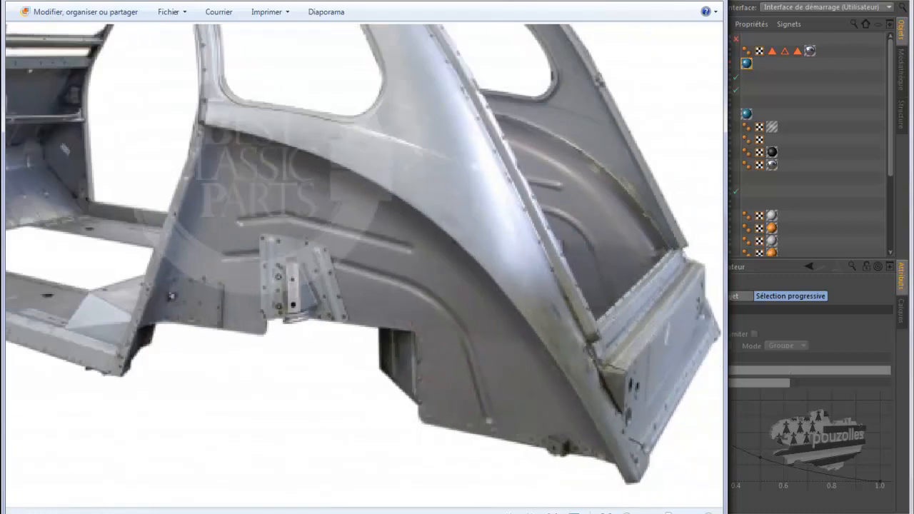
click(664, 0)
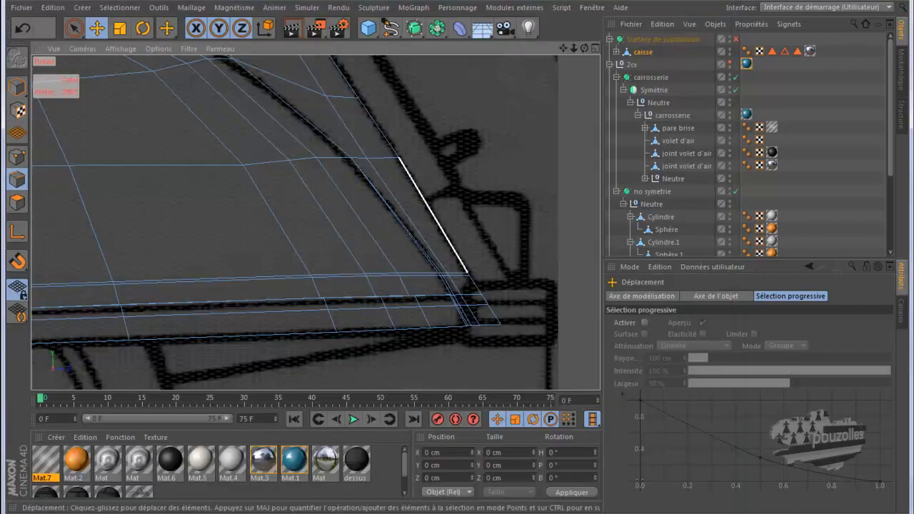
Cut a horizontal edge loop across the rear wheel arch panel with the Knife in Boucle mode, at about 41 % offset.
scroll(403, 213, up, 1)
scroll(403, 213, up, 1)
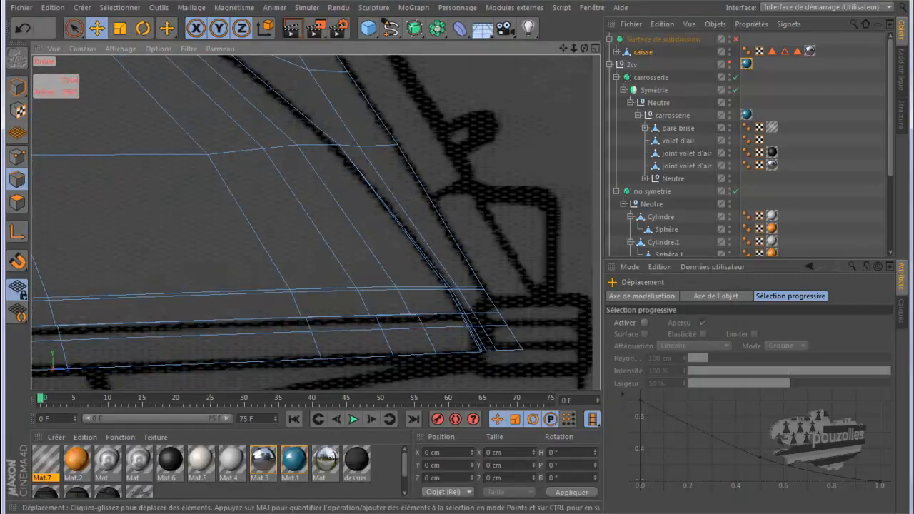
scroll(499, 166, down, 5)
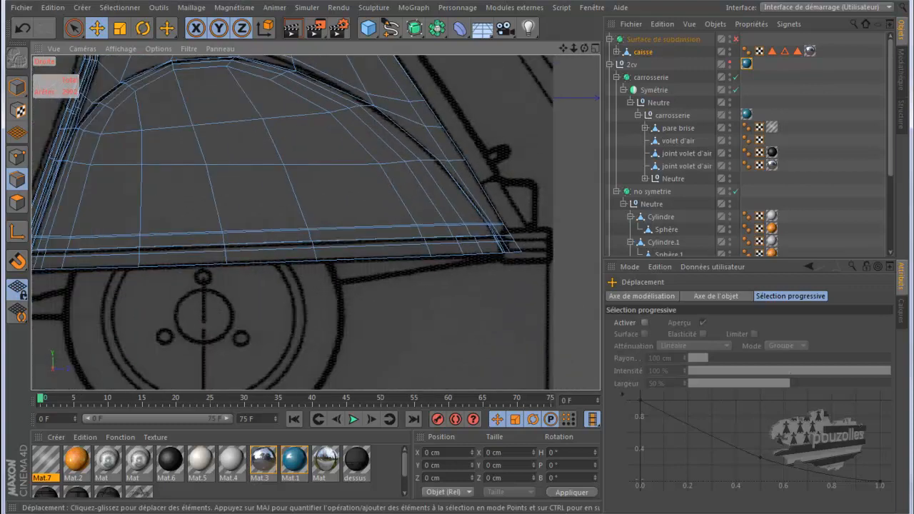
key(k)
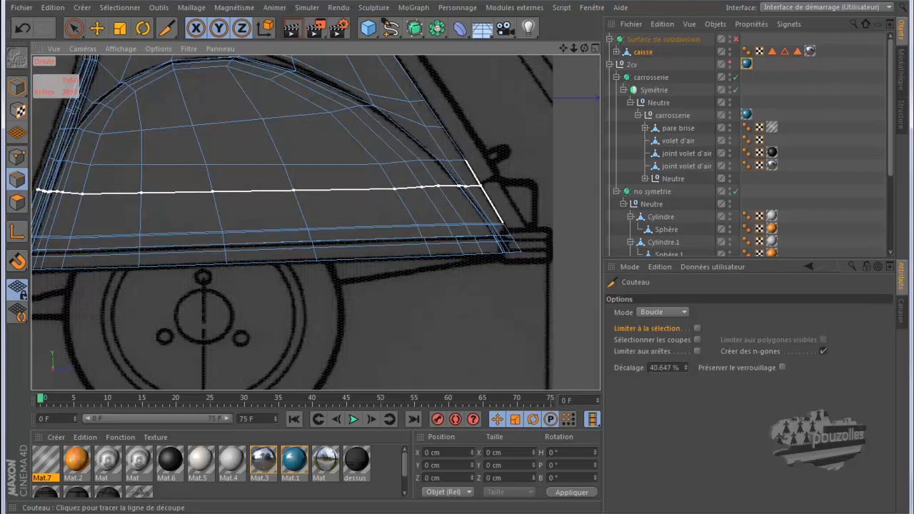
click(481, 186)
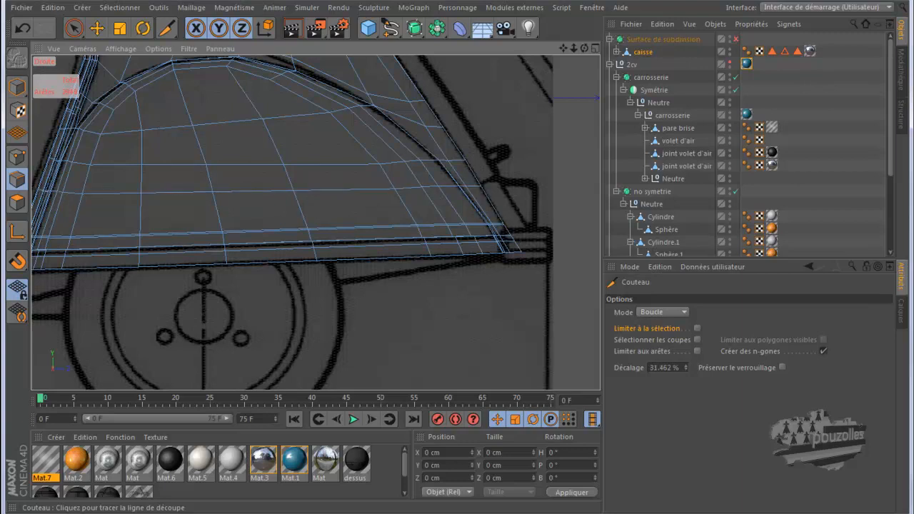
click(401, 199)
middle_click(401, 199)
middle_click(242, 150)
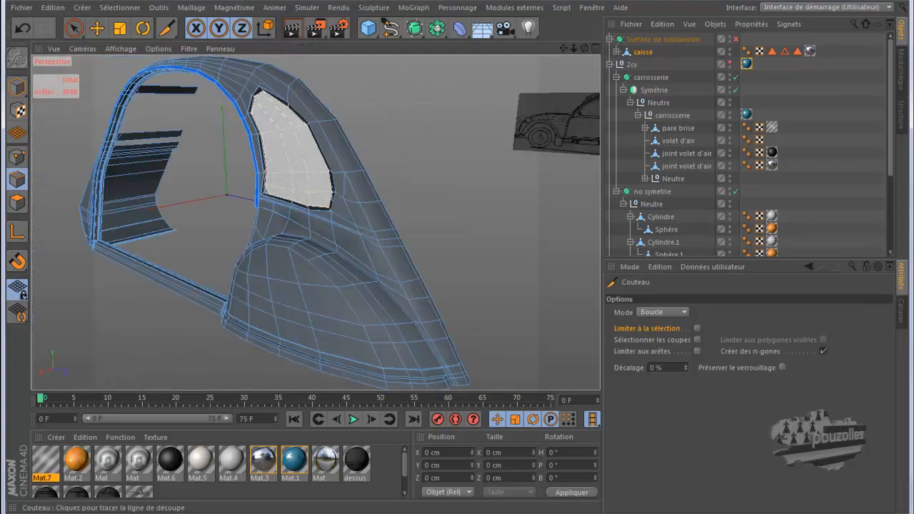
drag(584, 48, 464, 56)
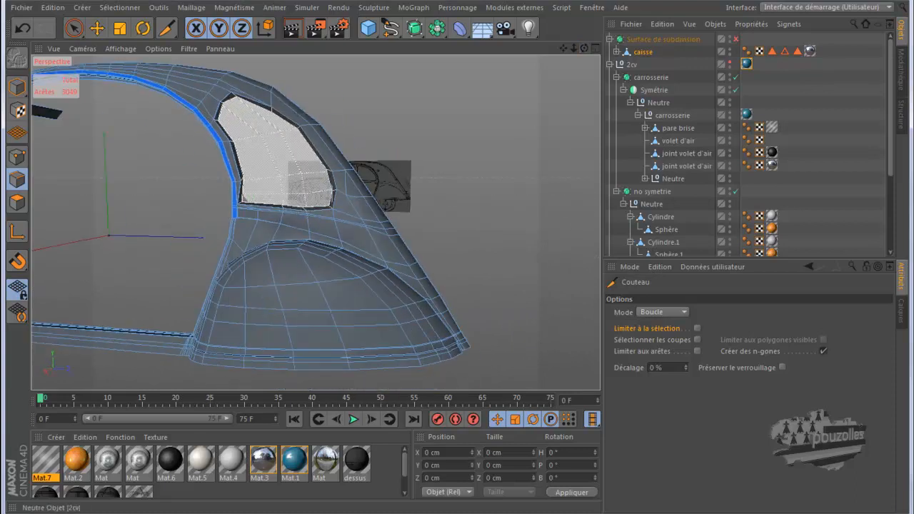
Enable the subdivision surface, render the perspective view and inspect the smoothed rear wheel arch panel from several angles.
click(735, 39)
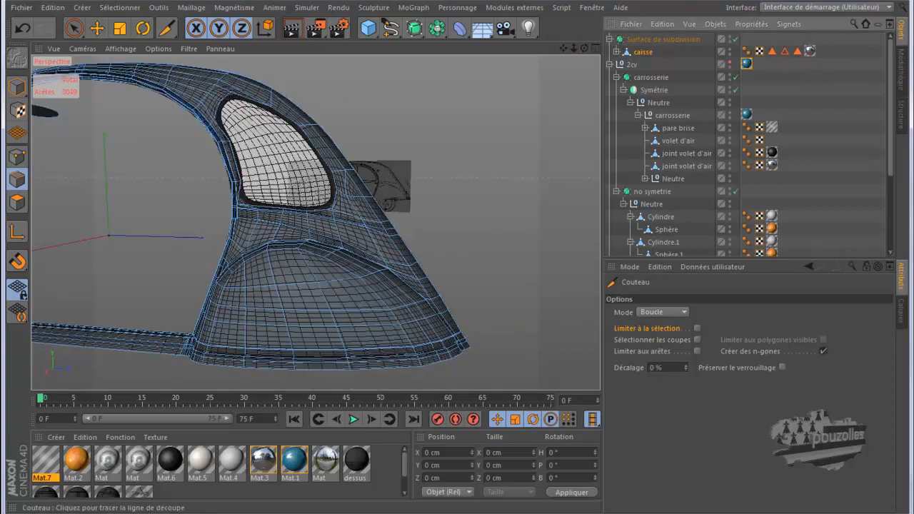
drag(584, 48, 485, 32)
key(ctrl+r)
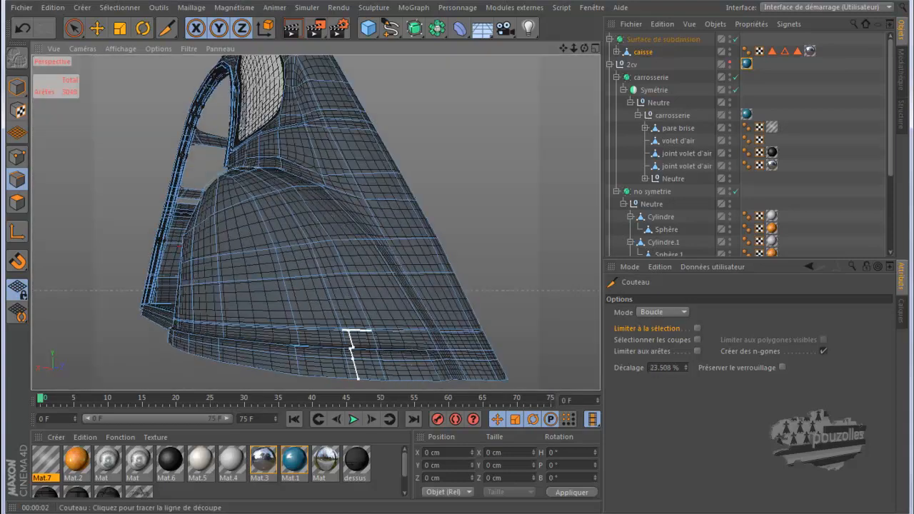
key(ctrl+r)
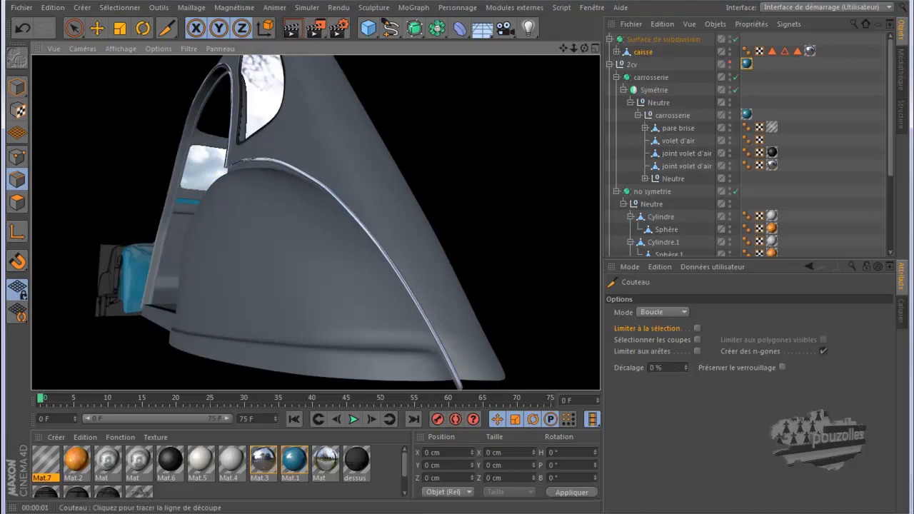
click(17, 157)
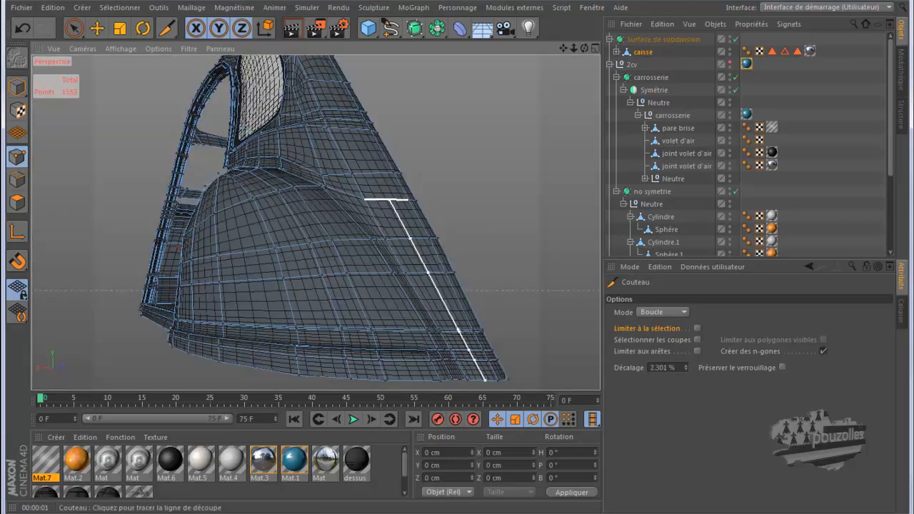
scroll(434, 198, down, 1)
alt+drag(531, 121, 596, 132)
scroll(531, 120, down, 1)
scroll(531, 121, down, 2)
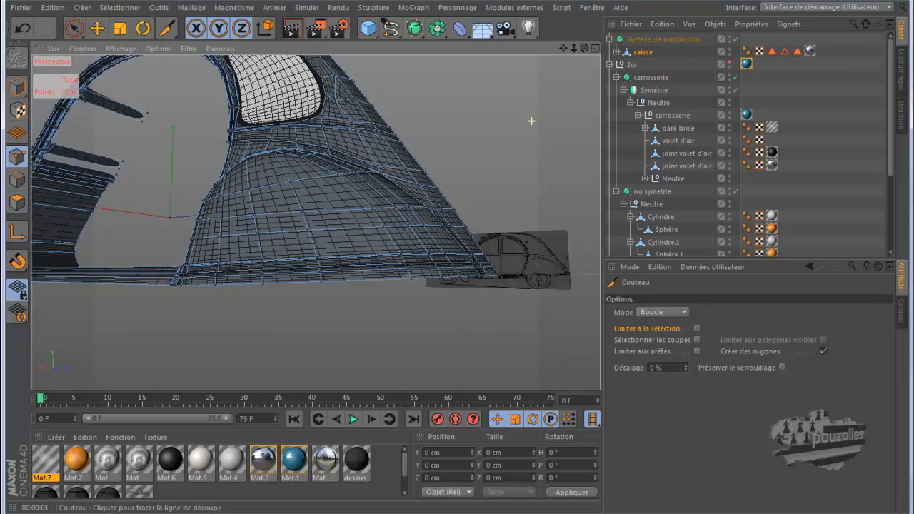
scroll(527, 187, up, 1)
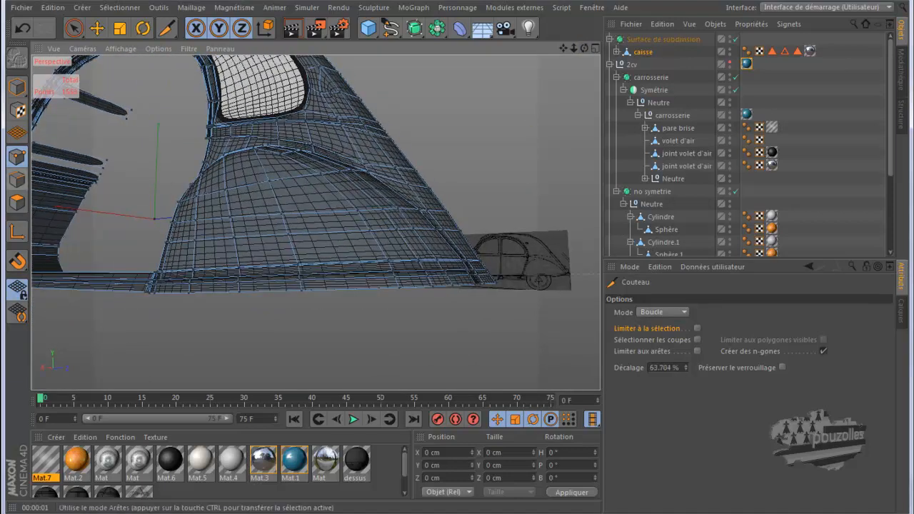
Turn off the subdivision surface and prepare the Move tool in edge mode at the wheel arch panel's lower front corner.
click(97, 28)
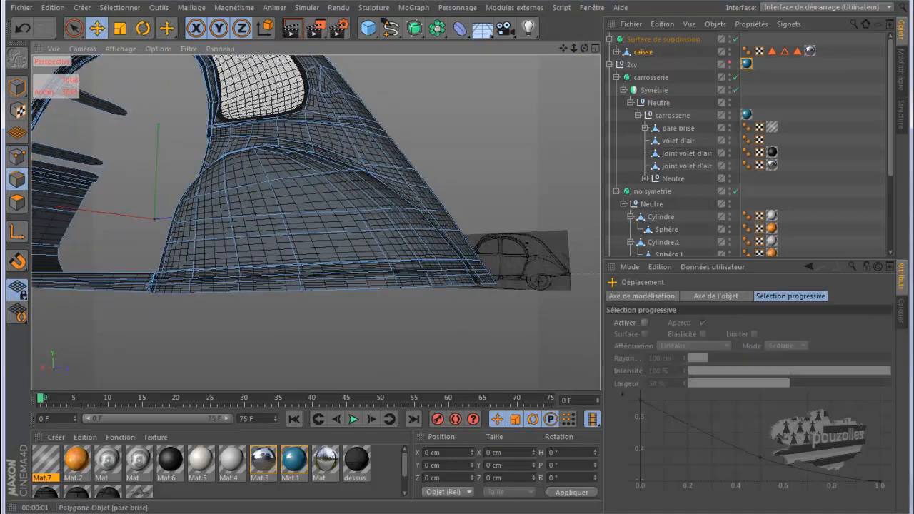
click(735, 39)
scroll(139, 265, up, 6)
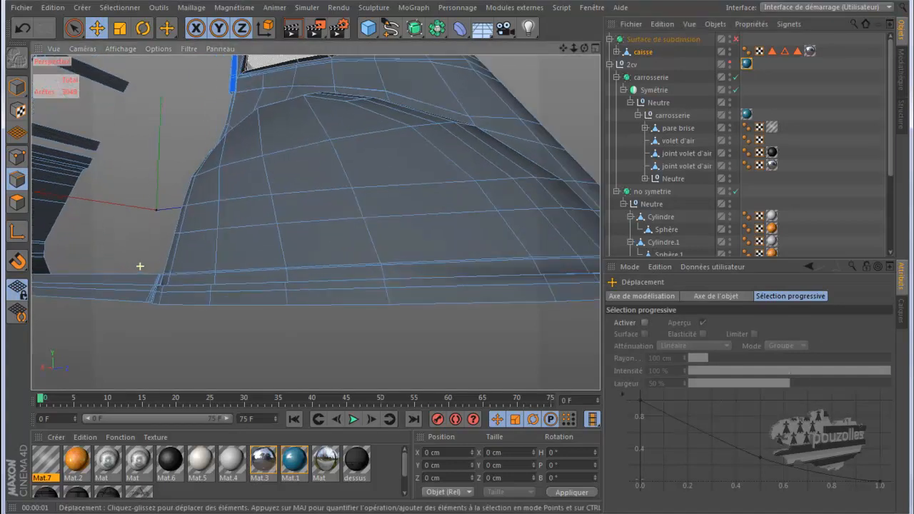
scroll(316, 218, up, 6)
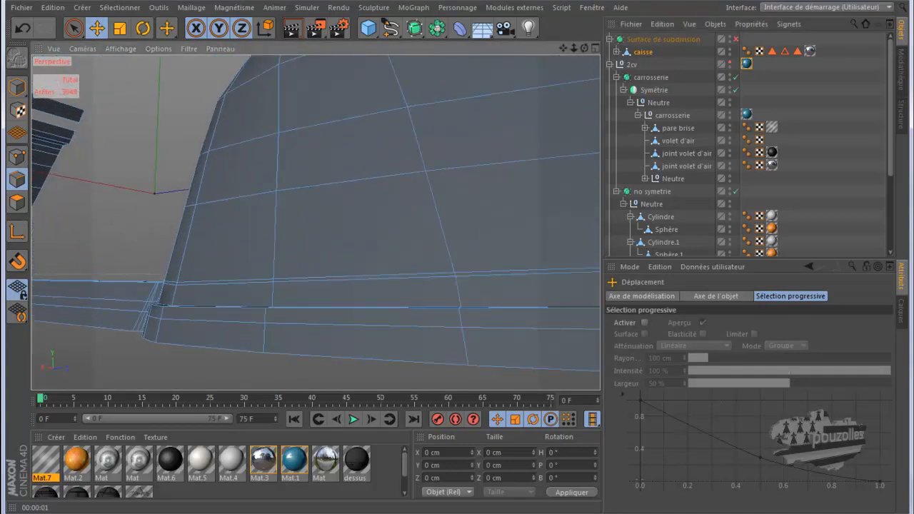
scroll(316, 219, down, 6)
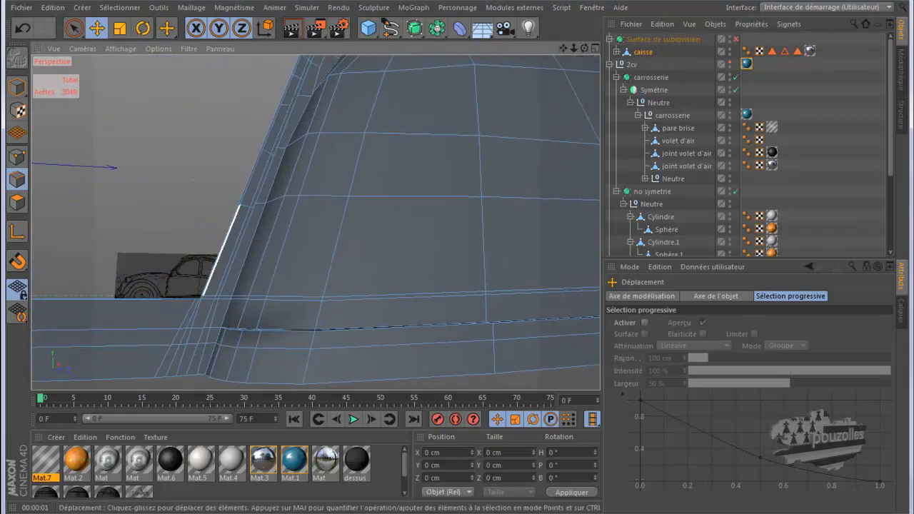
Select the front edges of the horizontal edge row just above the lower lip of the rear wheel arch panel.
click(216, 296)
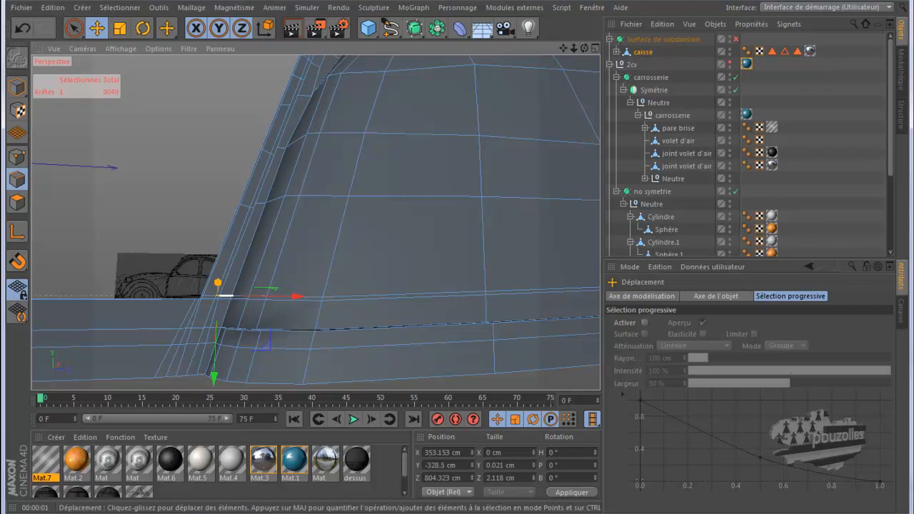
click(239, 295)
shift+click(257, 295)
shift+click(258, 295)
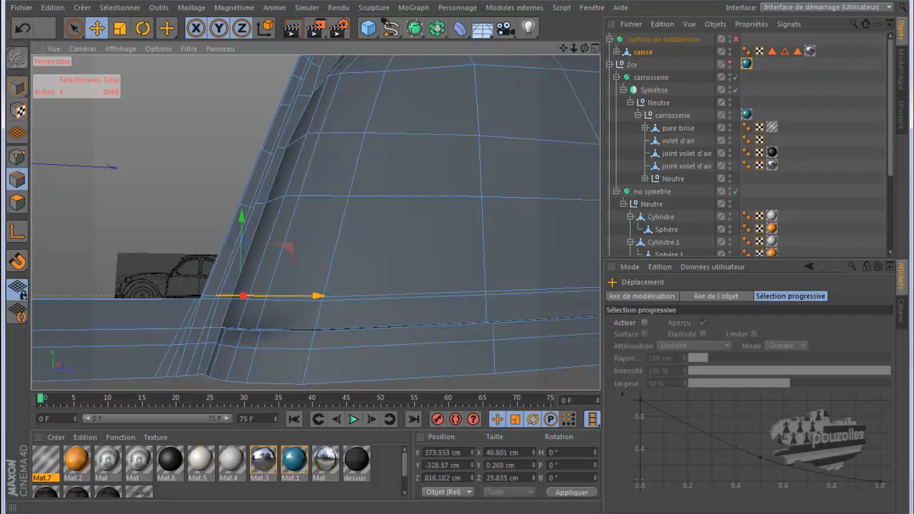
shift+click(404, 293)
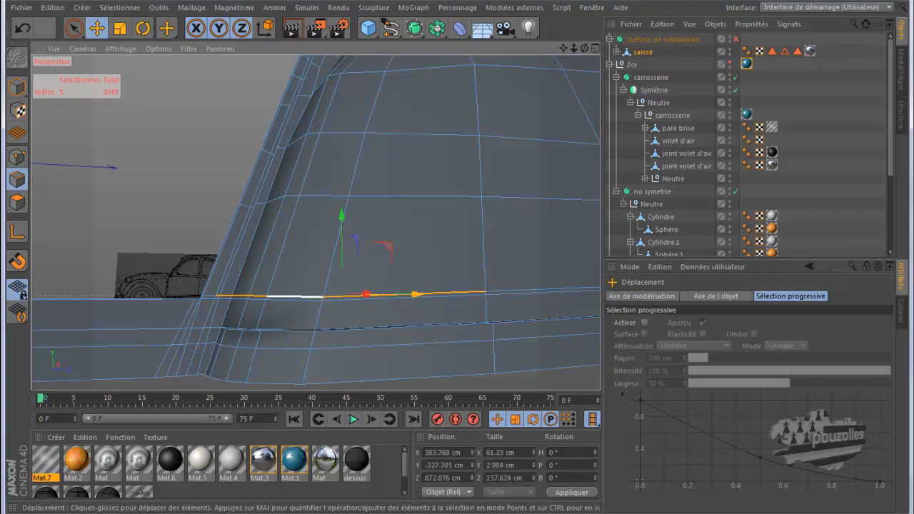
shift+click(543, 292)
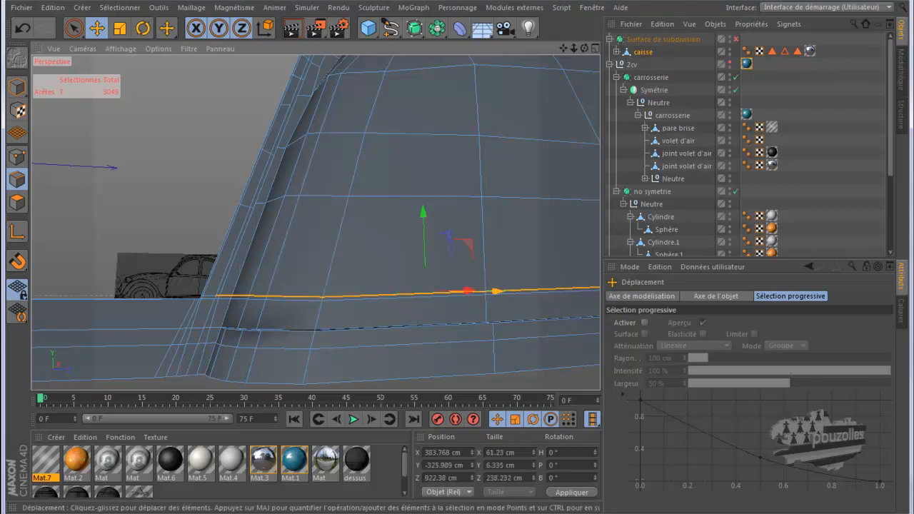
Extend the edge selection along the same horizontal row towards the rear of the wheel arch panel.
drag(563, 48, 174, 51)
shift+click(321, 288)
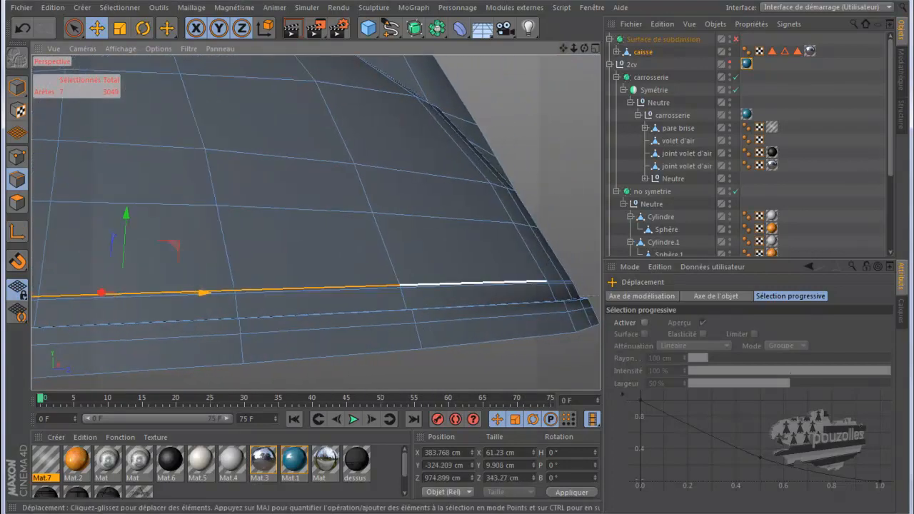
shift+click(500, 282)
shift+click(555, 281)
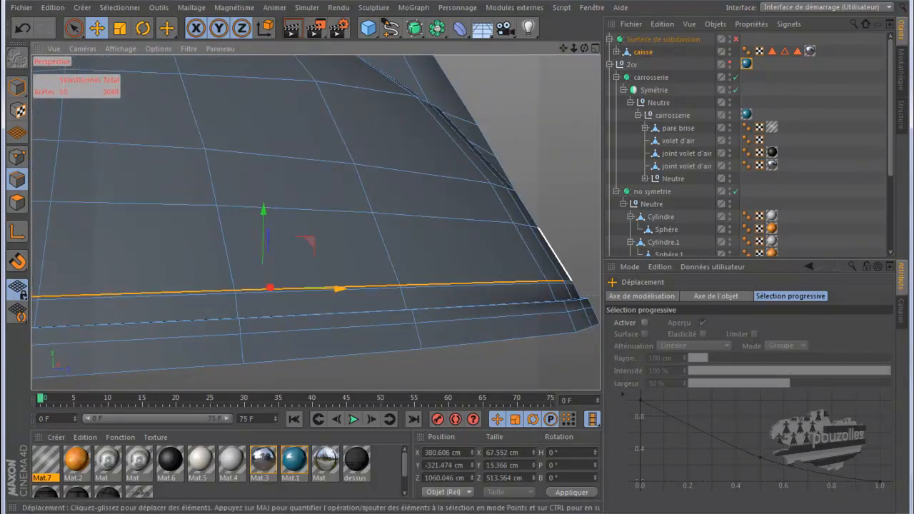
shift+click(566, 282)
drag(584, 48, 646, 49)
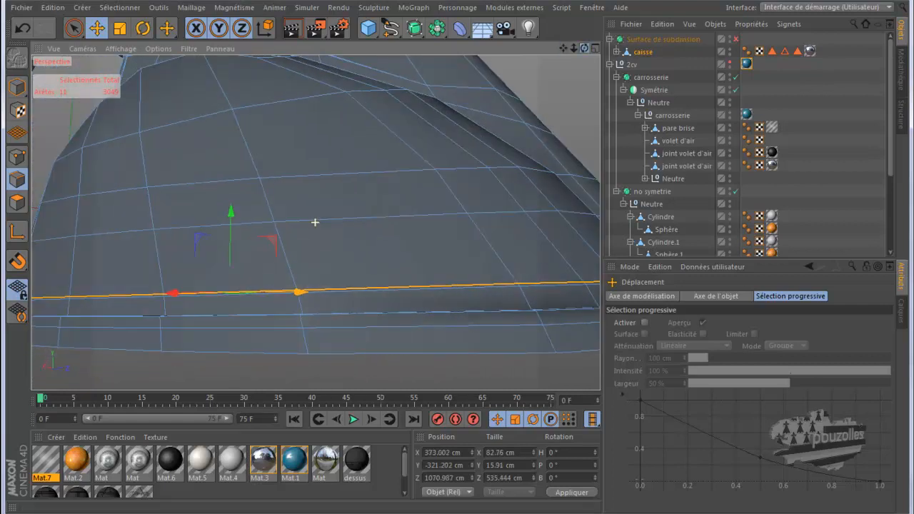
drag(562, 48, 458, 48)
Add the remaining edges of the row across the arch crease up to the rear border of the body shell.
scroll(315, 223, down, 3)
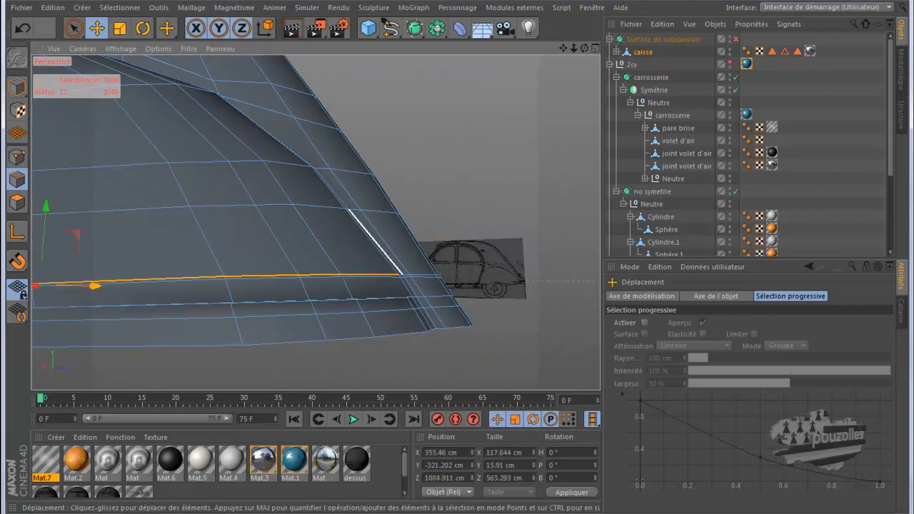
shift+click(405, 275)
shift+click(423, 275)
shift+click(423, 275)
alt+drag(432, 268, 350, 264)
shift+click(466, 280)
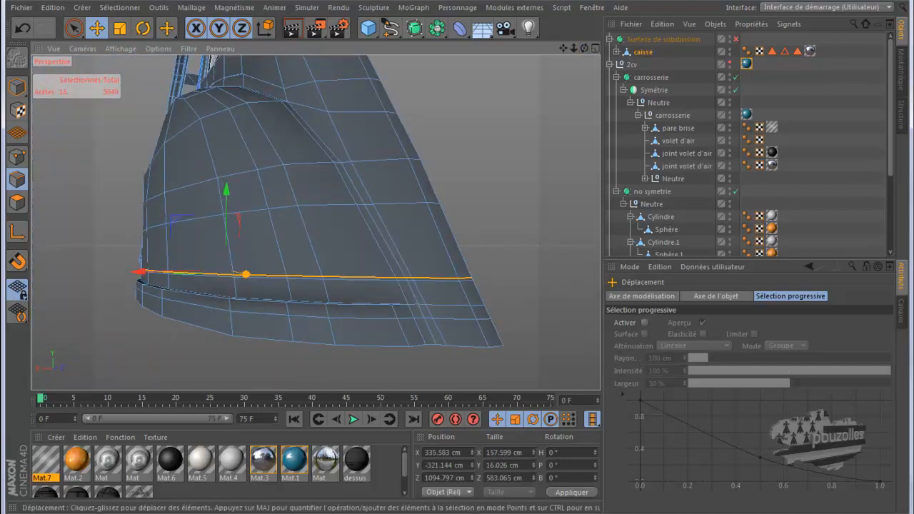
Start the edge slide tool (Glissement arête) on the selected row and enable Préserver courbure.
right_click(467, 278)
click(502, 302)
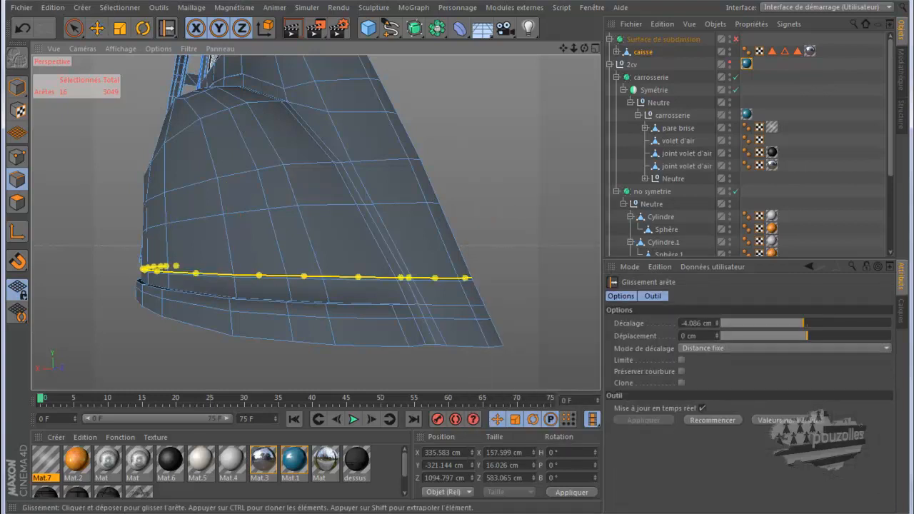
mouse_move(584, 48)
mouse_down()
mouse_move(568, 50)
mouse_move(587, 60)
mouse_move(598, 52)
mouse_up()
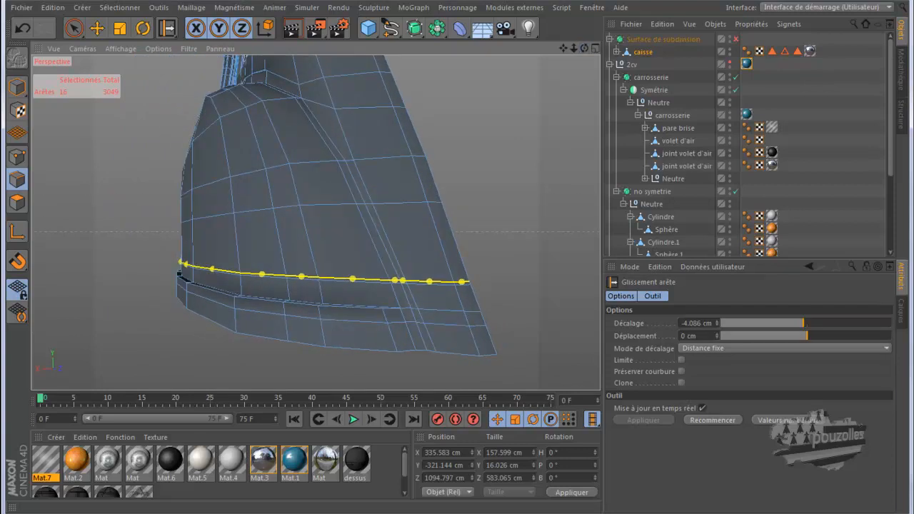
click(681, 371)
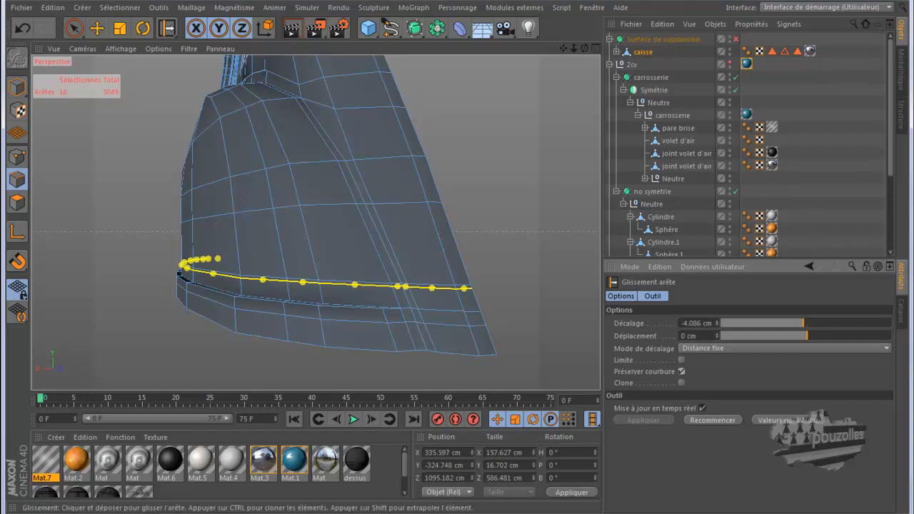
Try sliding the selected edge row down towards the lower lip with an offset of -8.316 cm.
scroll(360, 269, up, 5)
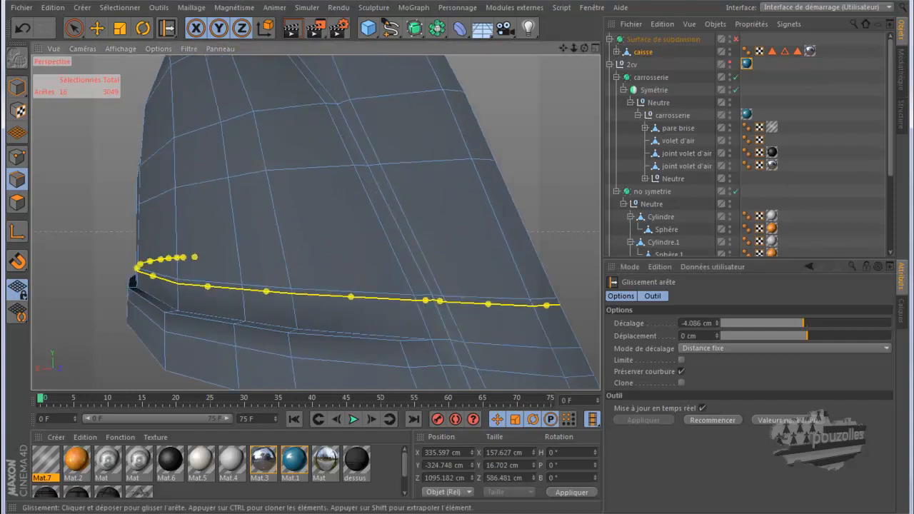
drag(584, 47, 653, 54)
alt+drag(315, 222, 268, 248)
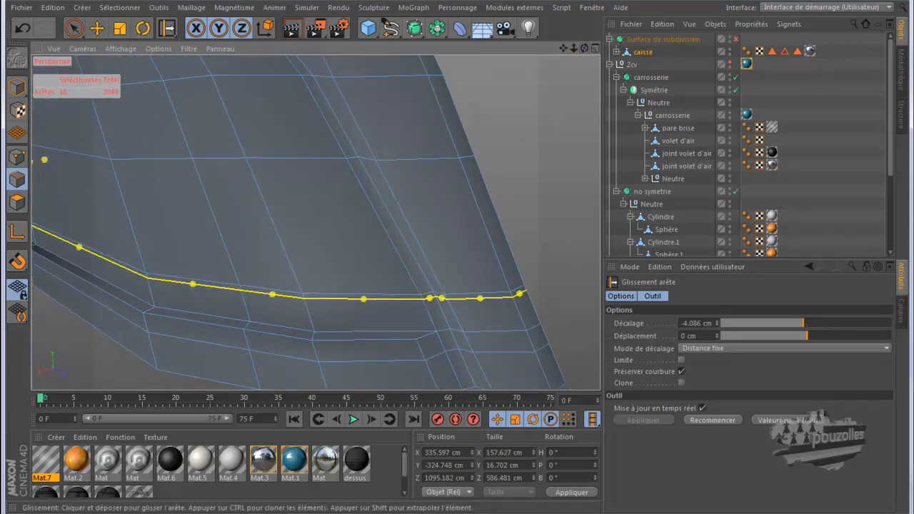
drag(272, 294, 275, 305)
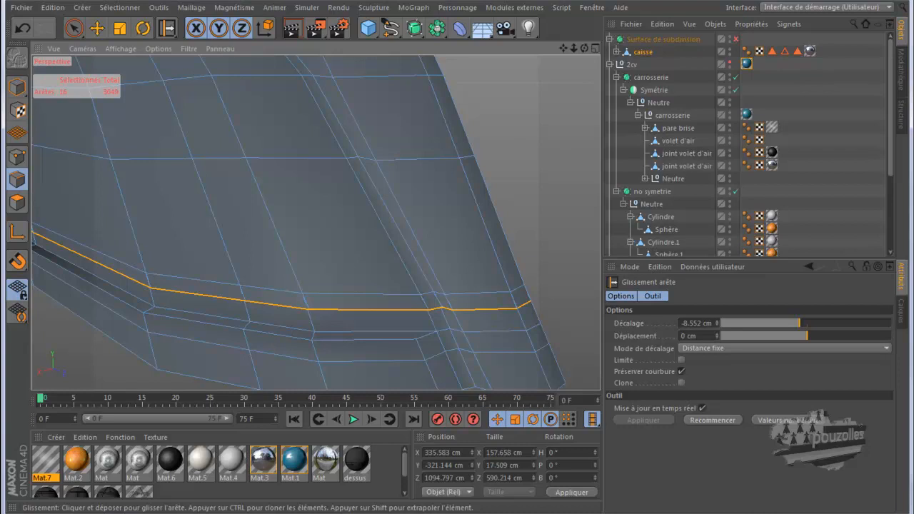
drag(275, 305, 274, 304)
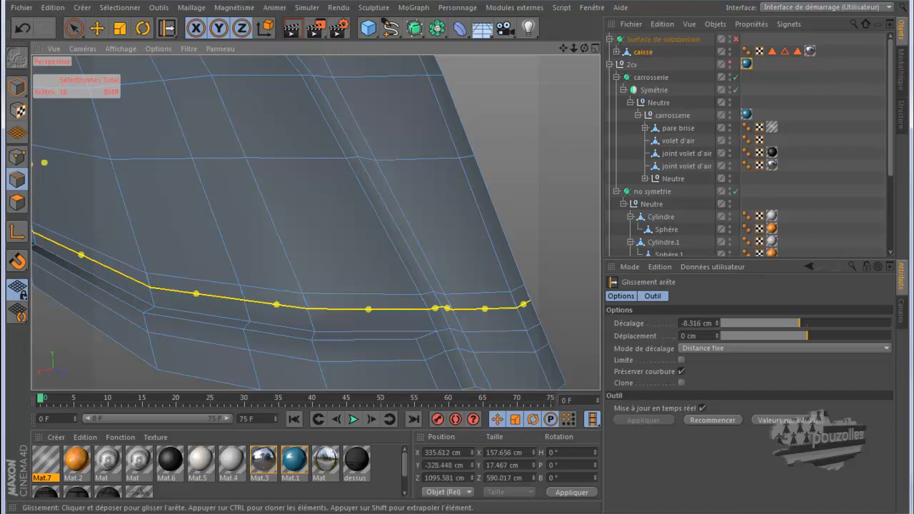
Check the slid edge row around the arch crease from close up and undo the downward slide.
mouse_move(584, 48)
mouse_down()
mouse_move(515, 27)
mouse_move(585, 57)
mouse_up()
scroll(445, 310, up, 5)
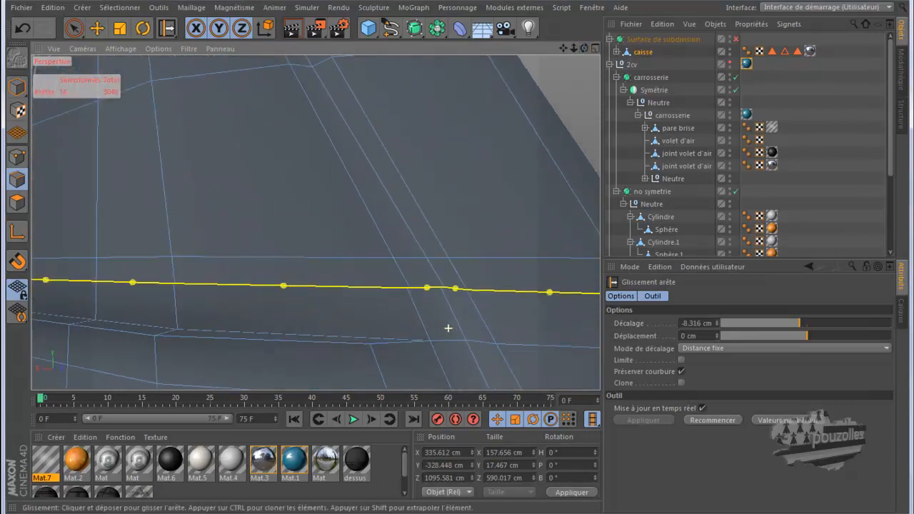
scroll(421, 293, up, 3)
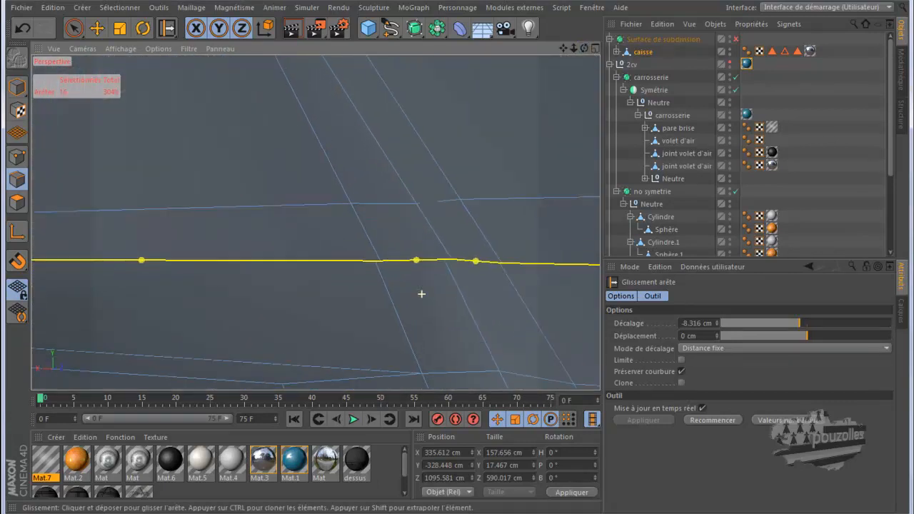
scroll(316, 219, down, 4)
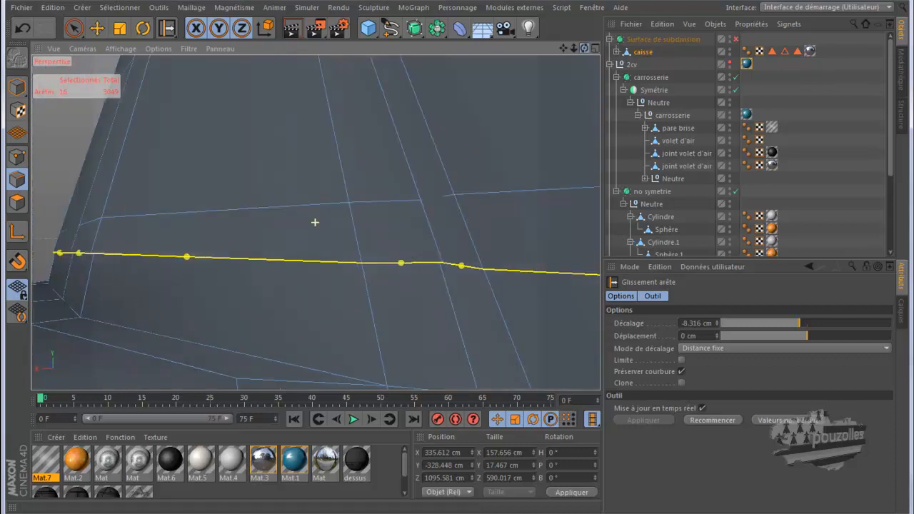
alt+drag(315, 222, 315, 222)
click(22, 30)
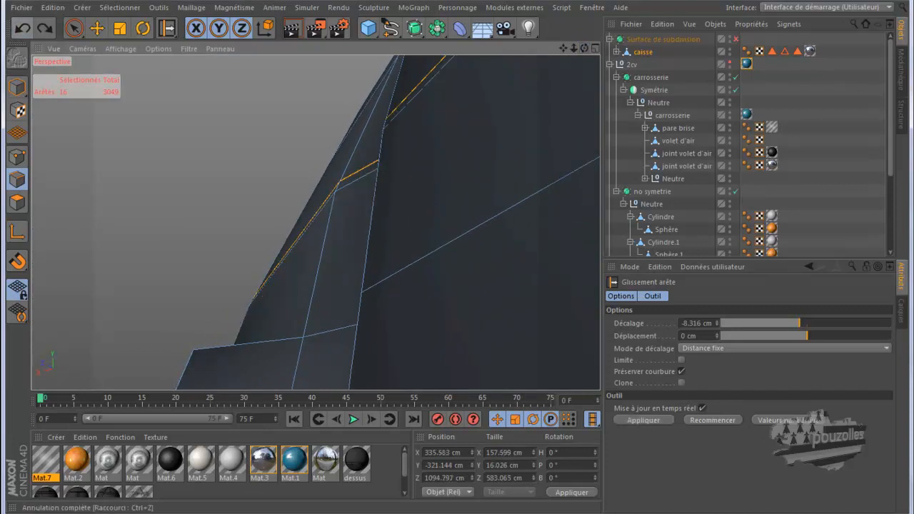
Slide the selected edge row upwards on the wheel arch panel with an offset of 2.65 cm, preserving curvature.
alt+drag(314, 222, 314, 172)
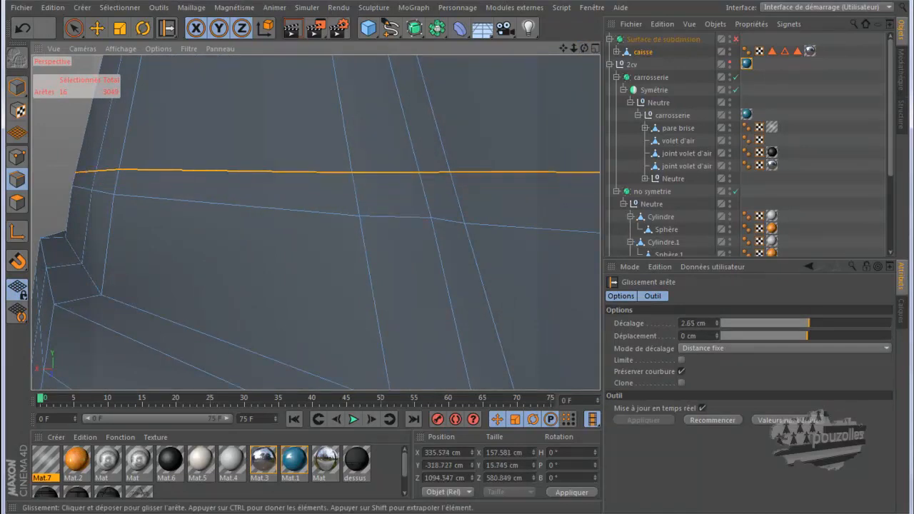
scroll(508, 176, down, 3)
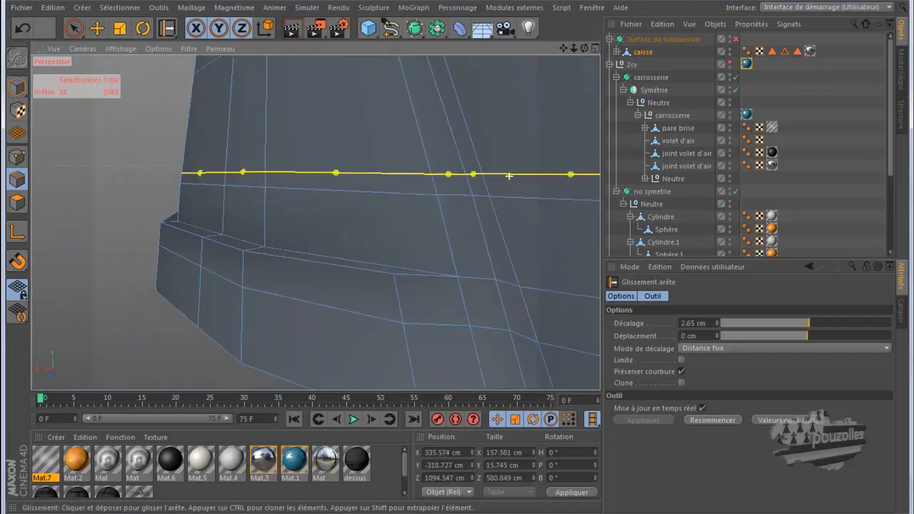
scroll(316, 221, down, 3)
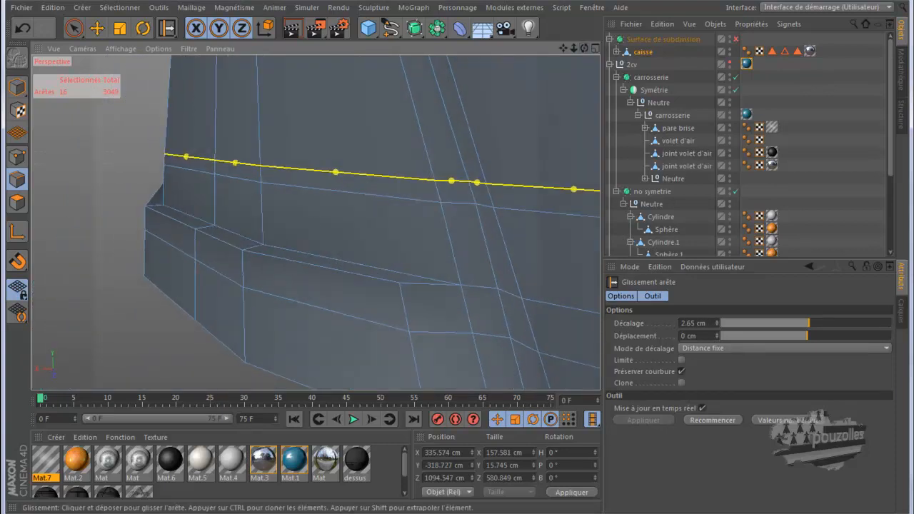
scroll(296, 210, down, 5)
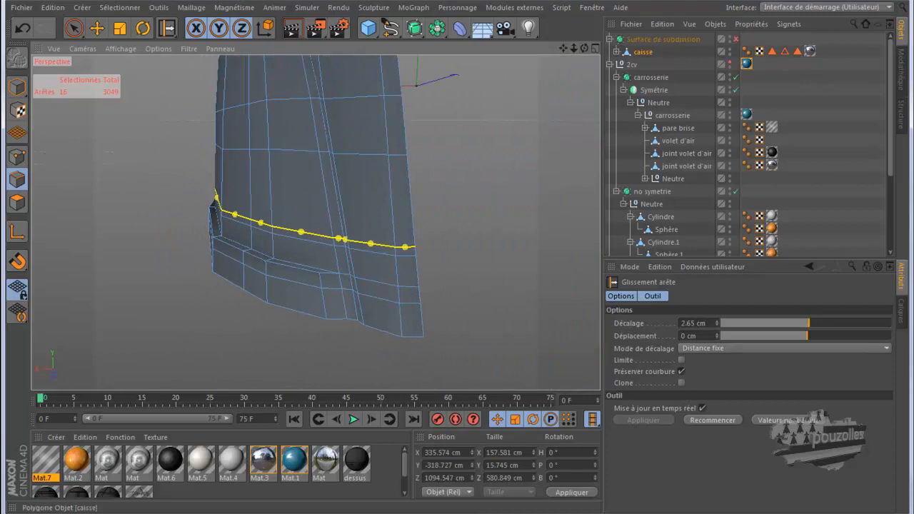
Enable the subdivision surface and render the perspective view to check the smoothed lower lip of the wheel arch panel.
click(735, 39)
alt+drag(314, 222, 357, 218)
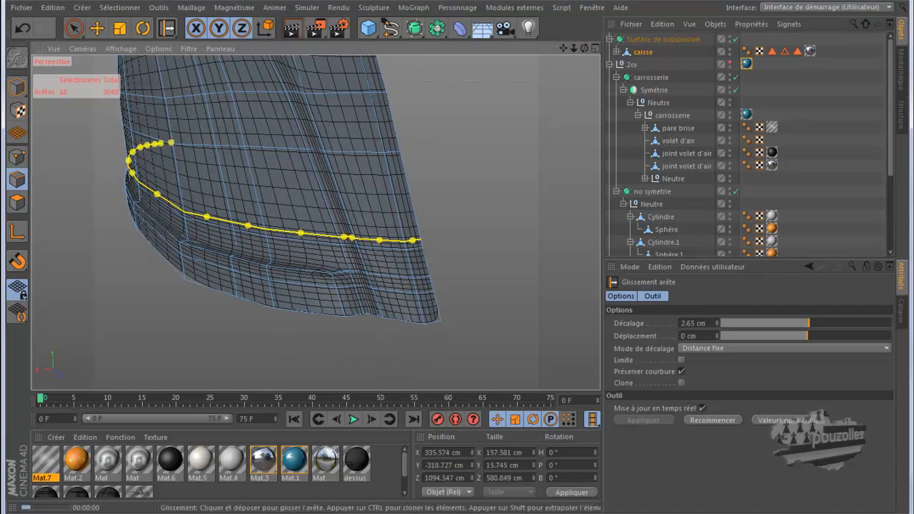
key(ctrl+r)
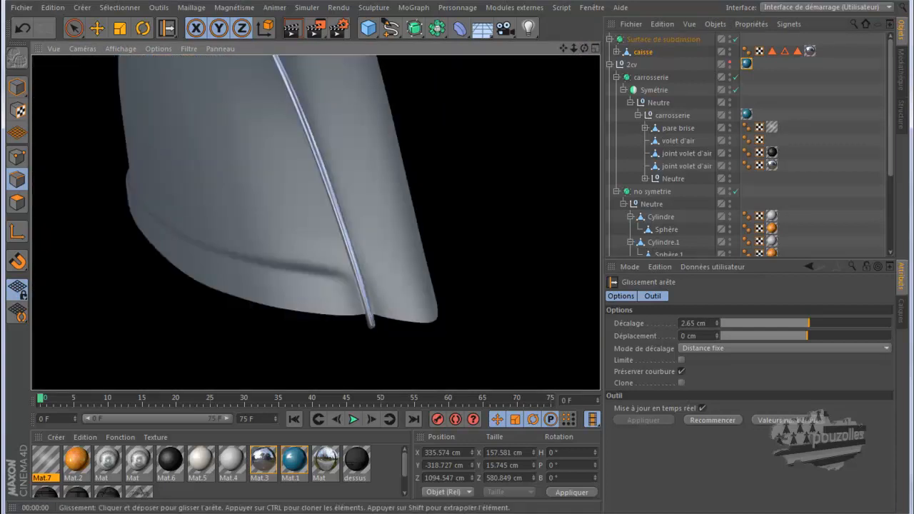
alt+drag(479, 133, 464, 107)
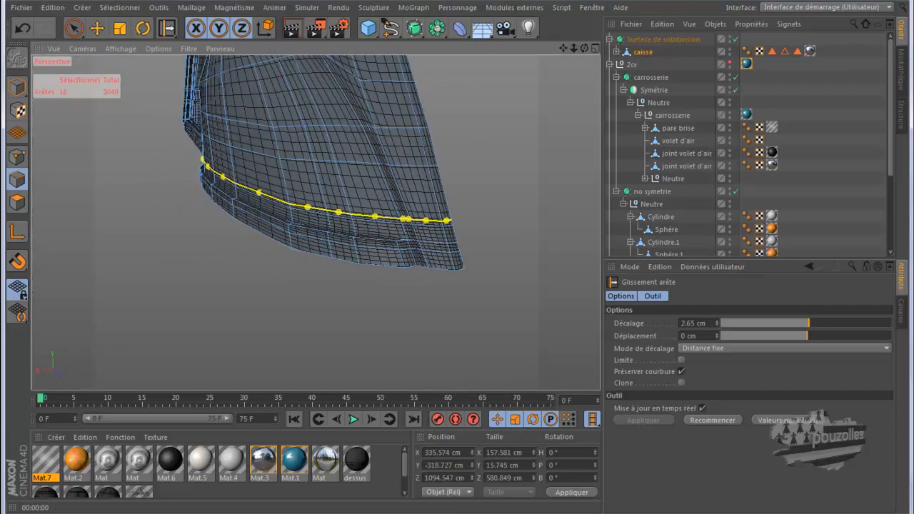
Slide the short edge at the arch panel's lower front corner by 2.421 cm and clear the edge selection.
drag(584, 48, 567, 42)
alt+drag(314, 222, 364, 220)
drag(563, 48, 785, 39)
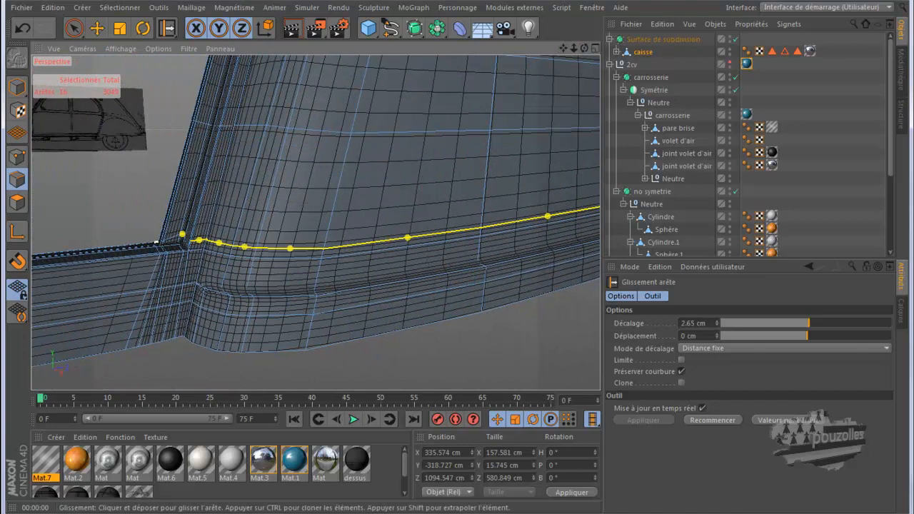
scroll(190, 248, up, 8)
scroll(190, 249, up, 4)
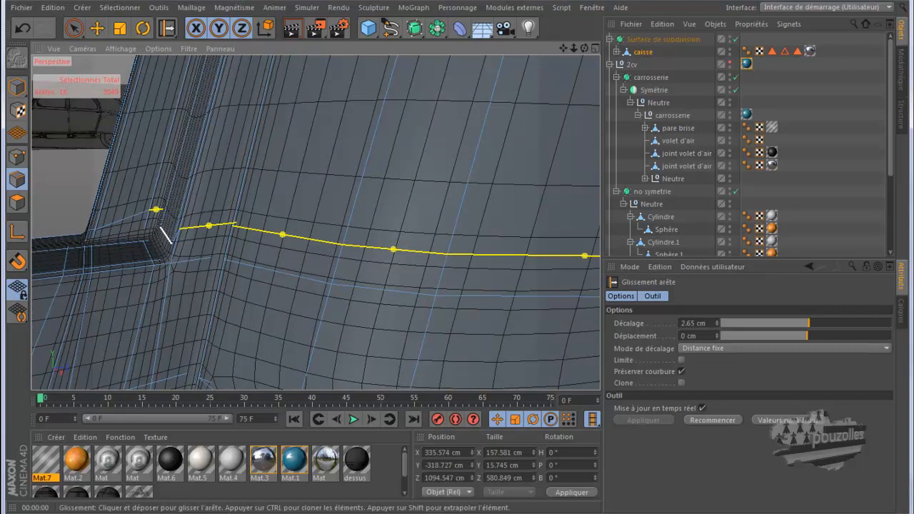
click(165, 236)
drag(166, 236, 170, 218)
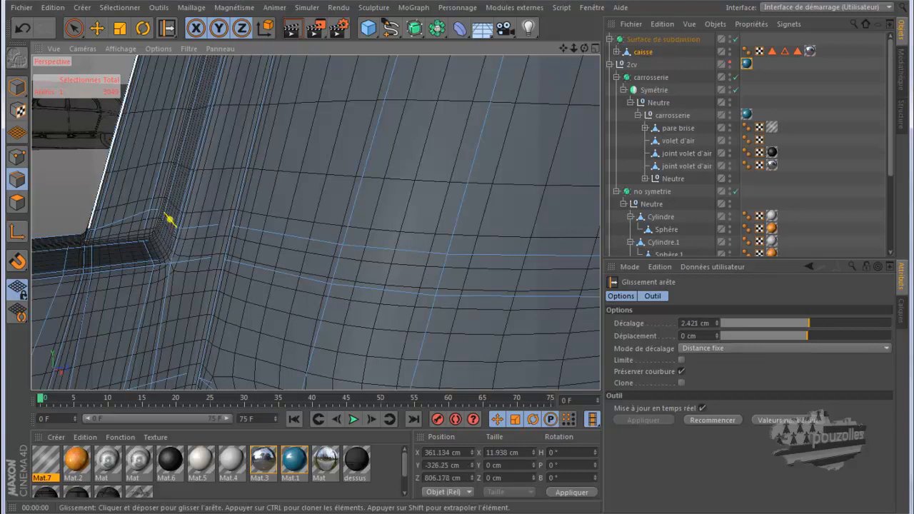
key(ctrl+shift+a)
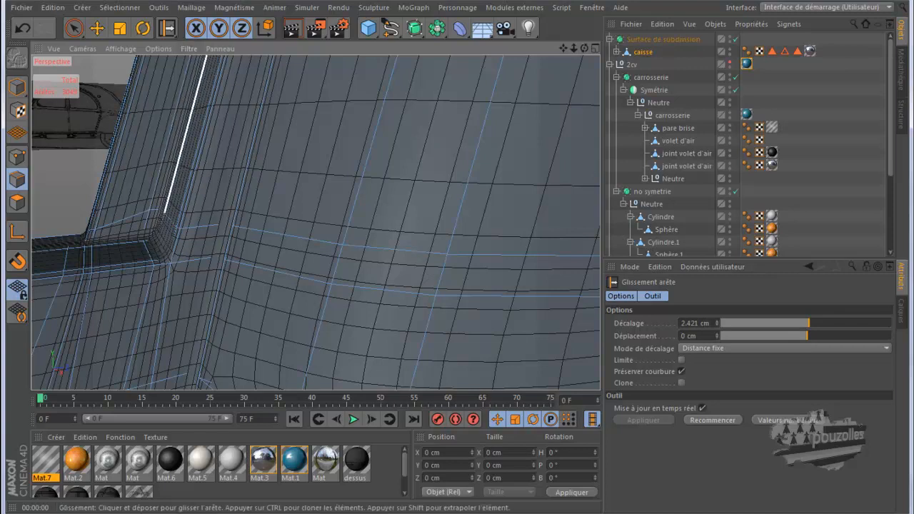
Render the perspective view to check the smoothed lower front corner of the wheel arch panel.
key(ctrl+r)
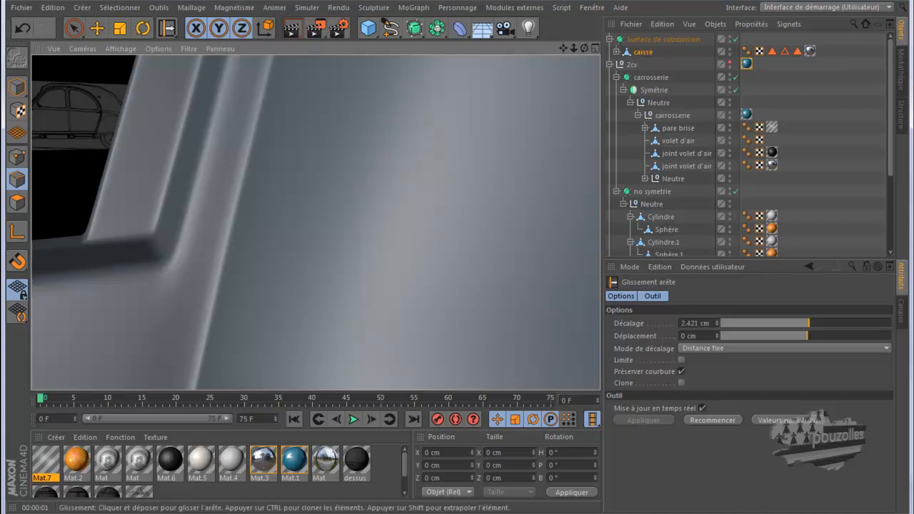
scroll(197, 268, down, 6)
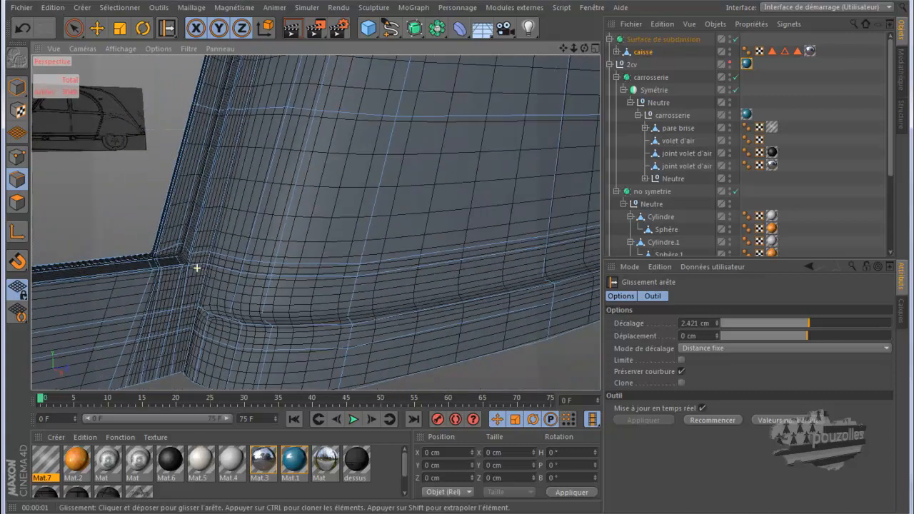
scroll(197, 267, down, 8)
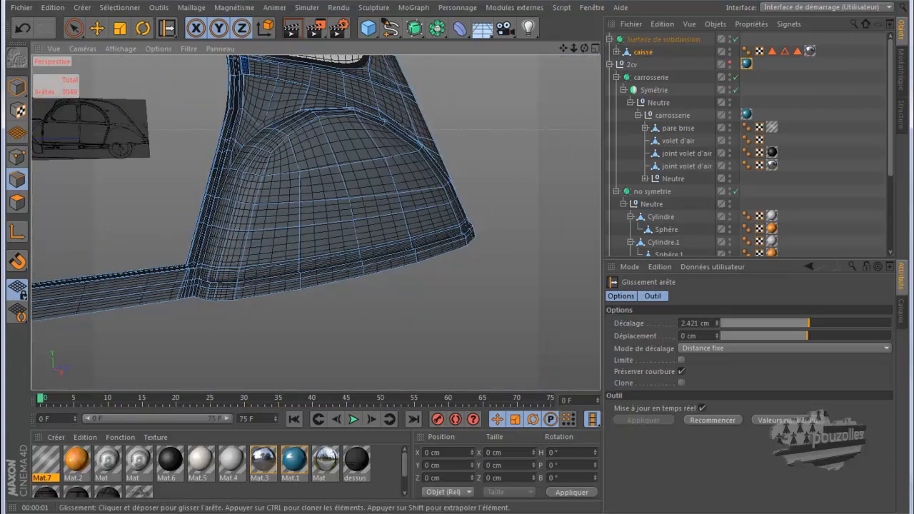
Switch the interface layout to modé pouzolles (Utilisateur) and turn off the subdivision surface.
click(826, 8)
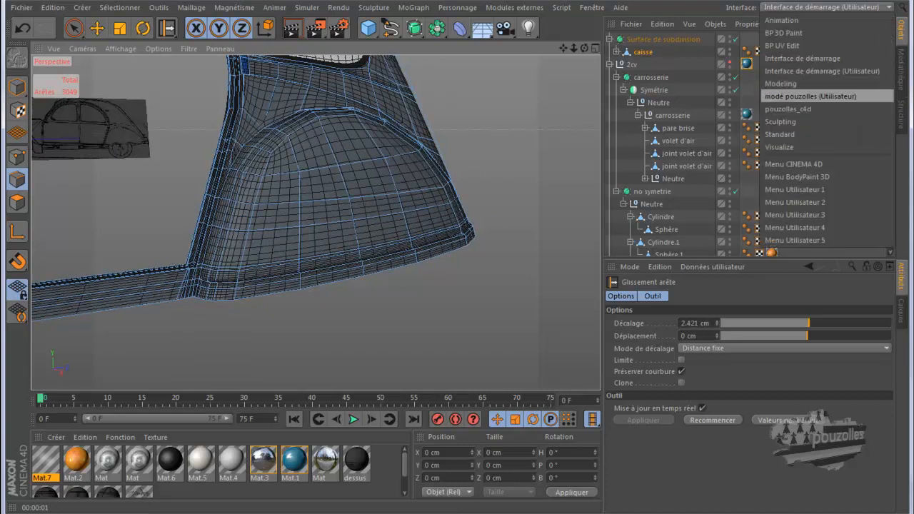
click(814, 96)
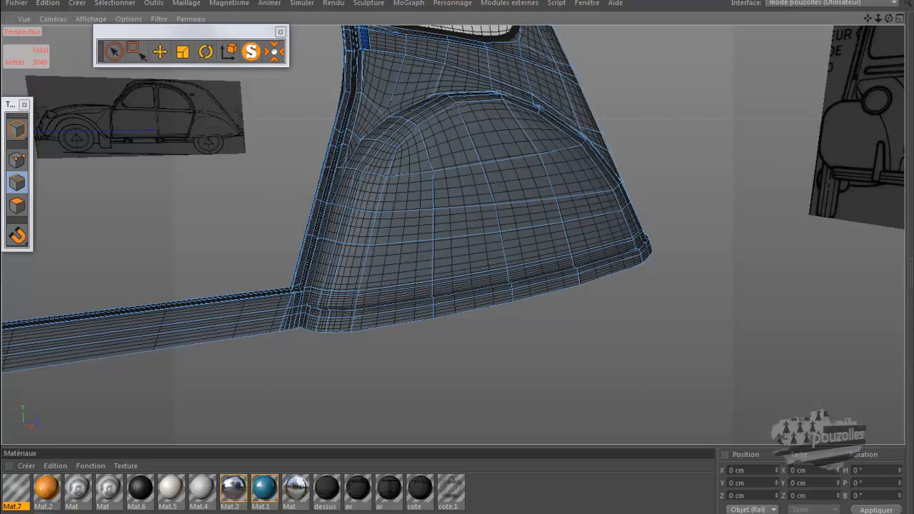
key(shift+F5)
click(512, 173)
click(612, 112)
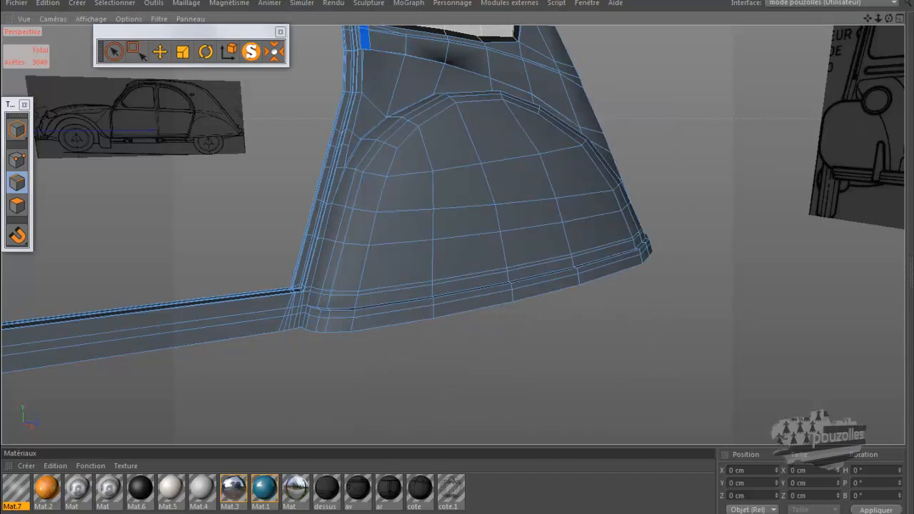
Compare the unsmoothed arch panel with the side blueprint and select a short edge near its lower rear corner in edge mode.
click(17, 160)
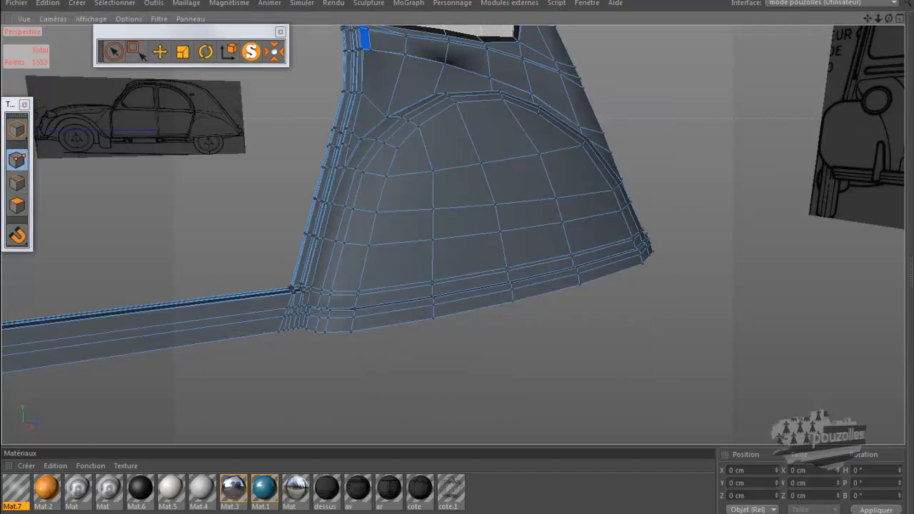
key(F5)
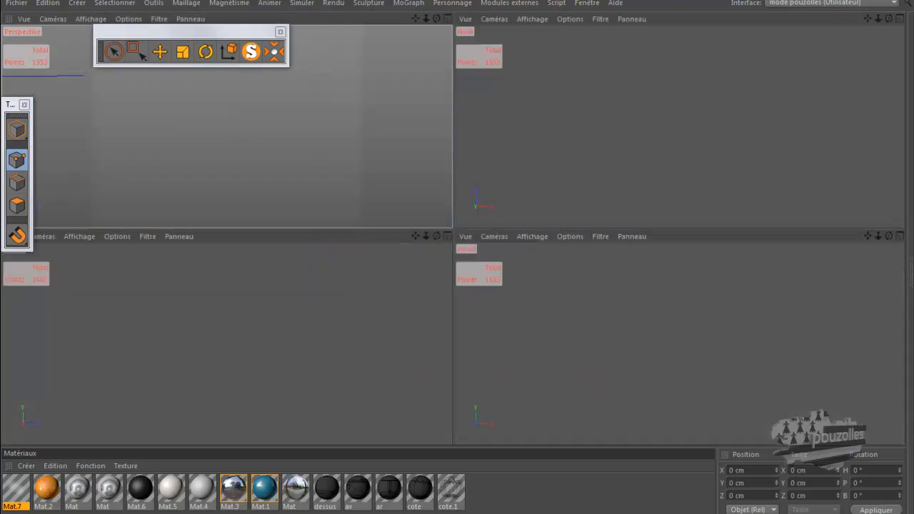
key(F3)
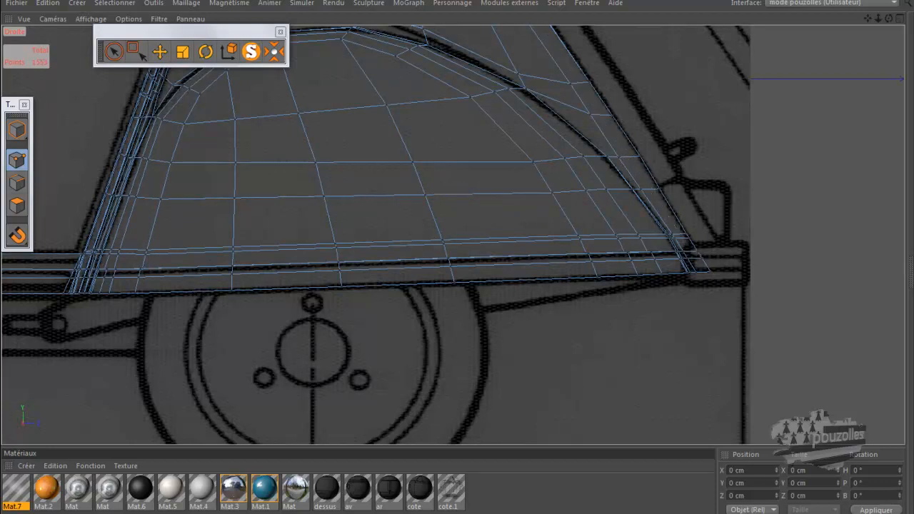
key(e)
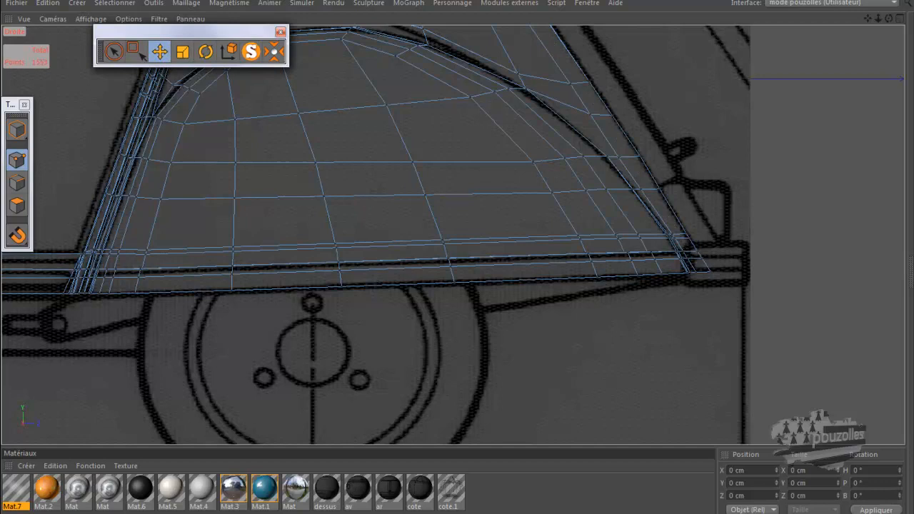
click(17, 183)
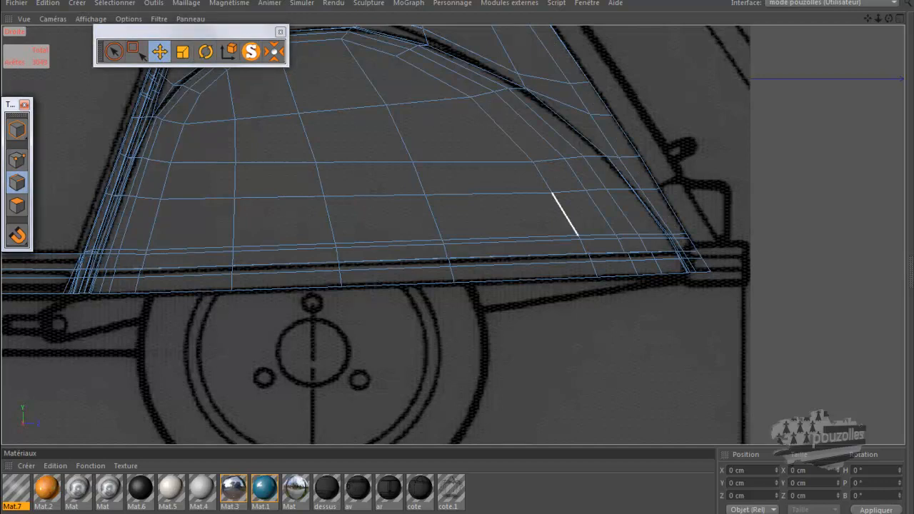
click(596, 235)
key(F5)
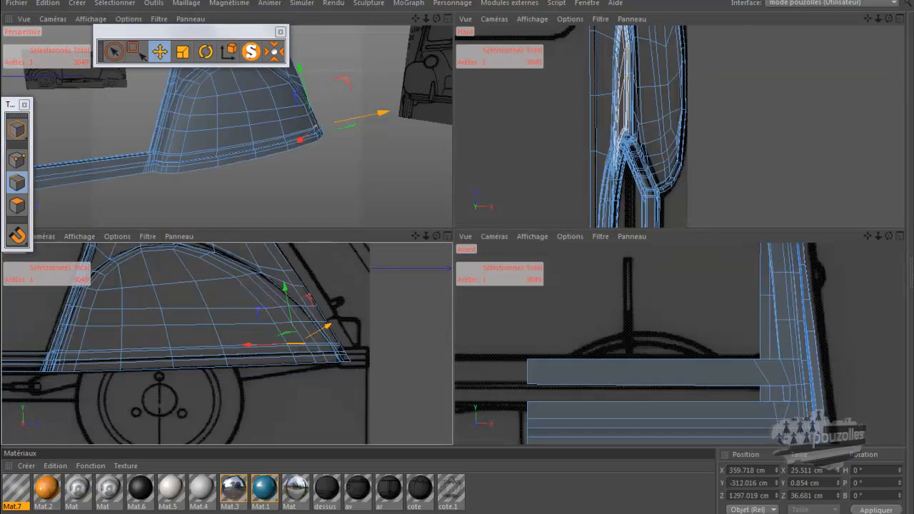
key(F1)
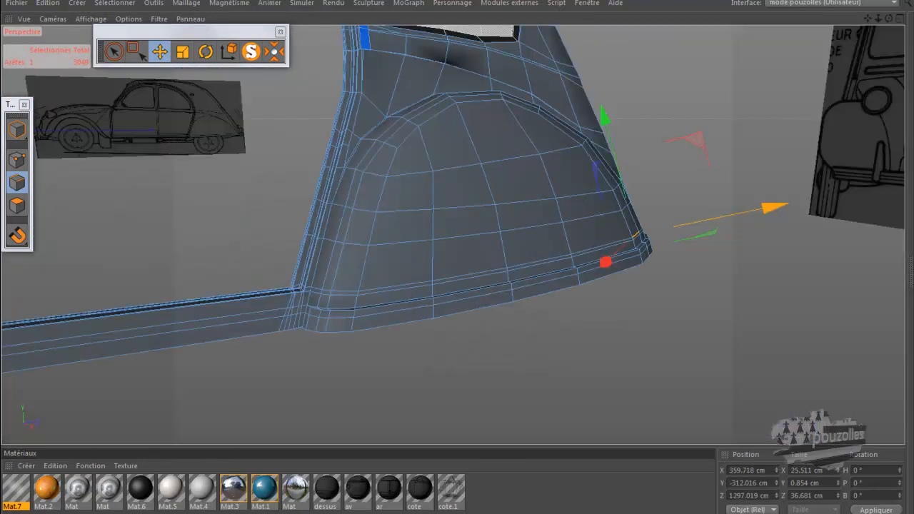
Turn on the subdivision surface and examine the mesh density along the lower lip and front corner of the arch panel.
drag(889, 19, 808, 20)
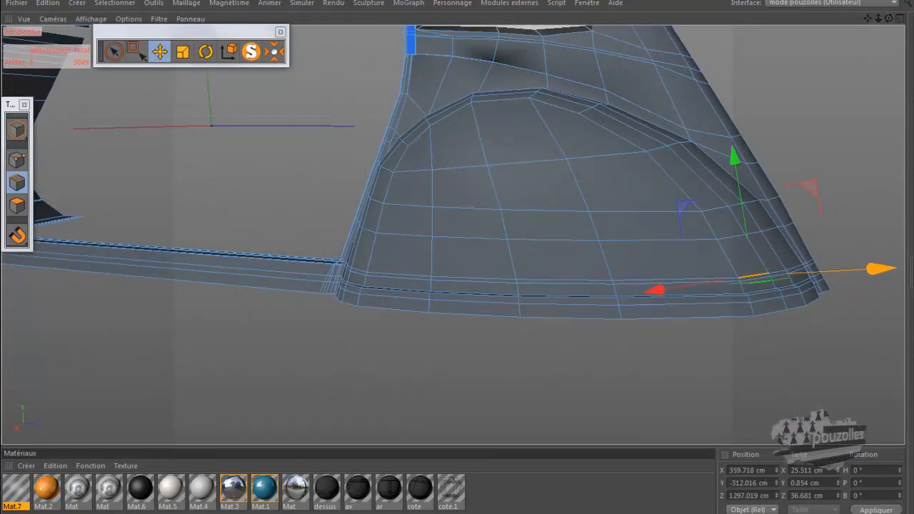
click(132, 512)
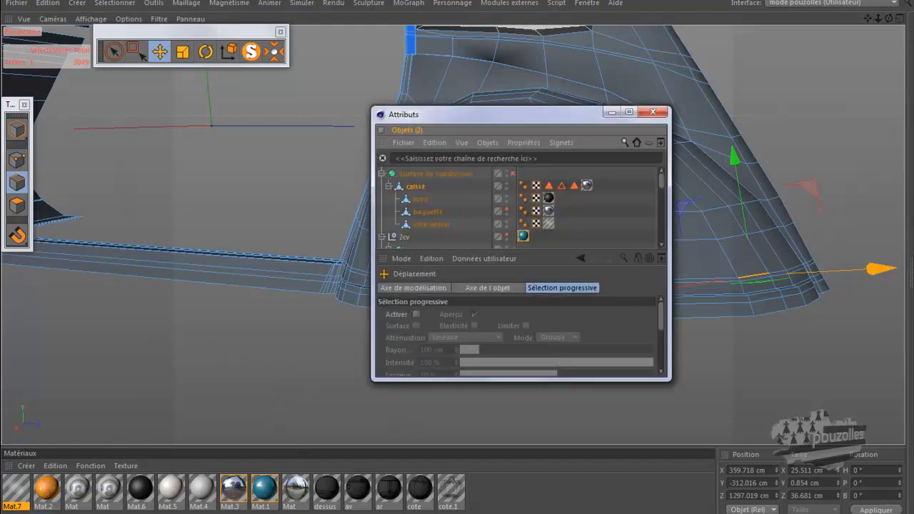
click(511, 174)
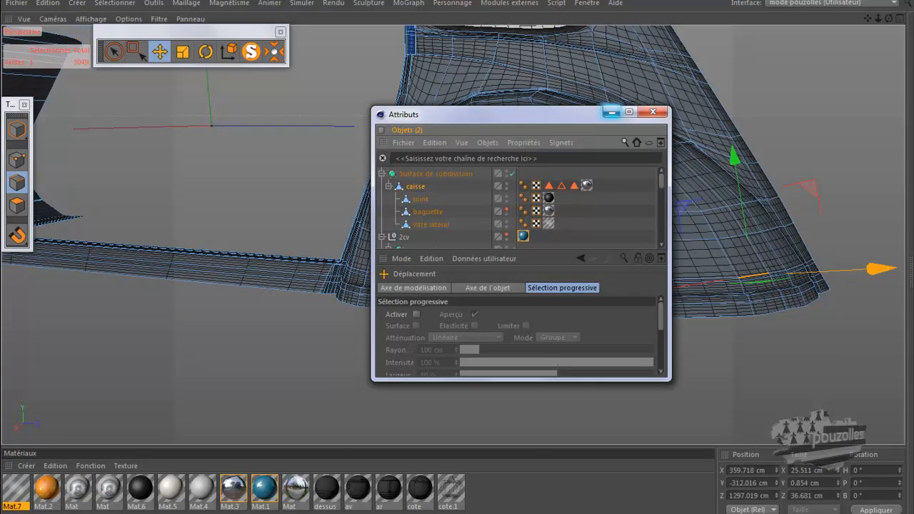
click(611, 112)
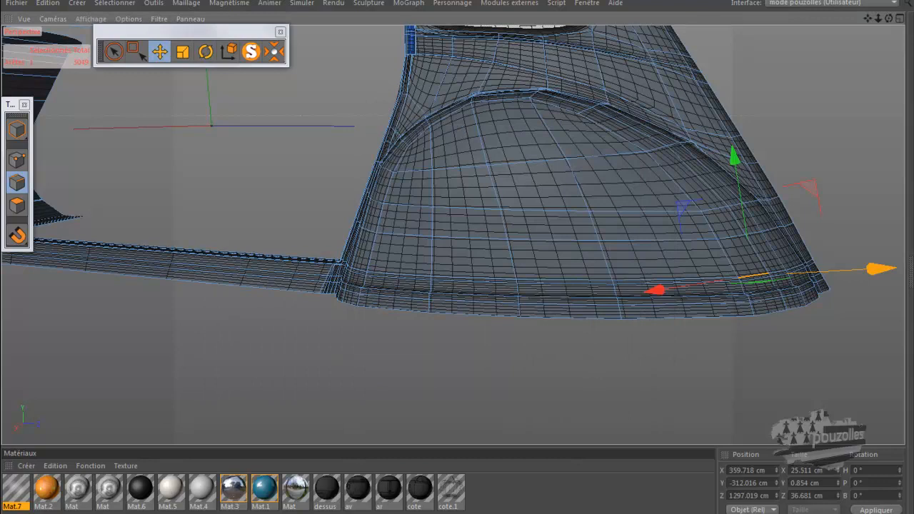
drag(888, 19, 910, 20)
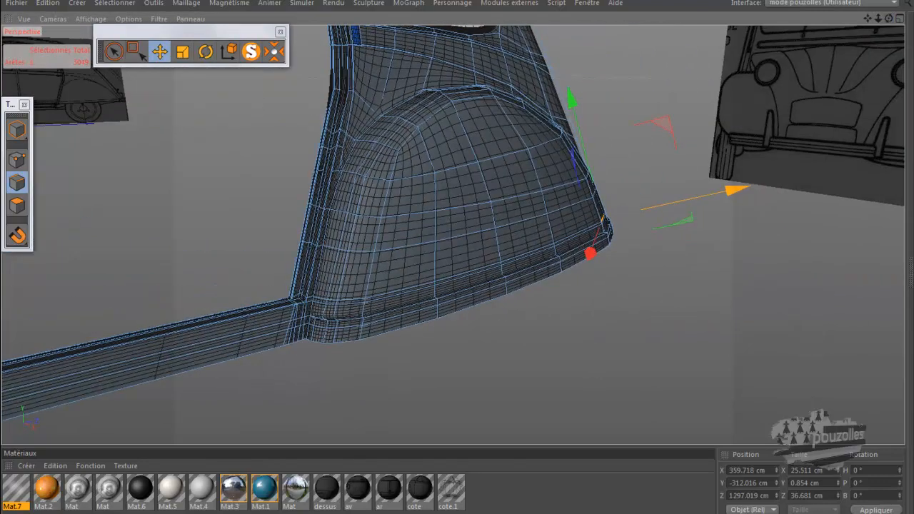
scroll(311, 305, up, 8)
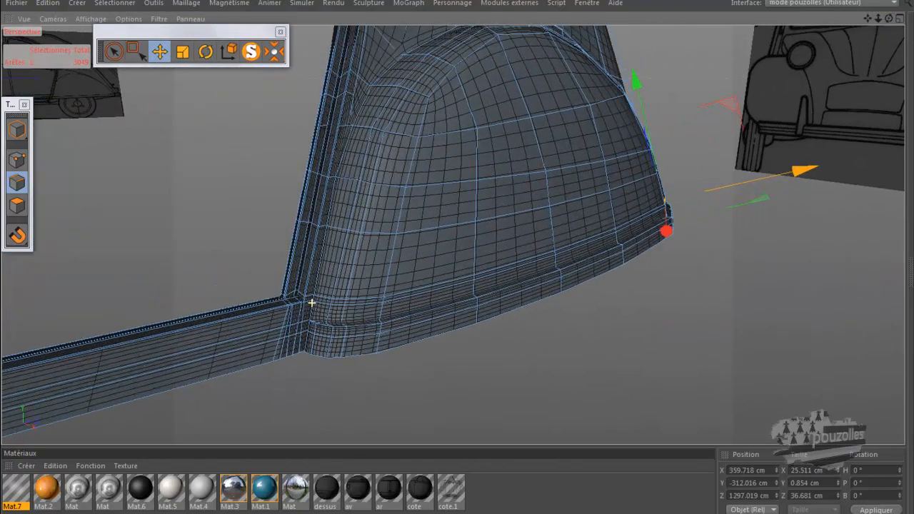
scroll(311, 302, up, 6)
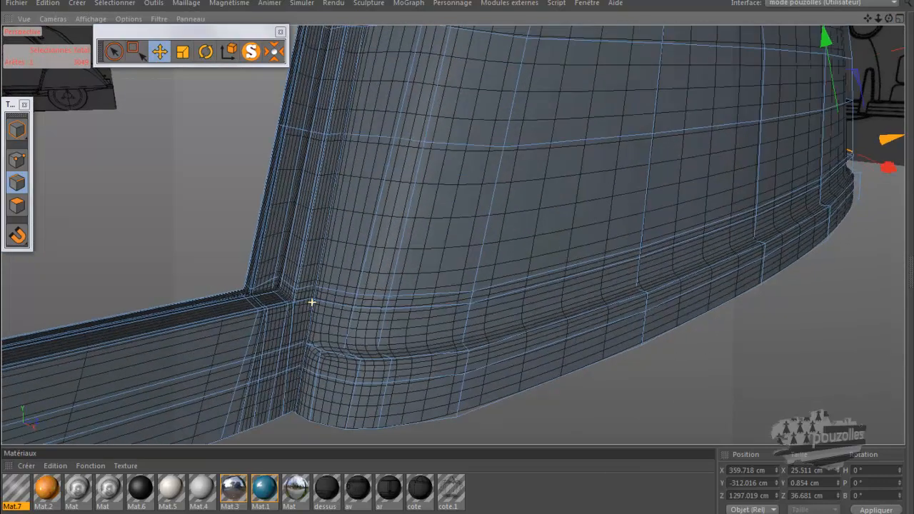
scroll(325, 293, up, 2)
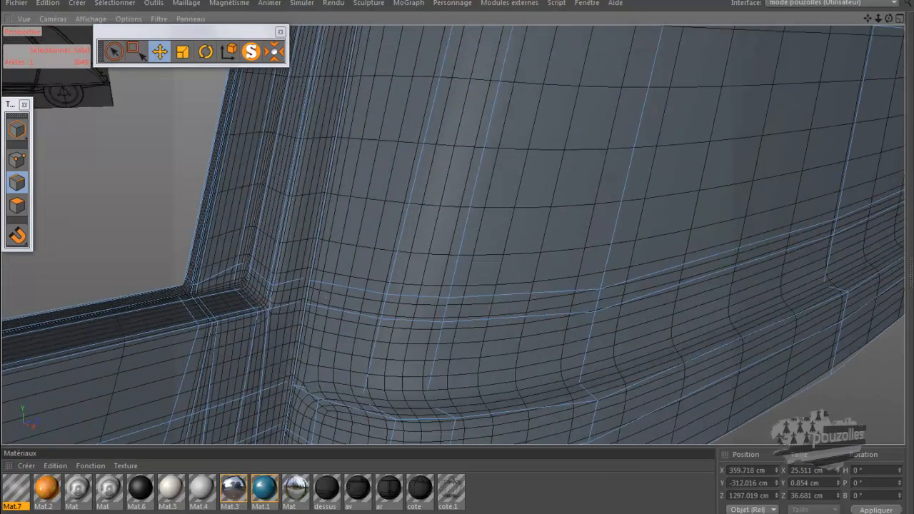
scroll(320, 293, up, 2)
Turn off the subdivision surface and select the upper horizontal edges above the lower lip around the arch panel's front corner.
key(shift+F5)
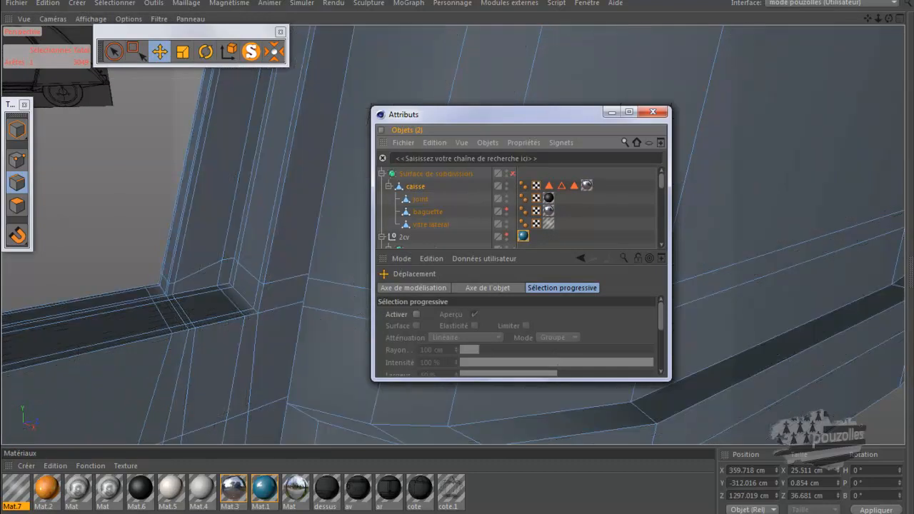
drag(888, 18, 771, 21)
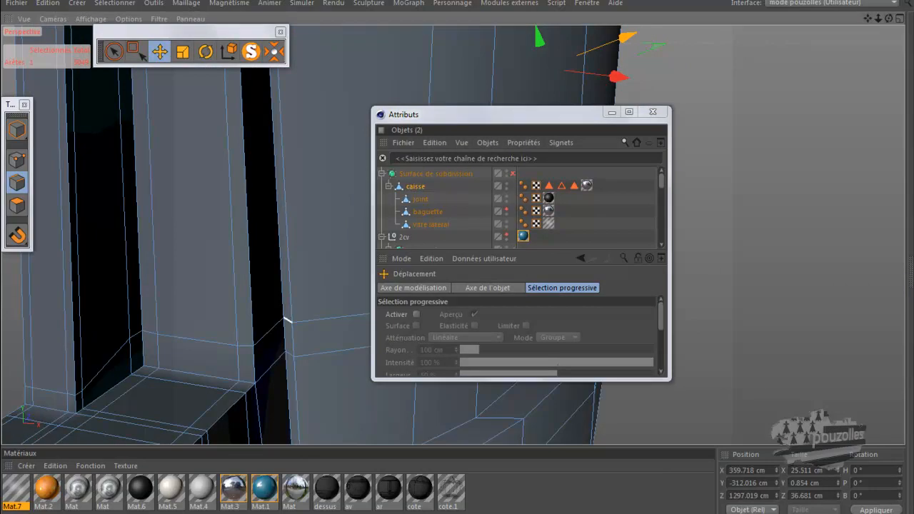
click(286, 320)
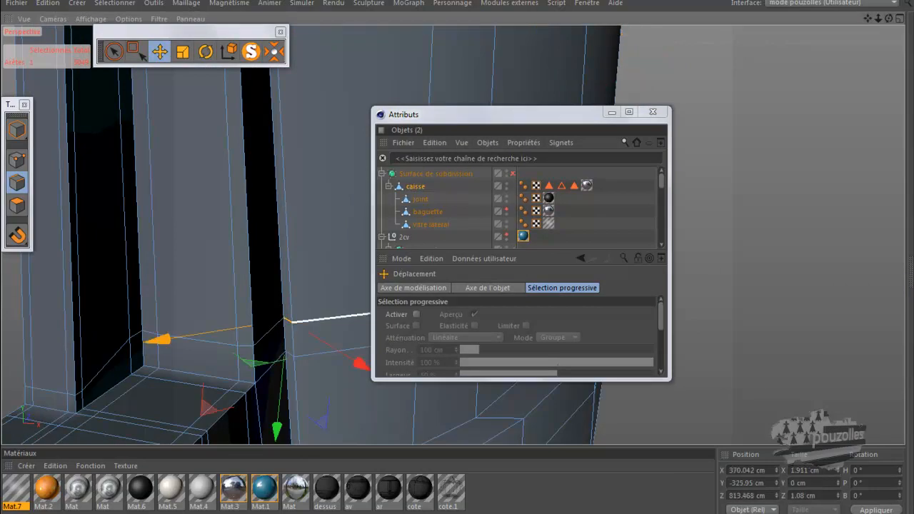
shift+click(325, 317)
click(612, 112)
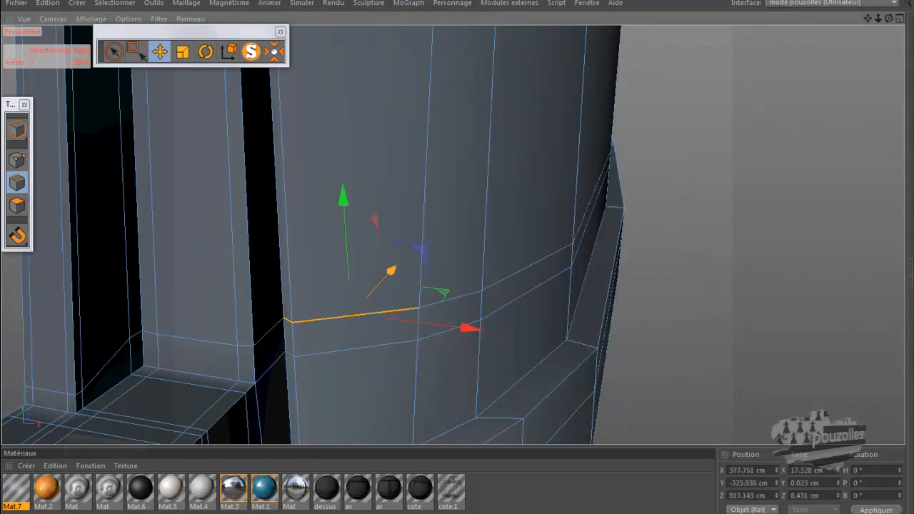
shift+click(453, 298)
shift+click(527, 267)
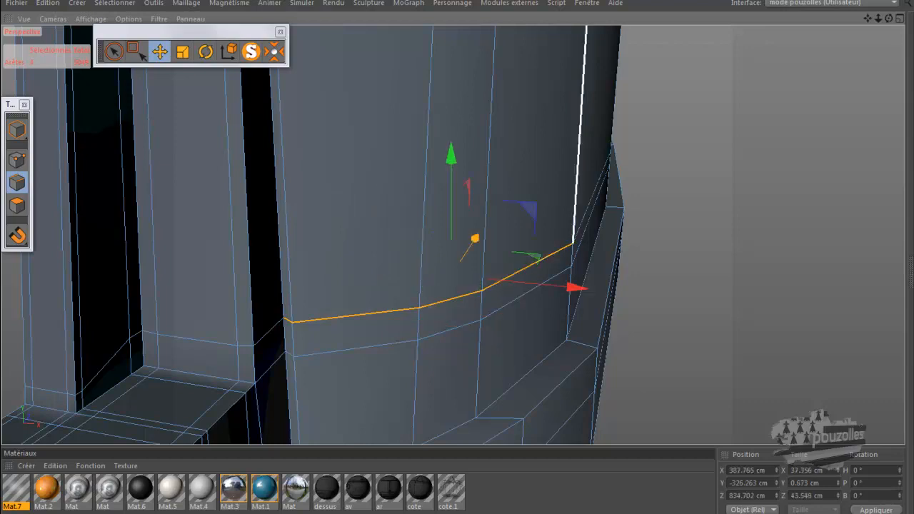
shift+click(591, 199)
Extend the edge selection rearwards along the straight middle stretch just above the arch panel's lower lip.
alt+right_drag(501, 236, 500, 237)
alt+drag(452, 235, 452, 235)
shift+click(429, 251)
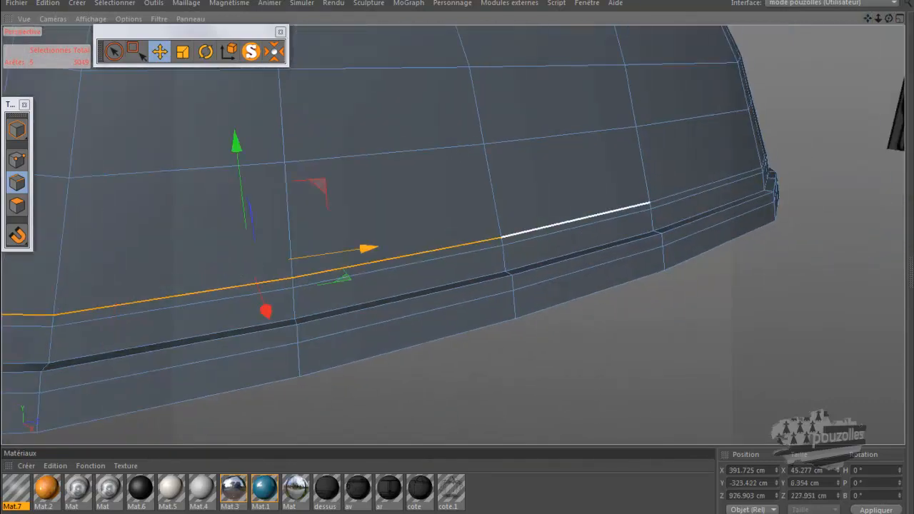
shift+click(582, 218)
shift+click(707, 185)
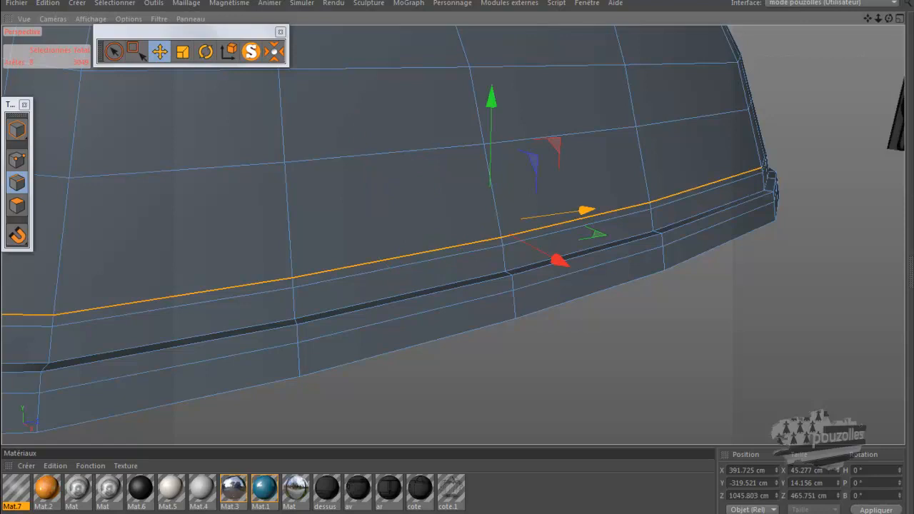
Add the remaining edges of the same row around the arch panel's rear corner up to the body's rear border.
alt+drag(452, 235, 452, 235)
shift+click(525, 243)
shift+click(601, 233)
shift+click(657, 221)
shift+click(684, 214)
shift+click(691, 210)
shift+click(704, 206)
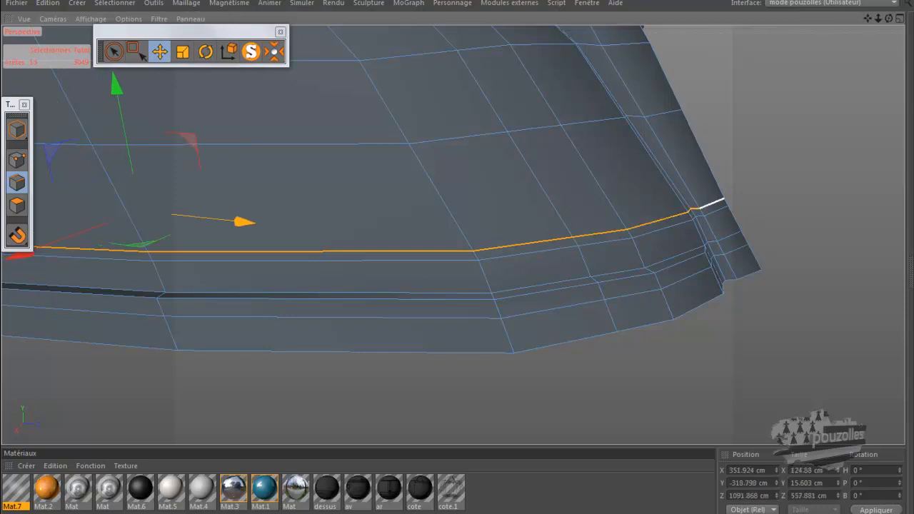
shift+click(717, 201)
alt+drag(721, 203, 881, 217)
shift+click(893, 287)
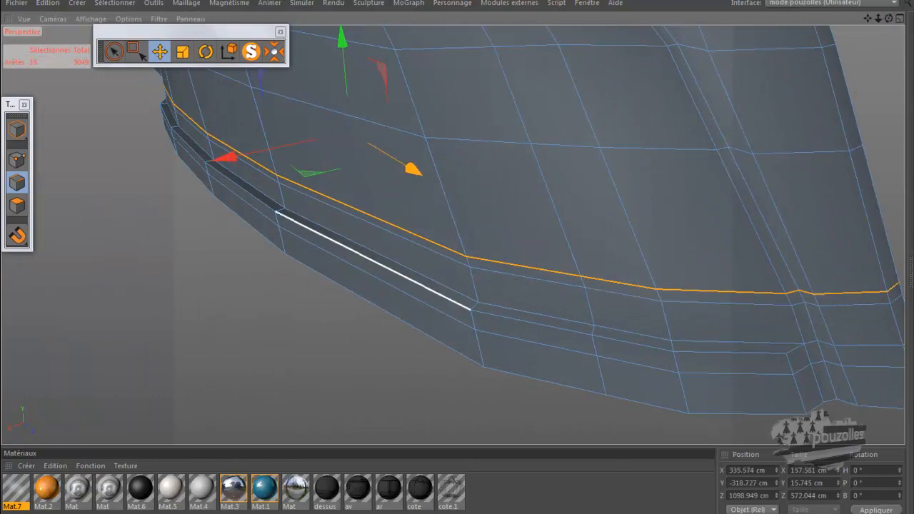
Slide the selected edge row upwards on the arch panel with an offset of 12.183 cm and display the full slide options.
right_click(193, 303)
click(234, 309)
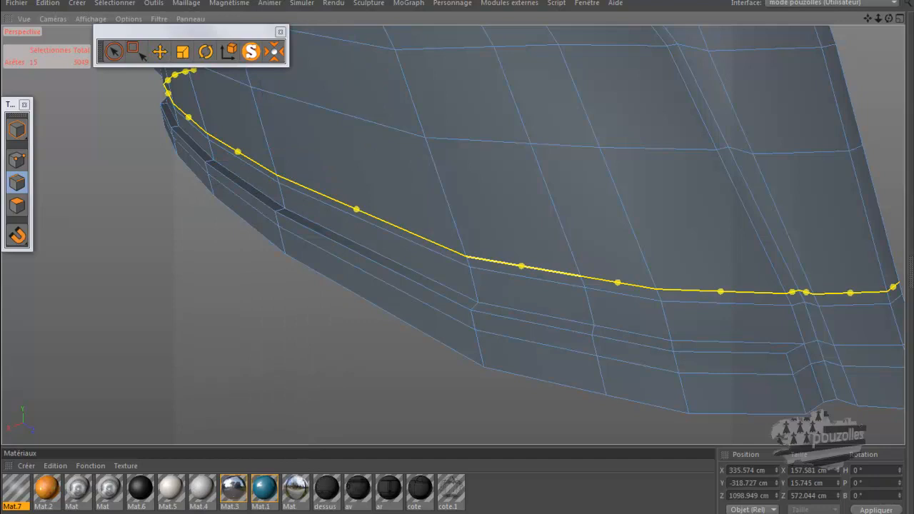
drag(522, 267, 512, 236)
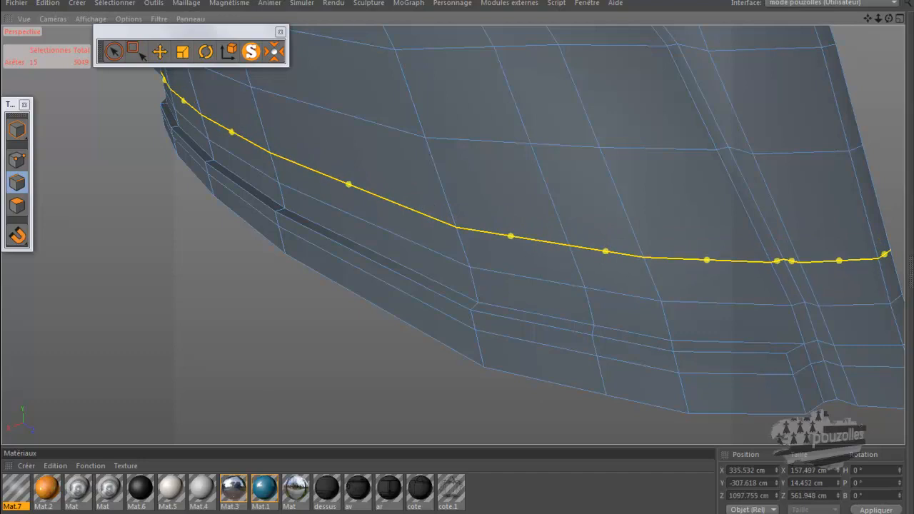
scroll(279, 296, down, 1)
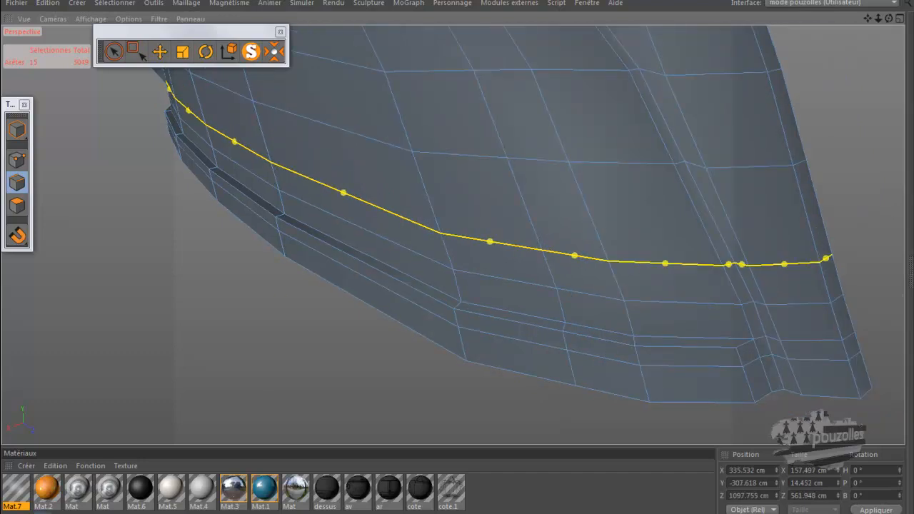
key(shift+F5)
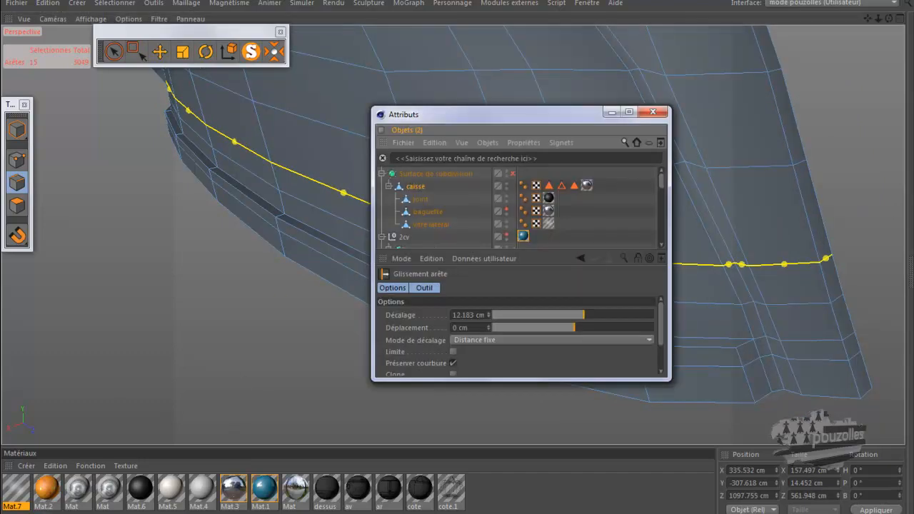
drag(529, 381, 529, 457)
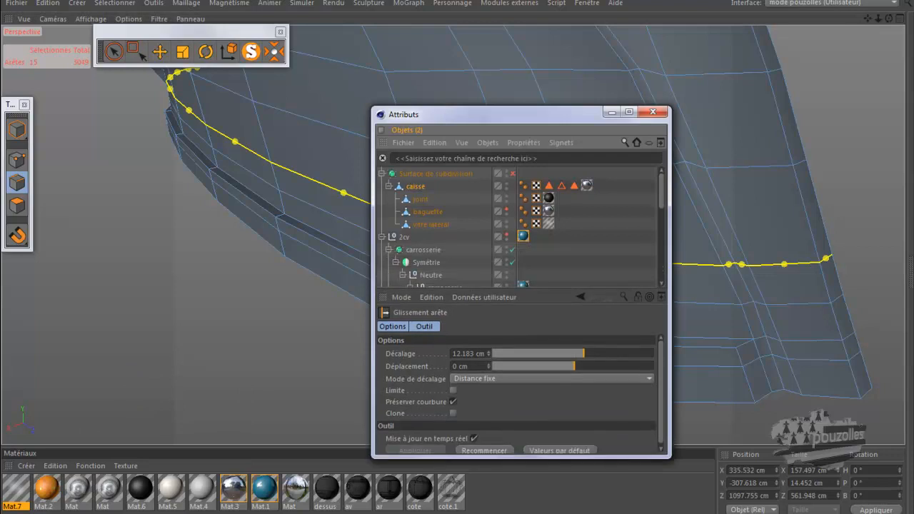
Set the slide offset of the lower edge row to 12 cm, deselect the row and minimise the Attributes window.
click(551, 378)
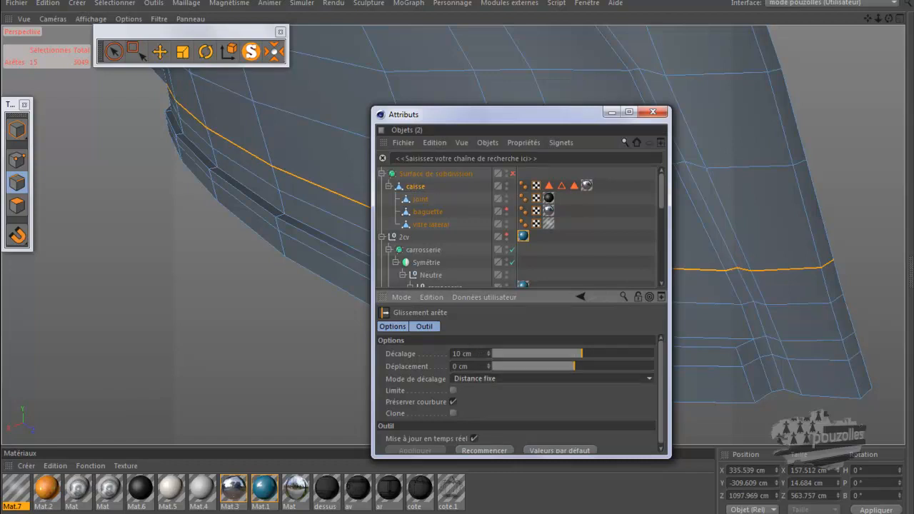
mouse_move(581, 353)
mouse_down()
mouse_move(594, 353)
mouse_move(583, 354)
mouse_up()
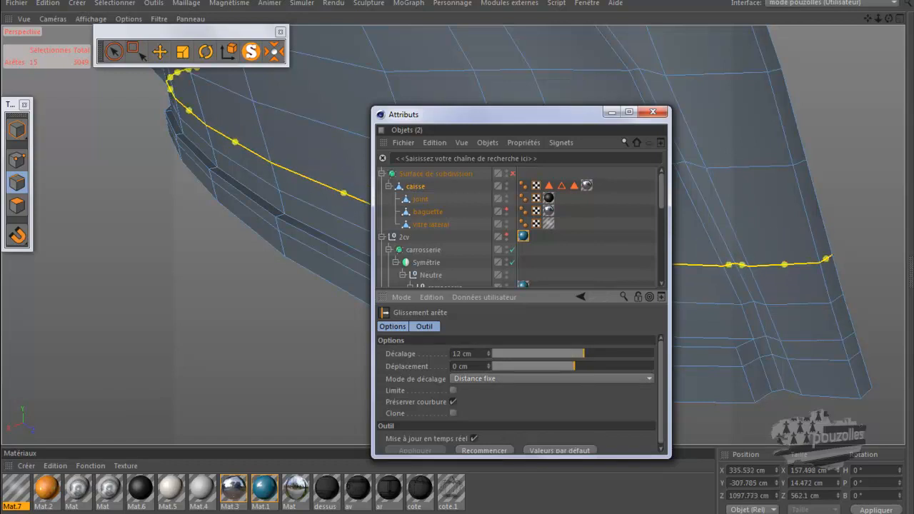
key(e)
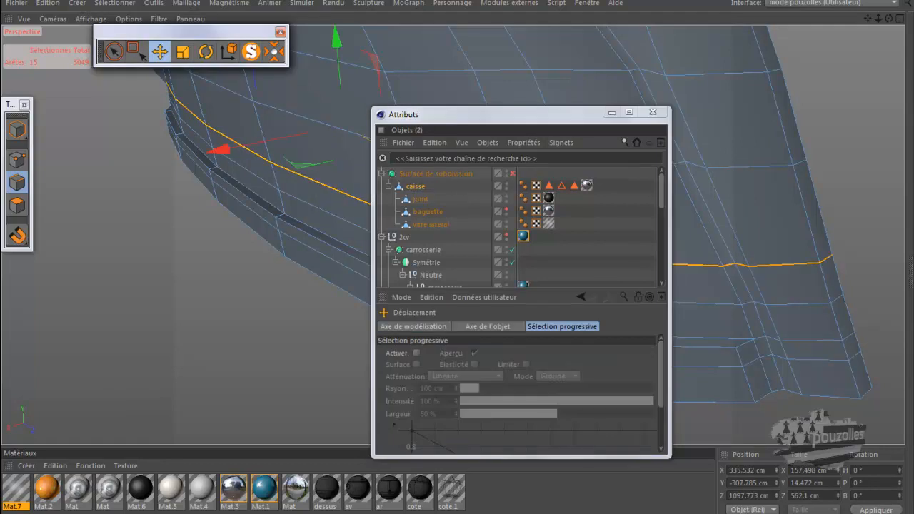
click(115, 186)
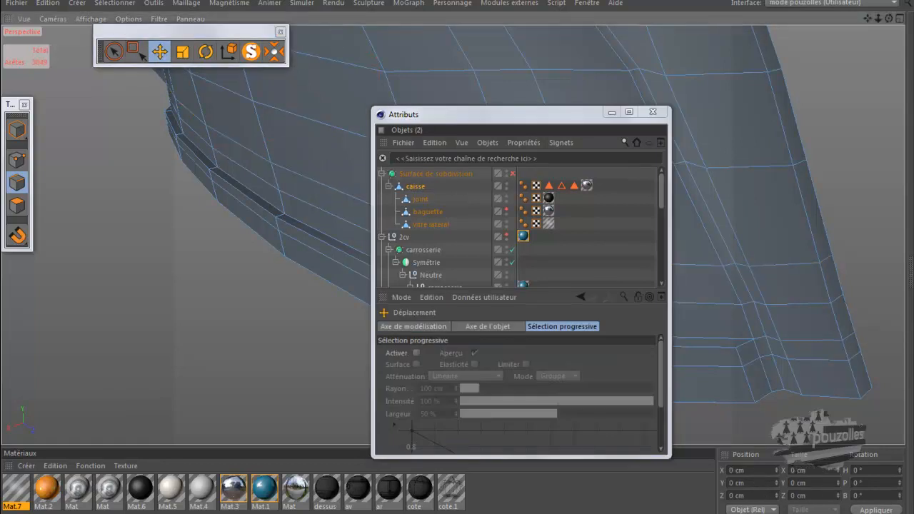
alt+drag(260, 348, 296, 348)
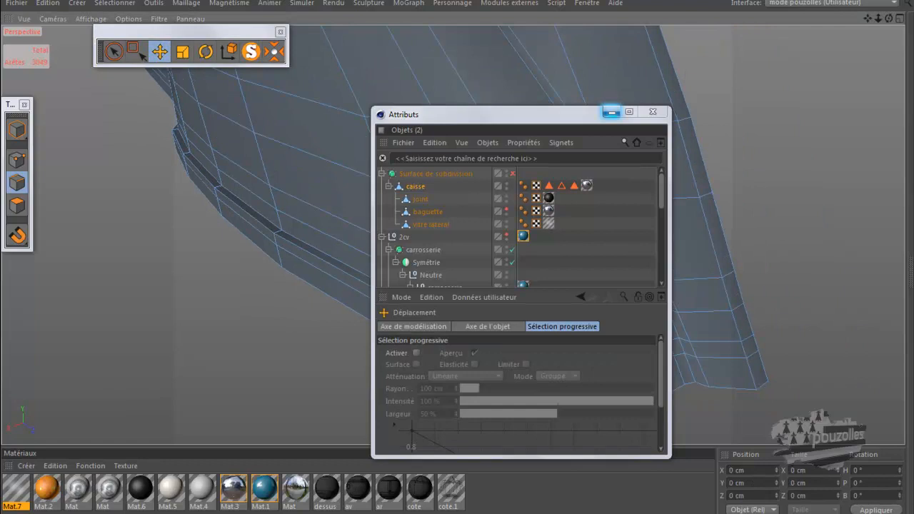
click(612, 112)
alt+drag(321, 349, 345, 351)
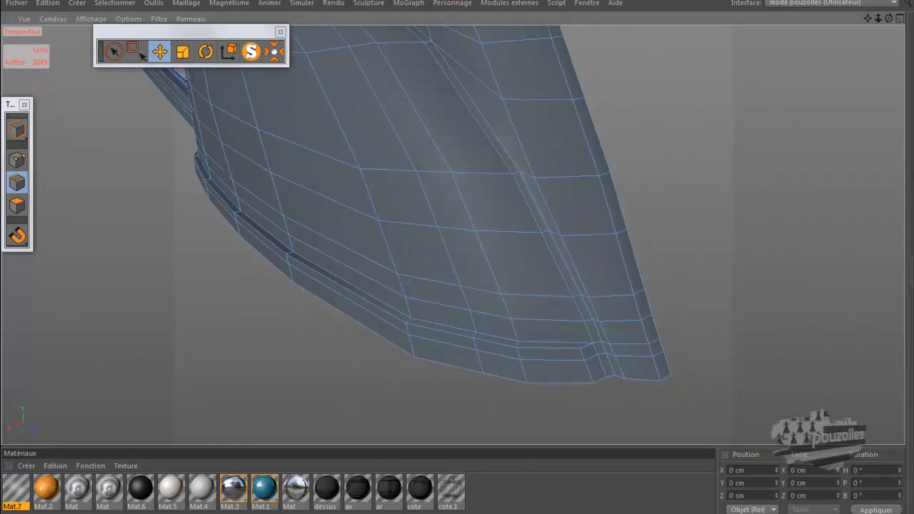
Select the short edge on the body's rear border just above the bumper in the side view.
key(F5)
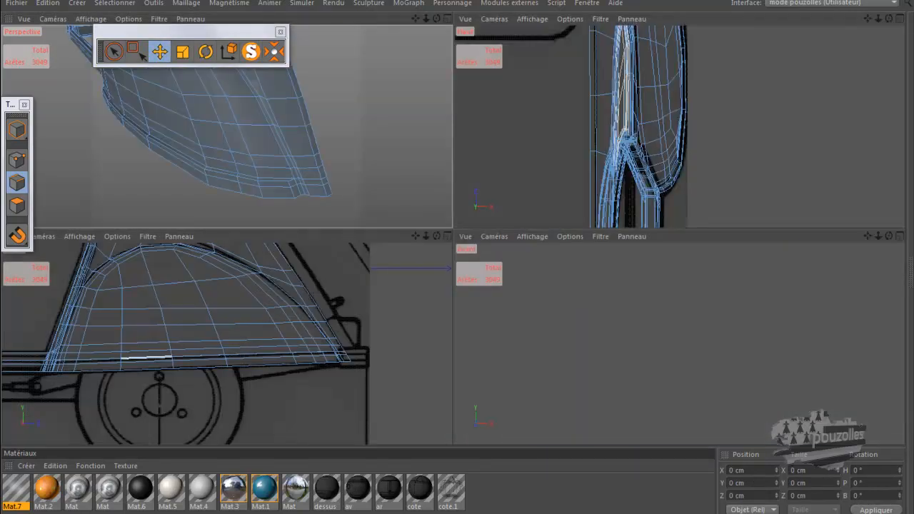
middle_click(348, 359)
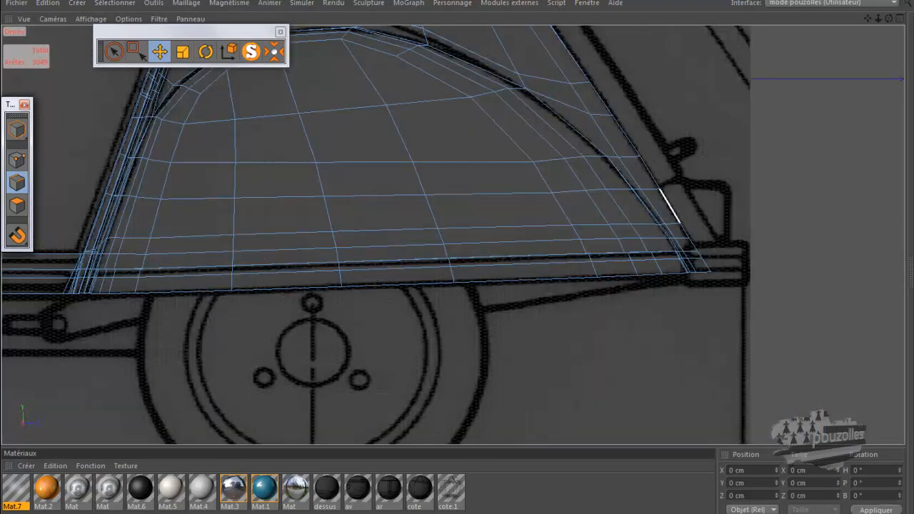
click(667, 205)
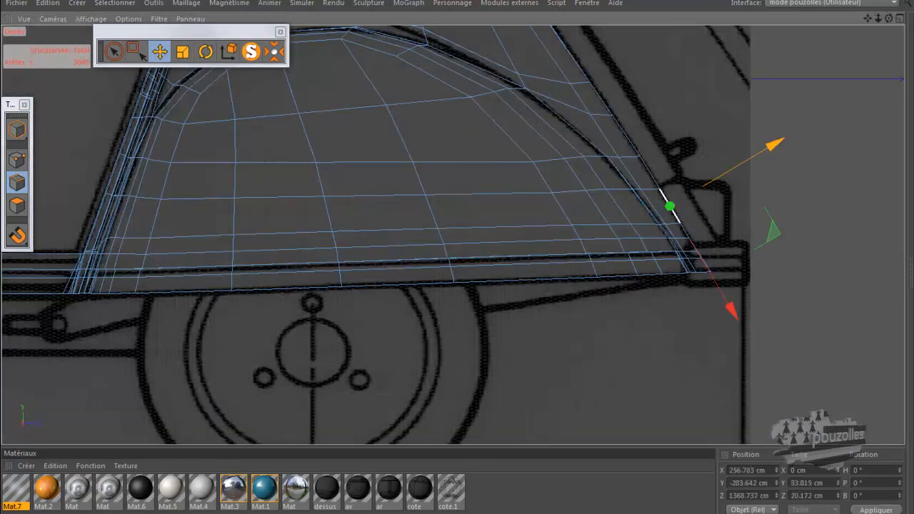
Extend the selection in the perspective view down the rear border to the bottom corner, covering its five lowest edges.
key(F5)
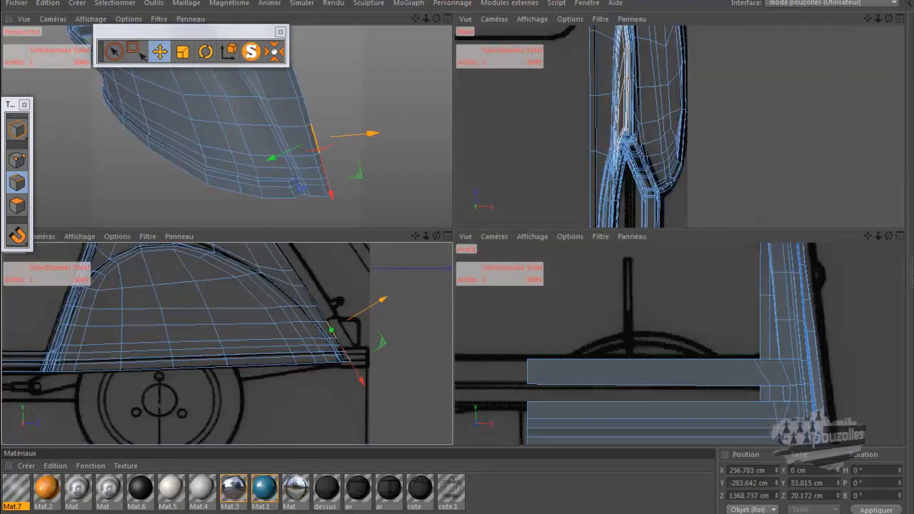
key(F1)
drag(888, 19, 816, 58)
scroll(814, 91, down, 2)
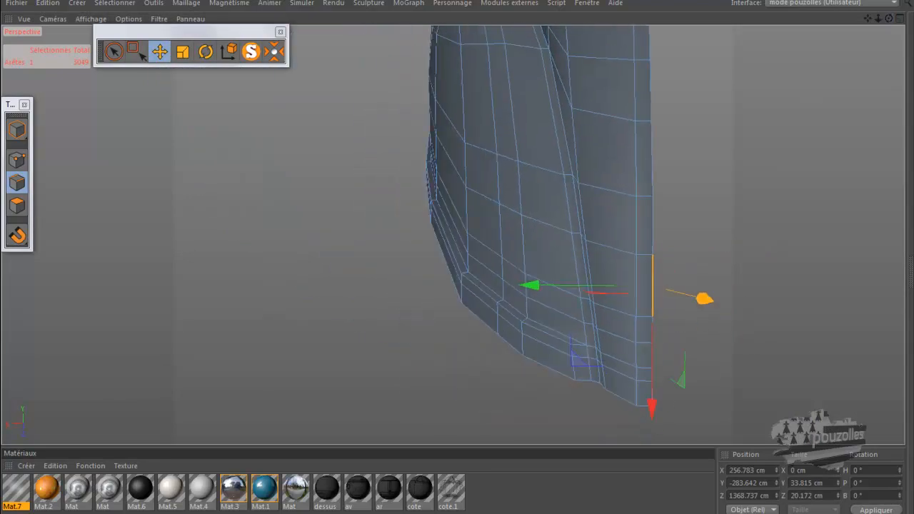
shift+click(652, 330)
shift+click(651, 354)
shift+click(652, 373)
shift+click(652, 392)
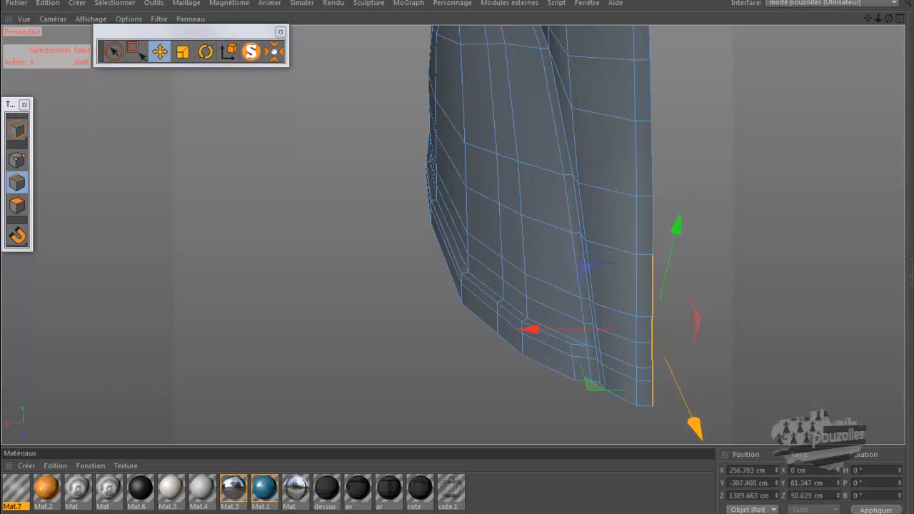
drag(889, 18, 909, 20)
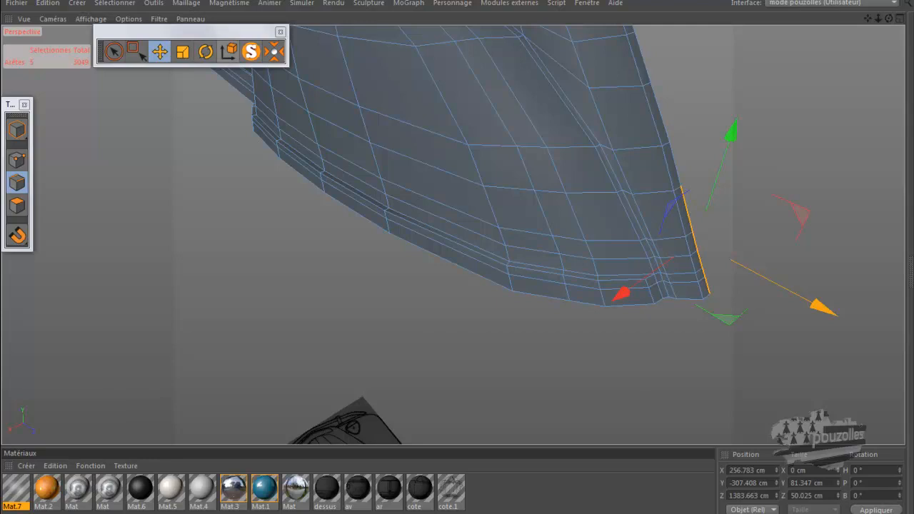
Switch the move axes to world orientation and check the selected rear border edges against the front view blueprint.
key(w)
key(w)
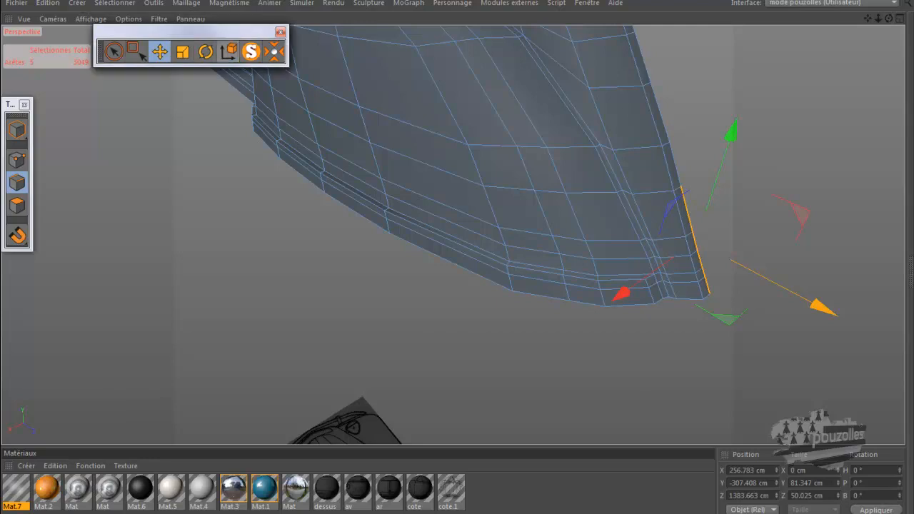
key(w)
click(228, 51)
click(228, 51)
middle_click(239, 164)
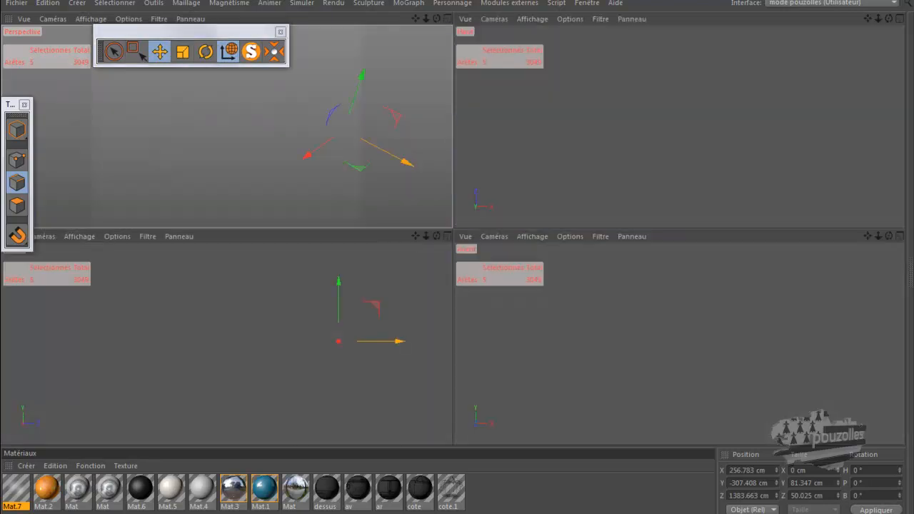
middle_click(571, 285)
scroll(566, 205, down, 2)
scroll(590, 176, down, 5)
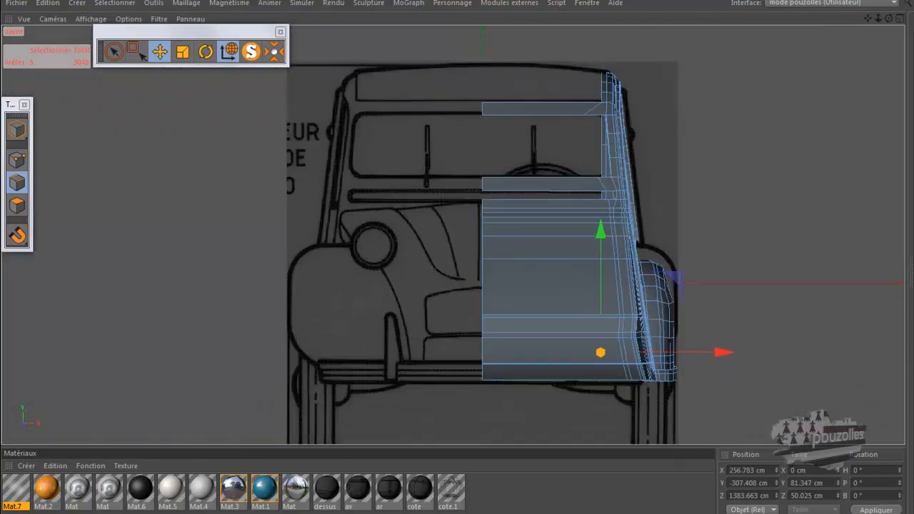
middle_click(557, 214)
middle_click(343, 157)
drag(888, 19, 849, 16)
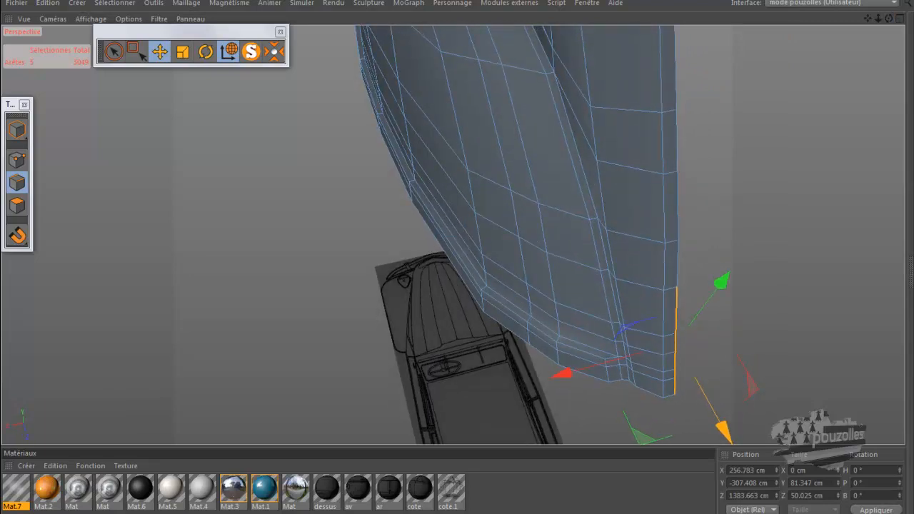
Extrude the rear border edges towards the car's centre as two very narrow strips, ending at X 255.142 cm.
scroll(727, 344, up, 8)
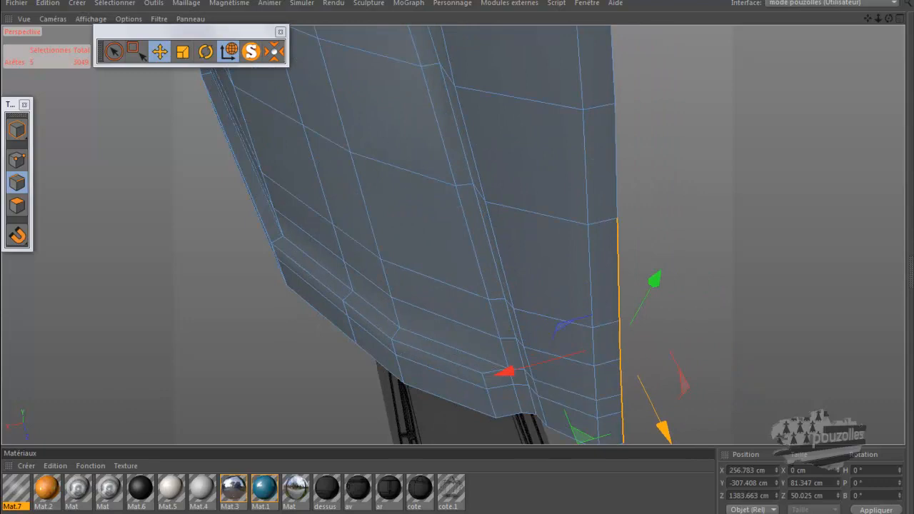
ctrl+drag(505, 371, 510, 369)
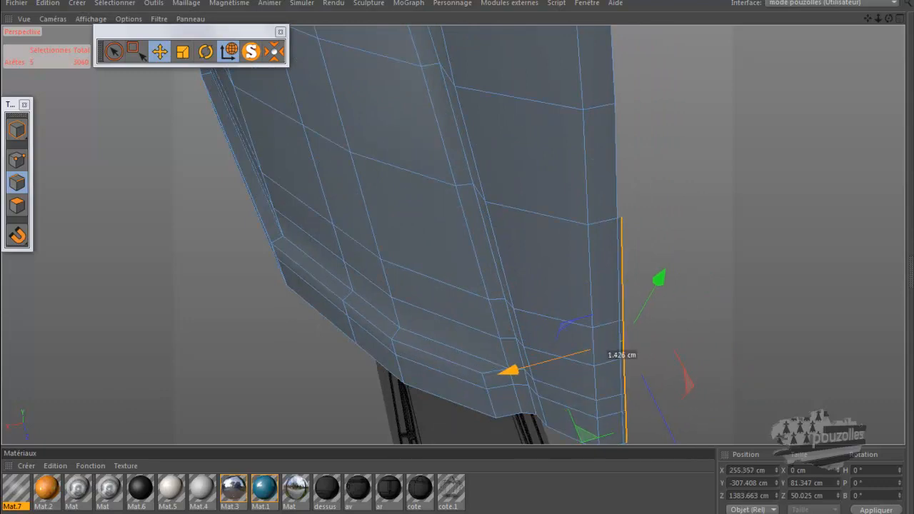
ctrl+drag(618, 355, 621, 353)
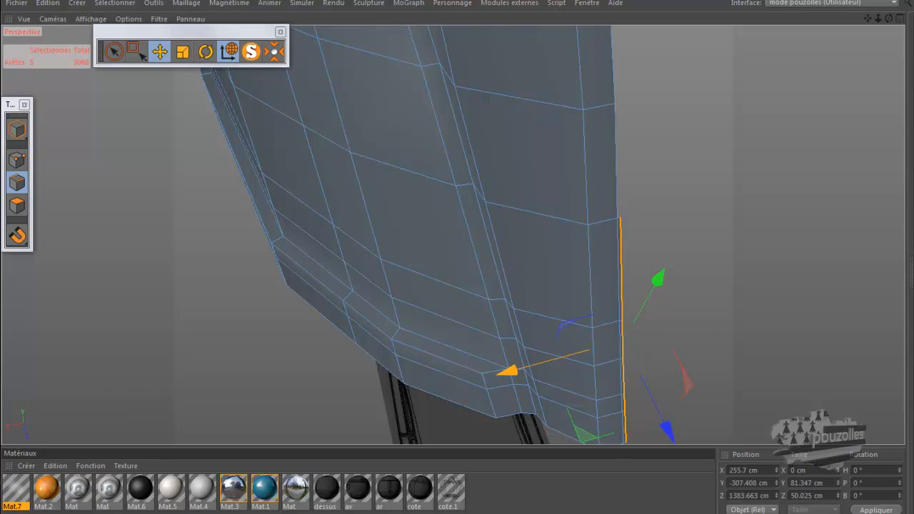
ctrl+drag(507, 370, 511, 369)
ctrl+drag(618, 355, 616, 355)
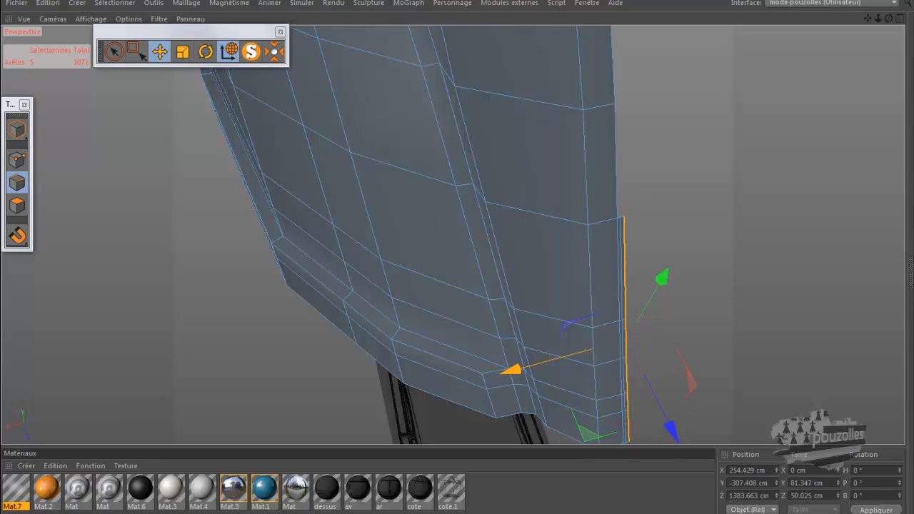
scroll(689, 370, up, 4)
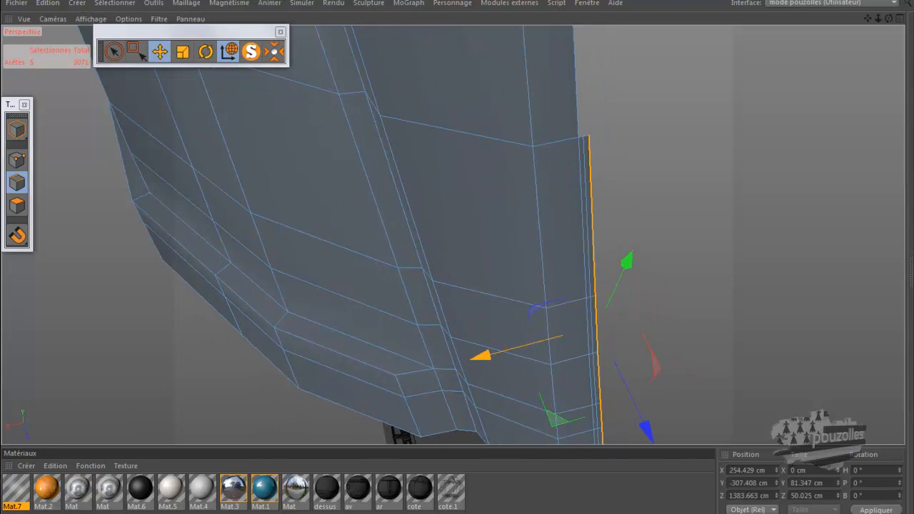
drag(482, 355, 479, 355)
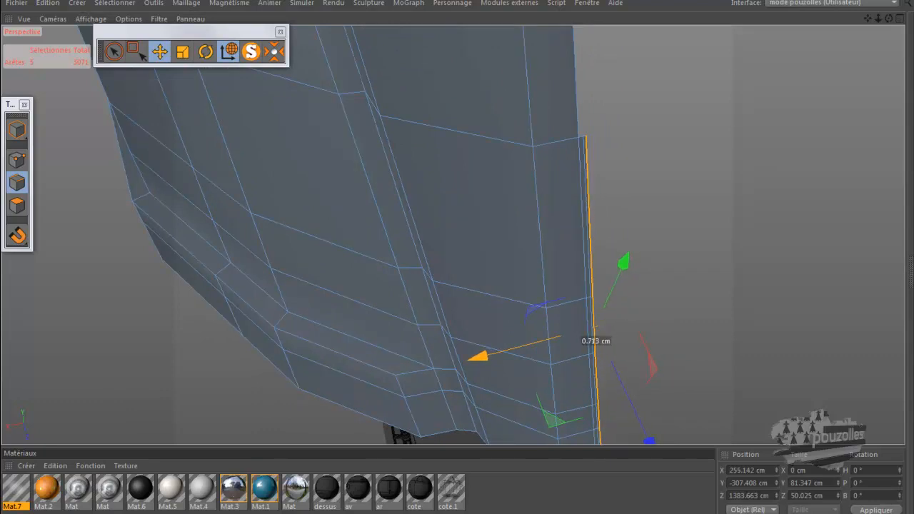
Extrude the same edges about 50 cm further inwards along X to start the lower rear panel.
scroll(592, 271, up, 3)
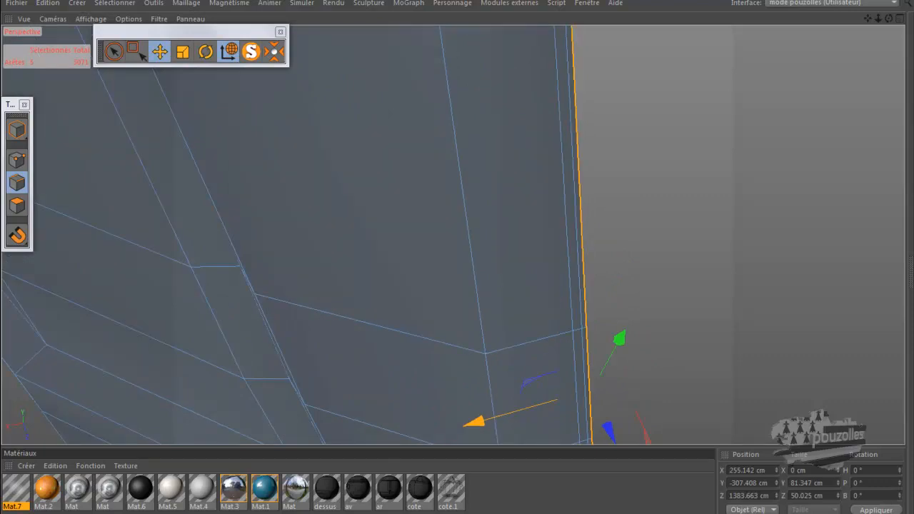
drag(475, 421, 843, 318)
scroll(433, 334, down, 8)
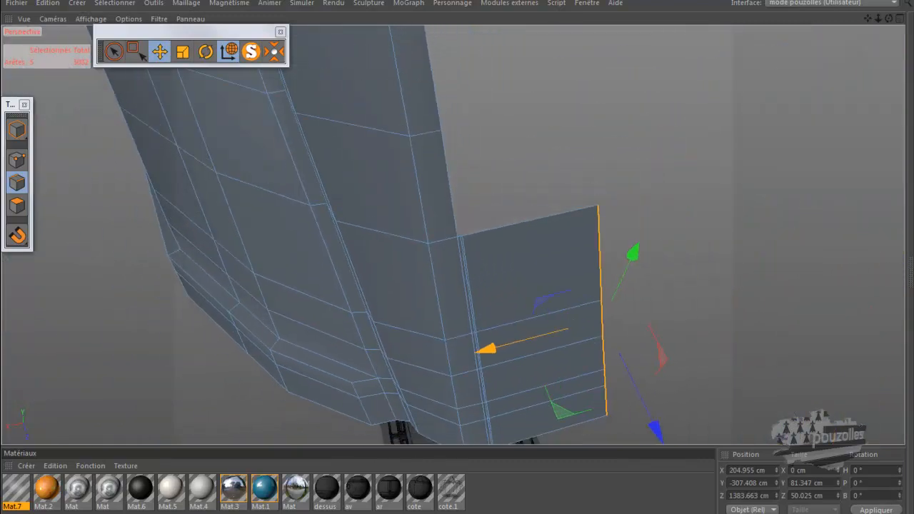
Select the six points at the free end of the new rear panel and set their X position to 0 cm.
click(17, 160)
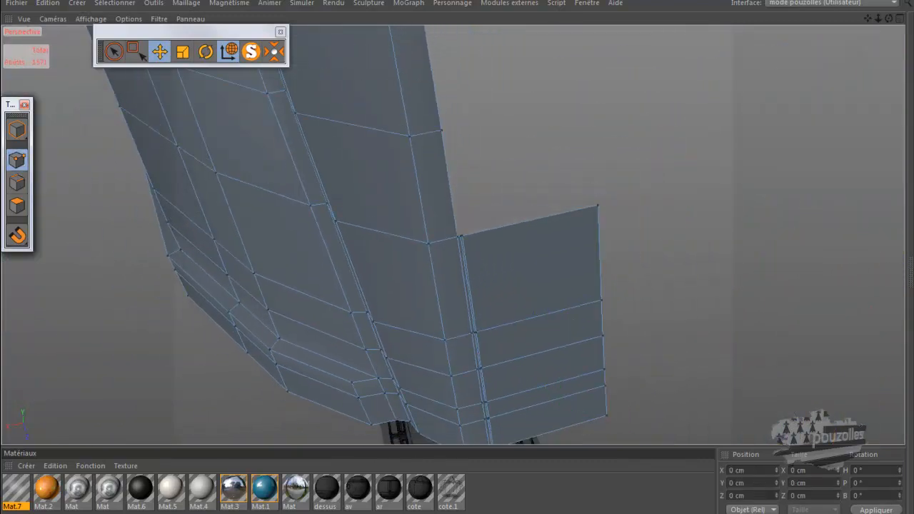
click(114, 51)
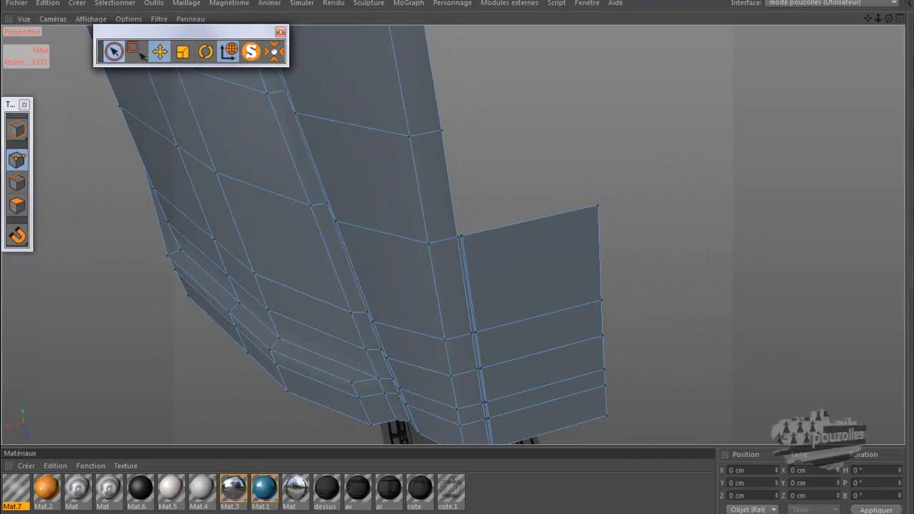
click(597, 204)
drag(604, 266, 609, 415)
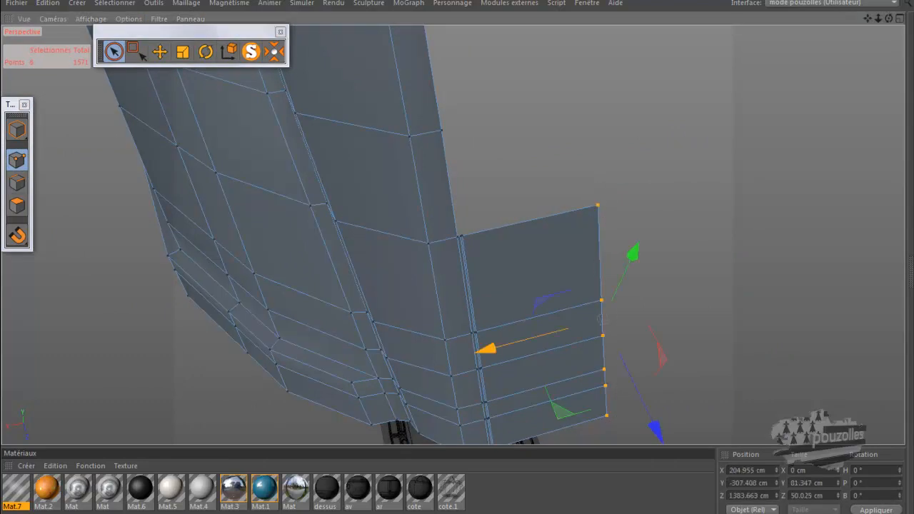
double_click(746, 470)
text(0)
key(Return)
Switch the coordinates to world space and set the six end points' X position to 0 cm.
alt+right_drag(451, 412, 326, 298)
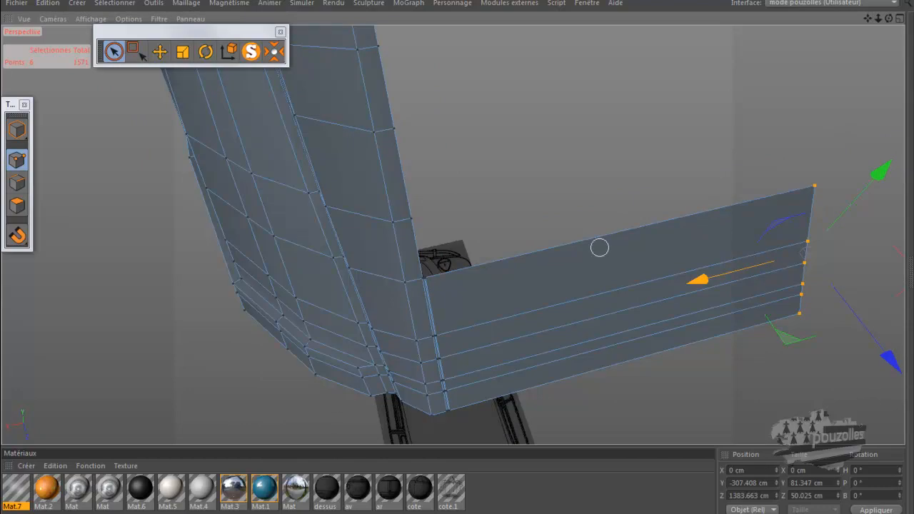
click(751, 509)
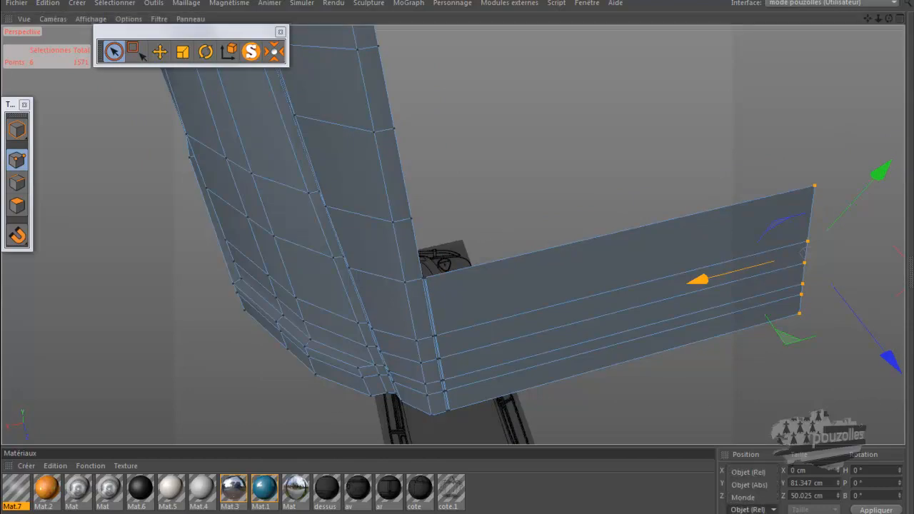
click(750, 496)
double_click(745, 470)
text(0)
key(Return)
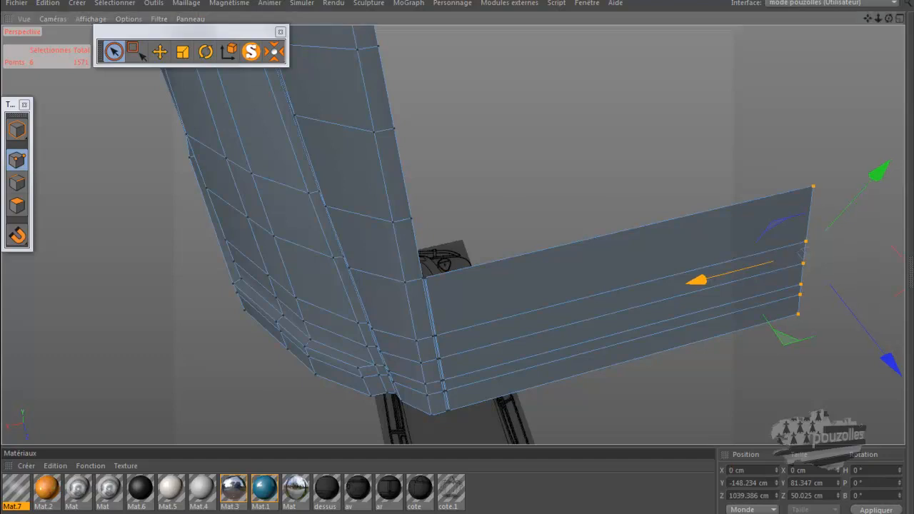
Deselect the points and try to set the world X position to 0 cm with nothing selected.
click(707, 408)
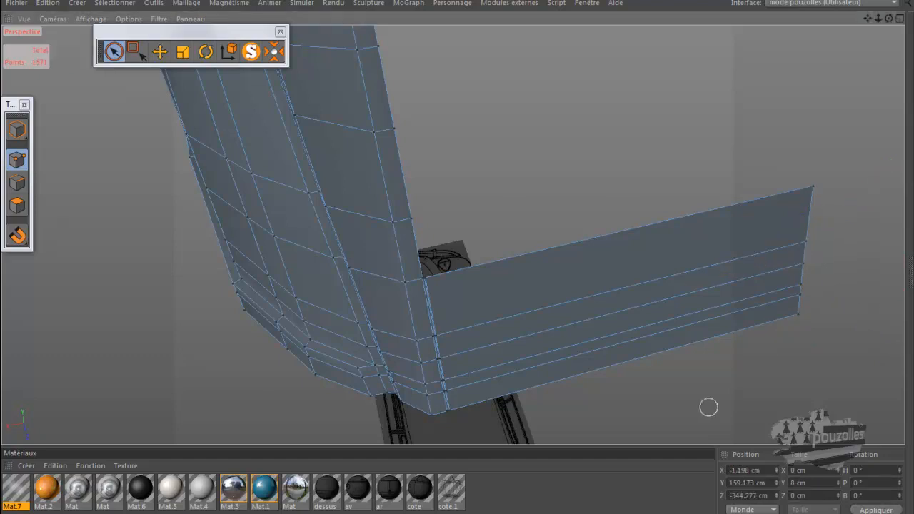
click(746, 470)
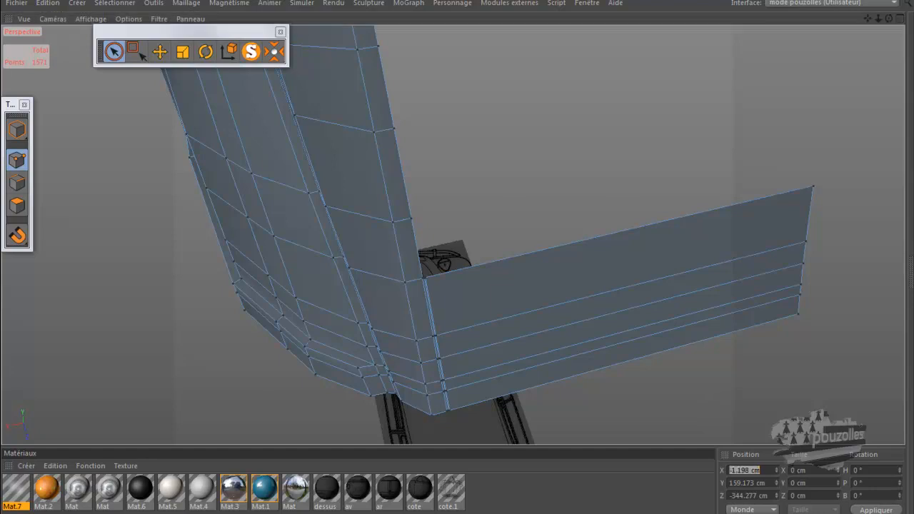
click(746, 470)
double_click(746, 471)
text(0)
key(Return)
Reselect the rear panel's six end points to check their world X position, and deselect them.
click(812, 187)
shift+drag(805, 234, 797, 318)
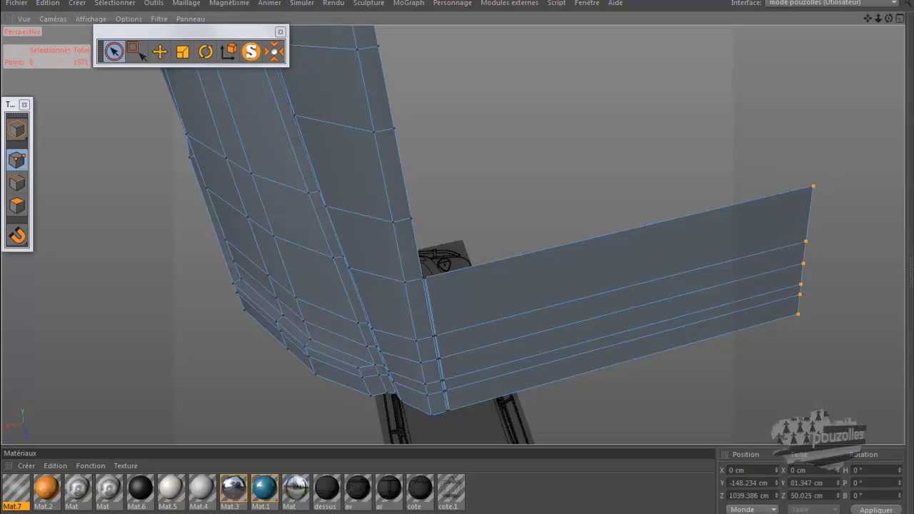
click(664, 164)
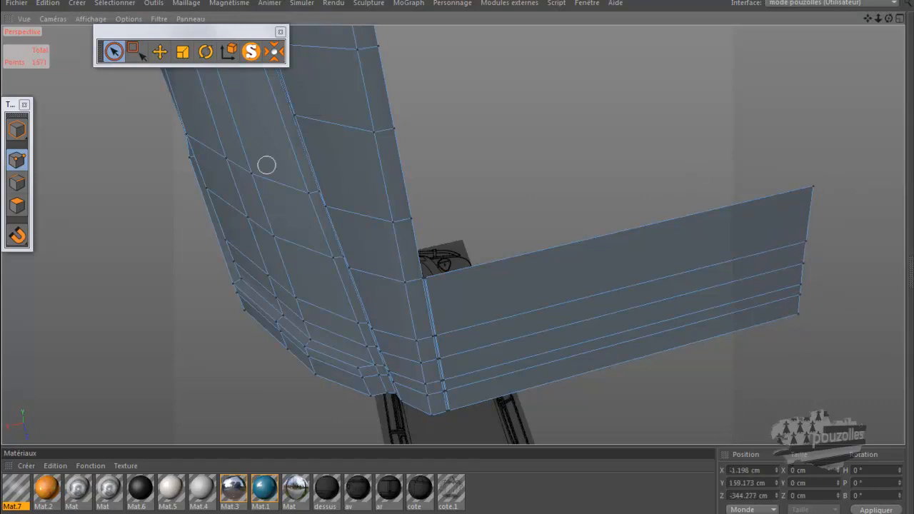
Select the rear panel's three upper polygons and rotate them about -26.4° in pitch in the side view.
click(17, 204)
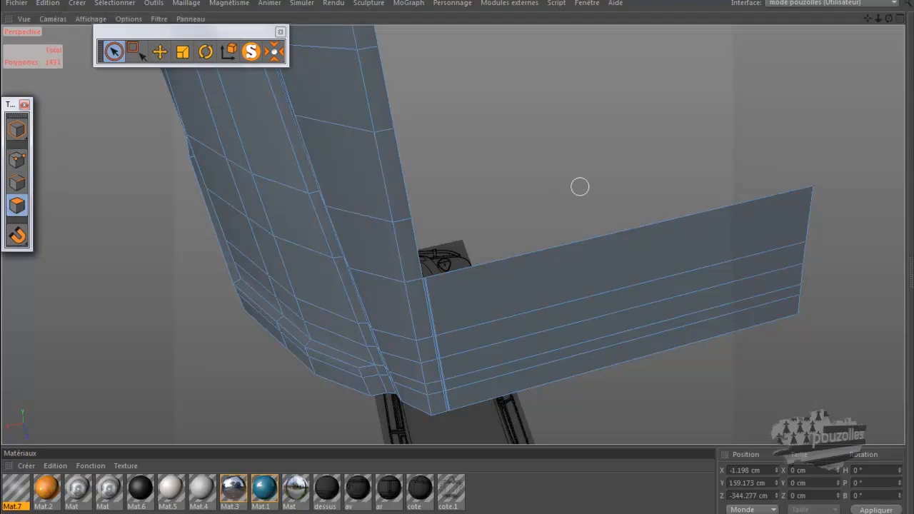
drag(555, 266, 568, 322)
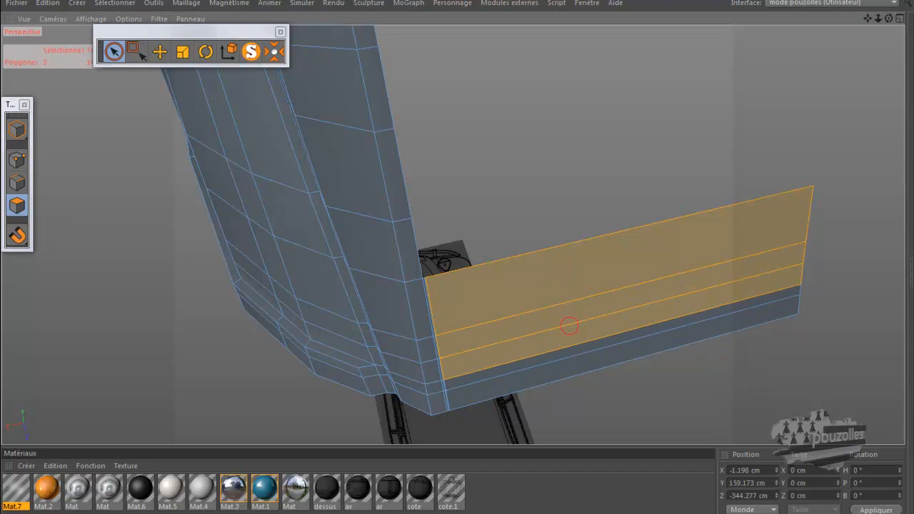
middle_click(319, 417)
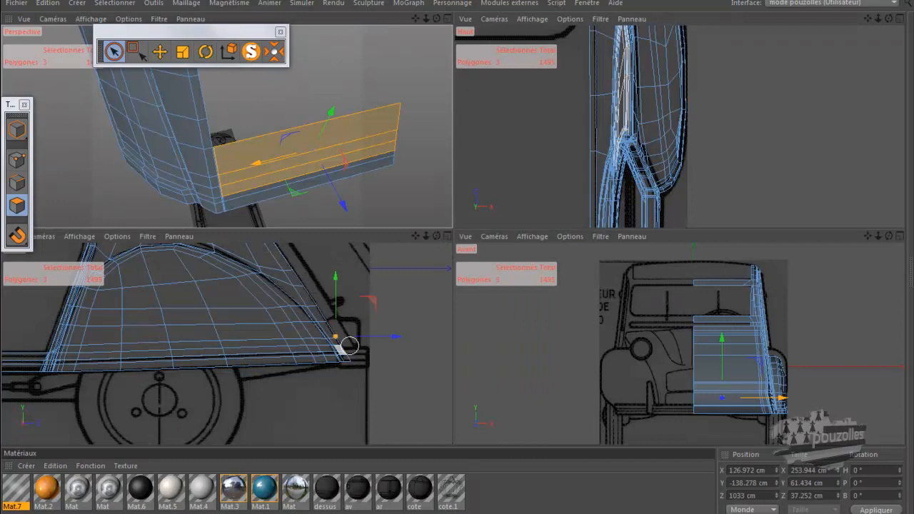
scroll(349, 345, up, 4)
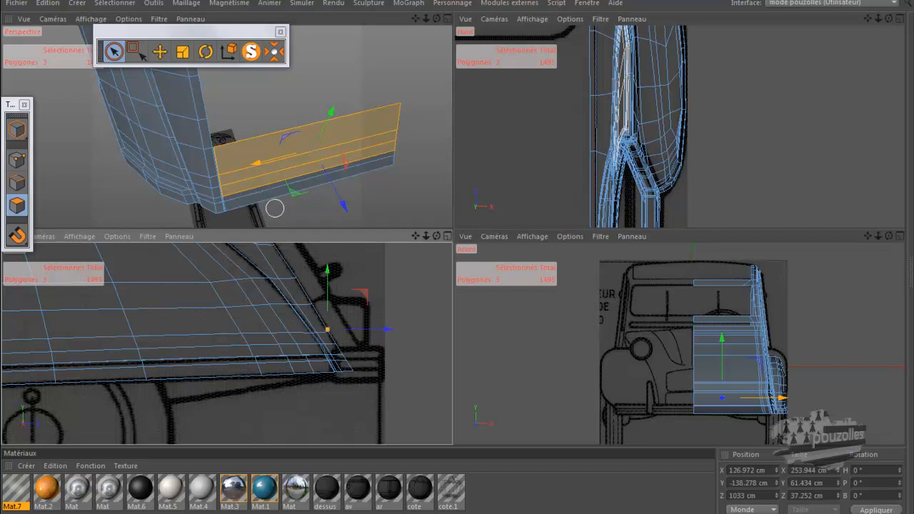
key(r)
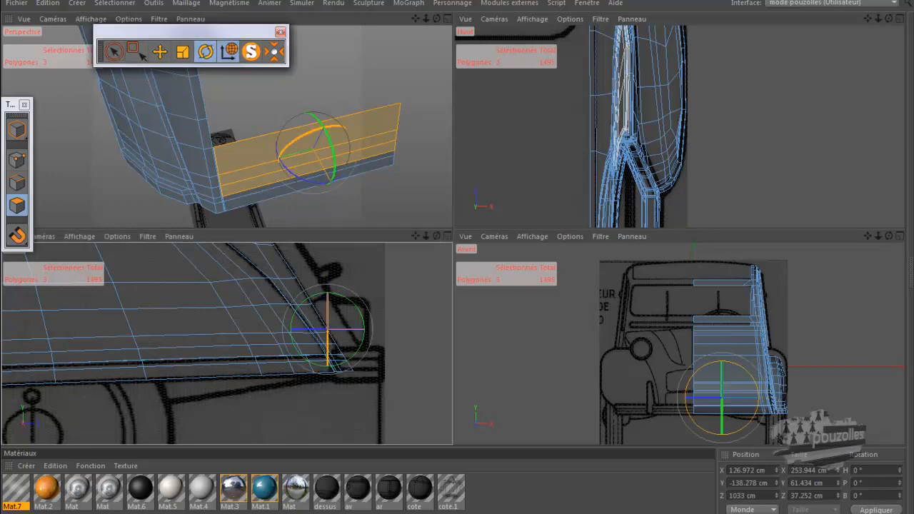
key(F3)
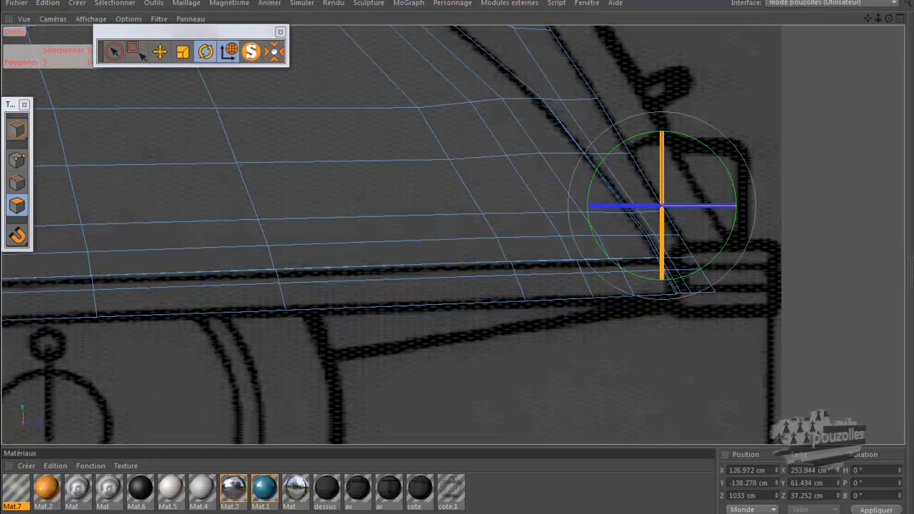
drag(675, 133, 694, 140)
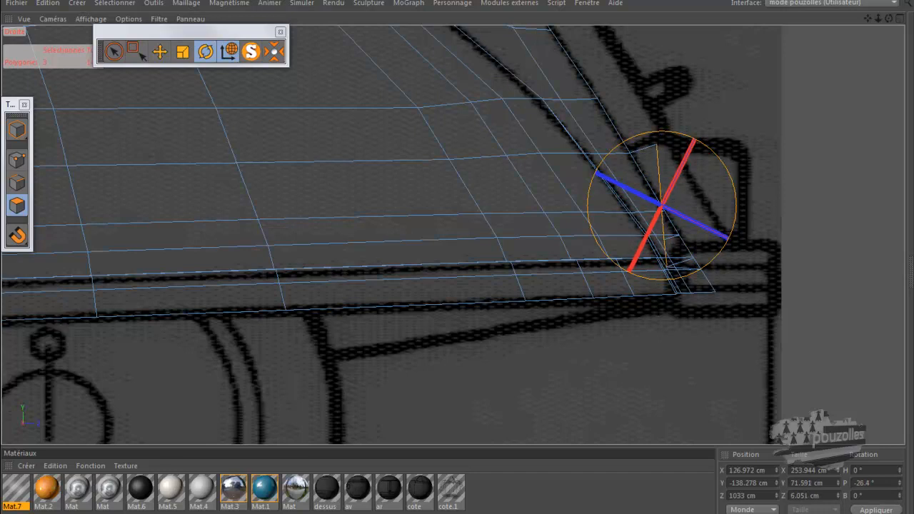
middle_click(407, 292)
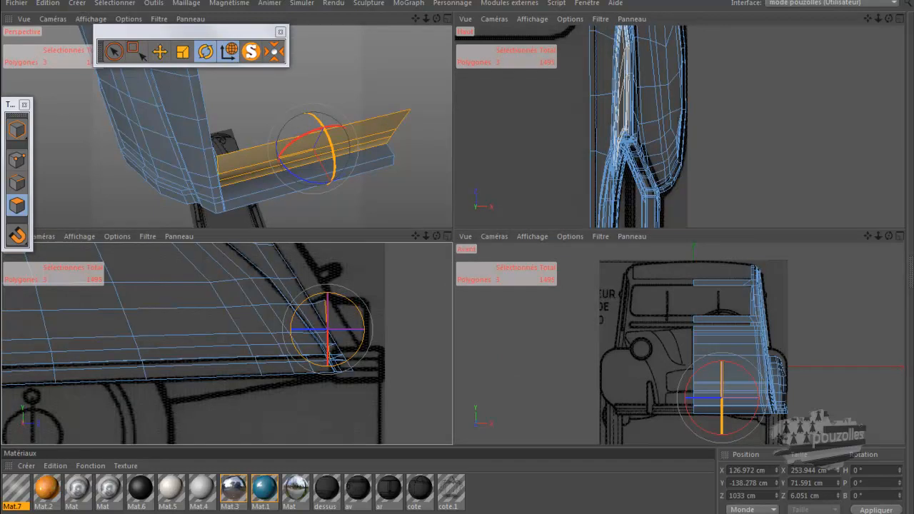
mouse_move(437, 19)
mouse_down()
mouse_move(496, 20)
mouse_move(453, 21)
mouse_up()
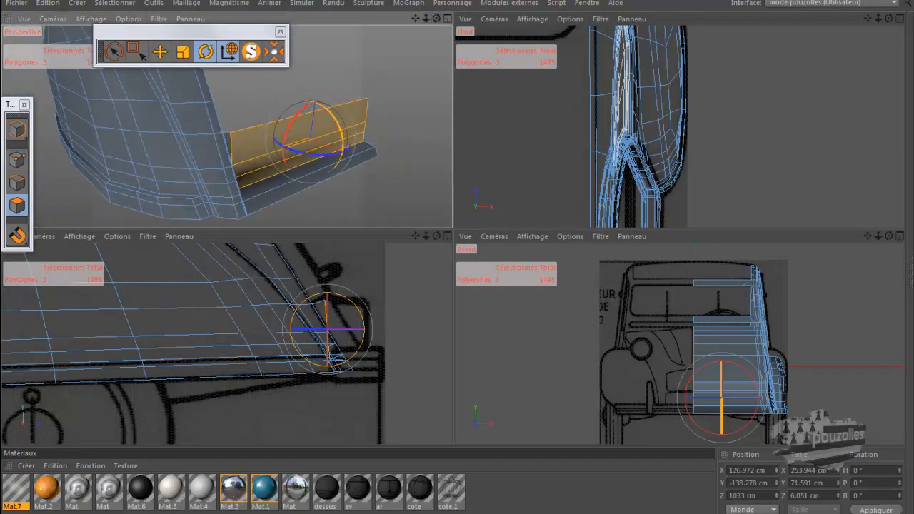
Check the body shell reference photo, and lower the rotated panel's two top points to about Y -105.97 cm in the side view.
click(113, 51)
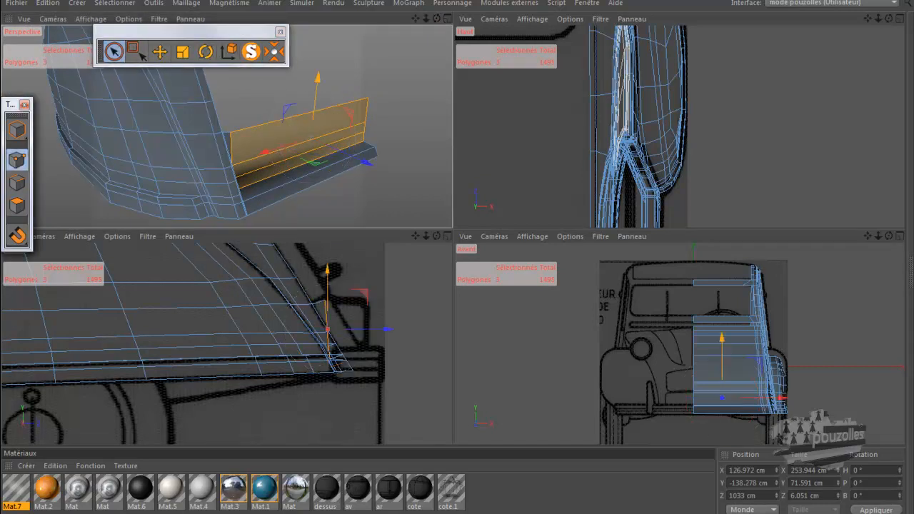
click(17, 159)
middle_click(340, 383)
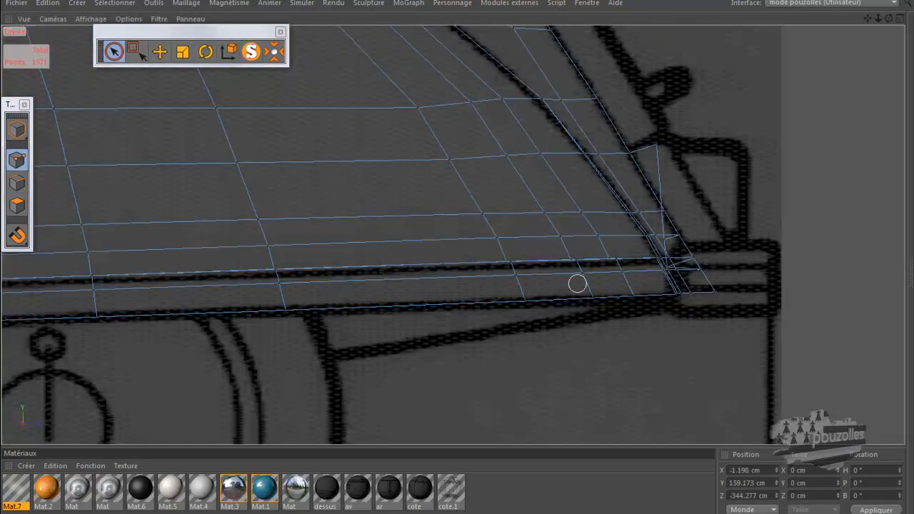
scroll(693, 154, up, 3)
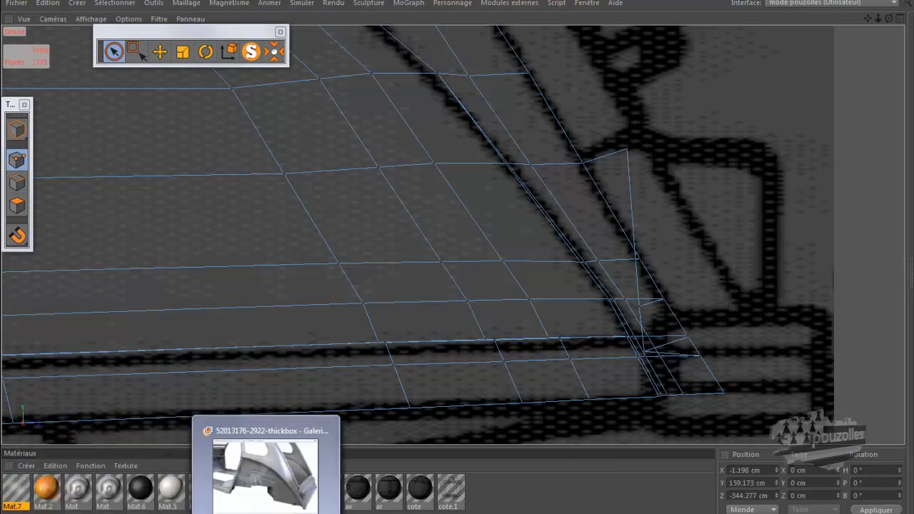
click(266, 512)
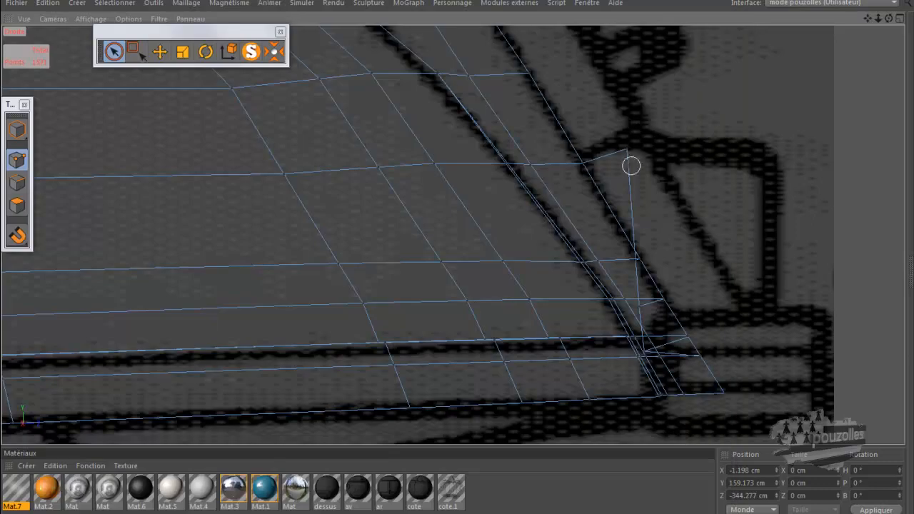
scroll(631, 170, up, 3)
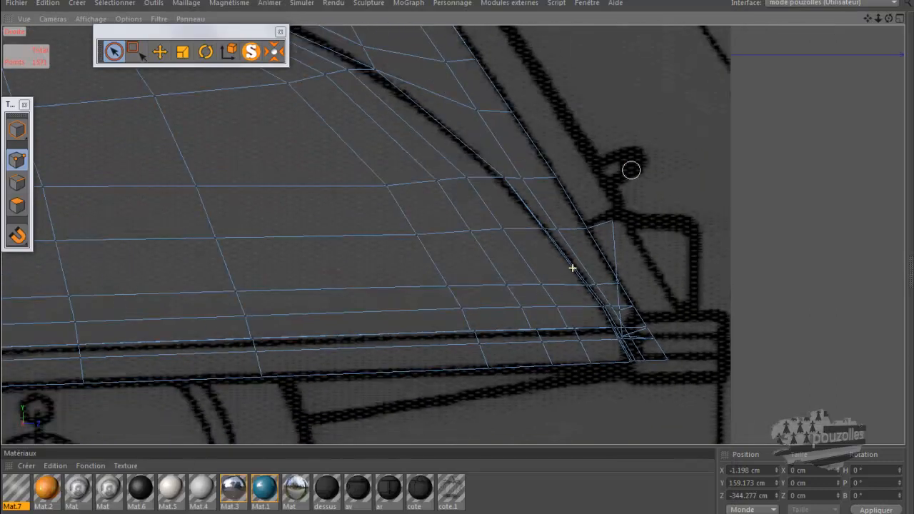
scroll(631, 170, down, 5)
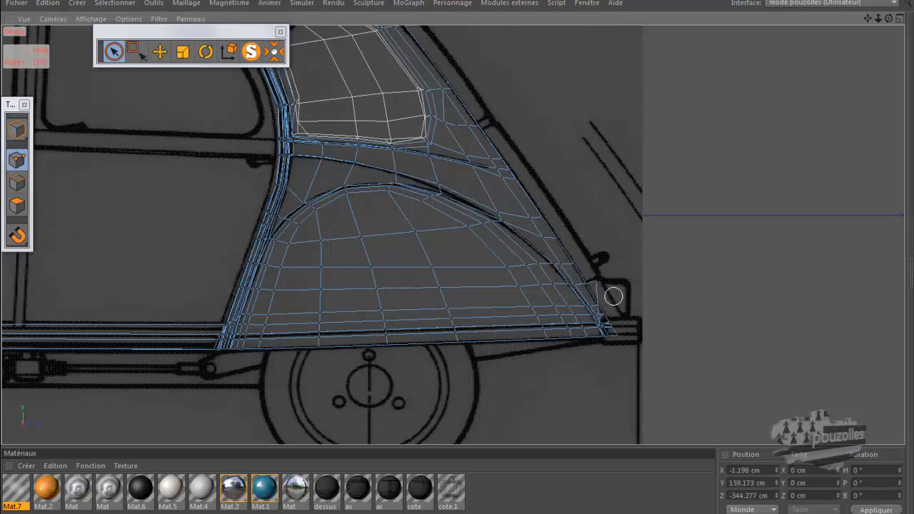
scroll(595, 297, up, 1)
scroll(595, 298, up, 5)
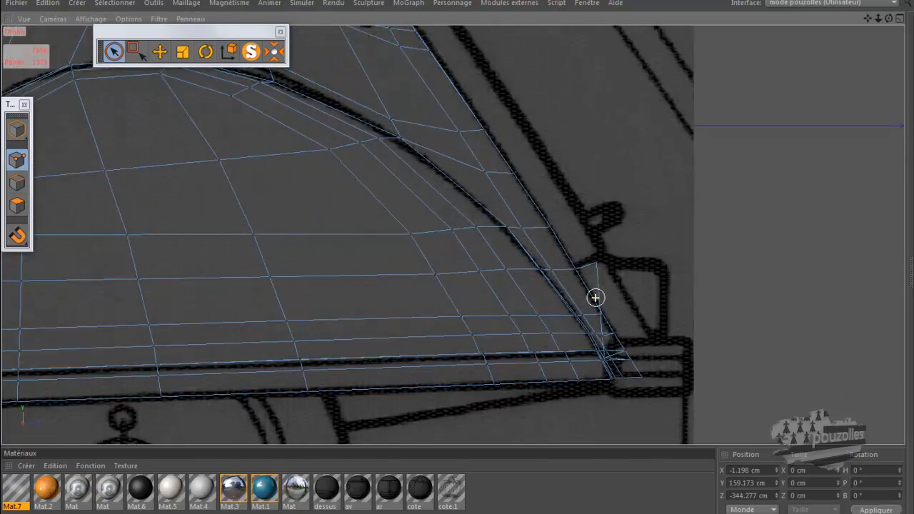
click(594, 255)
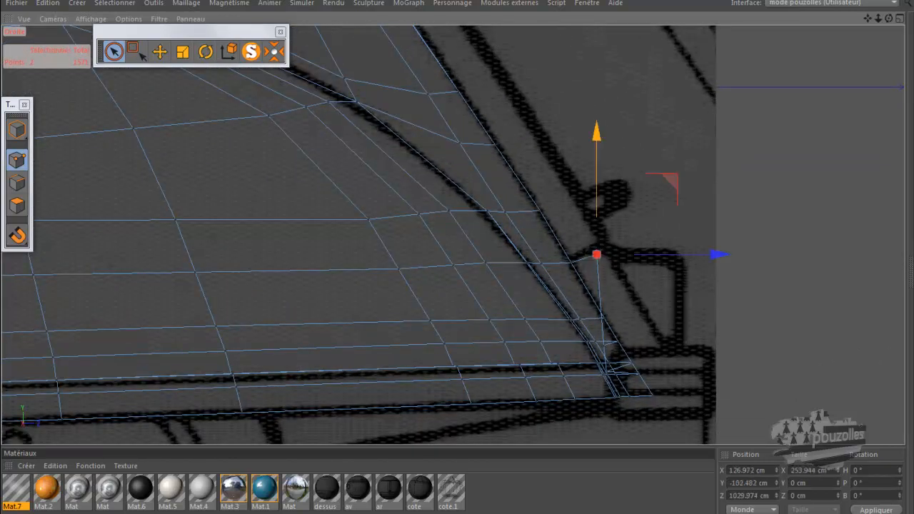
drag(597, 255, 597, 260)
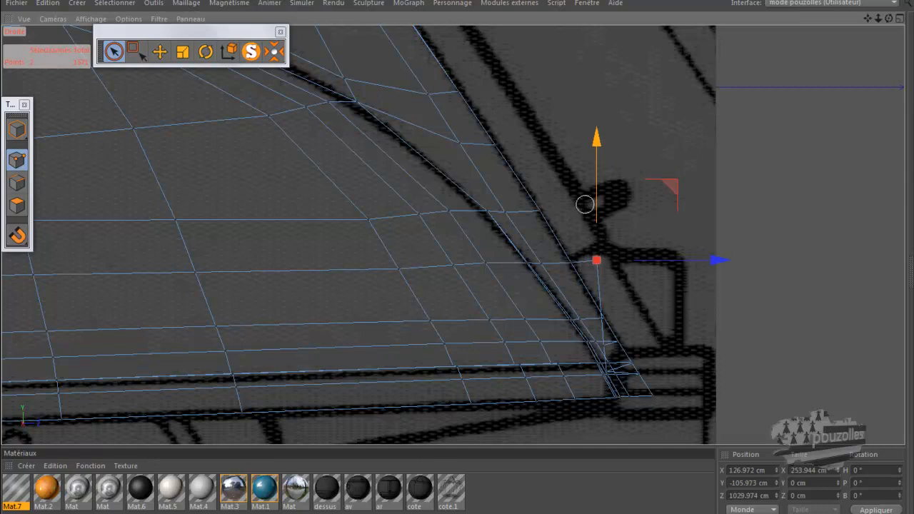
Select the two points of the rear panel's third row from the top and raise them about 2.7 cm.
scroll(569, 179, down, 5)
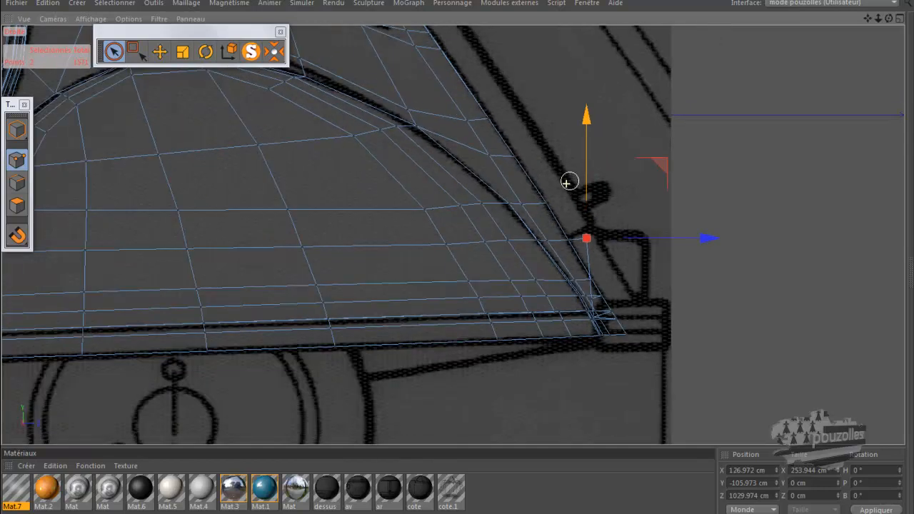
scroll(565, 183, down, 2)
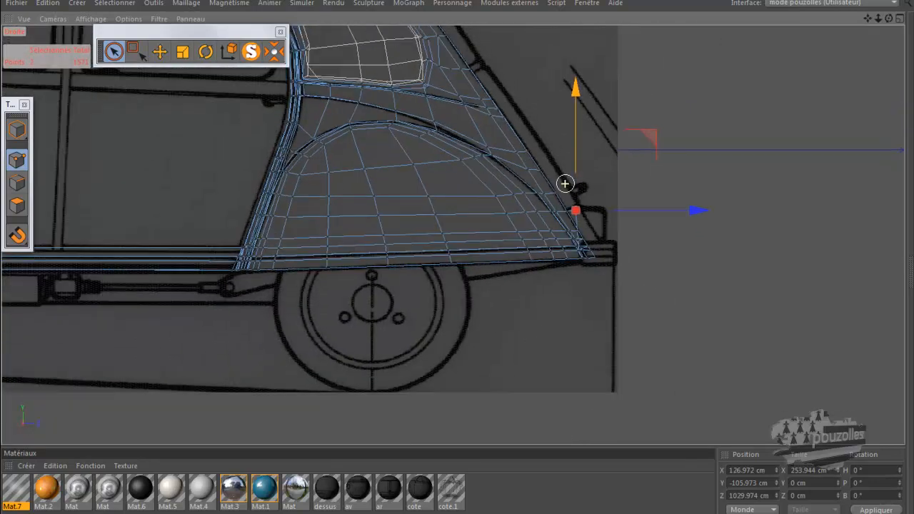
scroll(563, 184, down, 3)
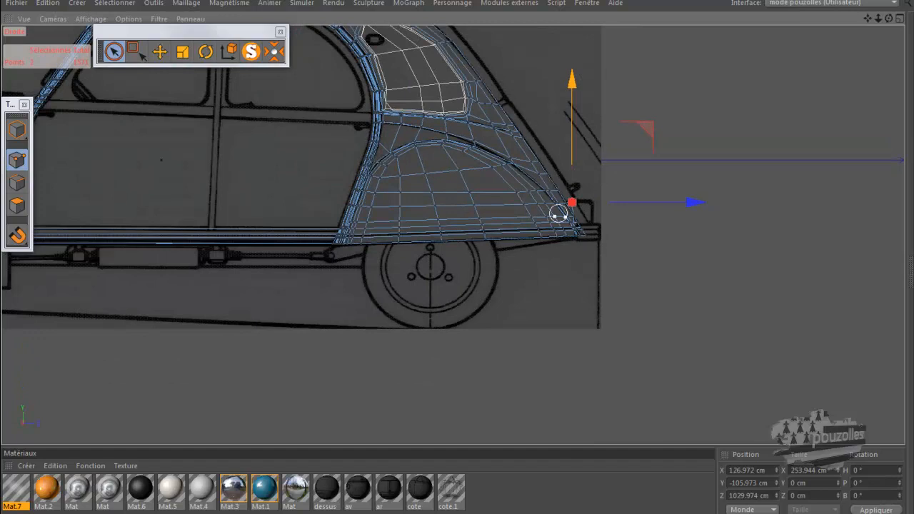
scroll(544, 231, down, 2)
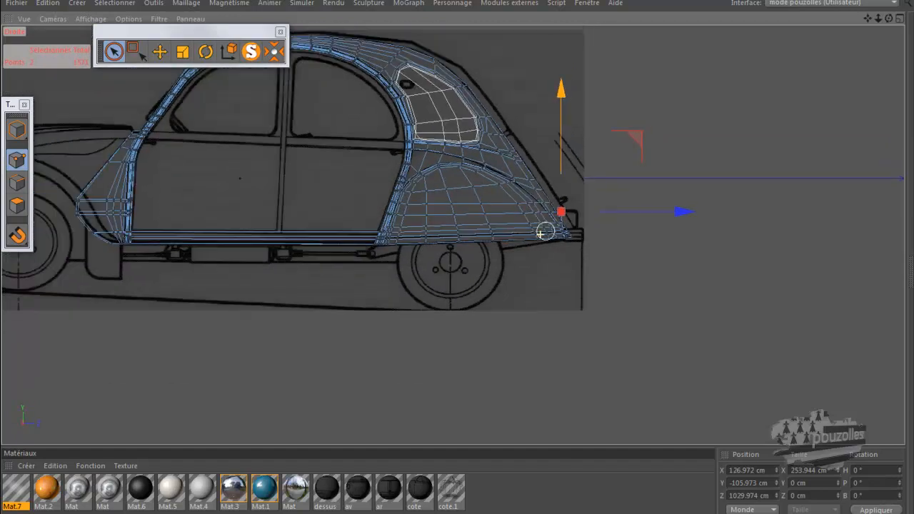
scroll(577, 227, up, 5)
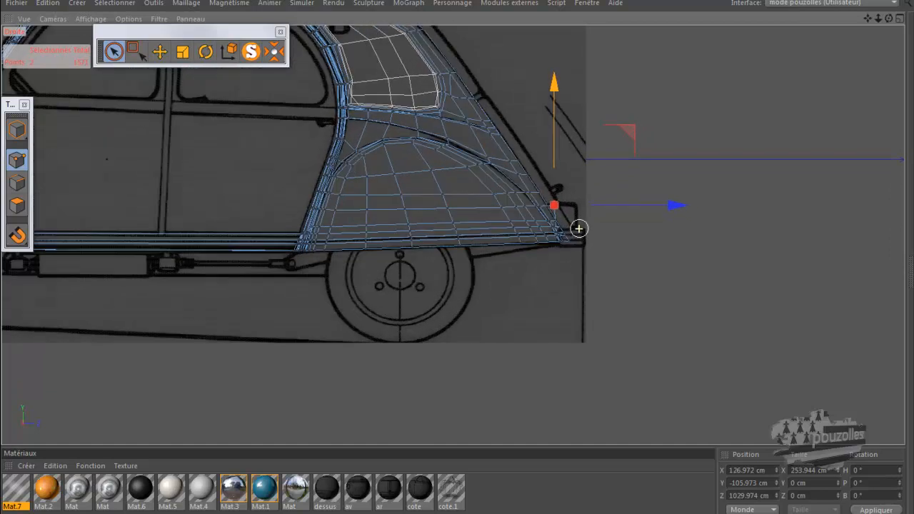
scroll(576, 229, up, 5)
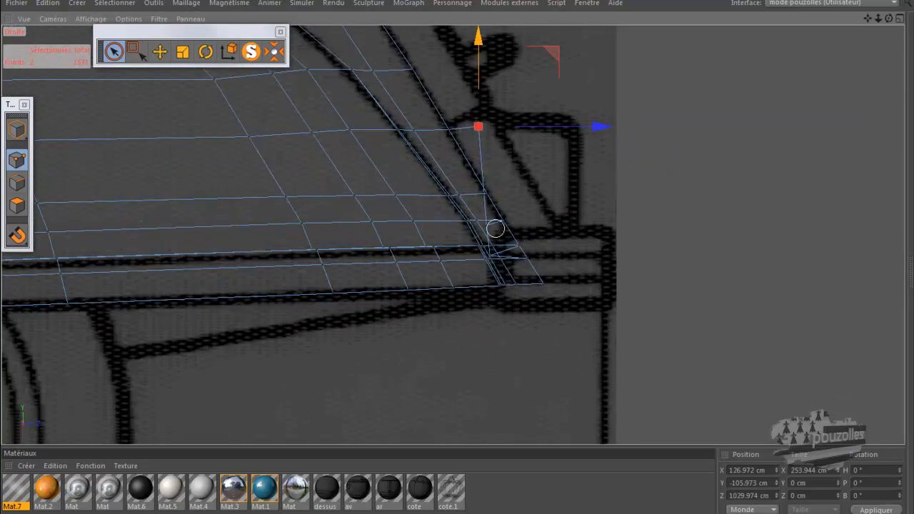
click(487, 227)
drag(486, 103, 486, 98)
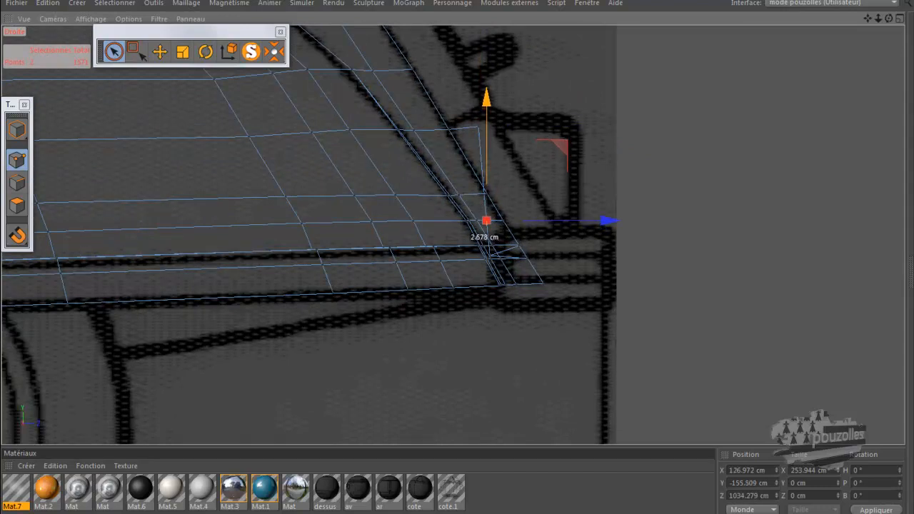
Move the two points at the rear panel's inner fold down and slightly forward to about Y -175.3 cm, Z 1036 cm.
scroll(490, 254, up, 3)
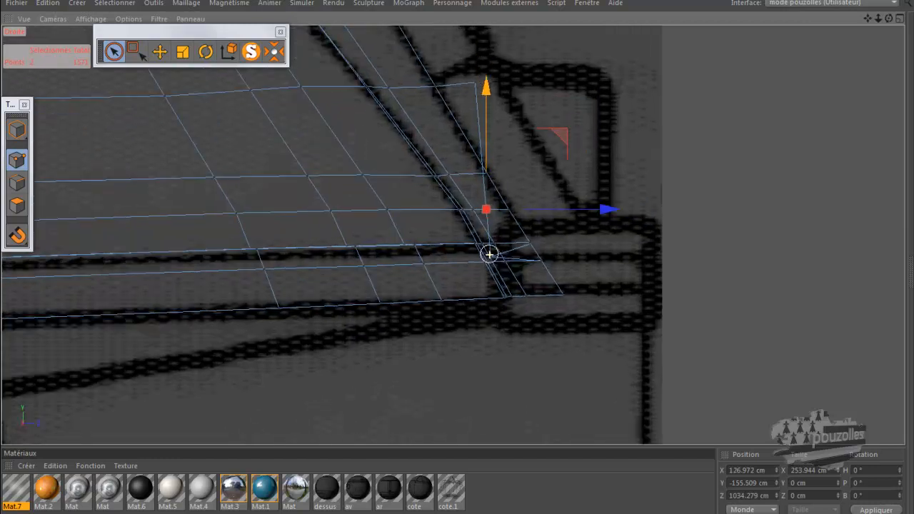
scroll(489, 254, up, 4)
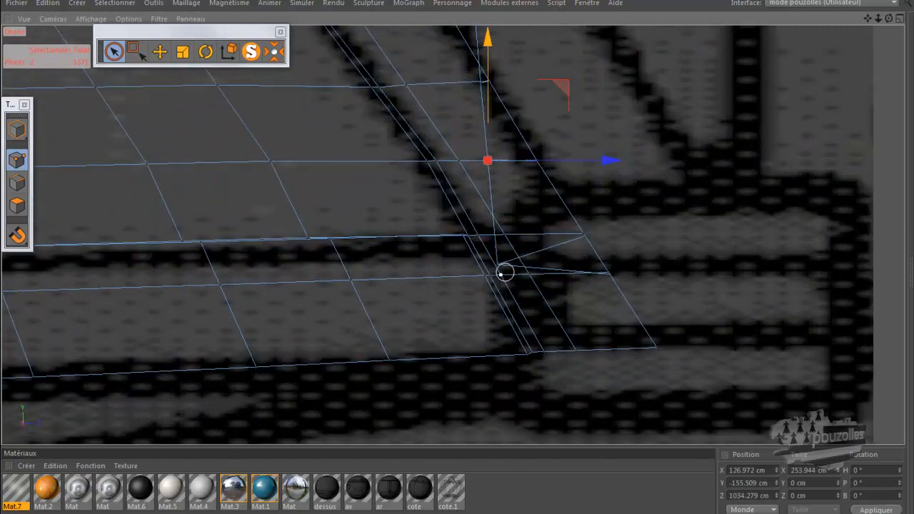
drag(499, 264, 497, 272)
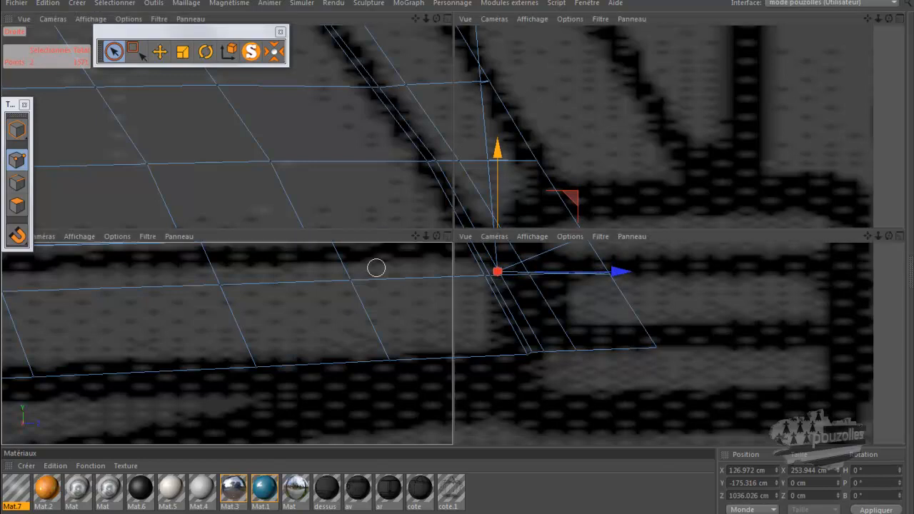
middle_click(375, 266)
middle_click(344, 198)
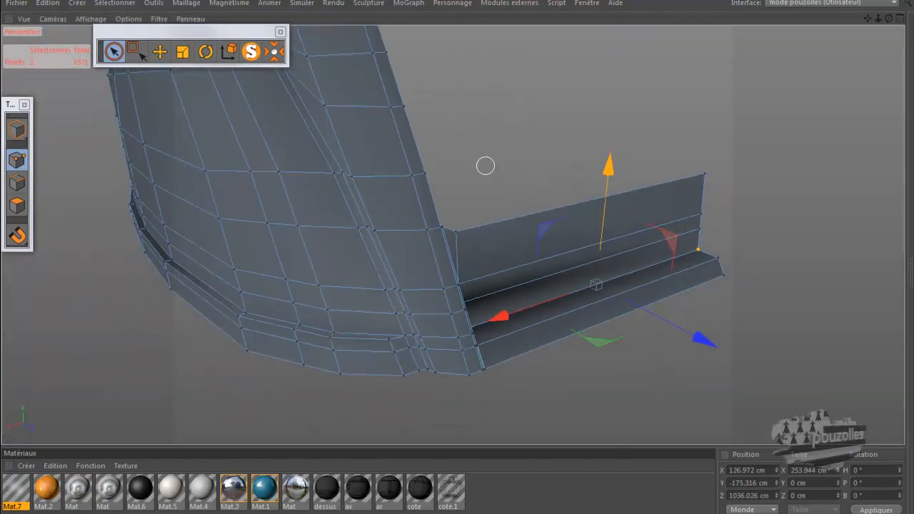
scroll(484, 166, up, 3)
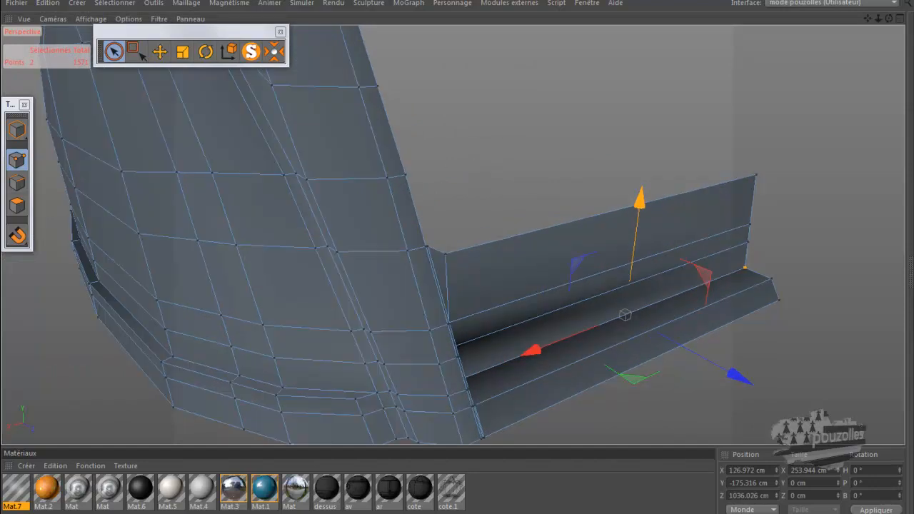
Examine the lower rear panel's shape in the body shell photo in Windows Live Photo Gallery, and return to the model's perspective view.
mouse_move(265, 513)
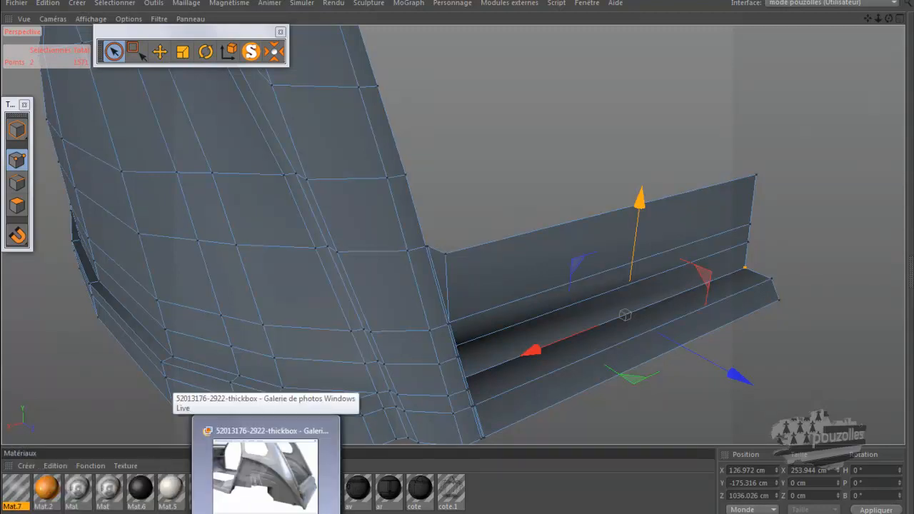
click(266, 472)
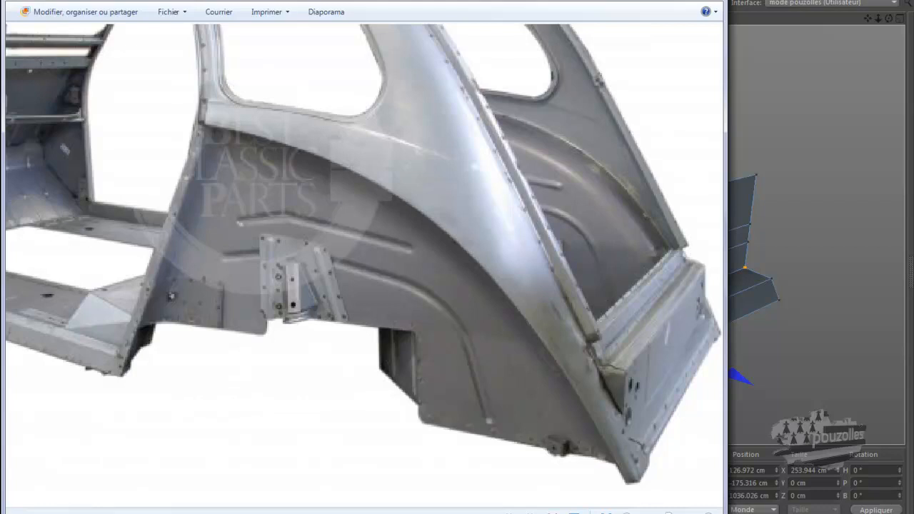
key(alt+Tab)
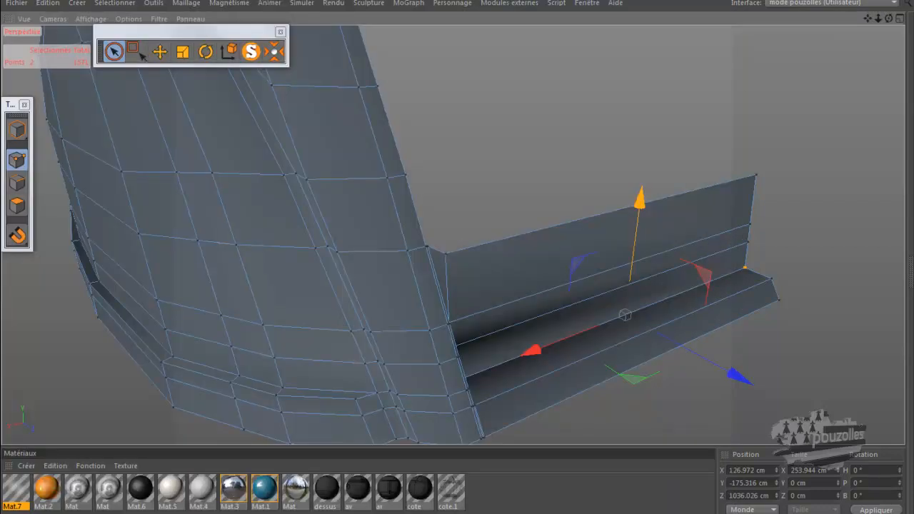
middle_click(394, 403)
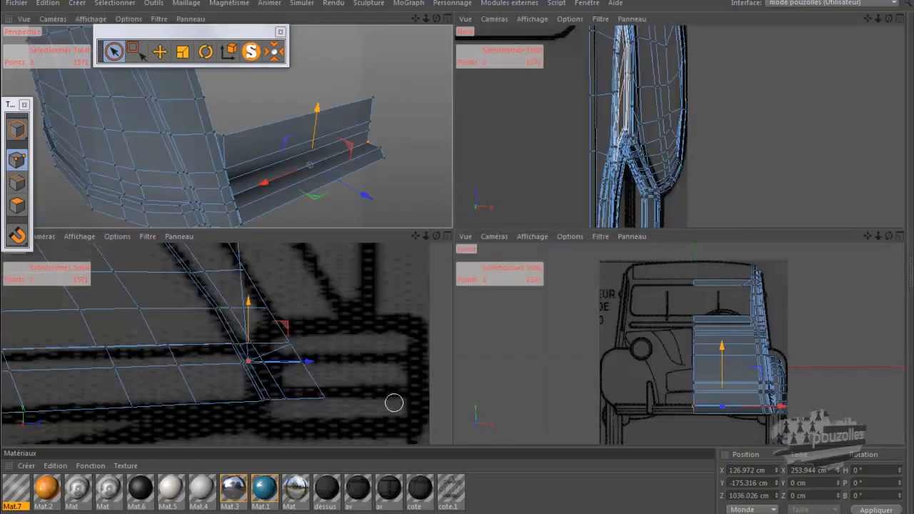
middle_click(310, 165)
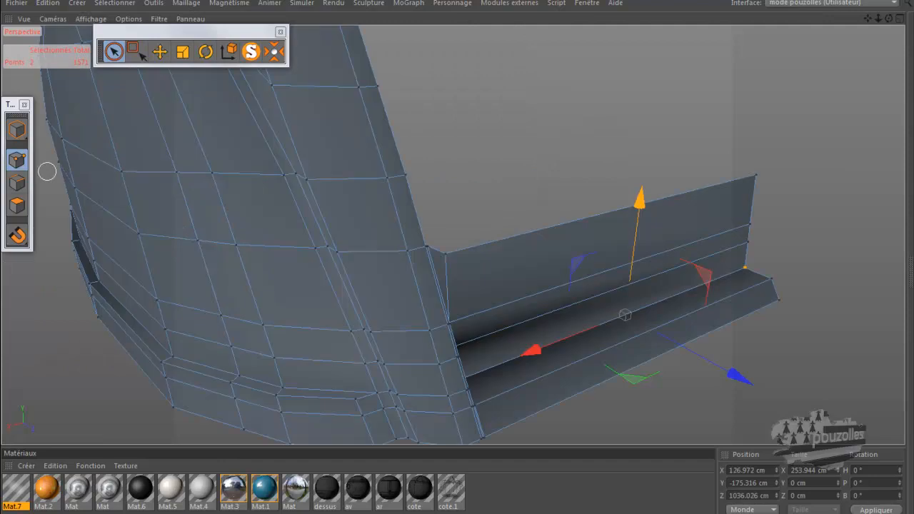
Extrude the short fold edge at the rear panel's upper outer corner along X toward the centre line, to about X 1.83 cm.
click(17, 183)
scroll(451, 225, up, 4)
scroll(452, 225, up, 4)
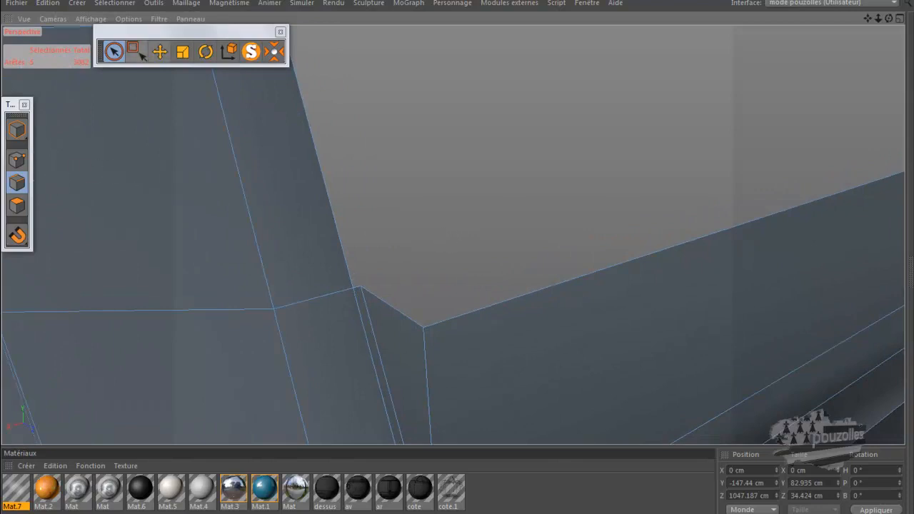
click(160, 52)
click(393, 307)
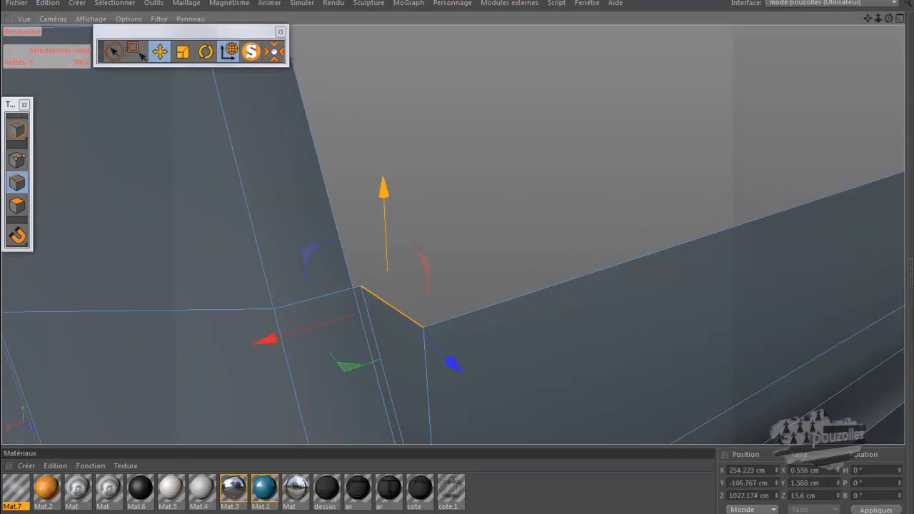
scroll(434, 259, down, 5)
scroll(437, 263, down, 2)
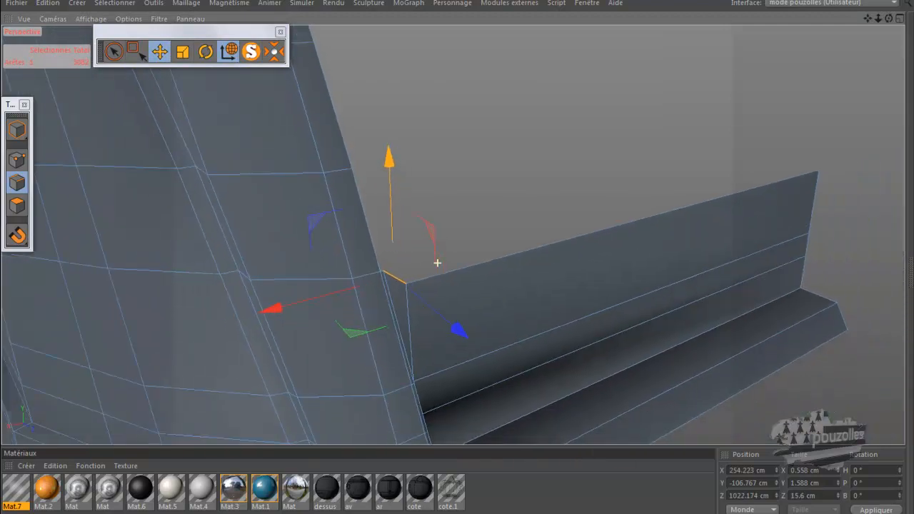
drag(272, 308, 730, 187)
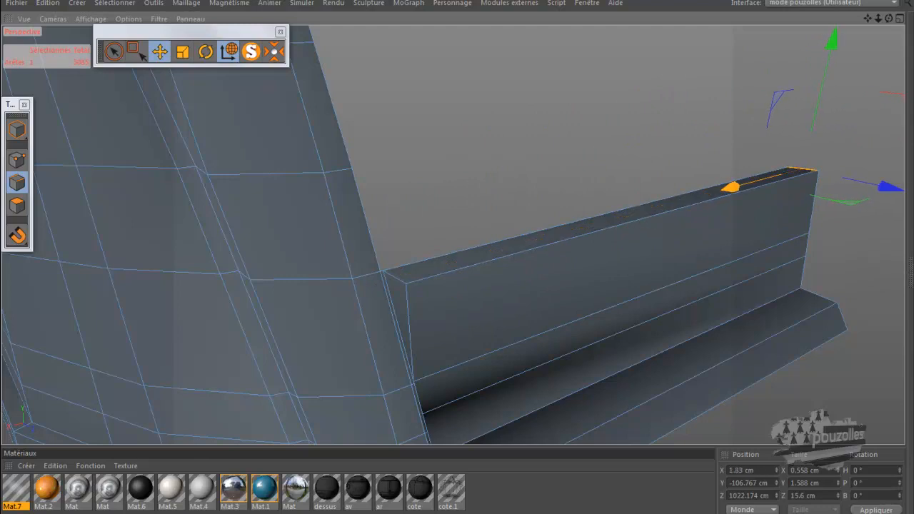
In the top view, select the new strip's two inner end points and set their X position to 0 cm.
middle_click(730, 188)
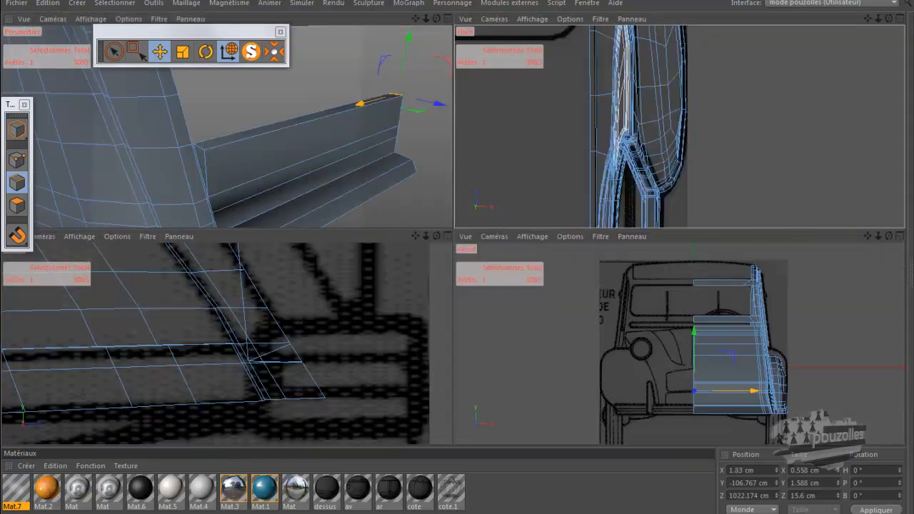
middle_click(567, 189)
alt+middle_drag(568, 190, 602, 327)
scroll(602, 328, down, 3)
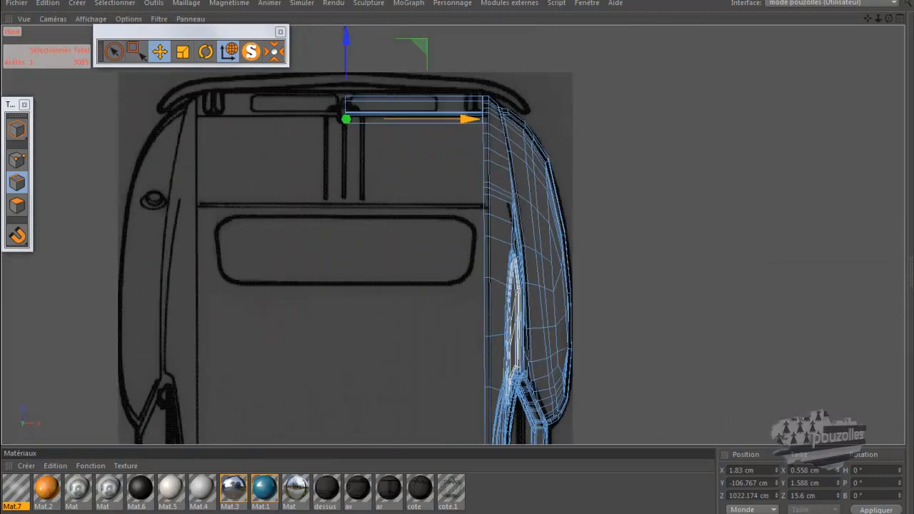
scroll(342, 107, up, 3)
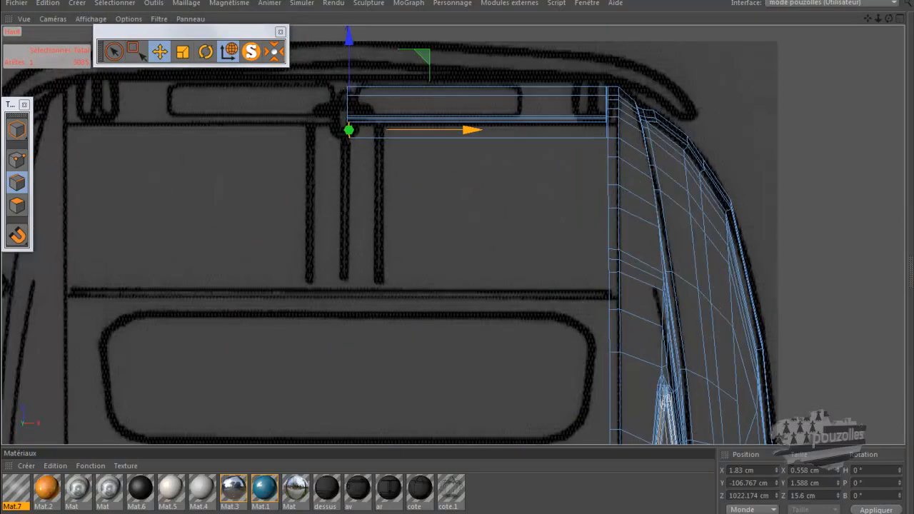
scroll(330, 117, up, 4)
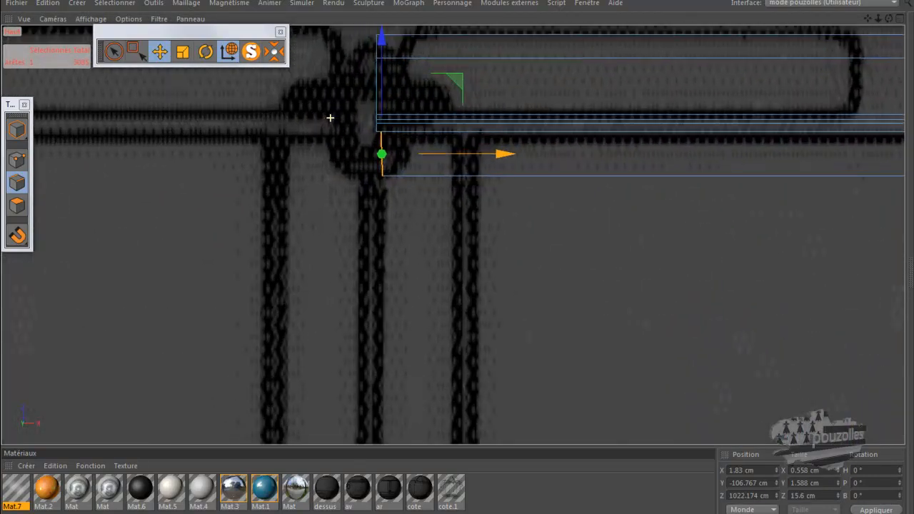
click(18, 160)
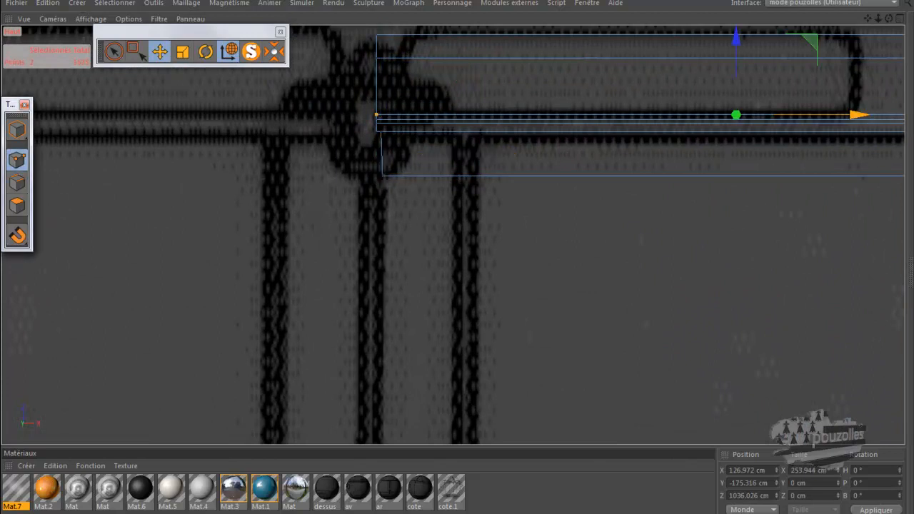
click(114, 52)
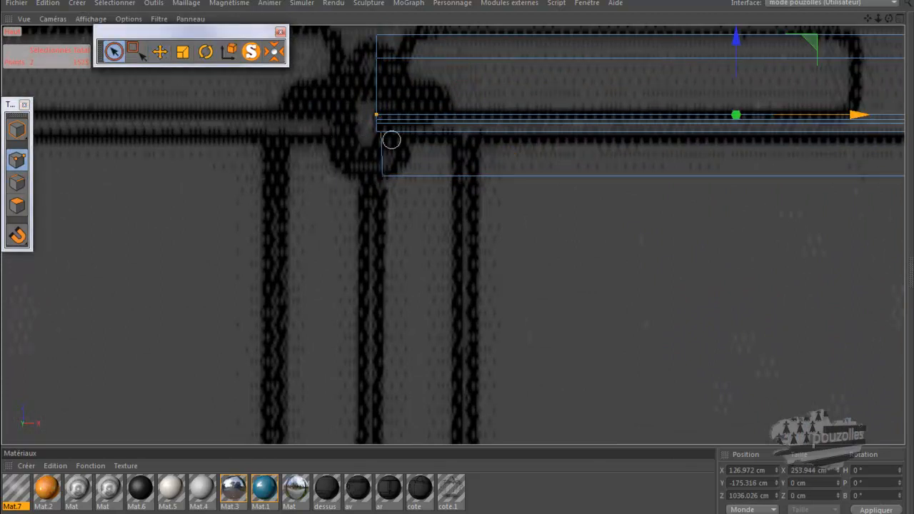
drag(391, 136, 388, 173)
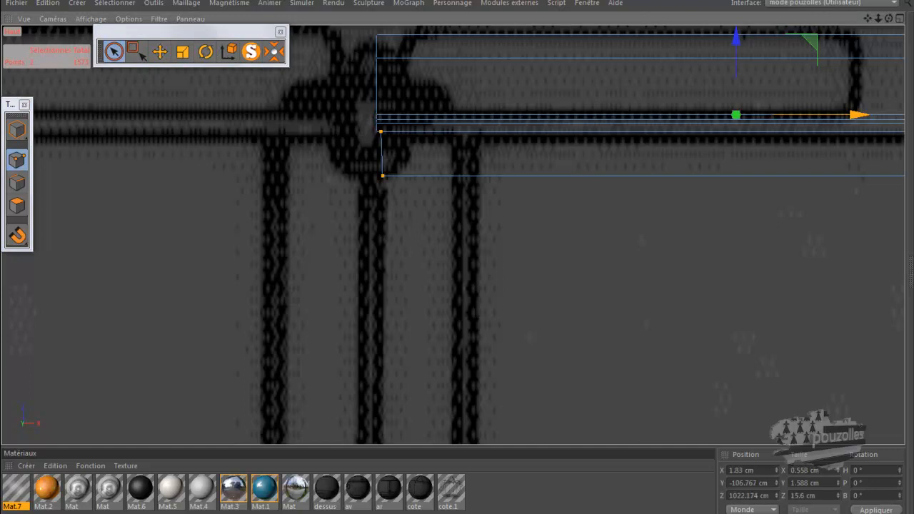
double_click(741, 470)
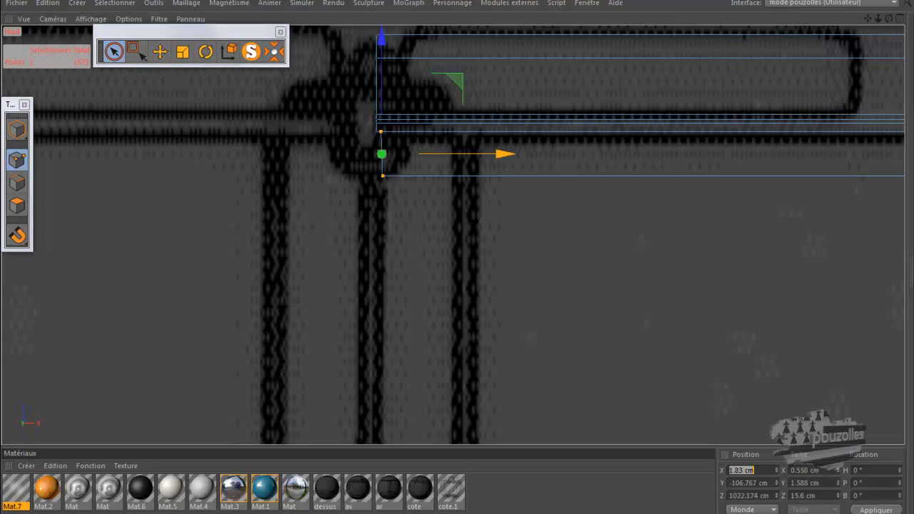
key(Return)
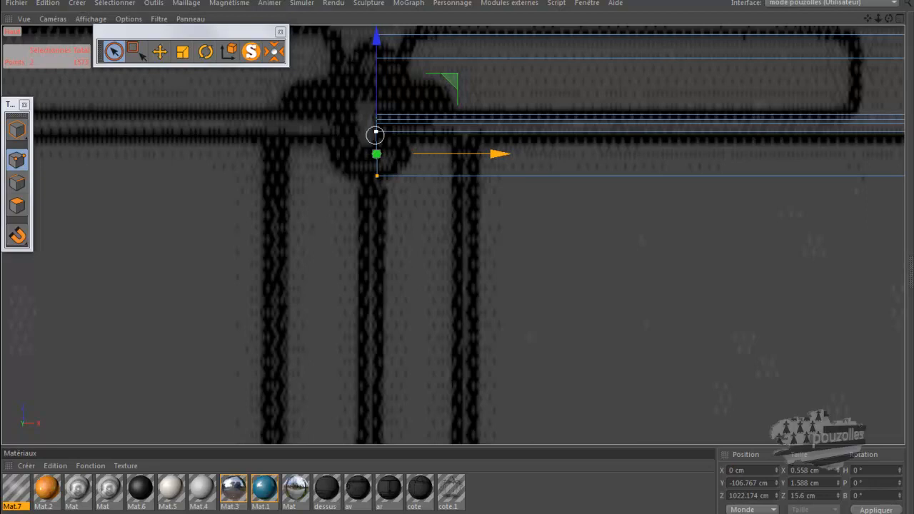
Select the two nearly coincident points at the strip's centre-line corner and weld them into one.
click(377, 132)
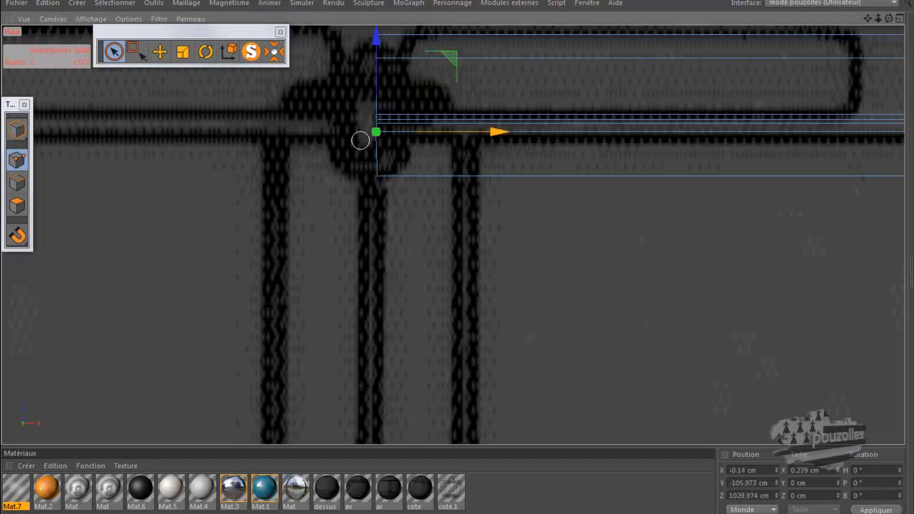
right_click(199, 122)
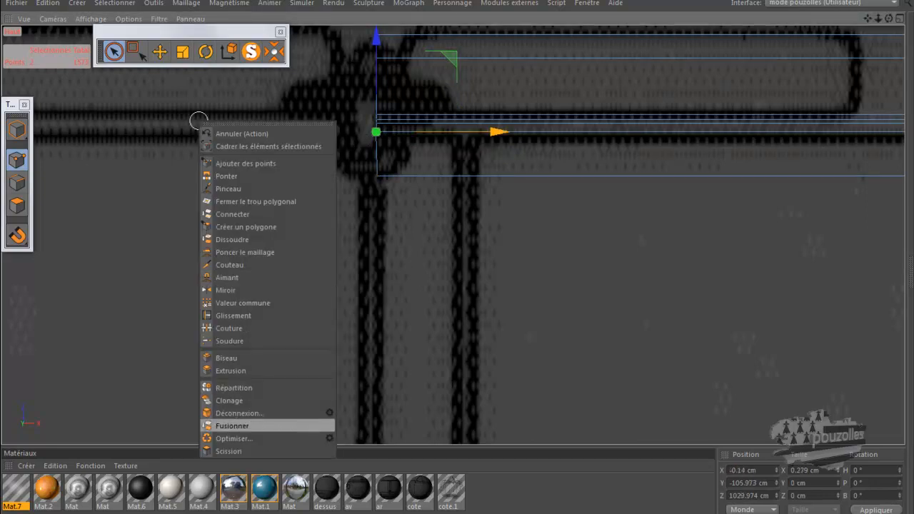
click(229, 340)
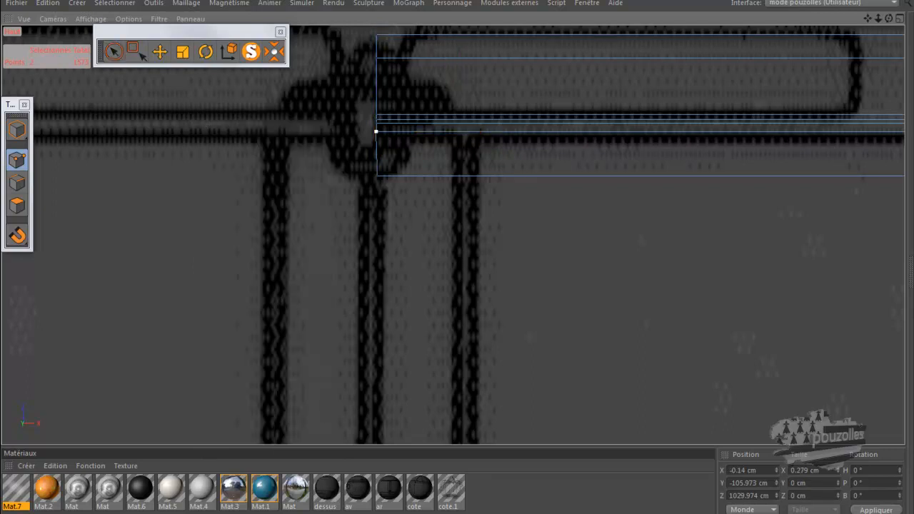
click(376, 131)
Align all the rear panel's centre-line points by setting their X position and X size to 0, and return to the perspective view.
click(114, 51)
mouse_move(364, 41)
mouse_down()
mouse_move(376, 37)
mouse_move(376, 187)
mouse_up()
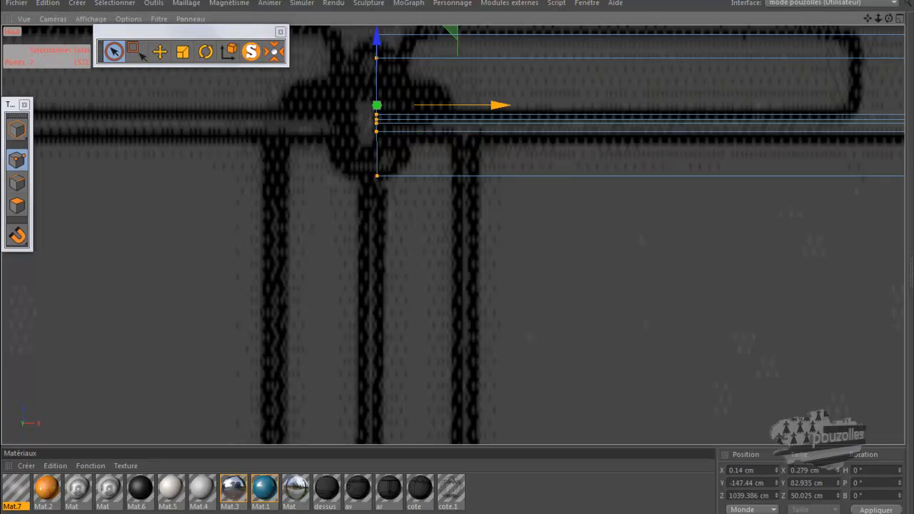
double_click(741, 471)
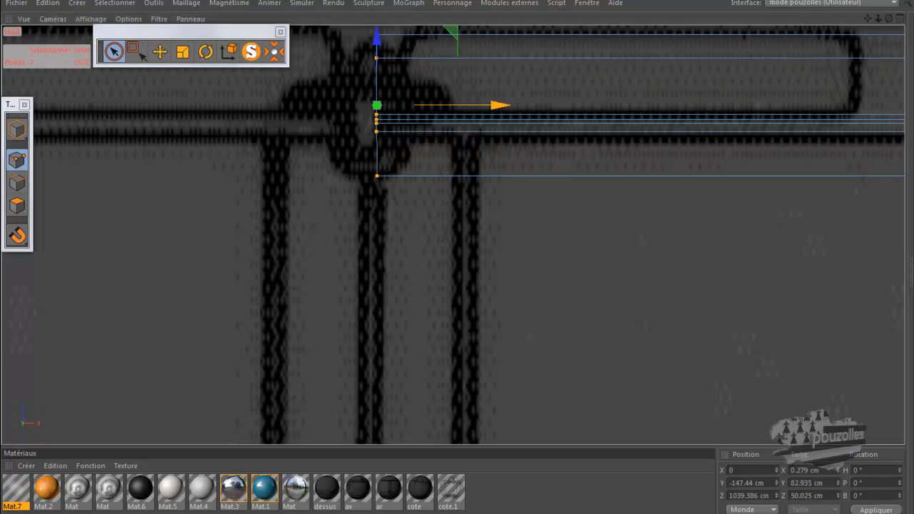
text(0)
key(Tab)
text(0)
key(Return)
click(625, 326)
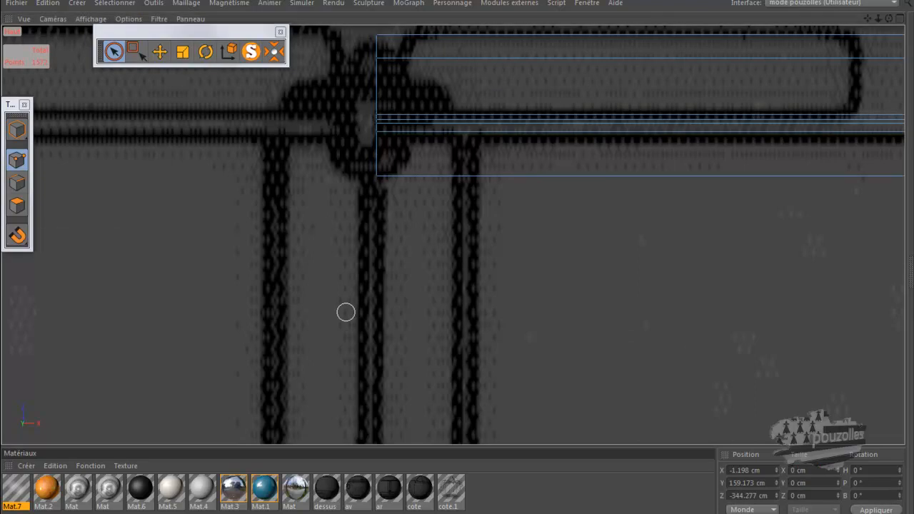
middle_click(345, 312)
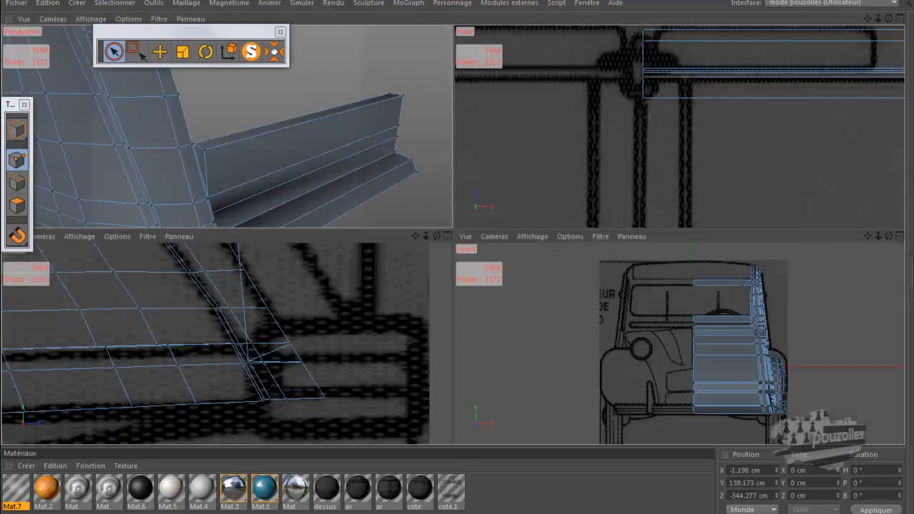
middle_click(312, 208)
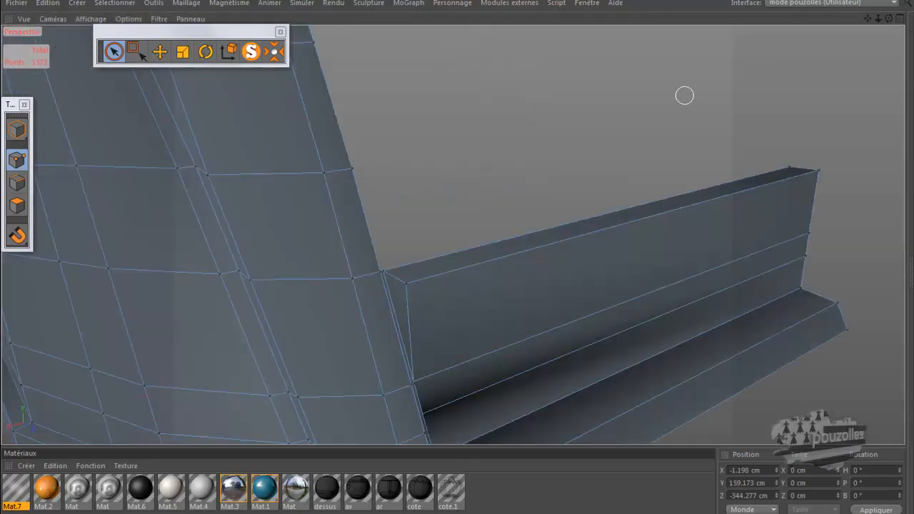
Check the body shell photo, and slide the short border edge above the rear panel's corner down to about Y -90.6 cm, Z 1004.5 cm.
mouse_move(889, 19)
mouse_down()
mouse_move(910, 12)
mouse_move(896, 16)
mouse_up()
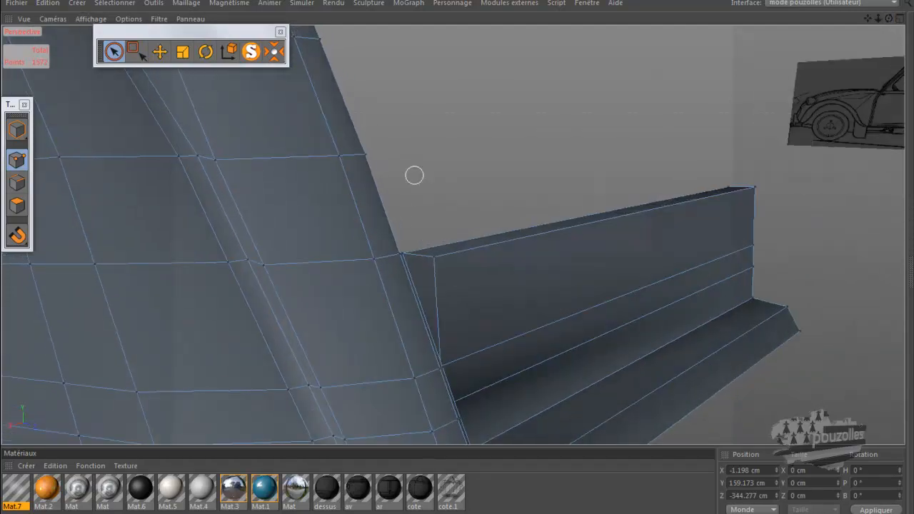
click(267, 513)
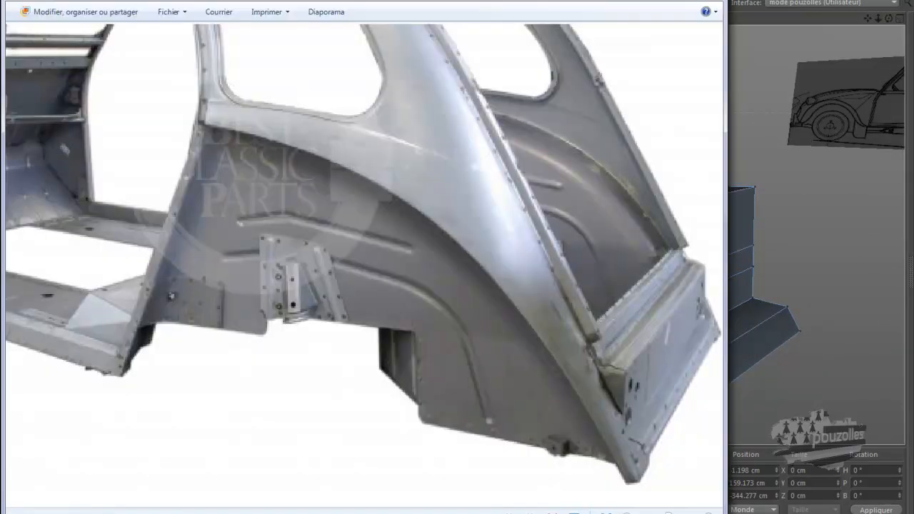
click(267, 513)
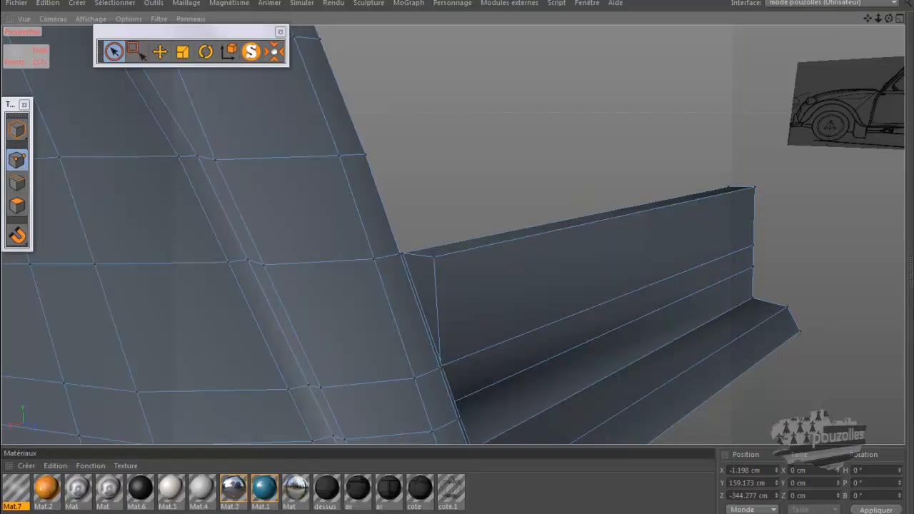
alt+drag(371, 346, 508, 230)
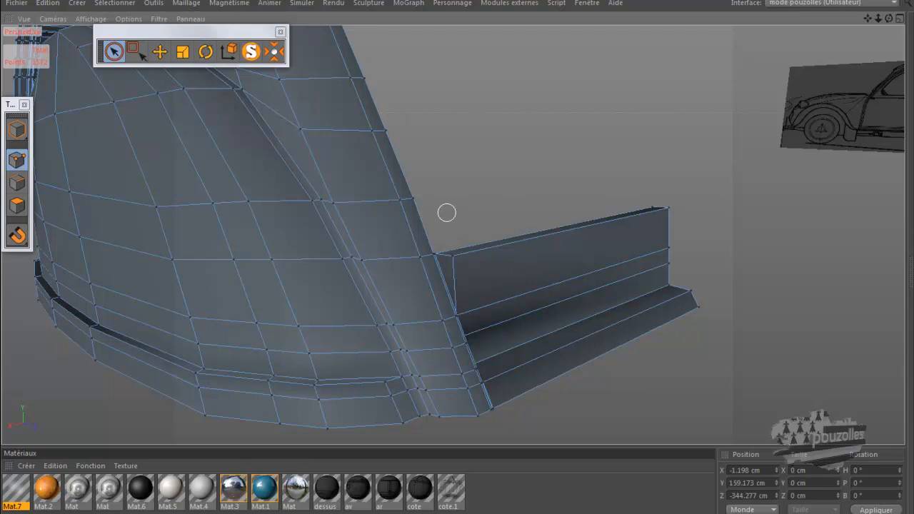
scroll(446, 212, up, 5)
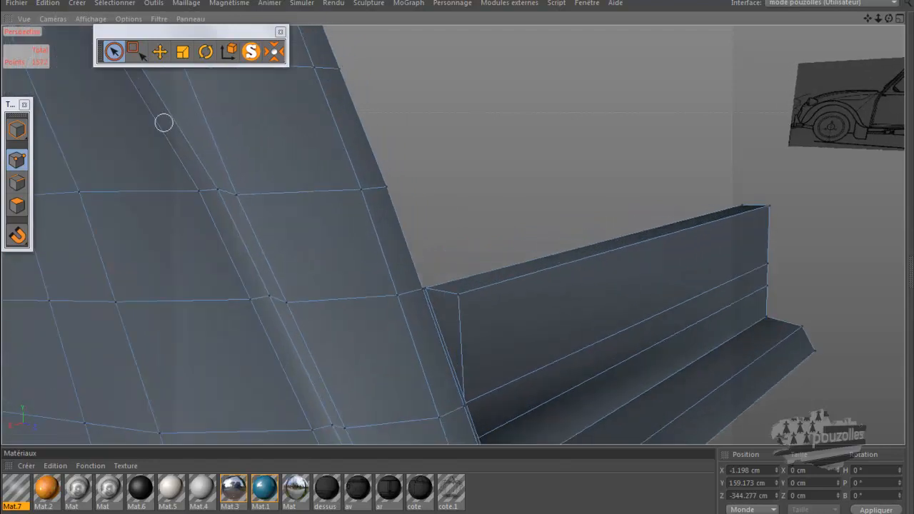
click(17, 183)
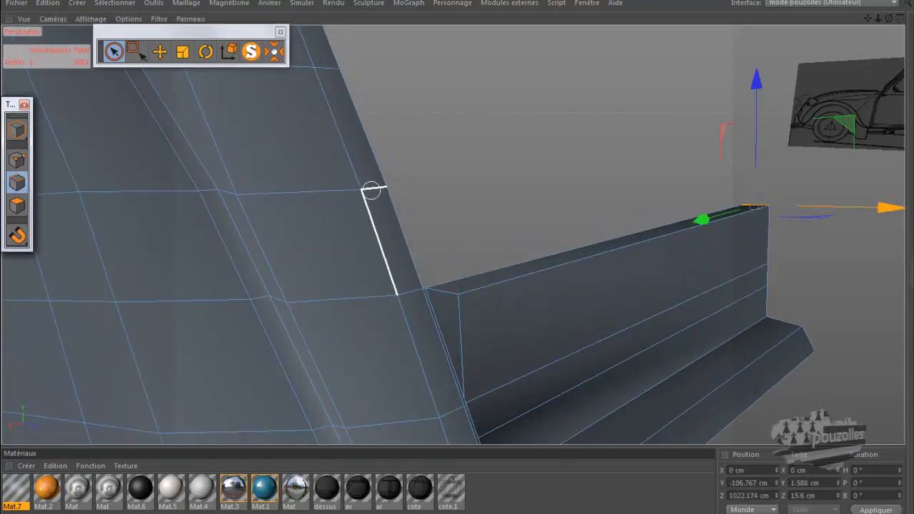
click(375, 187)
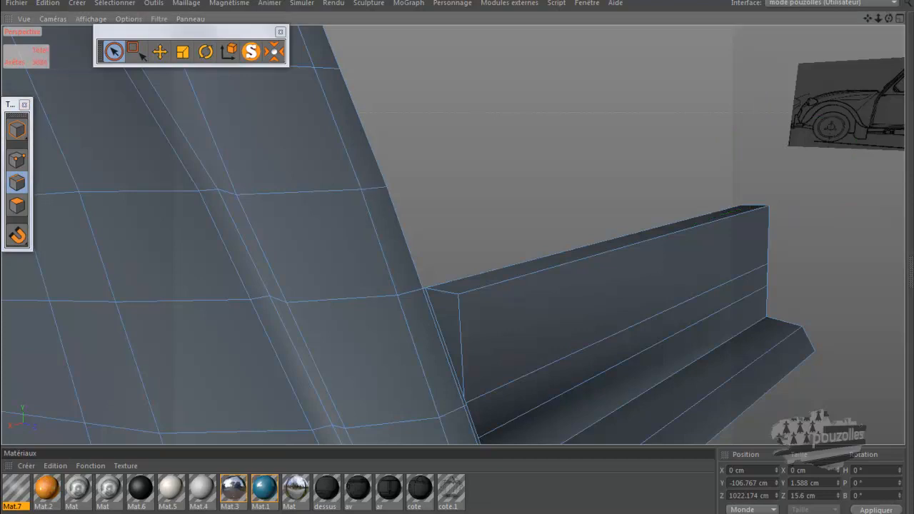
right_click(472, 132)
click(507, 327)
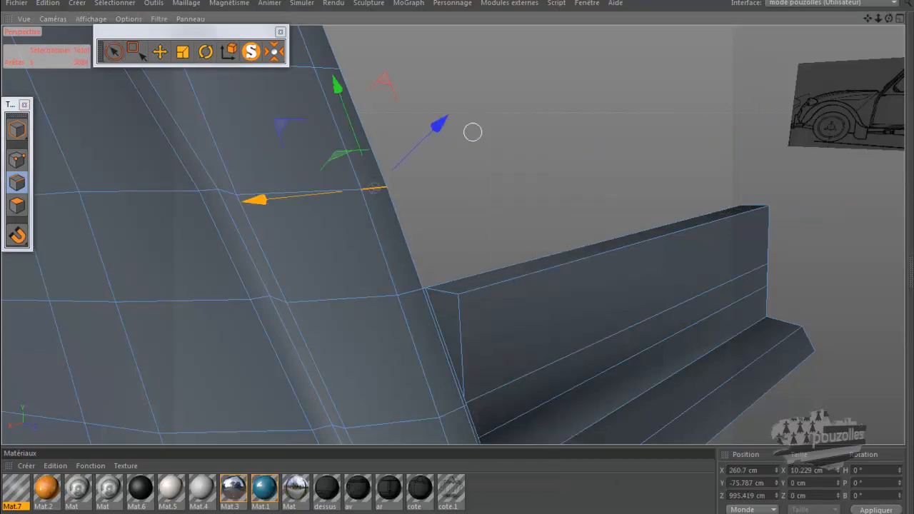
drag(374, 187, 391, 236)
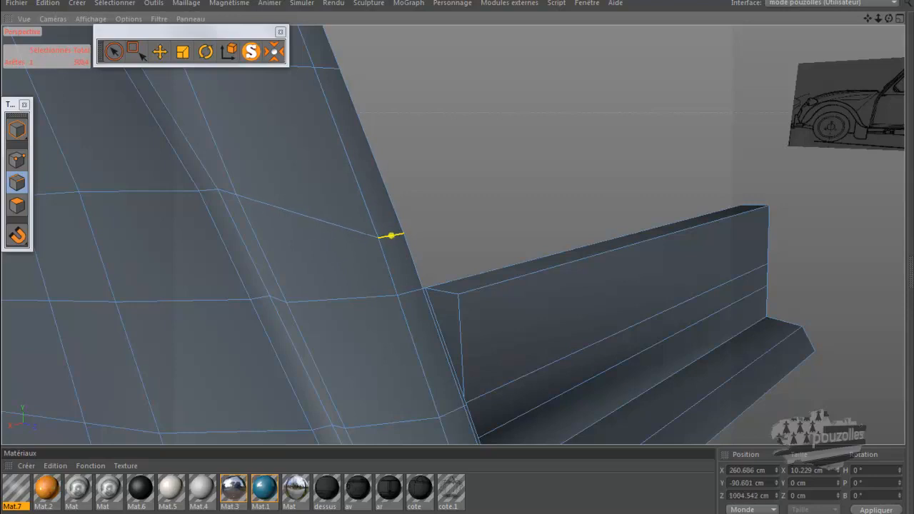
Check the body shell photo, and extrude the short sloping border edge above the rear panel's corner towards the centre line, to about X 26 cm.
click(265, 513)
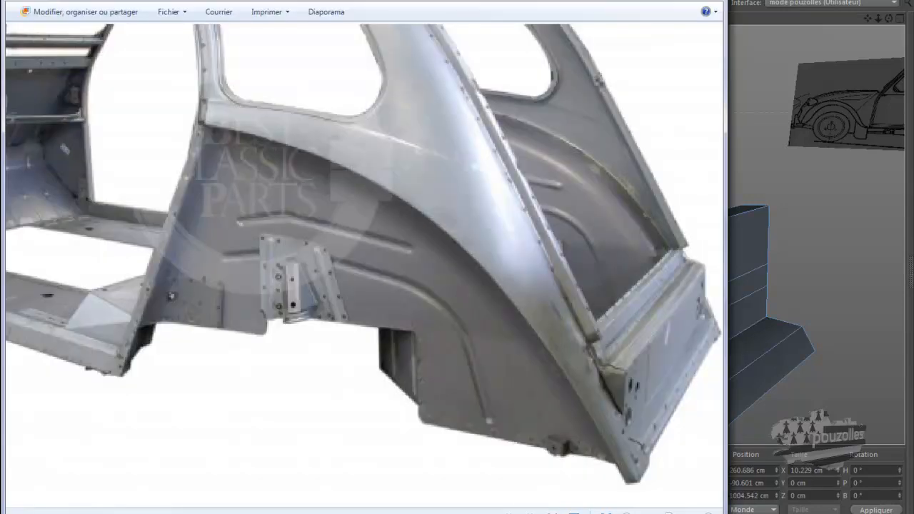
key(alt+Tab)
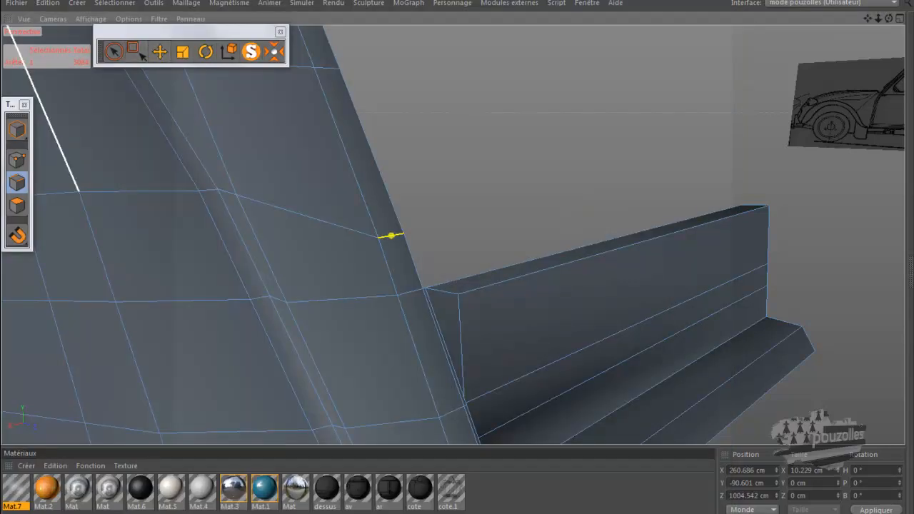
click(159, 52)
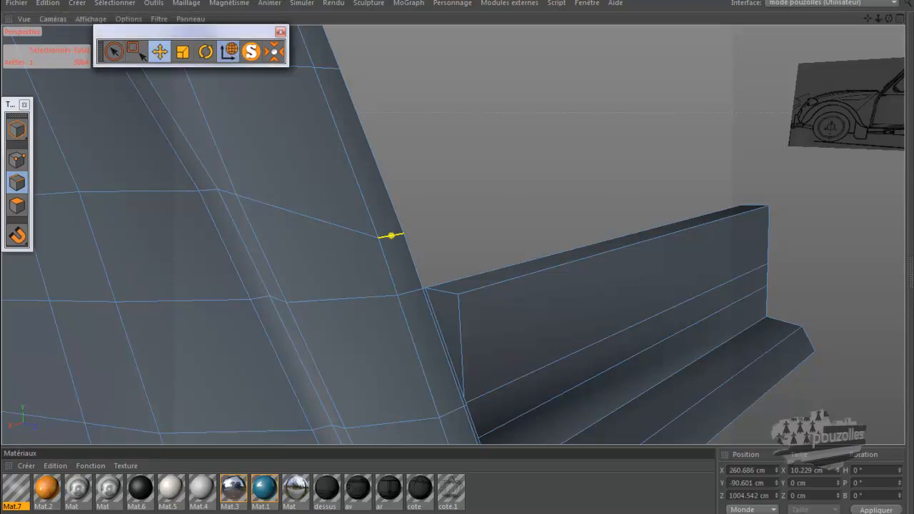
click(412, 260)
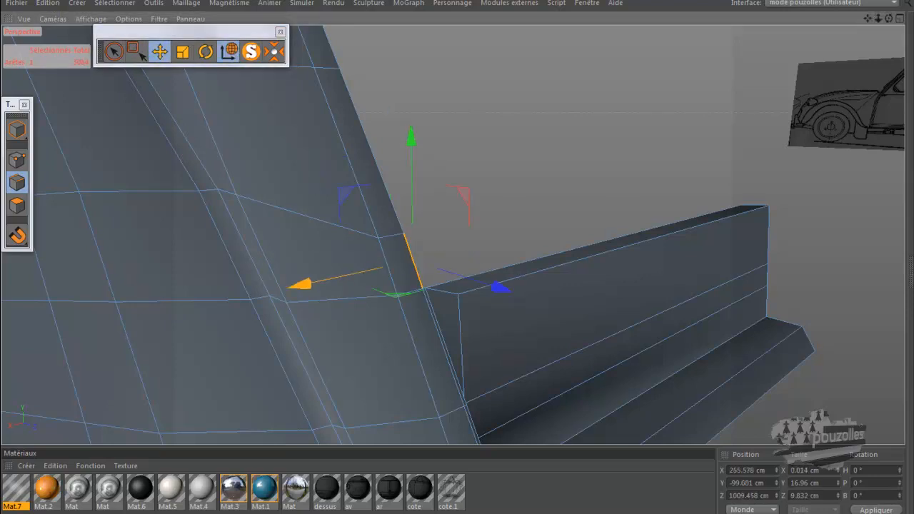
scroll(489, 248, up, 3)
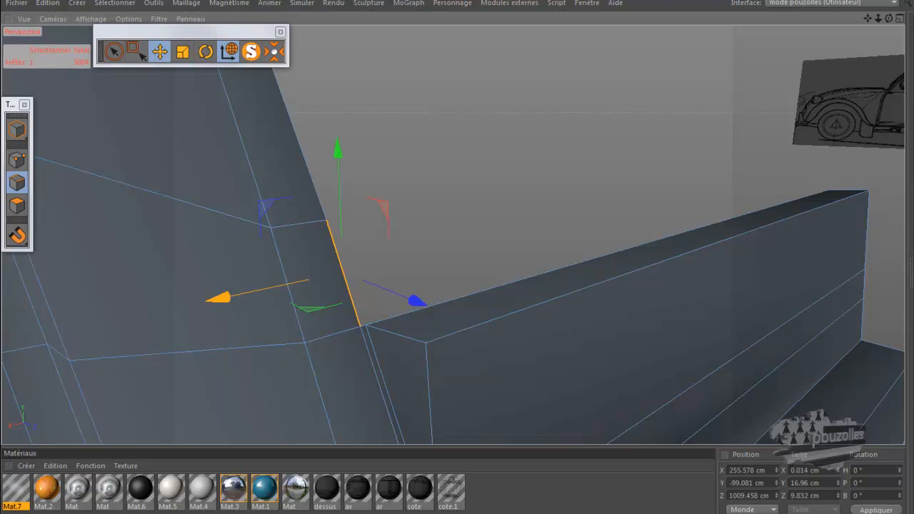
drag(219, 297, 753, 185)
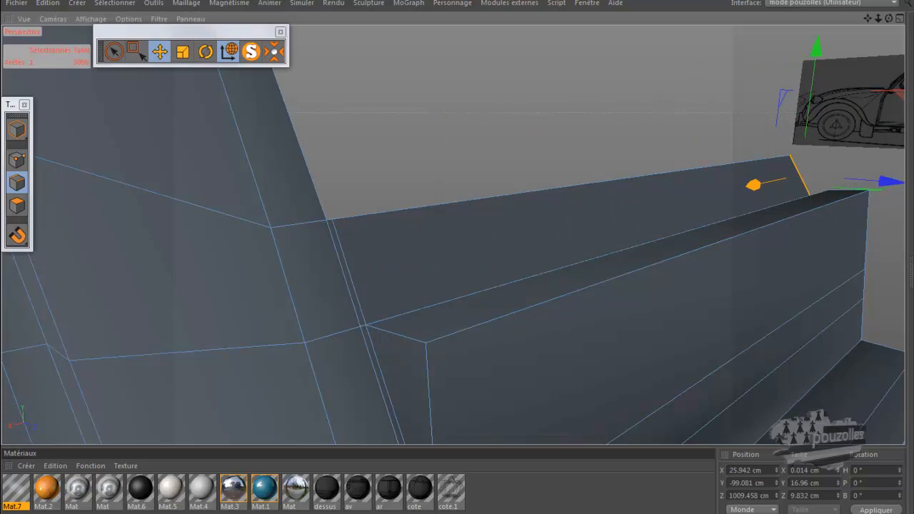
Set the extruded edge's X position to 0 cm.
double_click(746, 471)
text(0)
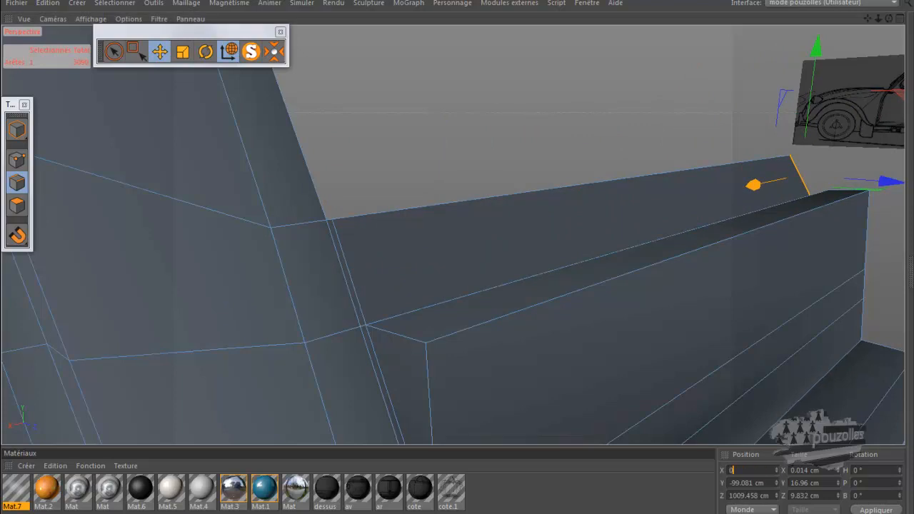
key(Return)
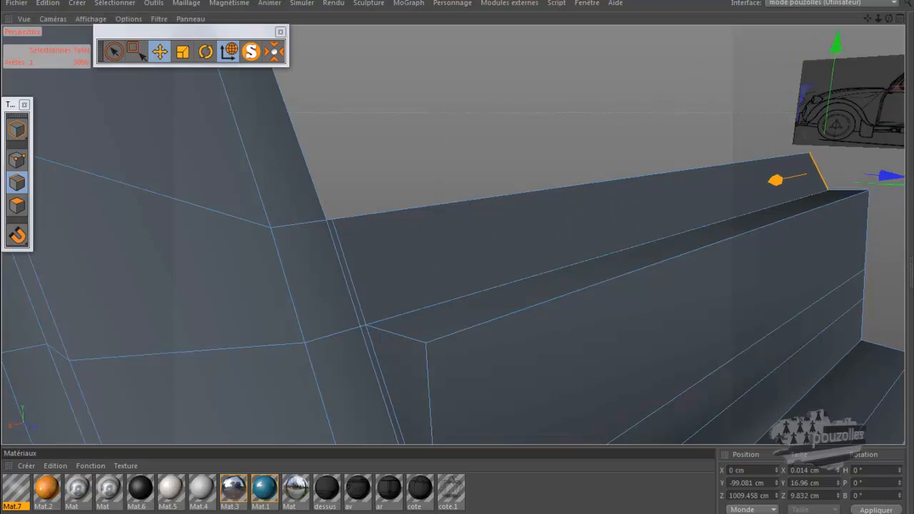
Select the two nearly coincident points where the new strip meets the rear panel's top fold at the centre line, and weld them.
click(115, 51)
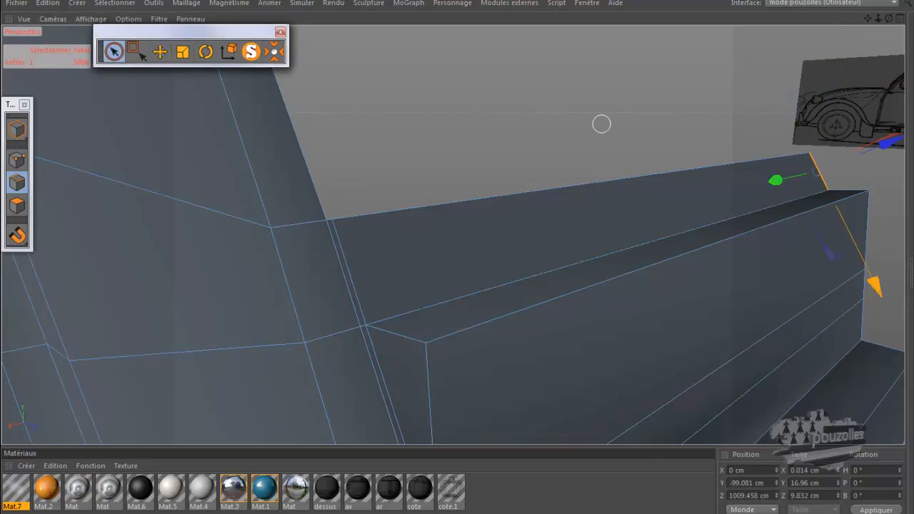
click(17, 160)
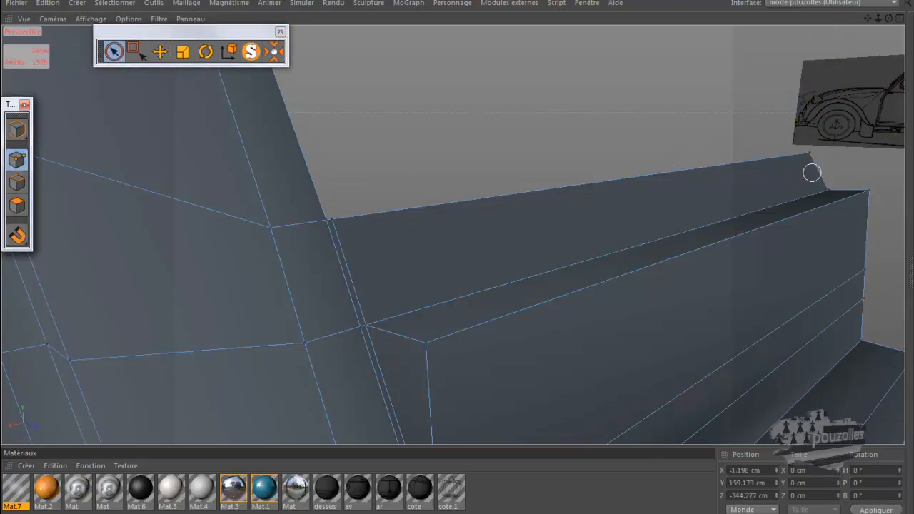
click(828, 188)
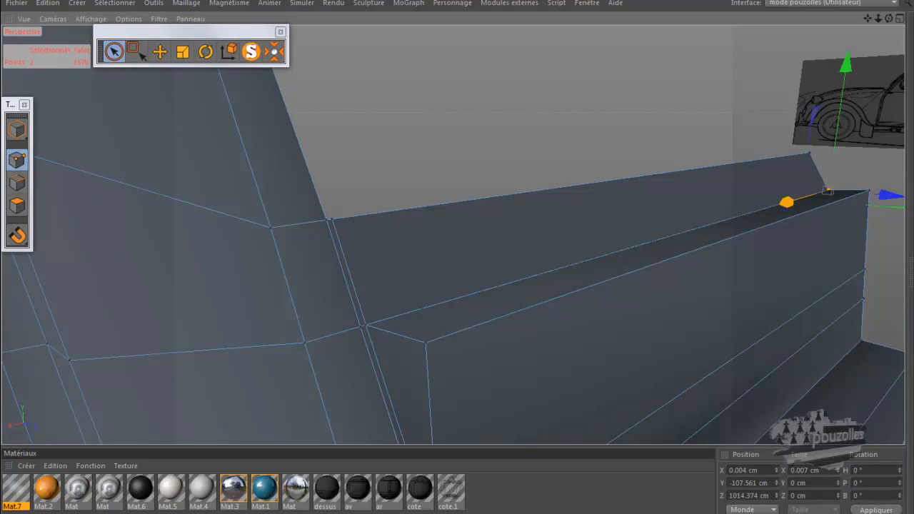
right_click(481, 119)
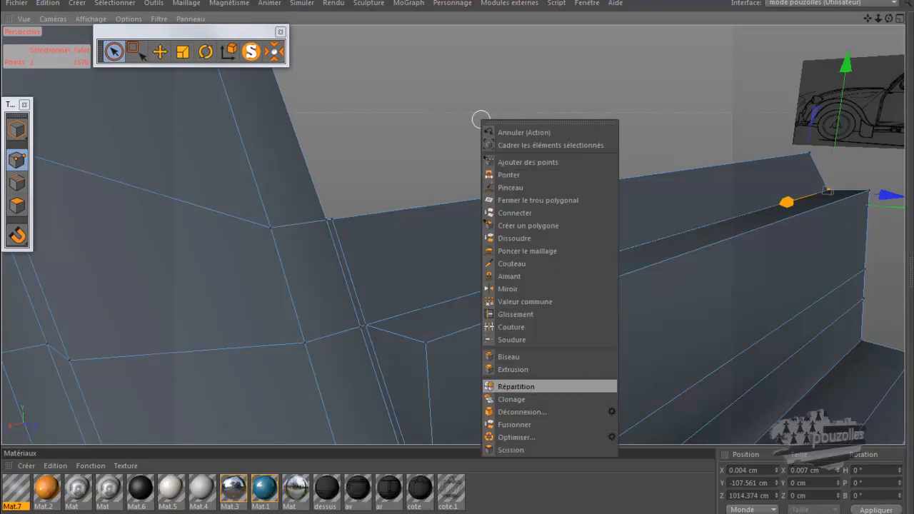
key(Up)
key(Up)
key(Up)
key(Up)
key(Return)
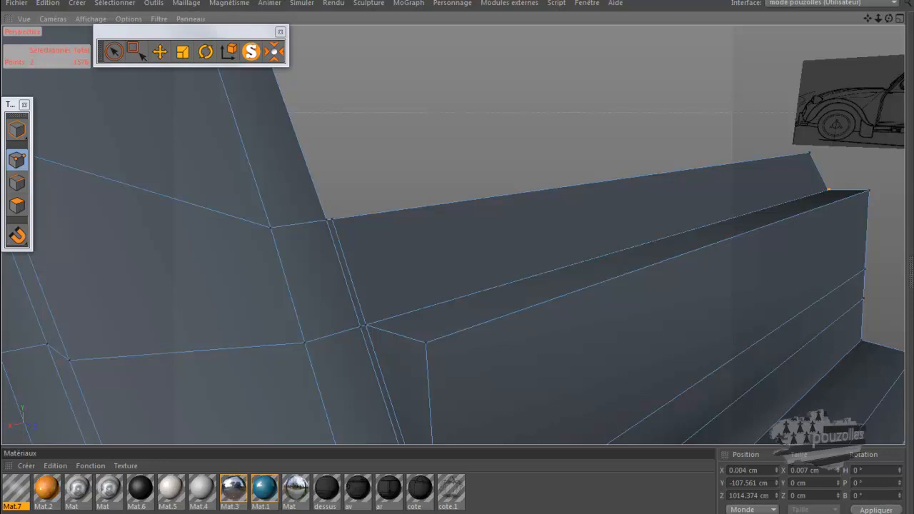
right_click(619, 286)
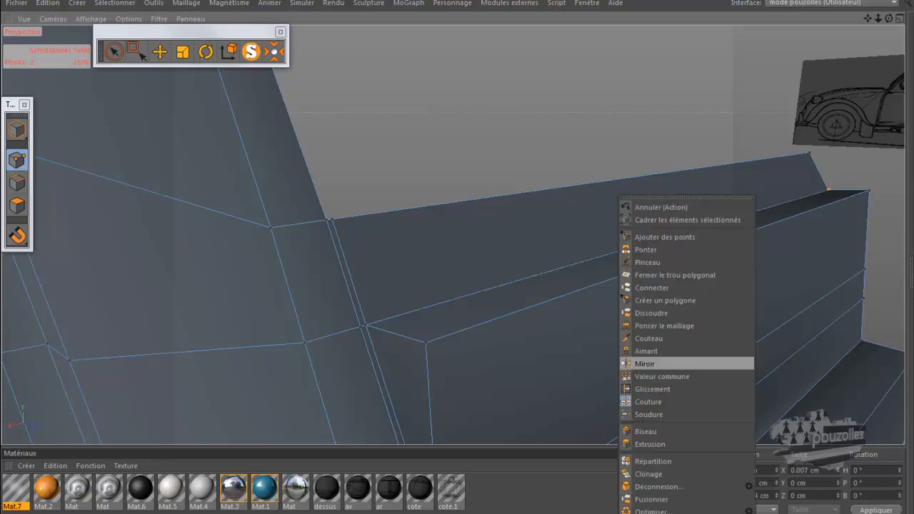
click(662, 414)
click(828, 190)
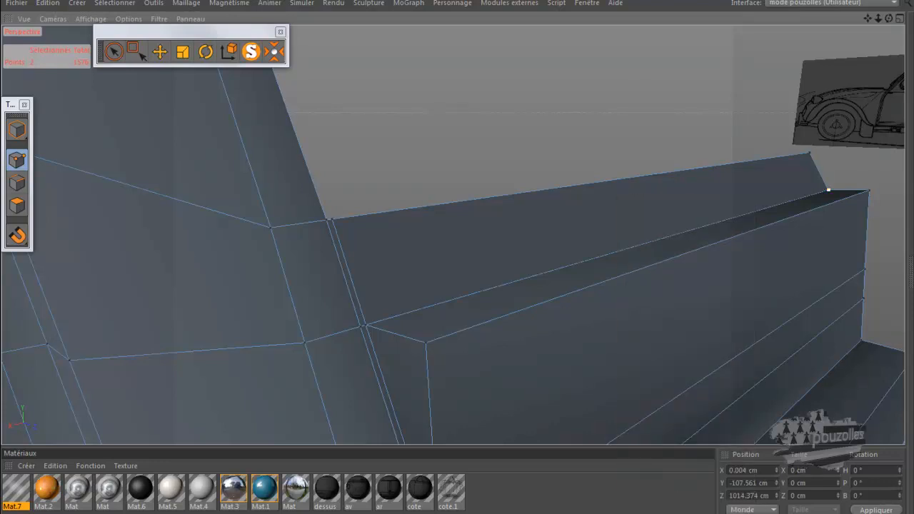
Select all the centre-line end points of the rear panel and new strip, and set their X size to 0 cm.
scroll(665, 210, down, 4)
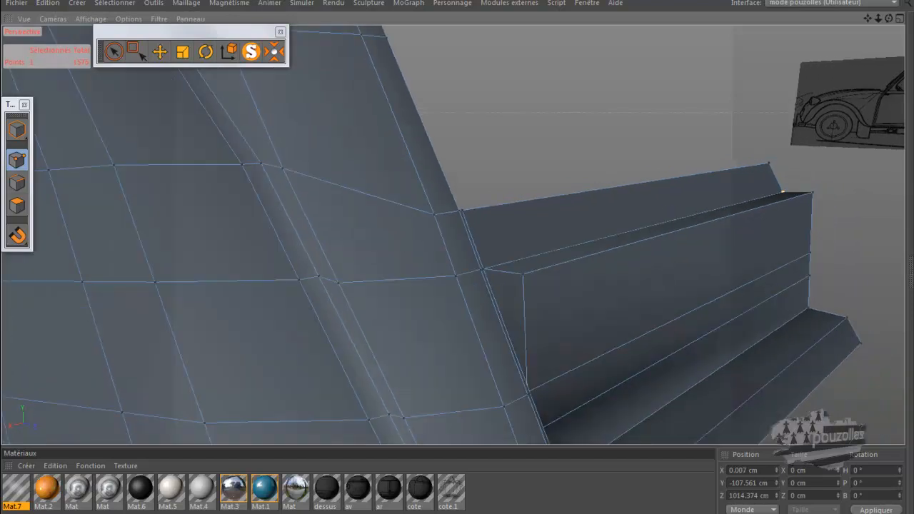
click(115, 51)
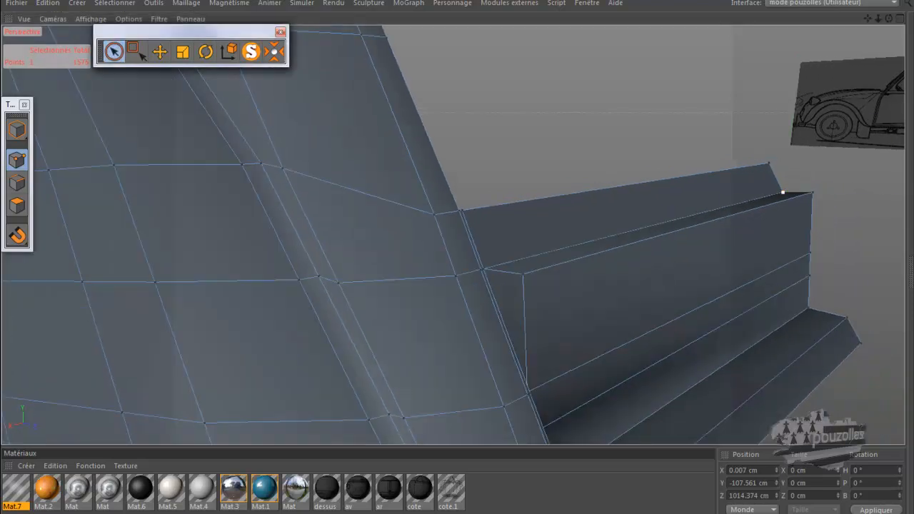
click(737, 112)
click(132, 50)
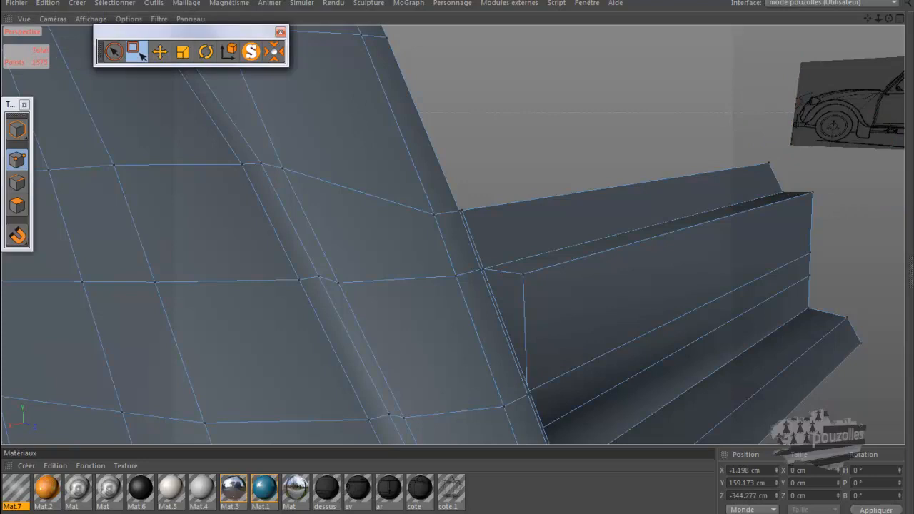
drag(695, 90, 882, 400)
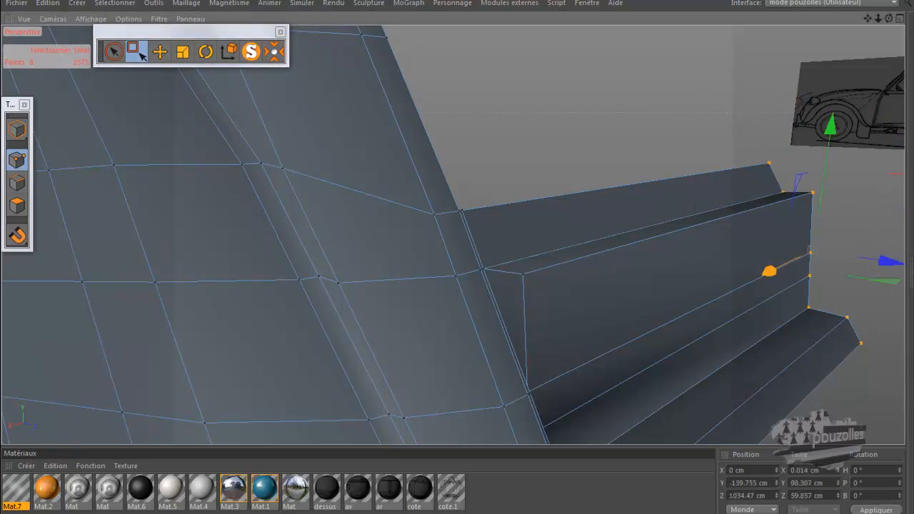
double_click(805, 470)
text(0)
key(Return)
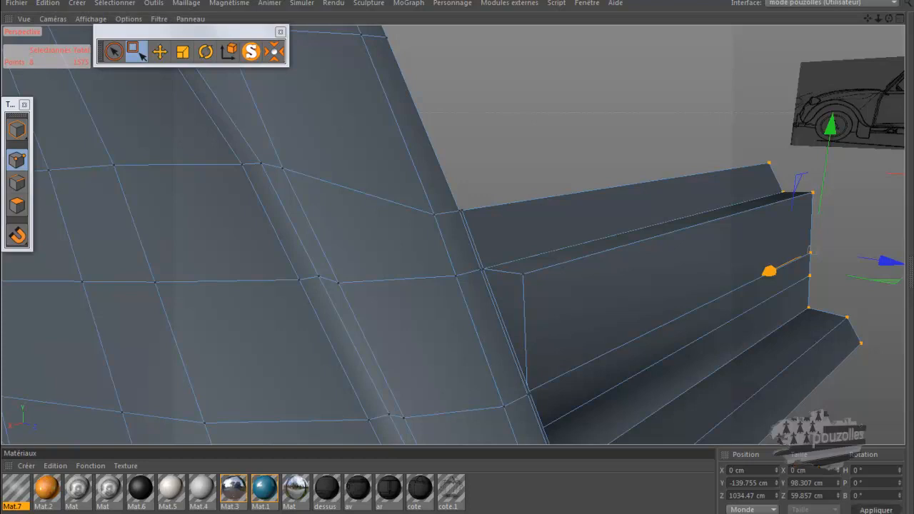
scroll(717, 294, down, 2)
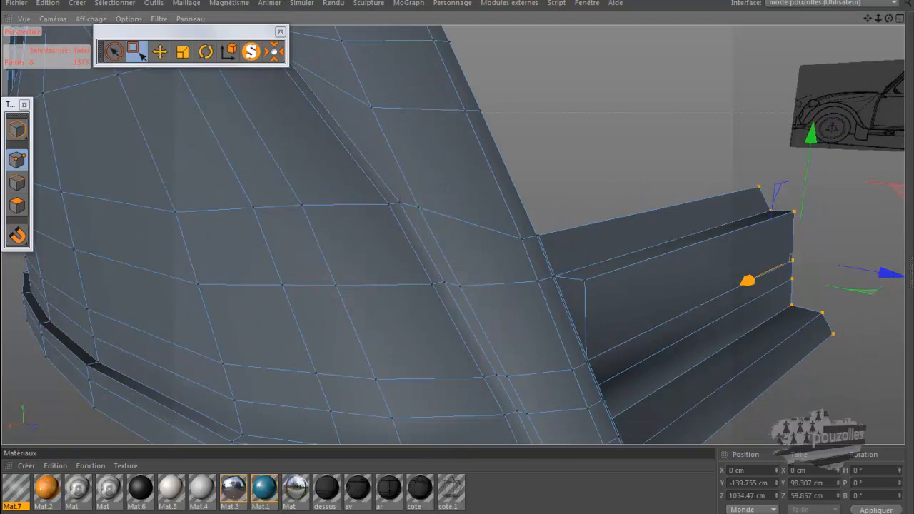
Weld the two nearly overlapping points where the horizontal panel's upper crease meets the body side's border.
scroll(559, 289, up, 5)
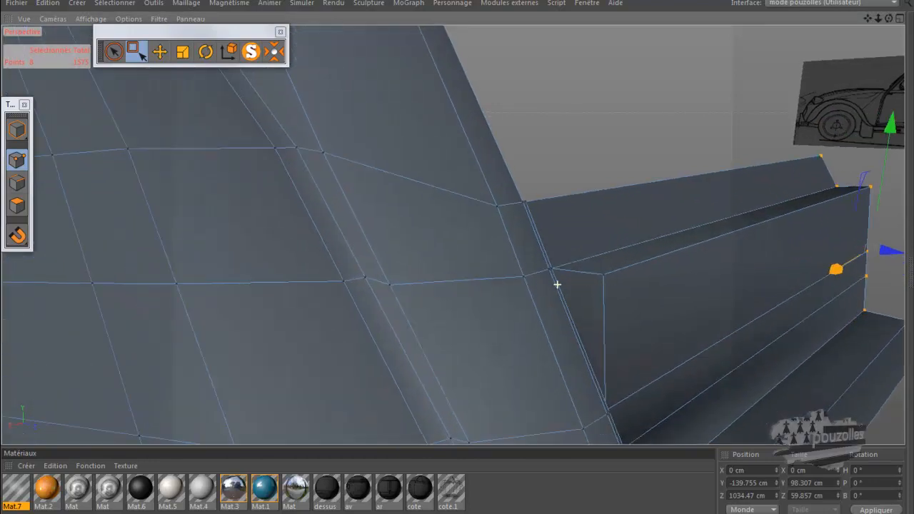
scroll(557, 284, up, 3)
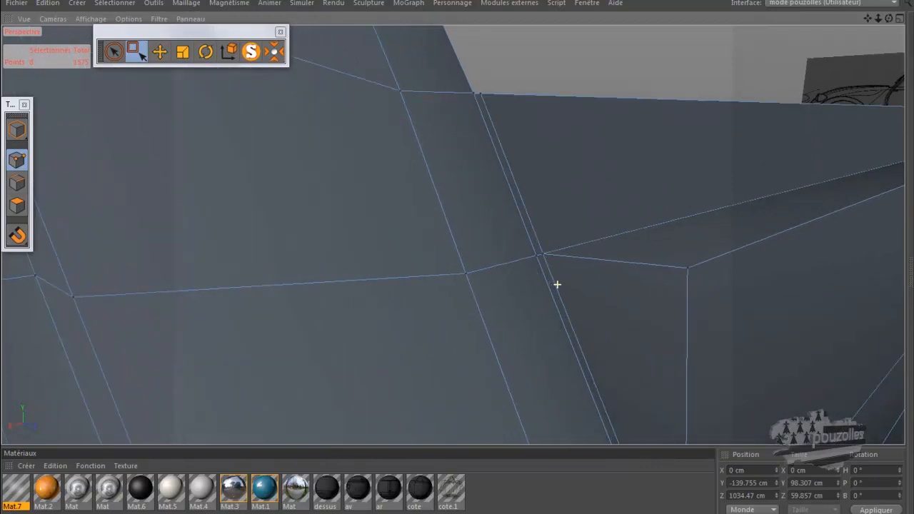
drag(552, 244, 539, 262)
right_click(299, 195)
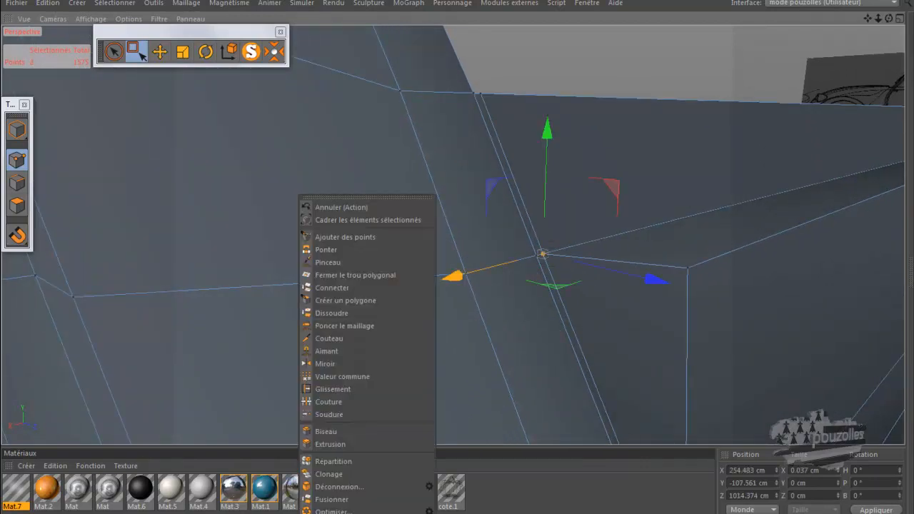
click(330, 402)
right_click(326, 194)
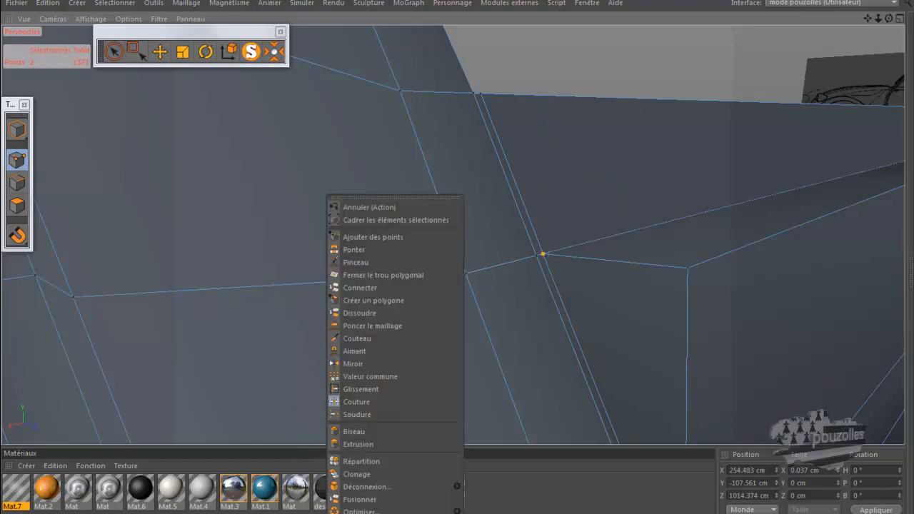
click(335, 414)
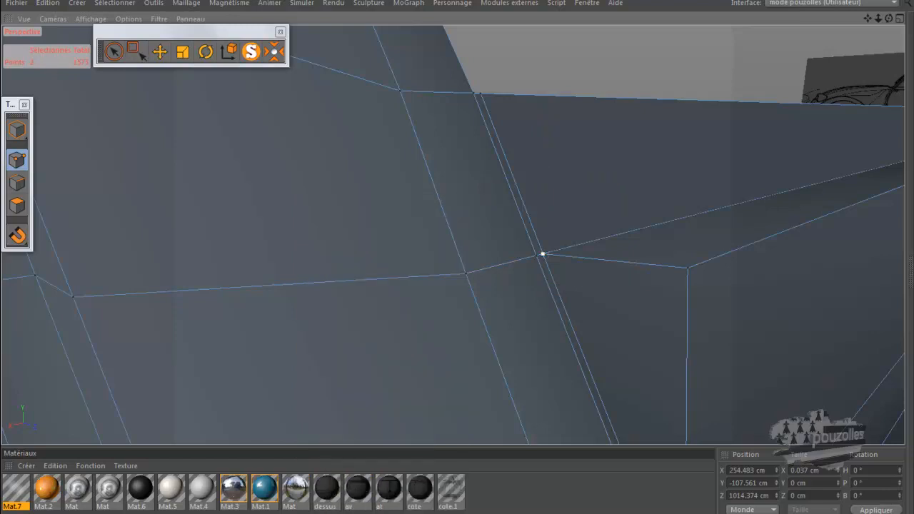
scroll(434, 276, down, 9)
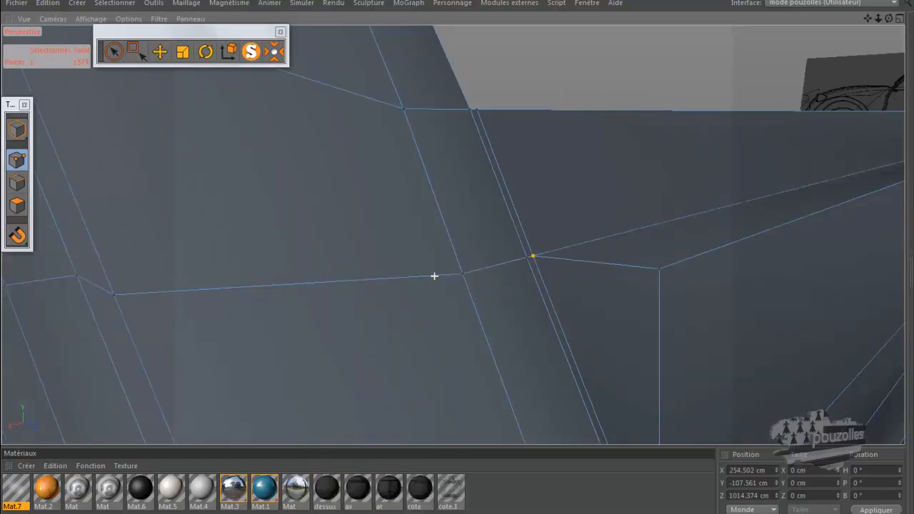
scroll(434, 277, down, 6)
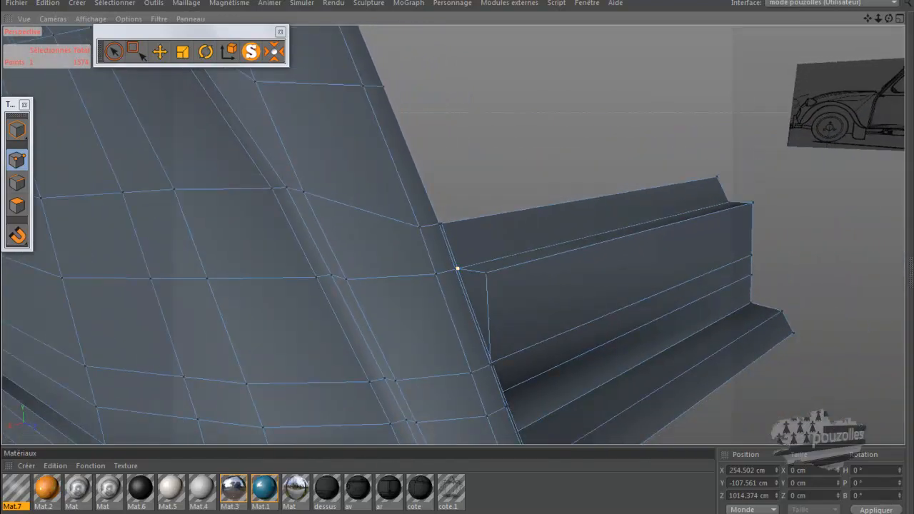
scroll(434, 276, down, 4)
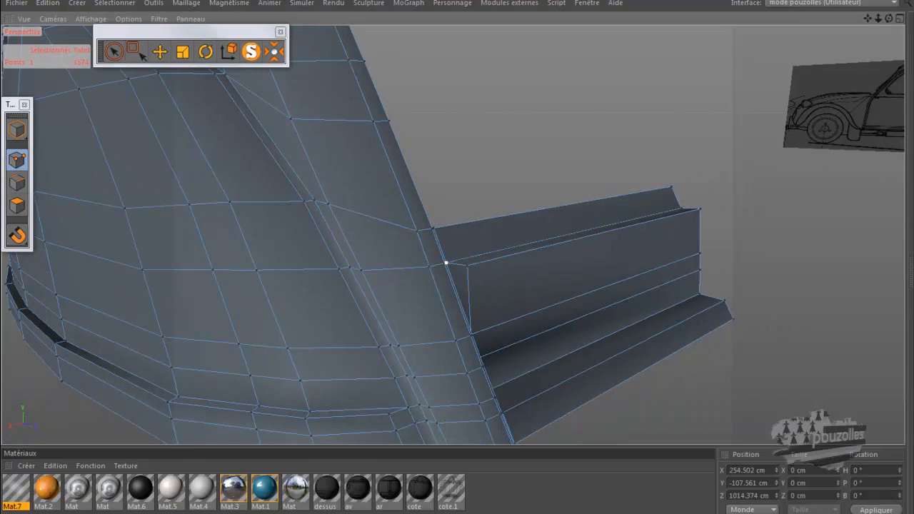
Preview the smoothed body by enabling the subdivision surface above caisse, and turn it back off.
click(40, 512)
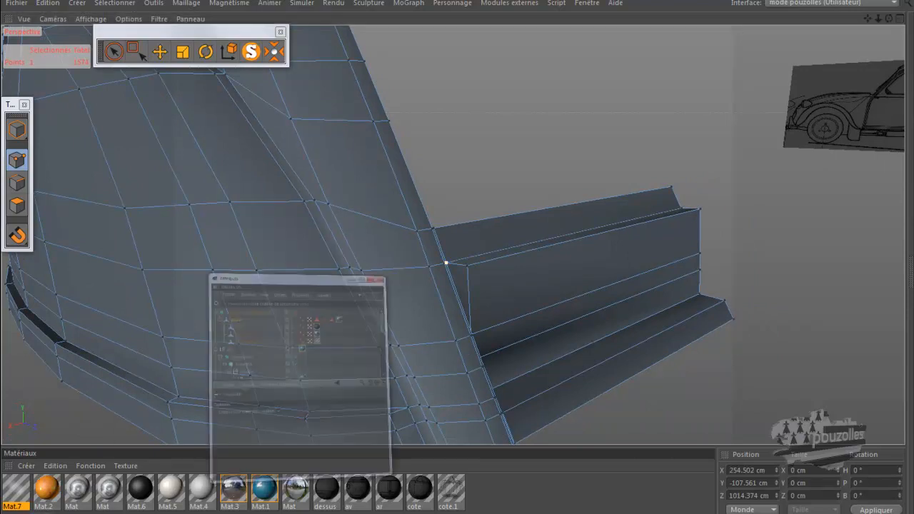
drag(485, 114, 858, 68)
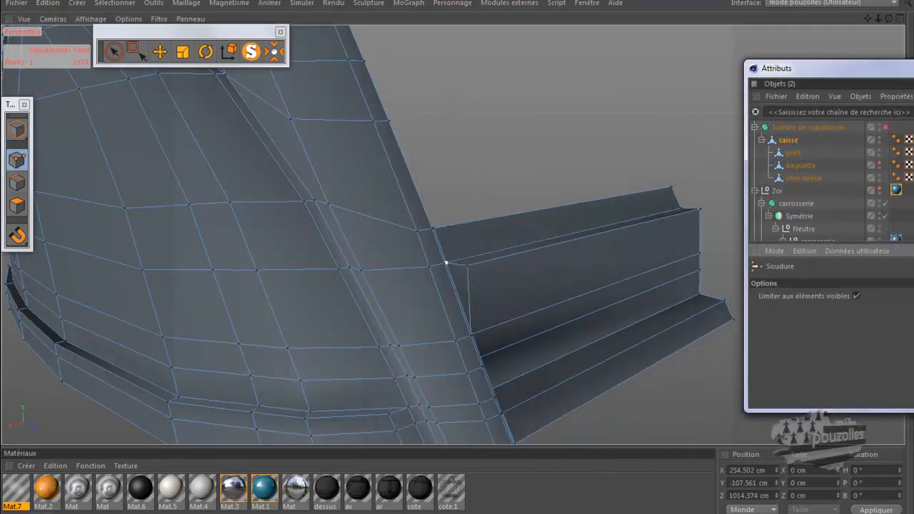
click(885, 127)
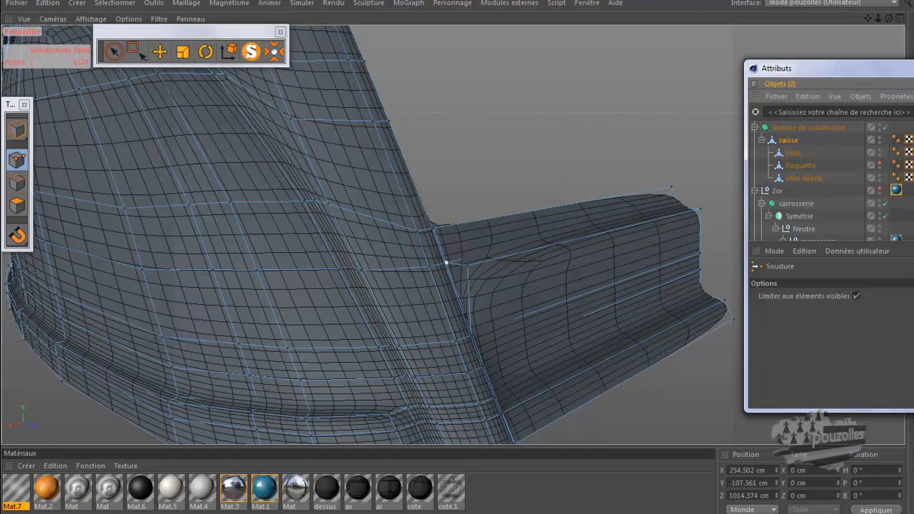
click(886, 127)
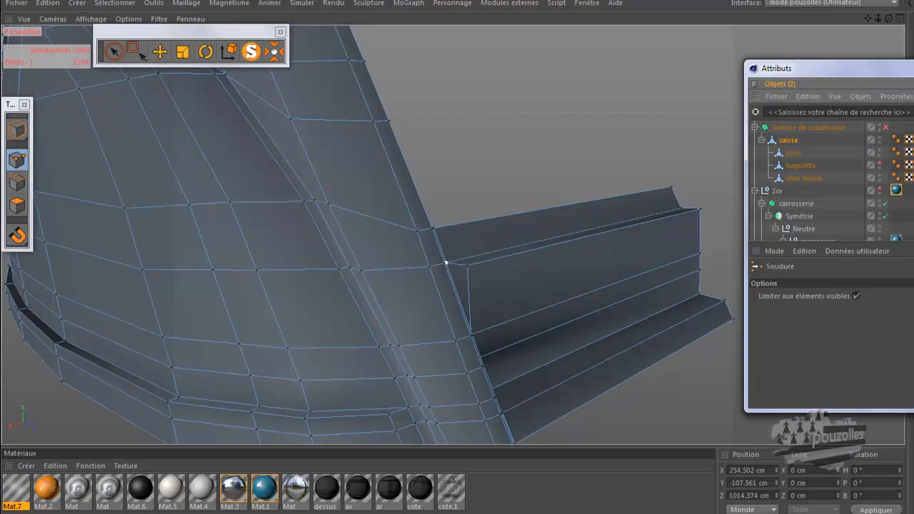
drag(849, 68, 580, 72)
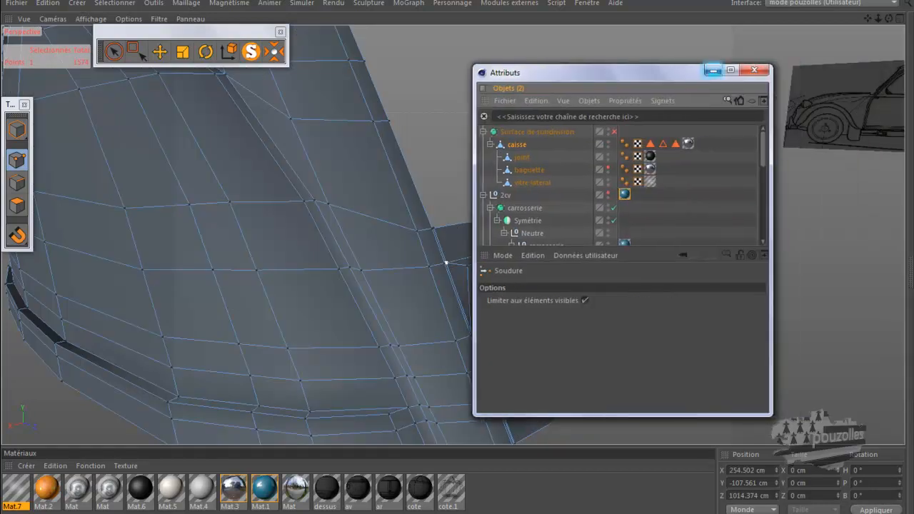
click(712, 70)
Select the three consecutive edges running from the body side's border strip along the horizontal panel's upper crease.
scroll(557, 297, up, 2)
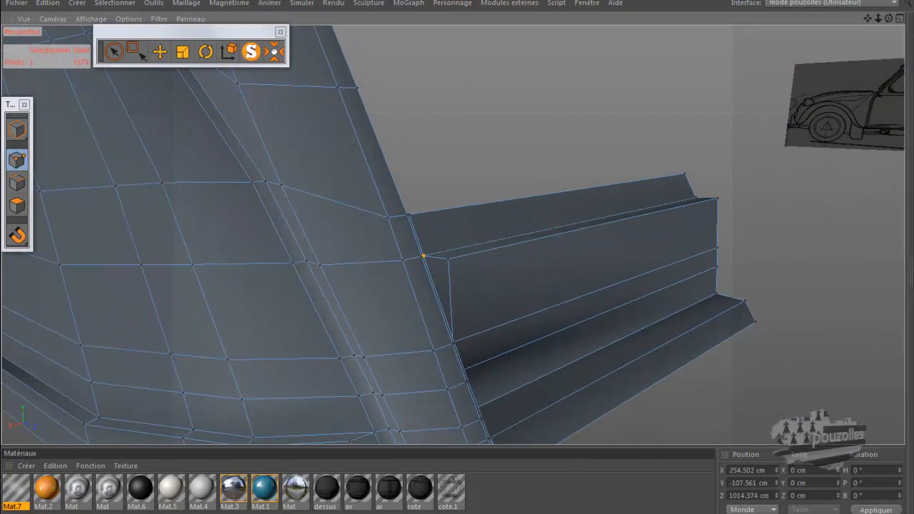
alt+drag(453, 235, 387, 235)
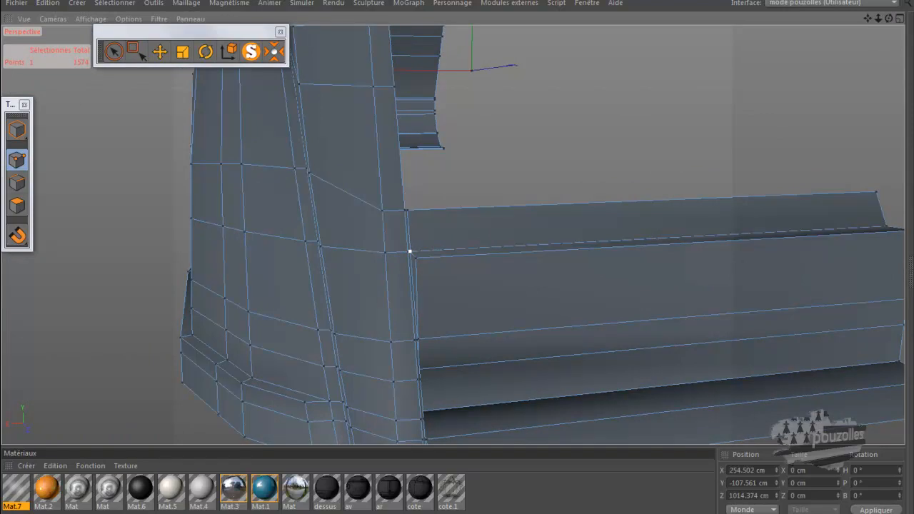
mouse_move(889, 18)
mouse_down()
mouse_move(910, 19)
mouse_move(889, 19)
mouse_up()
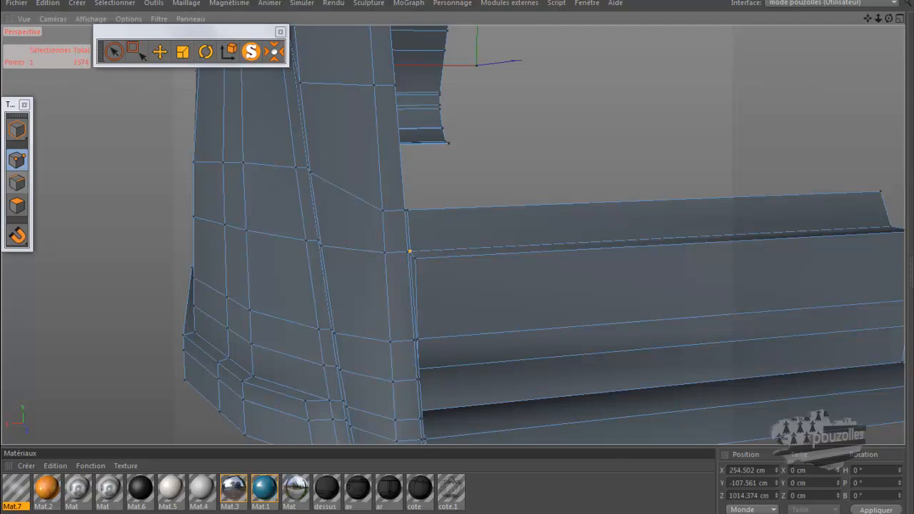
click(18, 182)
click(160, 52)
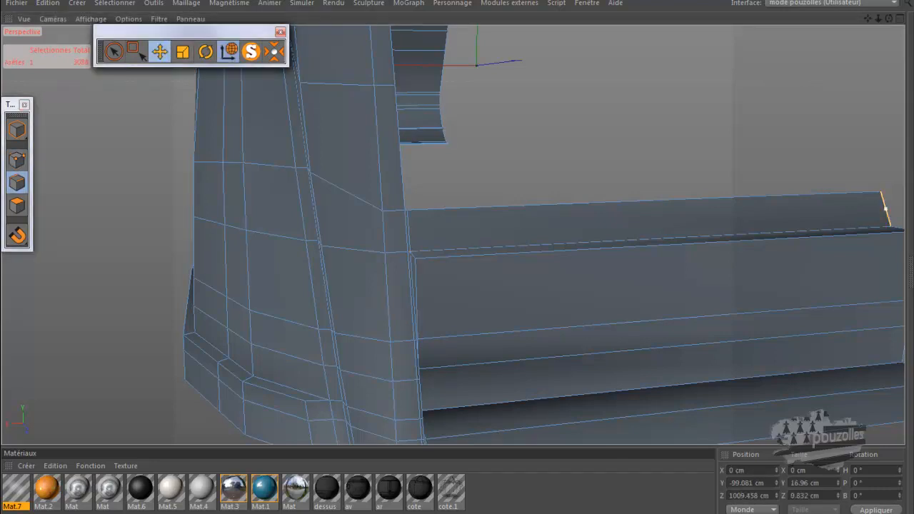
scroll(526, 216, up, 2)
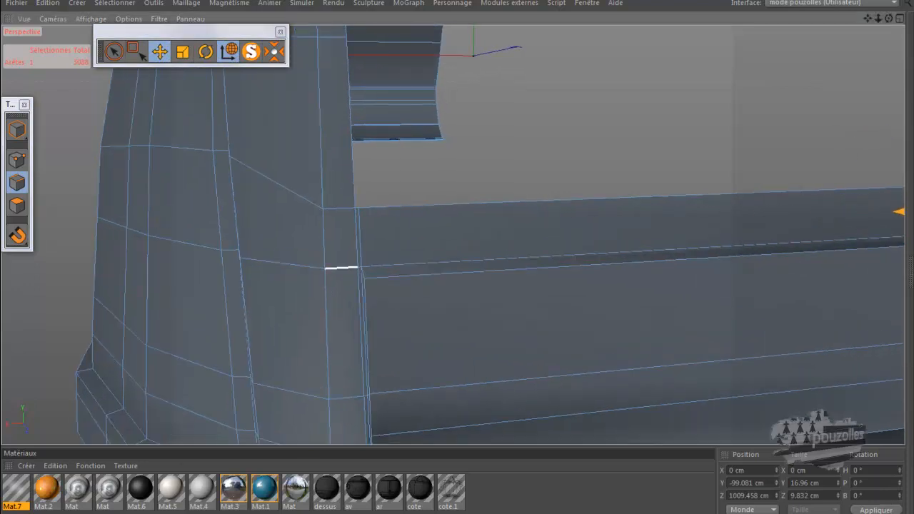
click(341, 268)
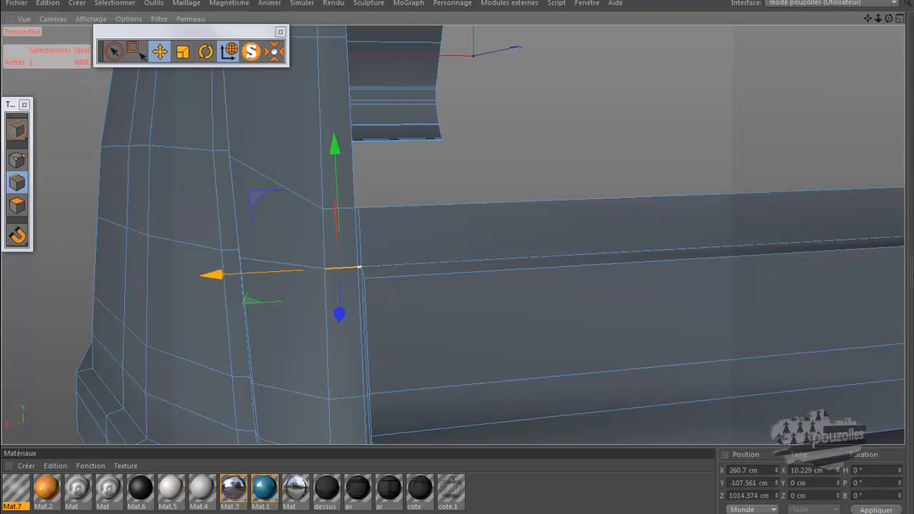
shift+click(360, 267)
shift+click(397, 265)
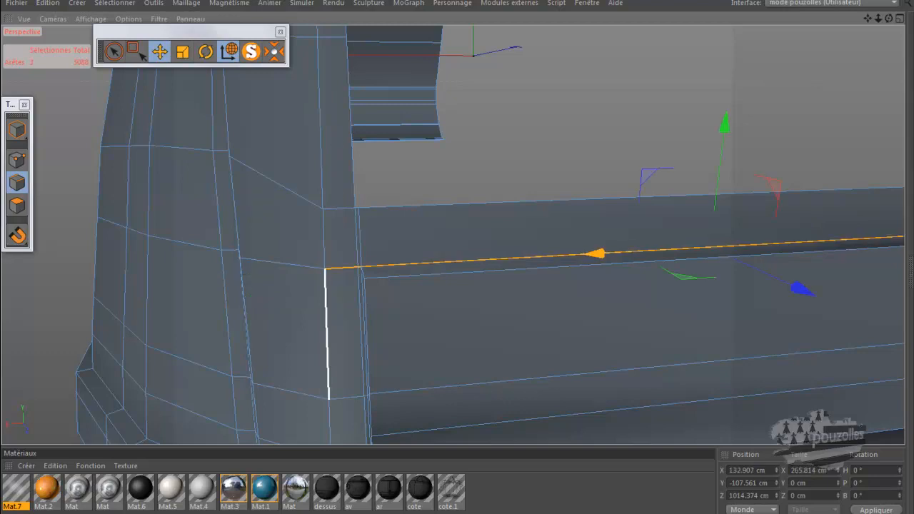
scroll(313, 287, down, 4)
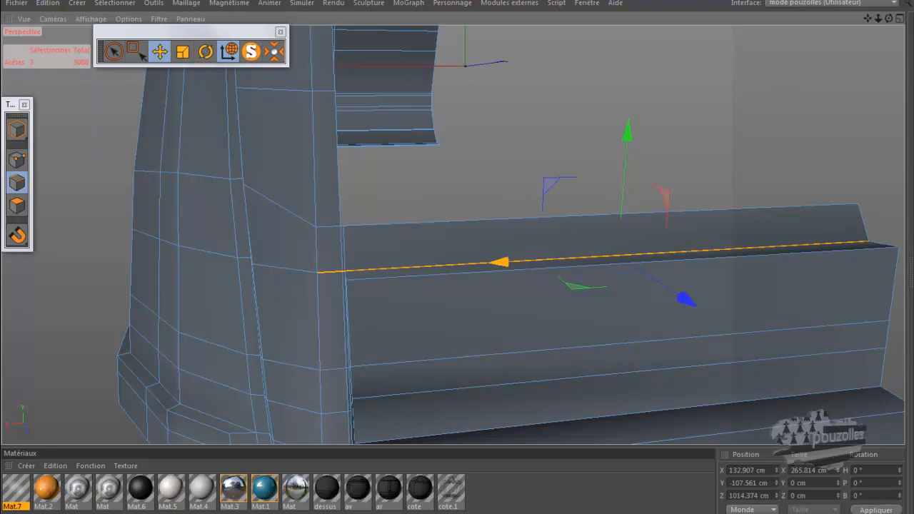
Use the Slide tool to clone the selected crease edges just above the original line.
right_click(512, 81)
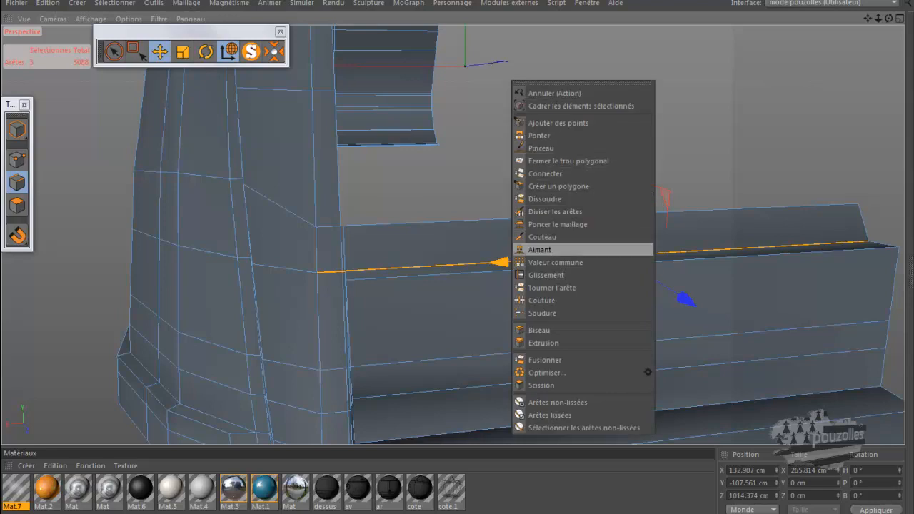
click(546, 275)
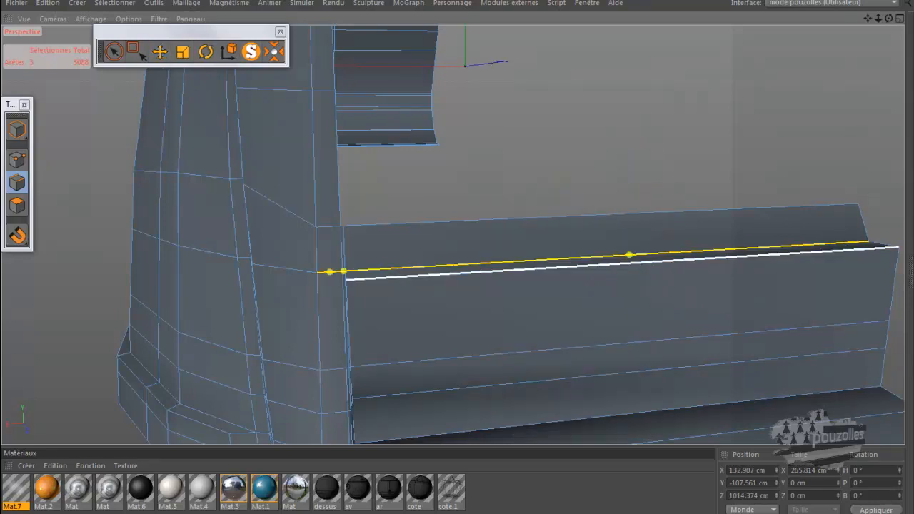
scroll(512, 263, up, 3)
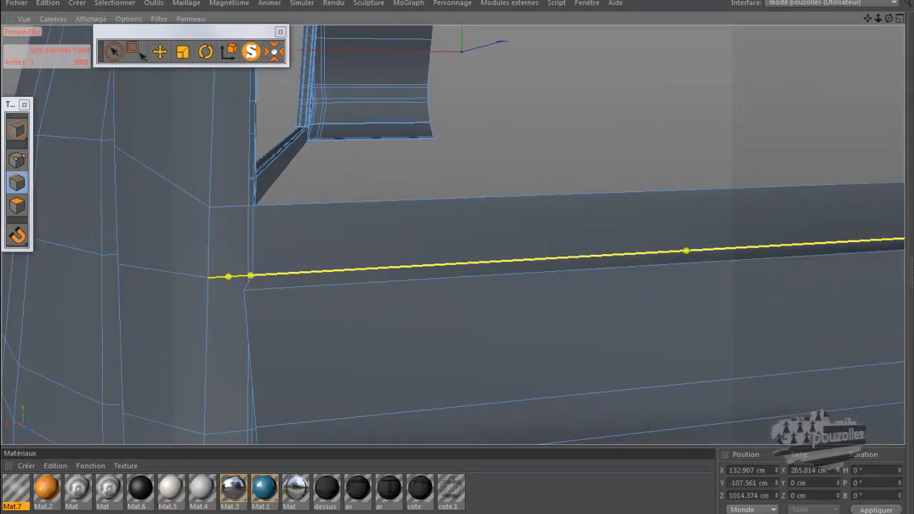
drag(512, 263, 519, 264)
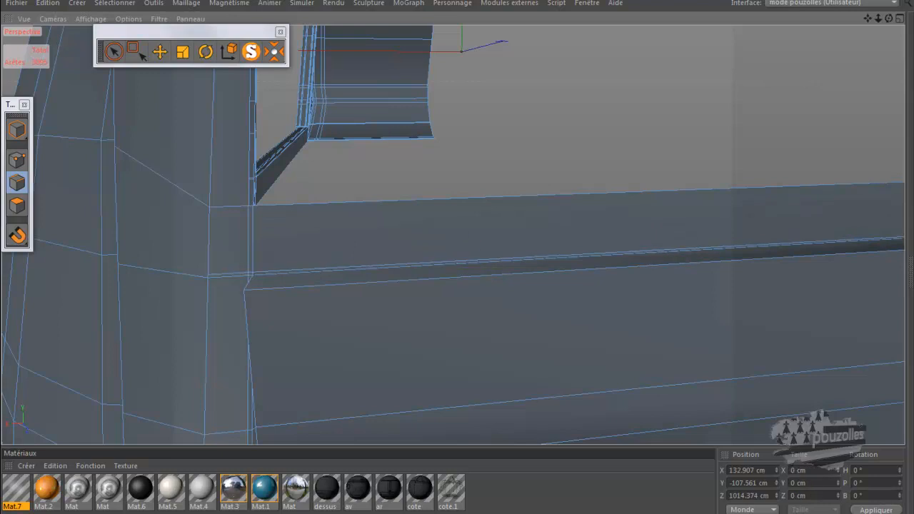
click(516, 258)
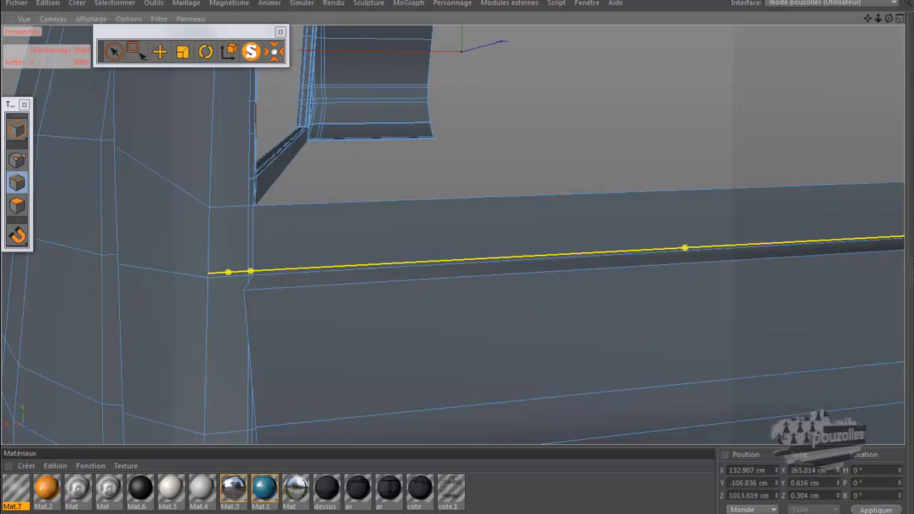
Reselect the three original crease edges from the border strip across the horizontal panel.
click(227, 276)
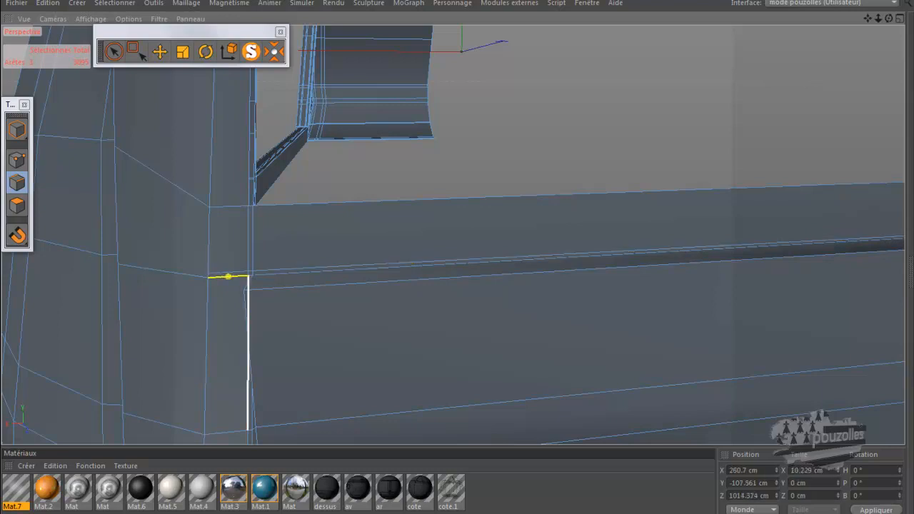
shift+click(250, 275)
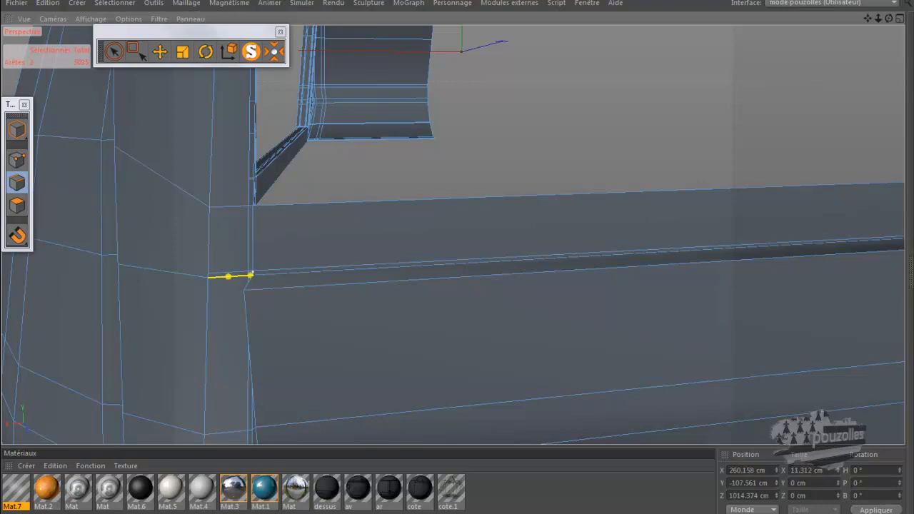
shift+click(285, 273)
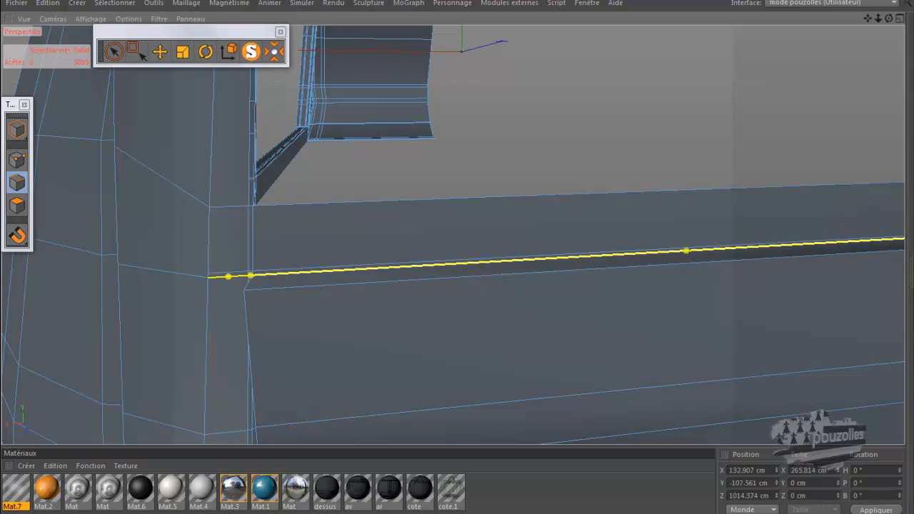
Try to clone the selected edges below the panel's upper crease with the Slide tool.
key(Delete)
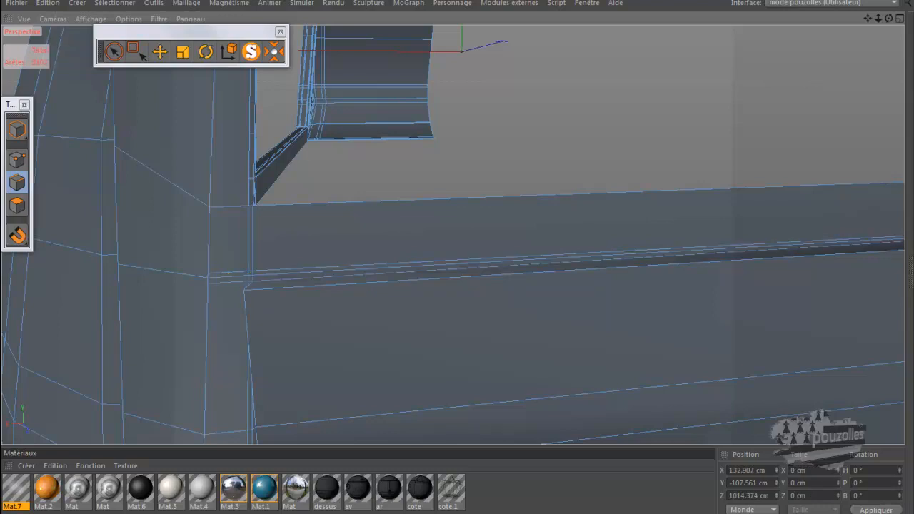
drag(285, 282, 286, 274)
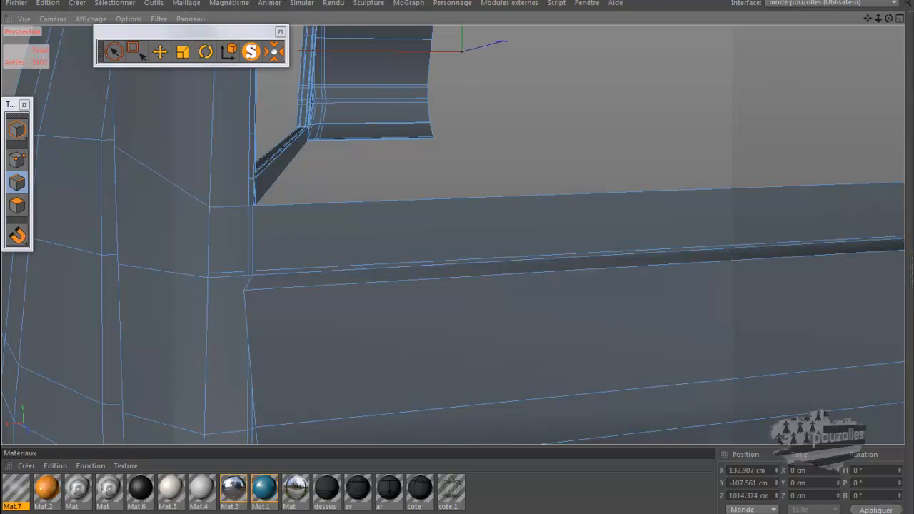
click(556, 265)
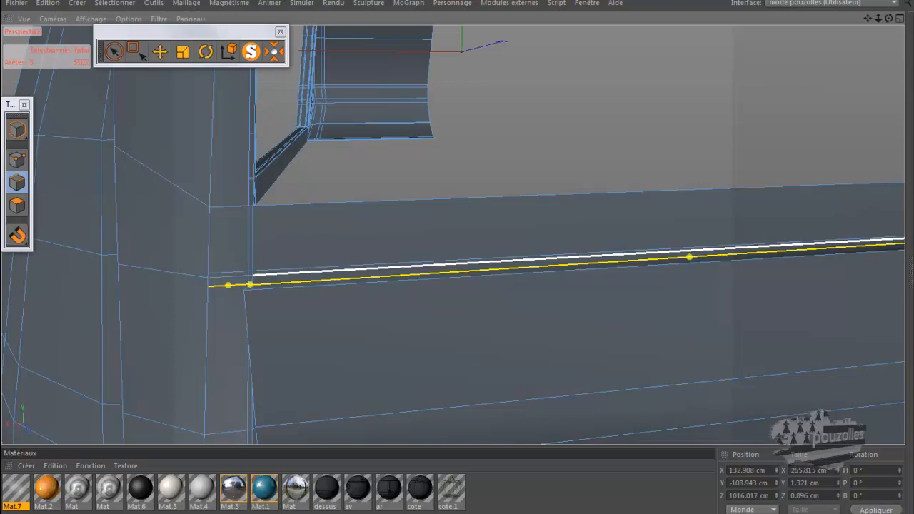
scroll(305, 266, up, 5)
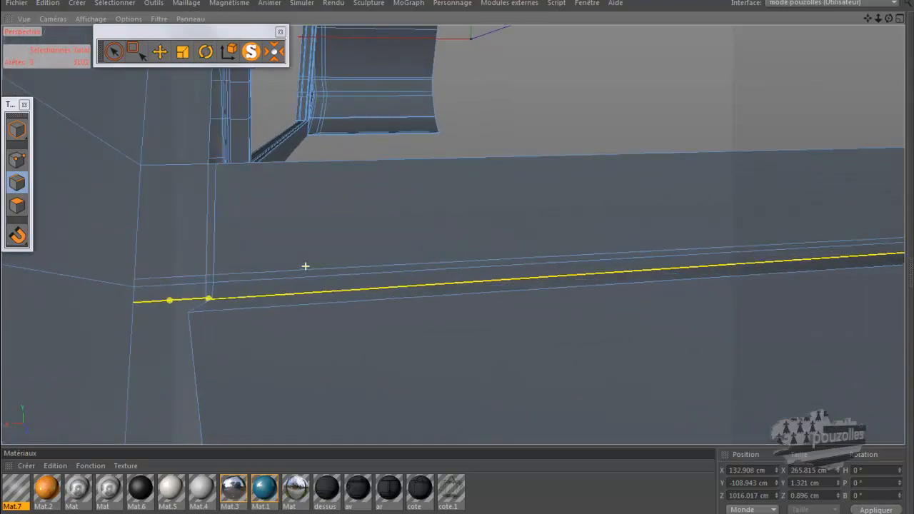
click(47, 3)
click(60, 21)
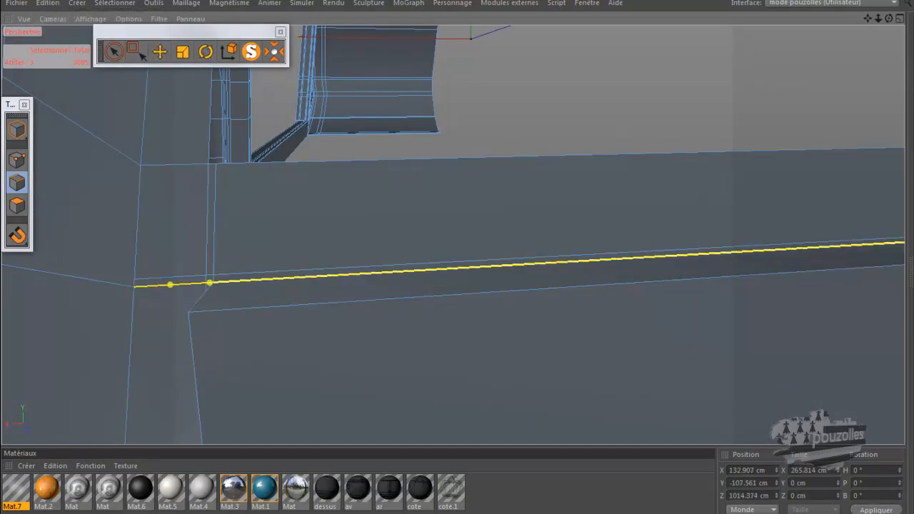
Slide a clone of the three original crease edges to just below the crease line.
key(ctrl+z)
drag(457, 268, 457, 272)
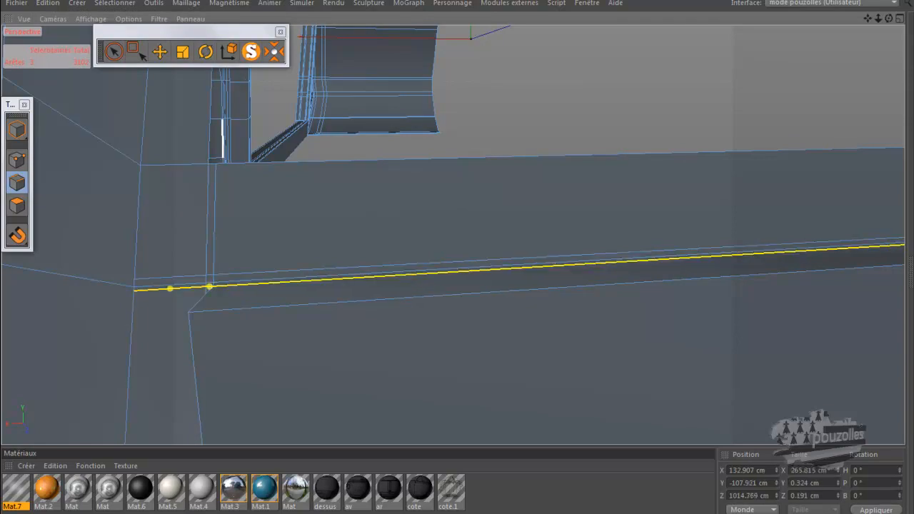
Check the added crease edges with the subdivision surface enabled and a viewport render, and switch the subdivision back off.
click(41, 512)
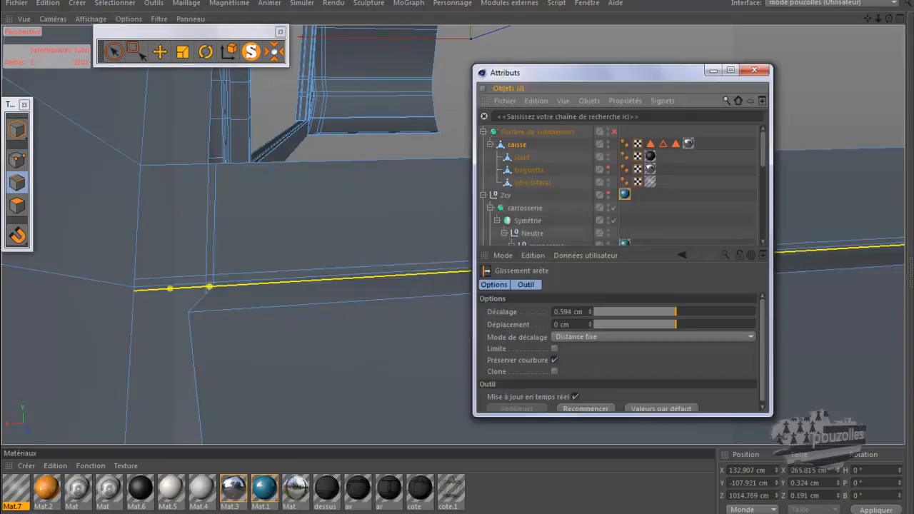
key(q)
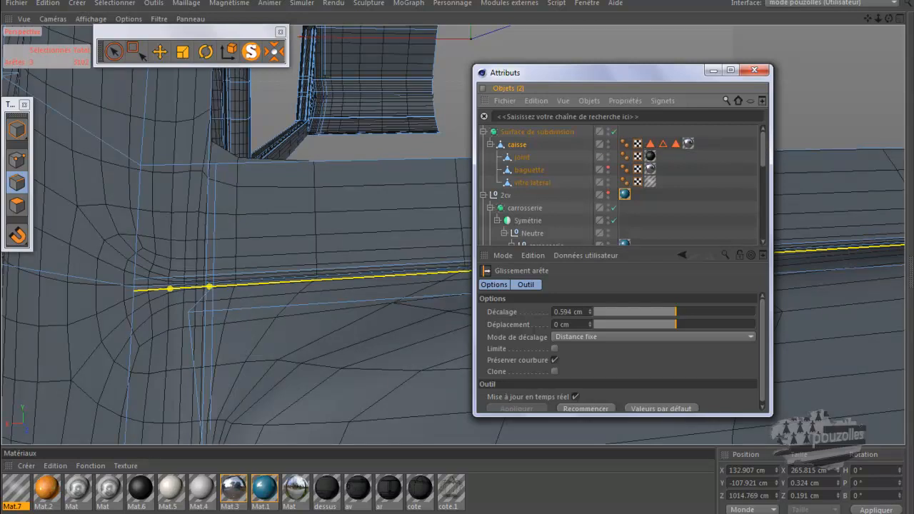
key(ctrl+r)
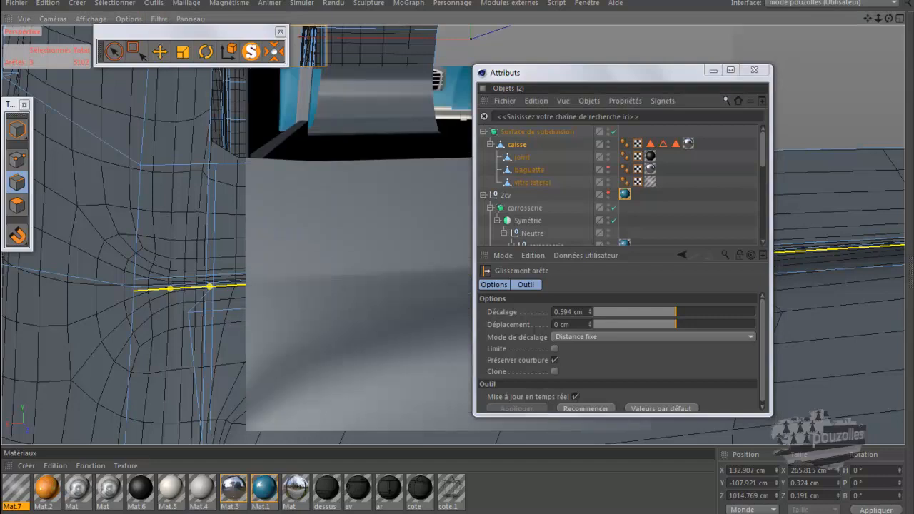
scroll(355, 231, down, 2)
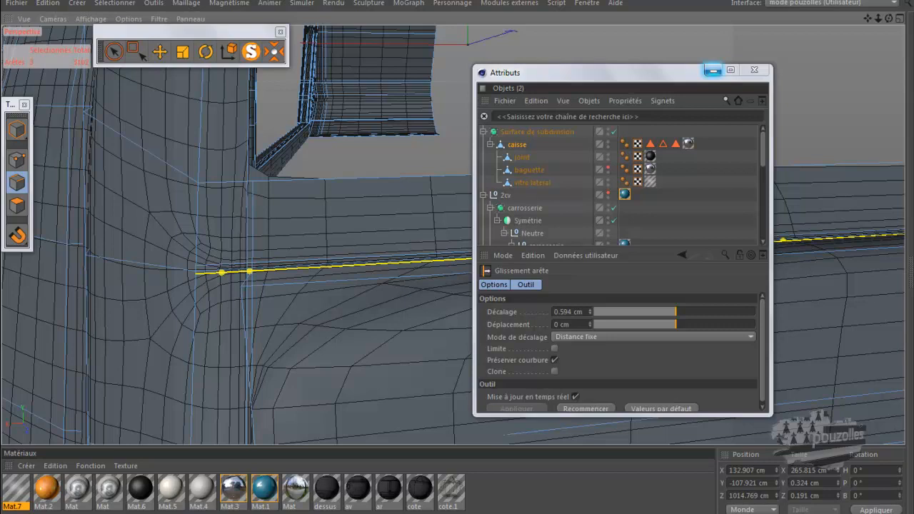
click(712, 70)
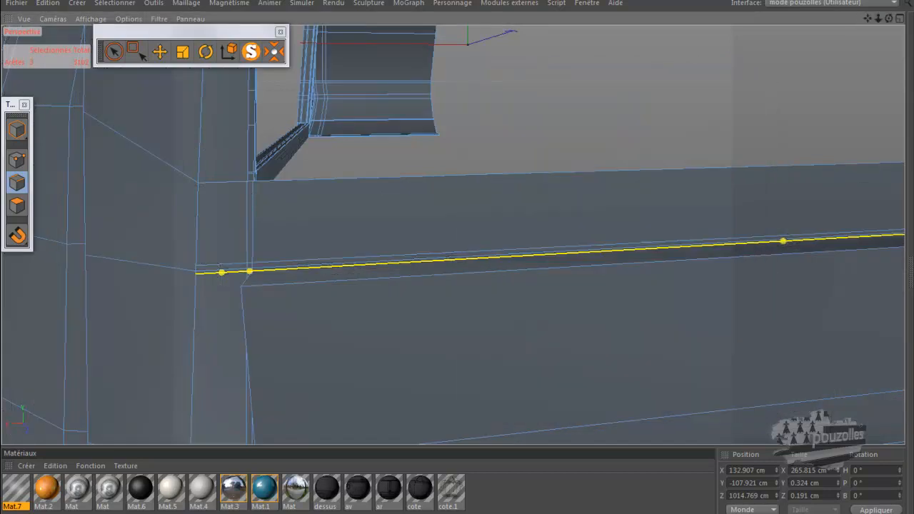
Select the panel's long upper front edge and its three connecting edges across the border strip, and slide a clone just below them.
drag(889, 19, 908, 38)
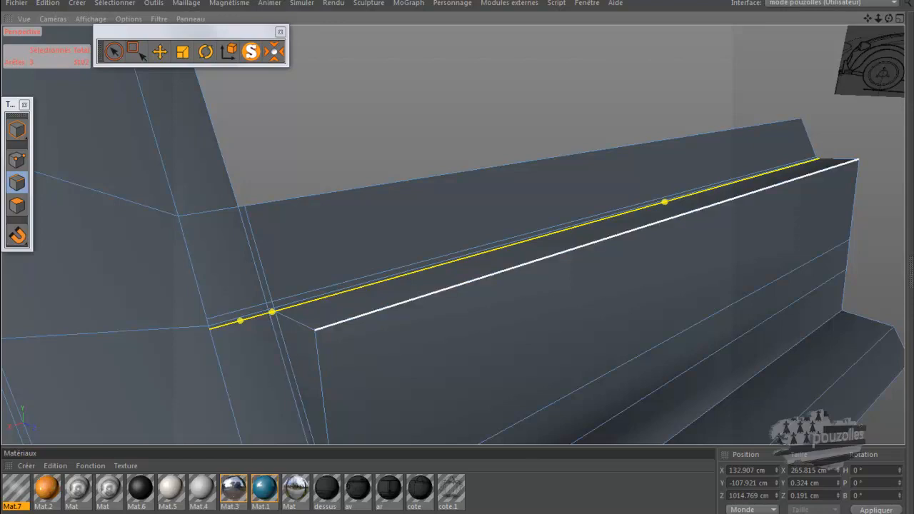
click(712, 206)
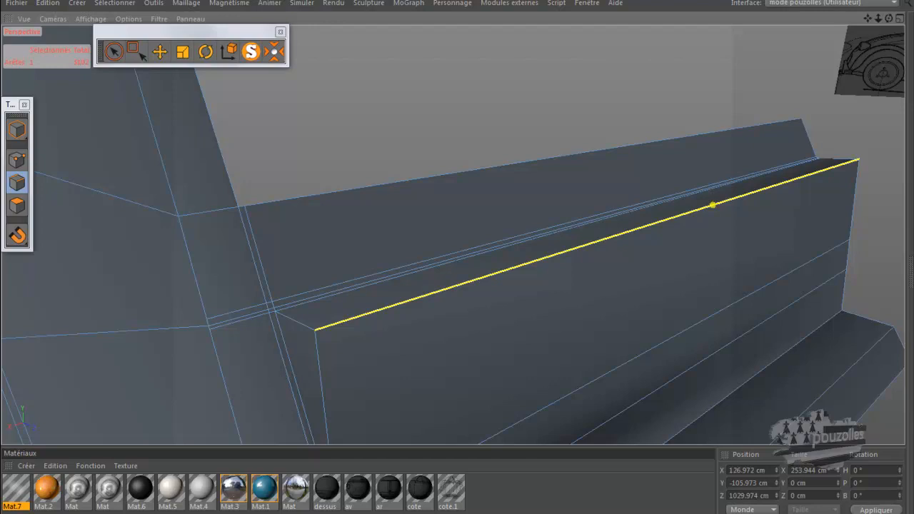
shift+click(293, 320)
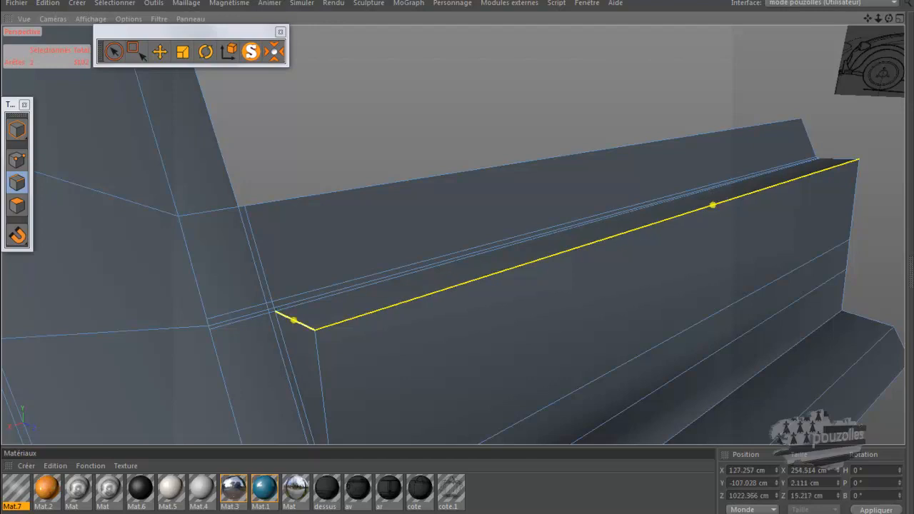
shift+click(272, 312)
shift+click(240, 320)
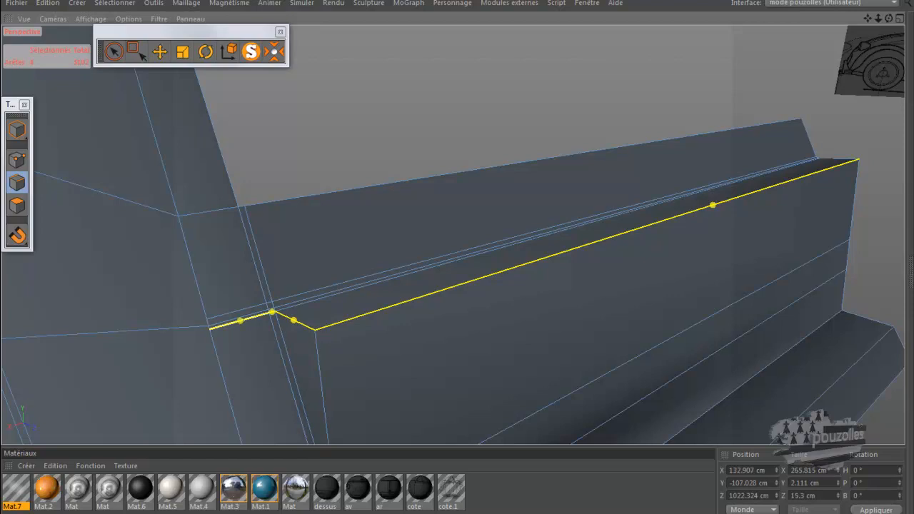
drag(240, 321, 252, 321)
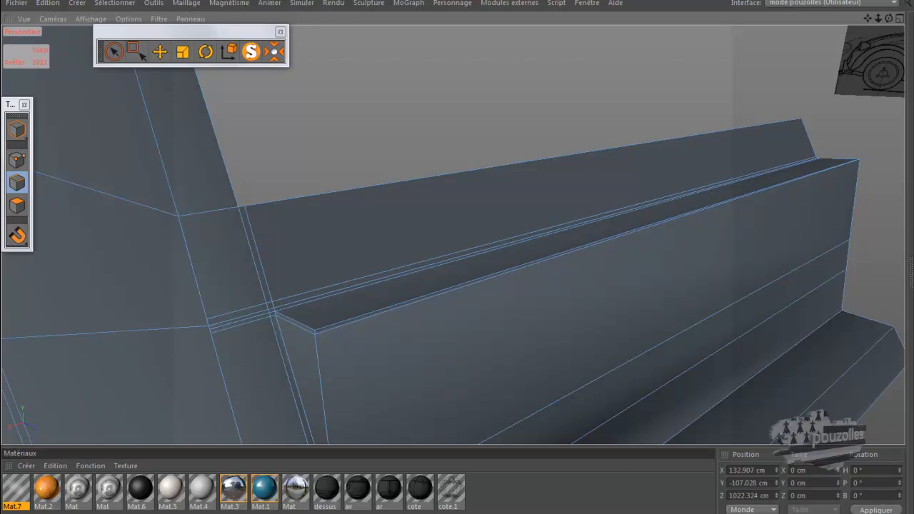
drag(252, 321, 252, 320)
Select the edge chain along the lower groove's inner crease, including the border strip edges, and slide a clone just above it.
scroll(359, 315, down, 10)
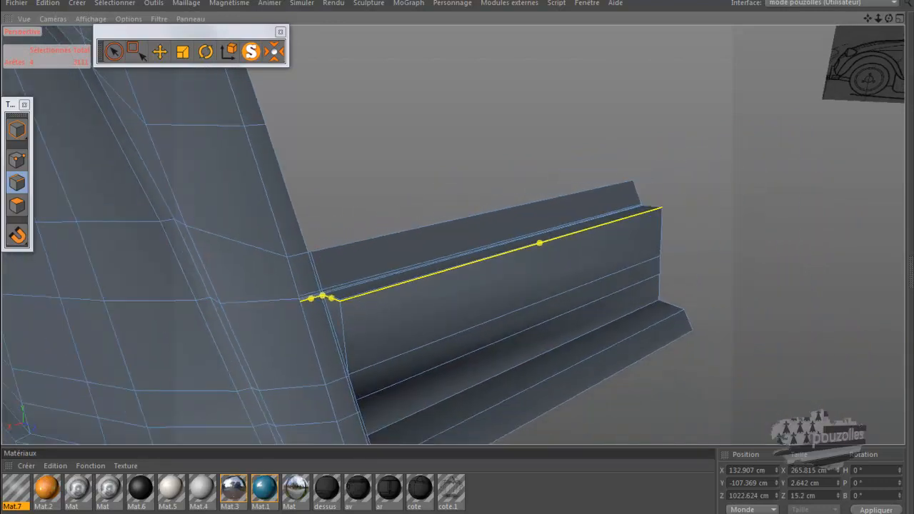
scroll(489, 393, up, 10)
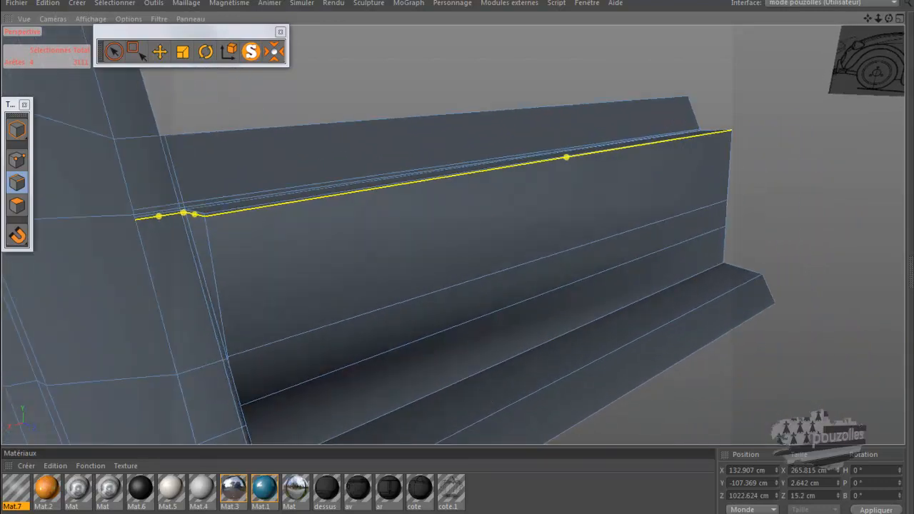
drag(888, 19, 788, 47)
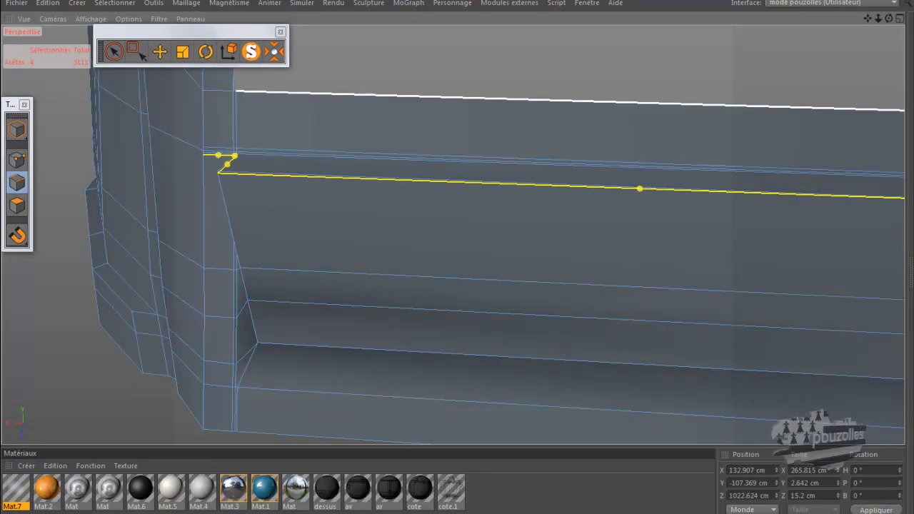
scroll(410, 100, down, 5)
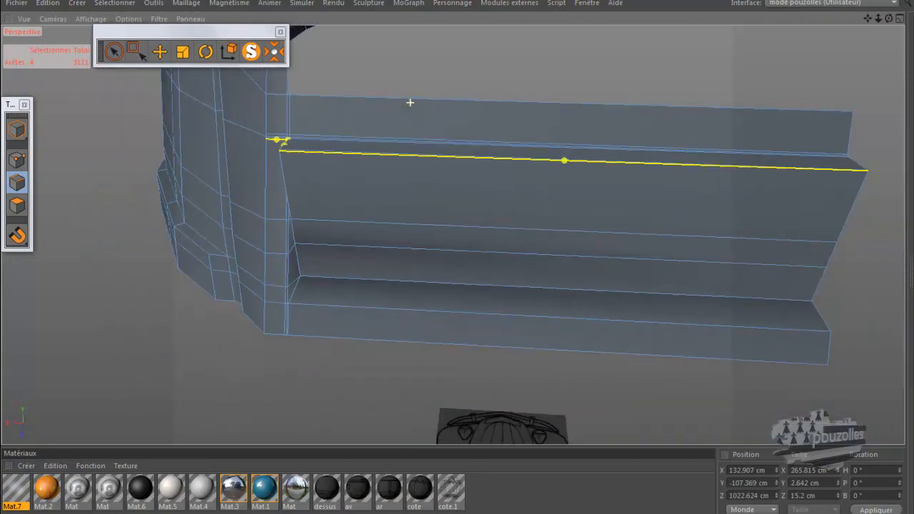
scroll(357, 277, up, 5)
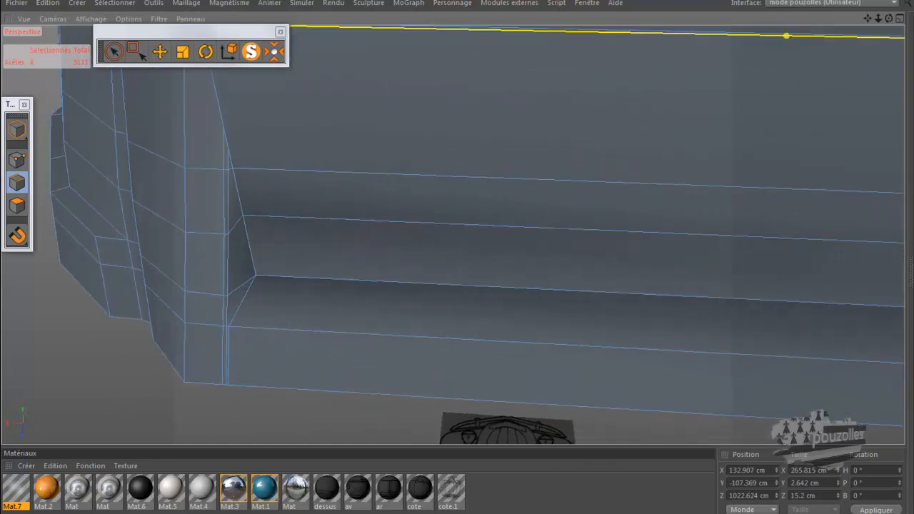
click(203, 293)
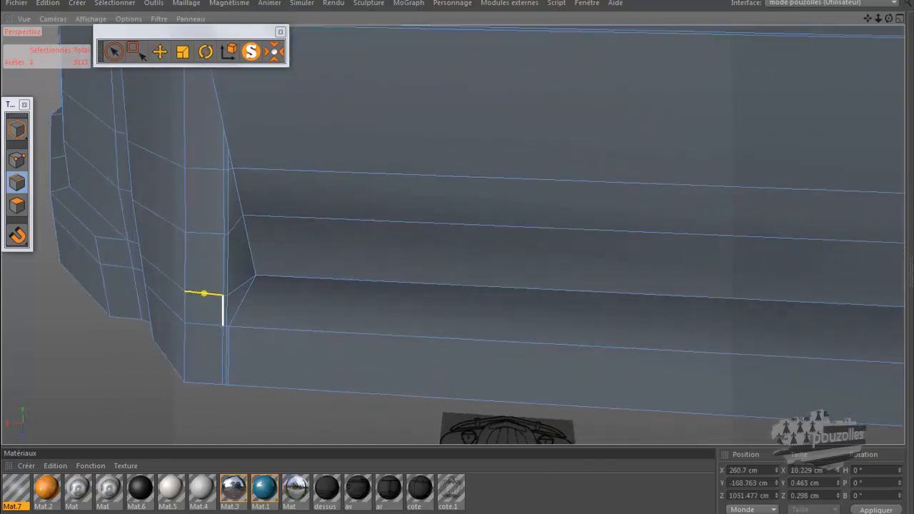
shift+click(241, 284)
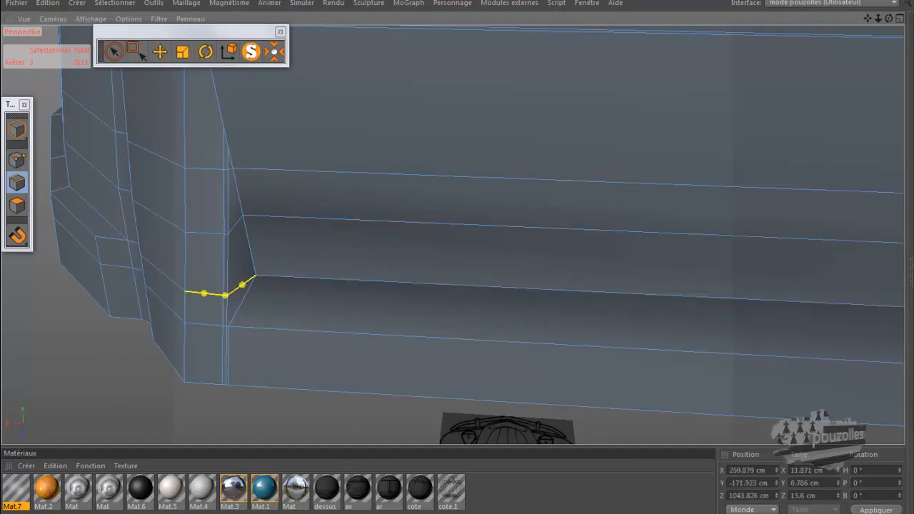
shift+click(321, 278)
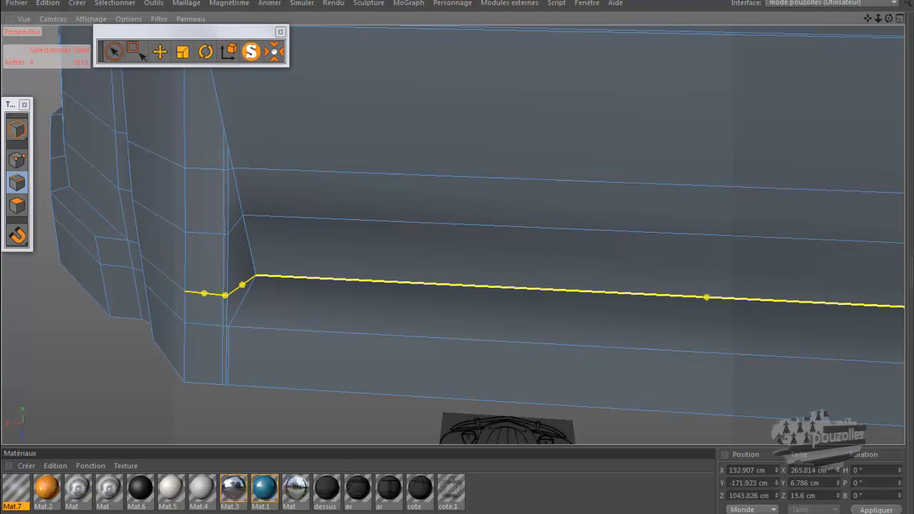
ctrl+drag(321, 279, 321, 274)
key(ctrl+shift+a)
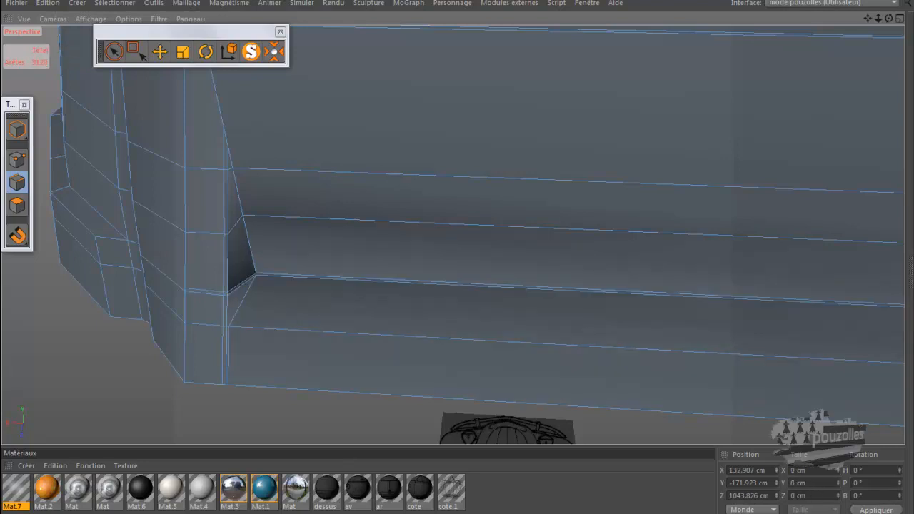
double_click(307, 274)
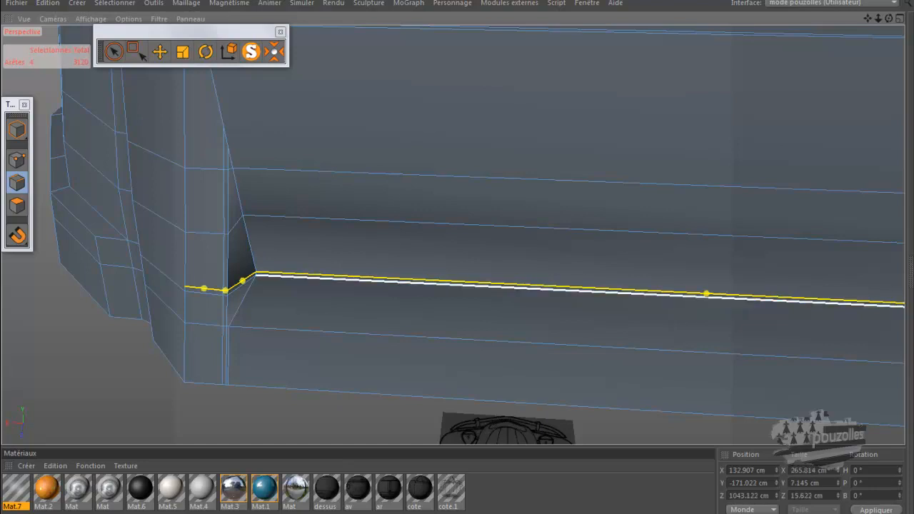
Reselect the original edge chain of the lower groove's inner crease and slide a clone just below it.
click(206, 292)
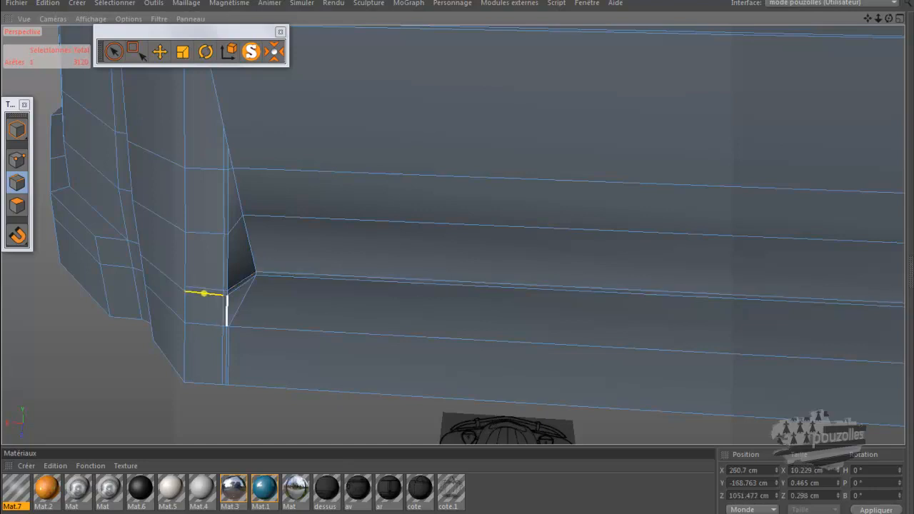
shift+click(225, 295)
shift+click(241, 283)
ctrl+click(241, 282)
shift+click(241, 283)
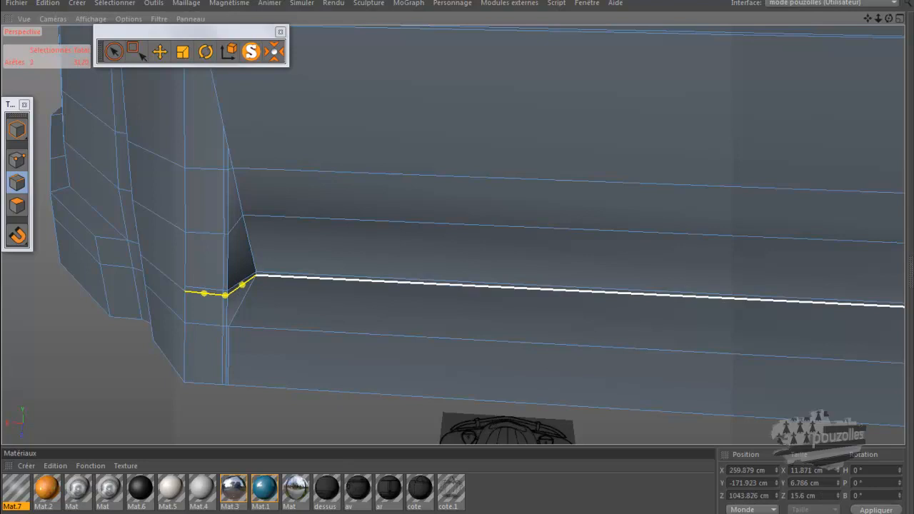
shift+click(293, 277)
drag(293, 277, 307, 277)
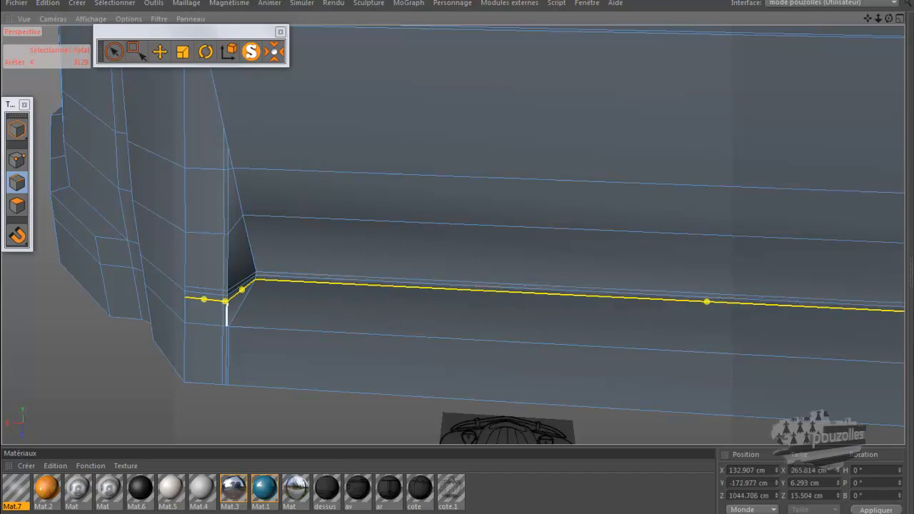
Select the straight edge line at the groove's lower lip, leaving out the diagonal corner edge, and slide a clone just above it.
click(205, 325)
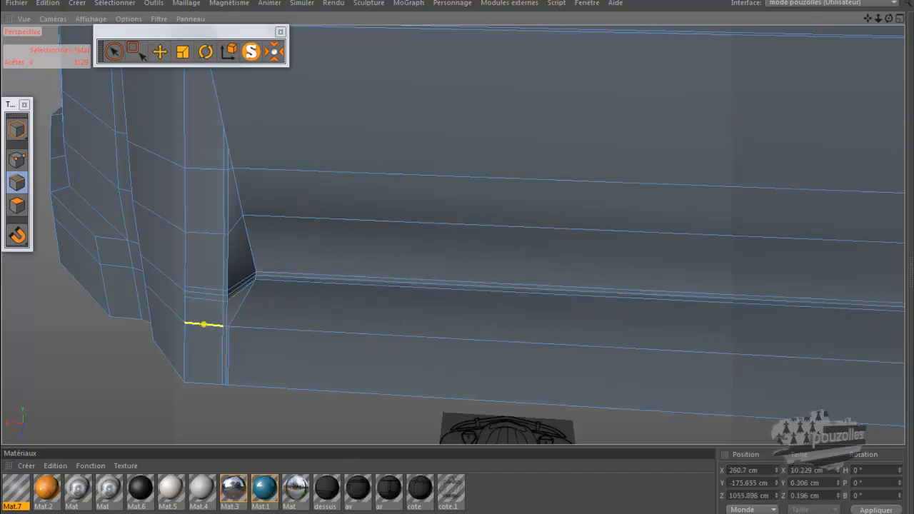
shift+click(225, 326)
shift+click(239, 303)
scroll(233, 336, up, 1)
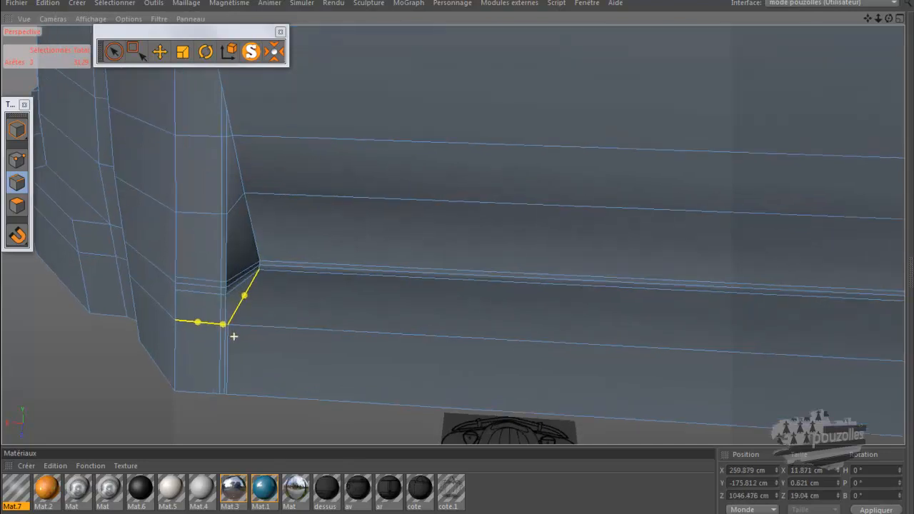
scroll(233, 336, up, 3)
ctrl+click(244, 276)
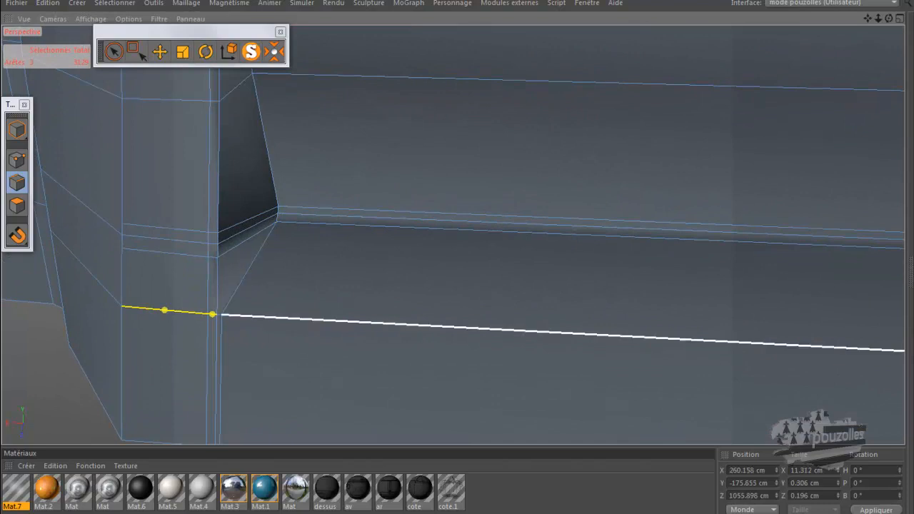
shift+click(235, 314)
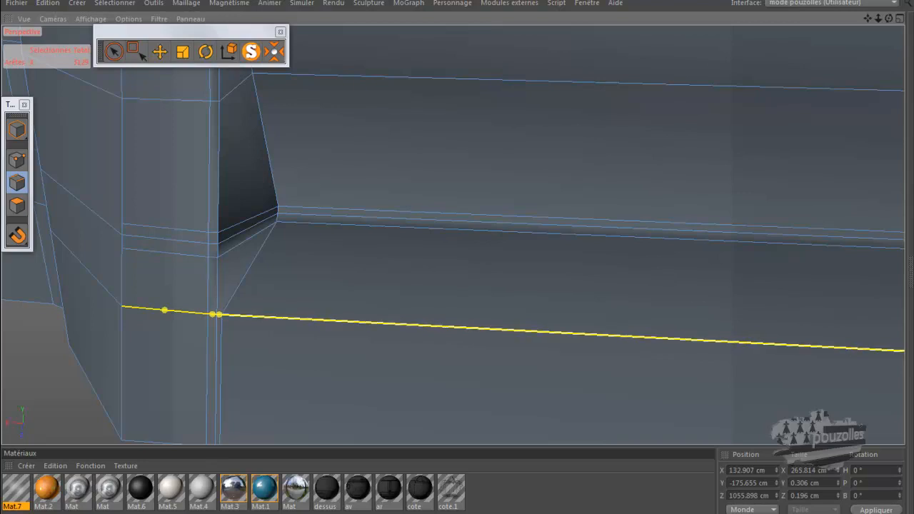
drag(243, 335, 267, 336)
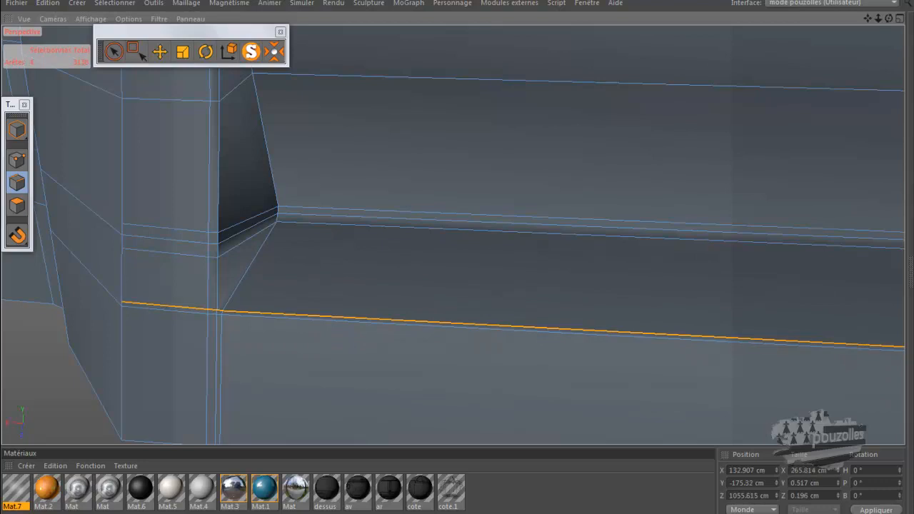
Reselect the original edge line at the groove's lower lip and slide a clone about 0.6 cm below it.
click(179, 309)
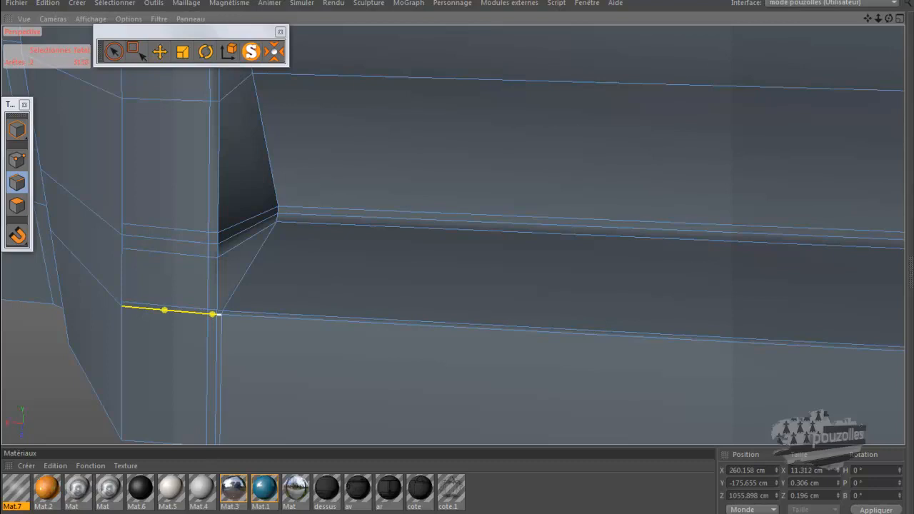
shift+click(228, 315)
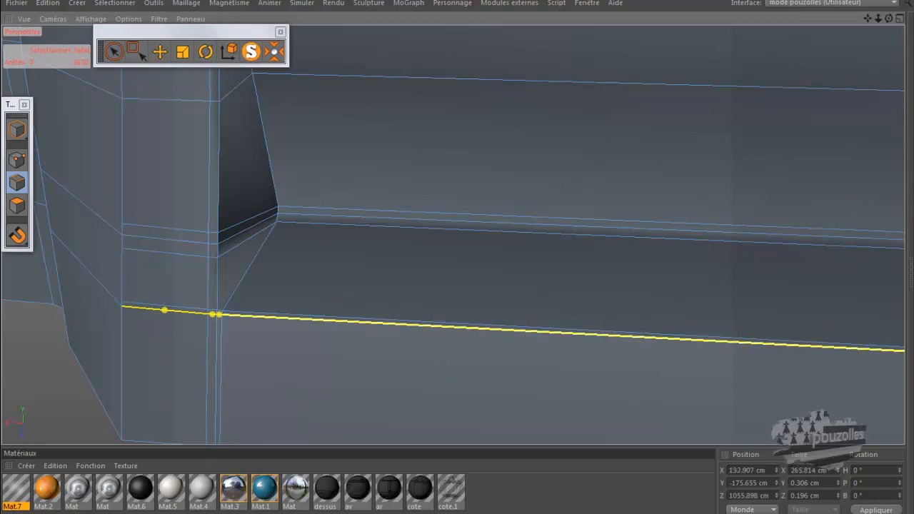
click(228, 315)
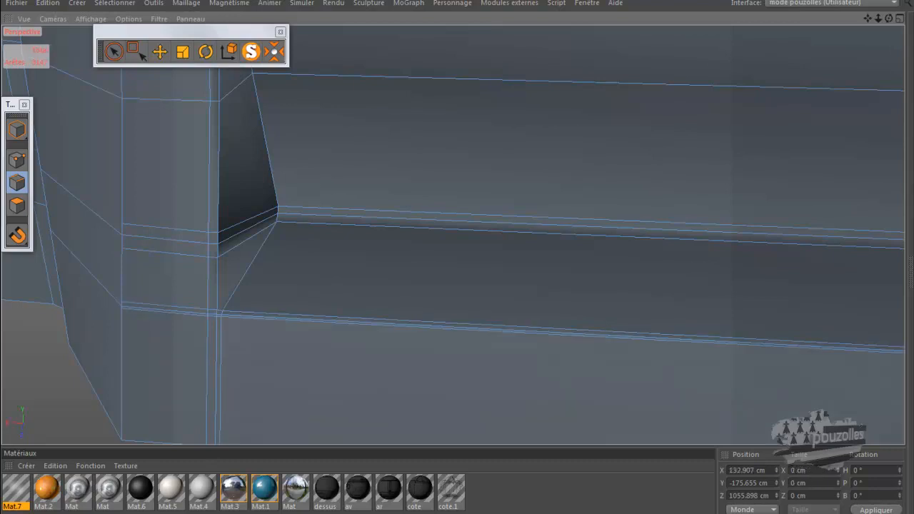
drag(229, 315, 237, 315)
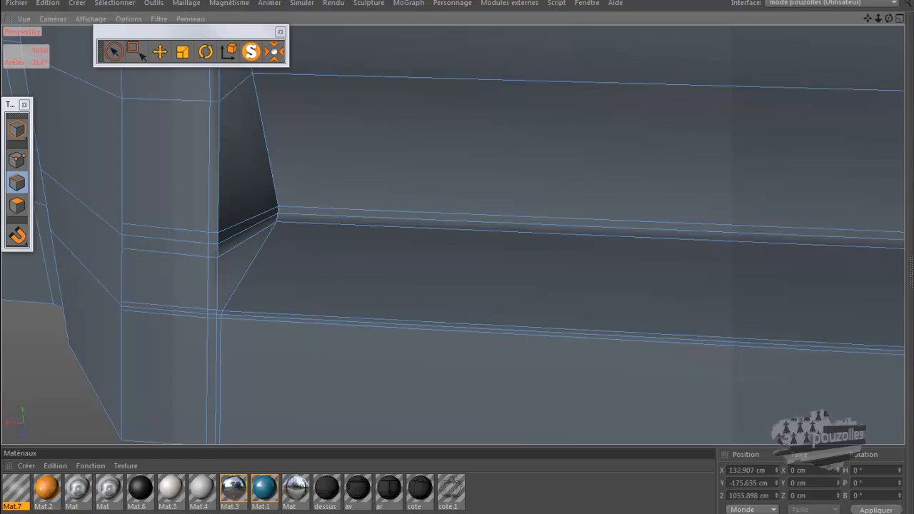
click(225, 315)
Enable the subdivision surface on the body to check how the groove's new support edges smooth.
scroll(225, 318, down, 4)
scroll(225, 318, down, 2)
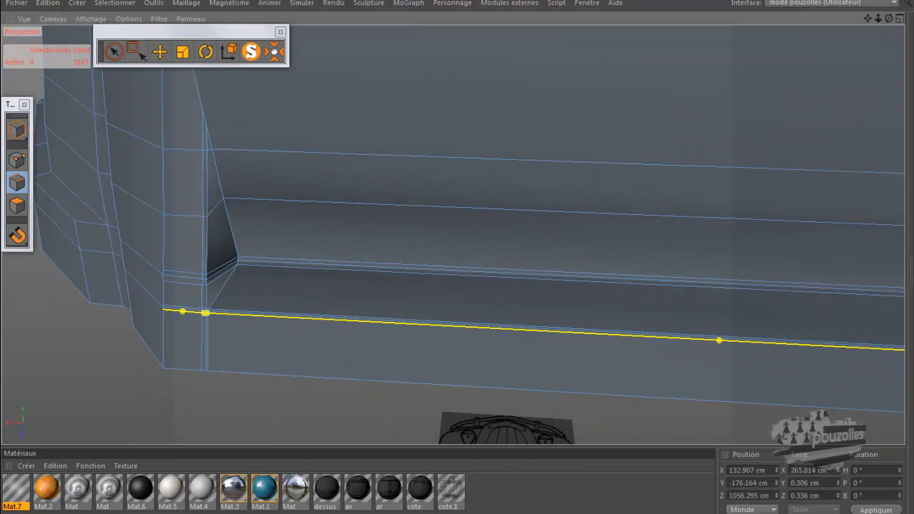
click(42, 513)
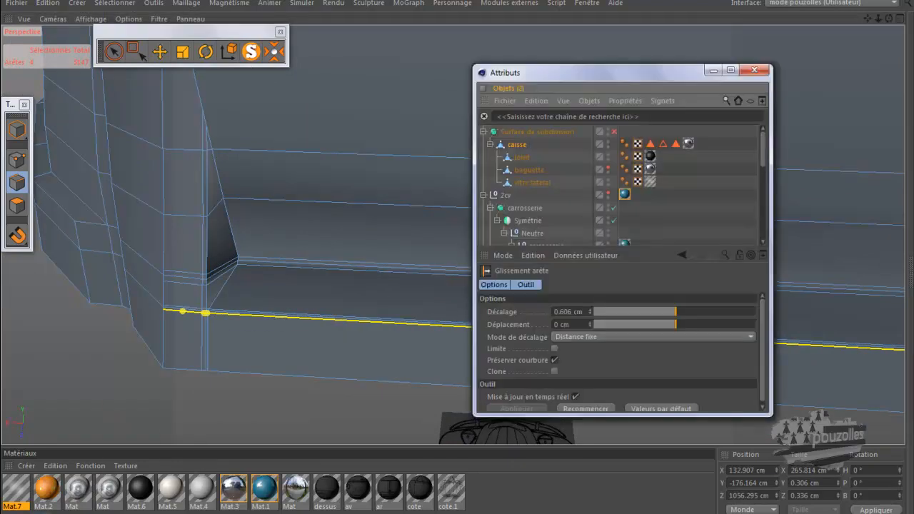
click(614, 131)
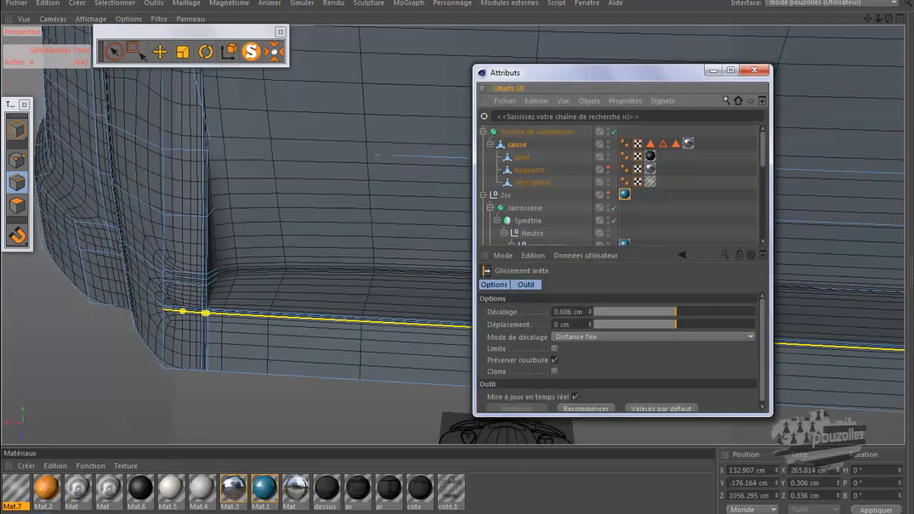
Turn off the subdivision surface on the body after inspecting the panel's smoothing, and clear the edge selection.
click(713, 70)
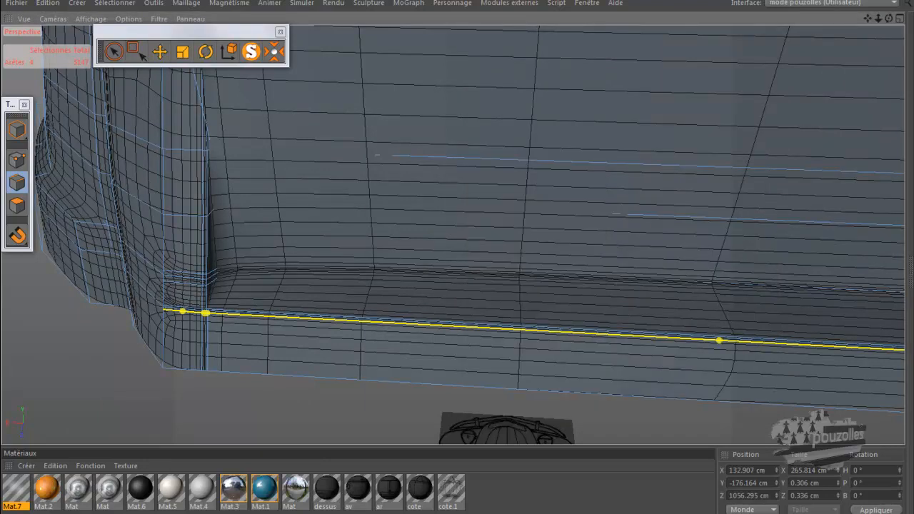
scroll(501, 263, down, 5)
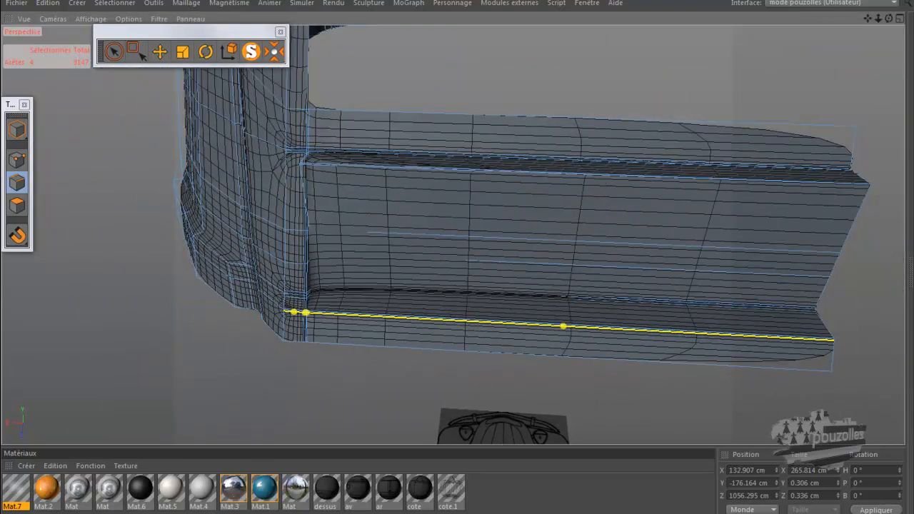
drag(888, 19, 860, 71)
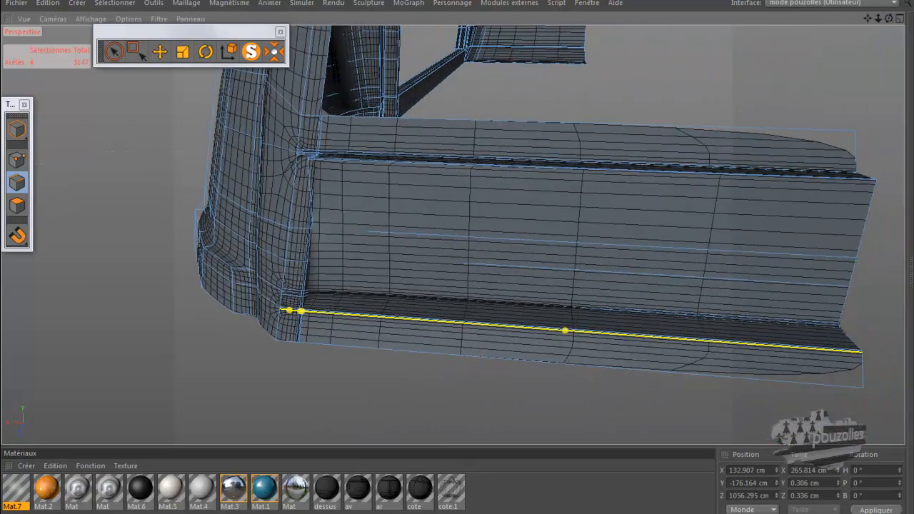
click(168, 486)
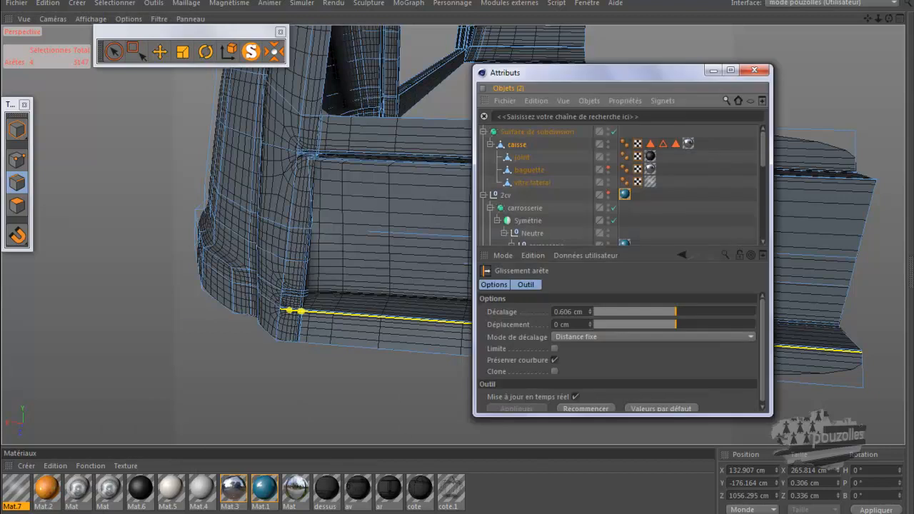
key(q)
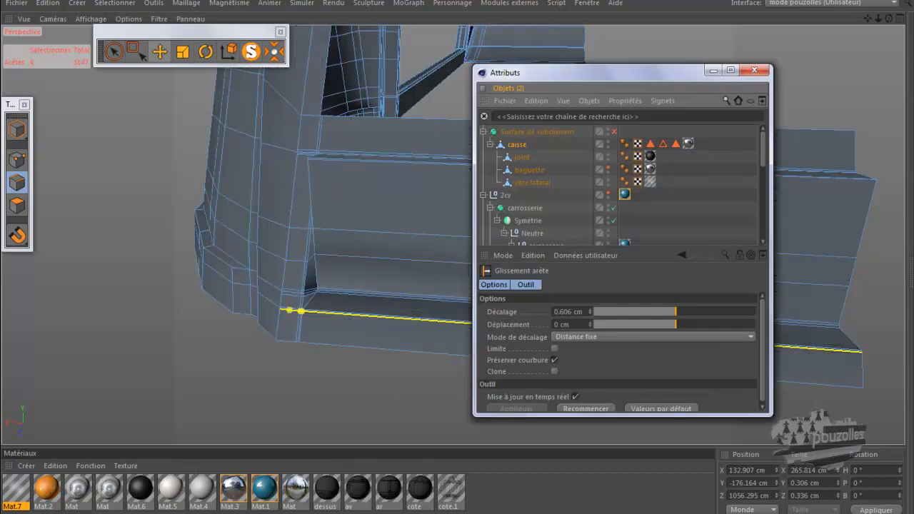
key(e)
click(135, 157)
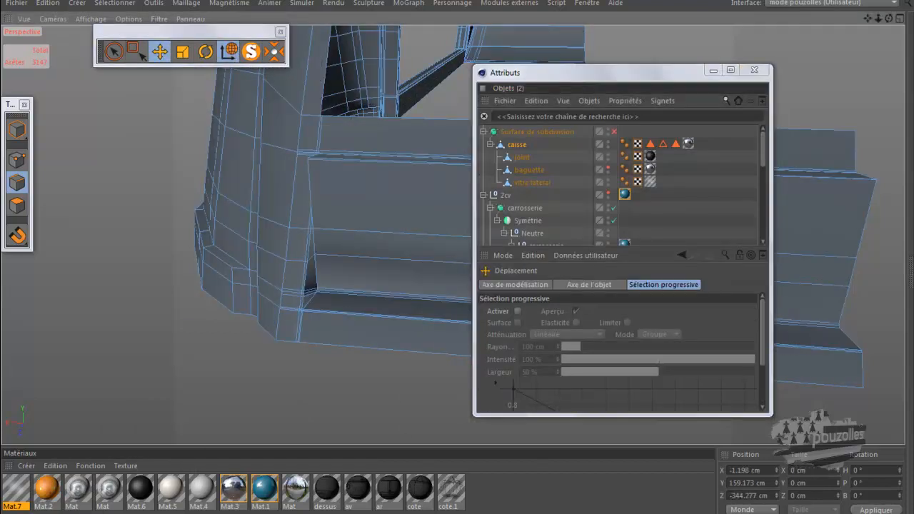
click(712, 71)
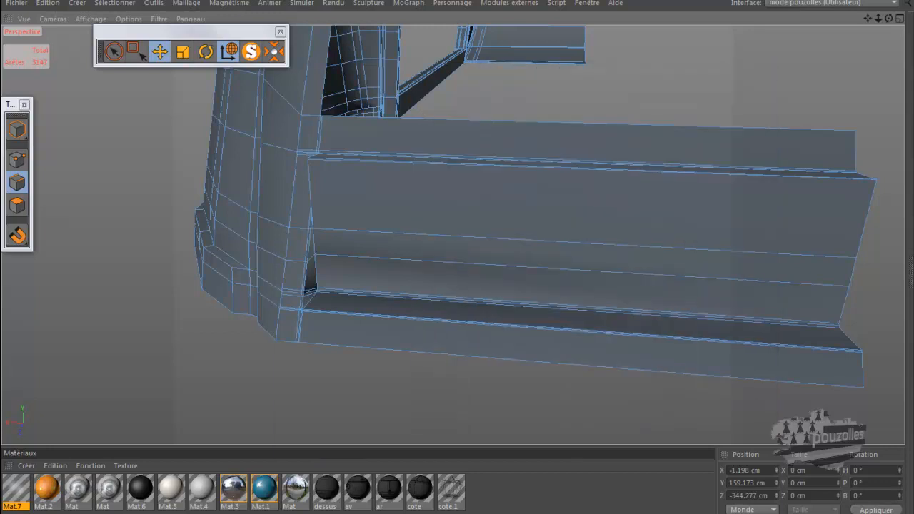
Switch to point mode and examine the crossing support edges where the upper groove meets the side pillar.
click(17, 160)
alt+right_drag(286, 177, 304, 177)
scroll(286, 178, up, 8)
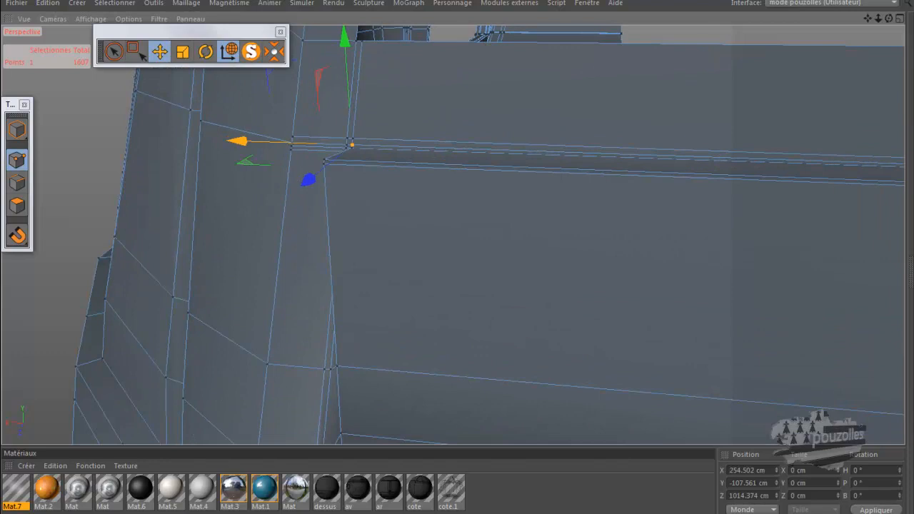
drag(889, 18, 908, 3)
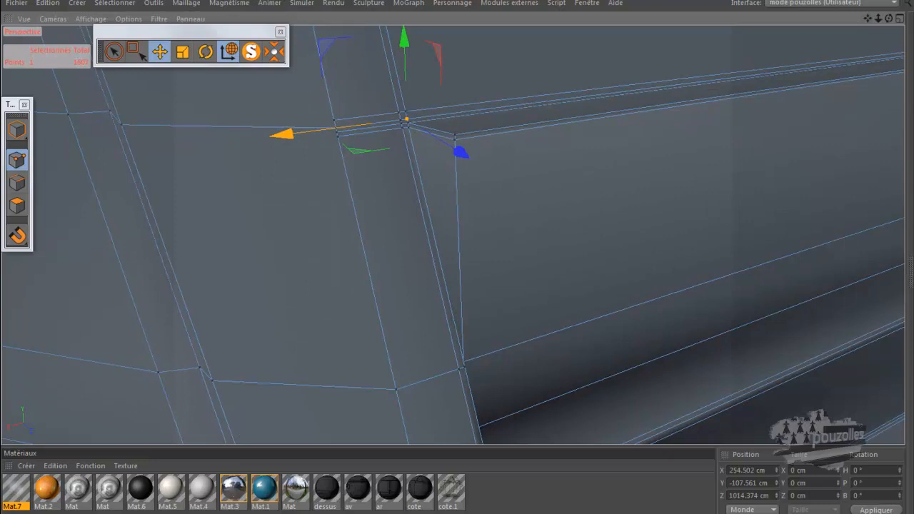
scroll(332, 139, up, 7)
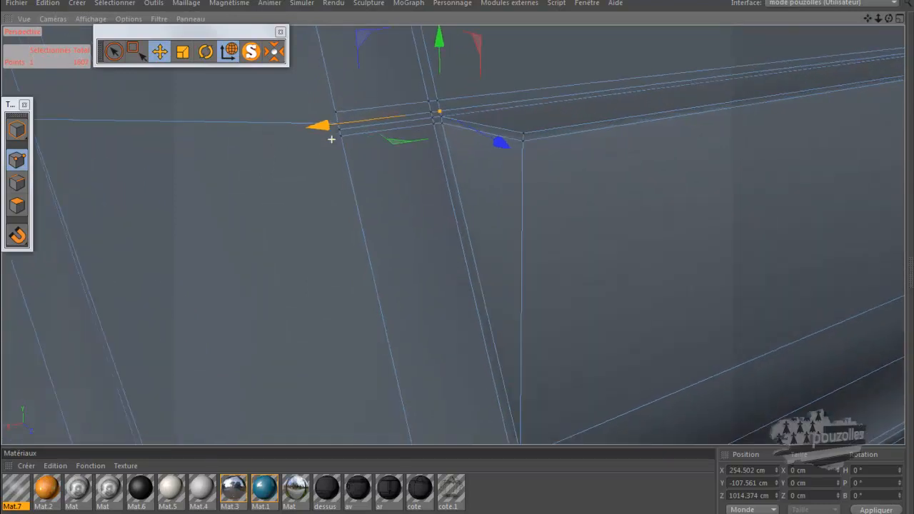
scroll(339, 122, up, 5)
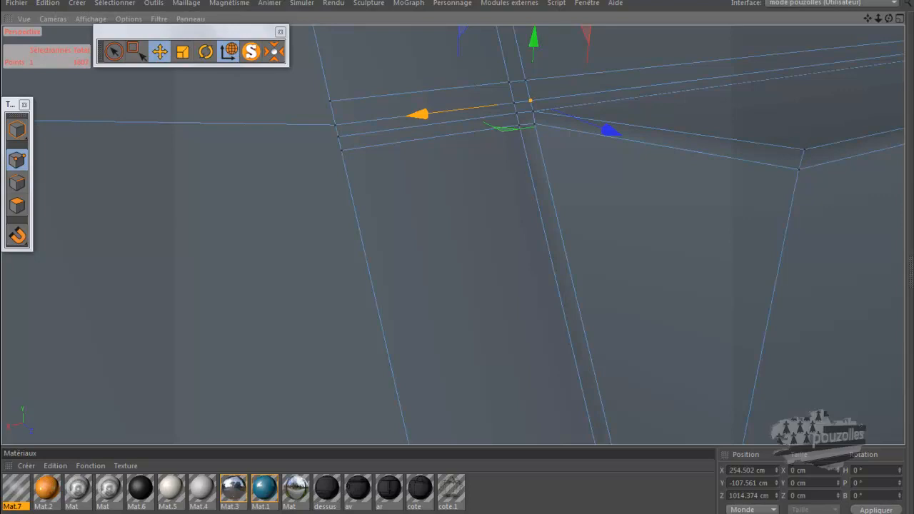
scroll(335, 126, down, 4)
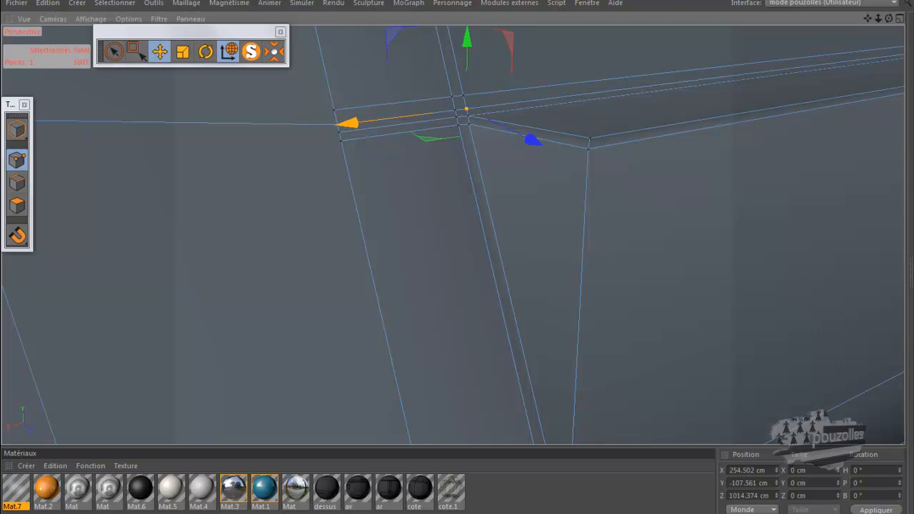
scroll(353, 166, down, 4)
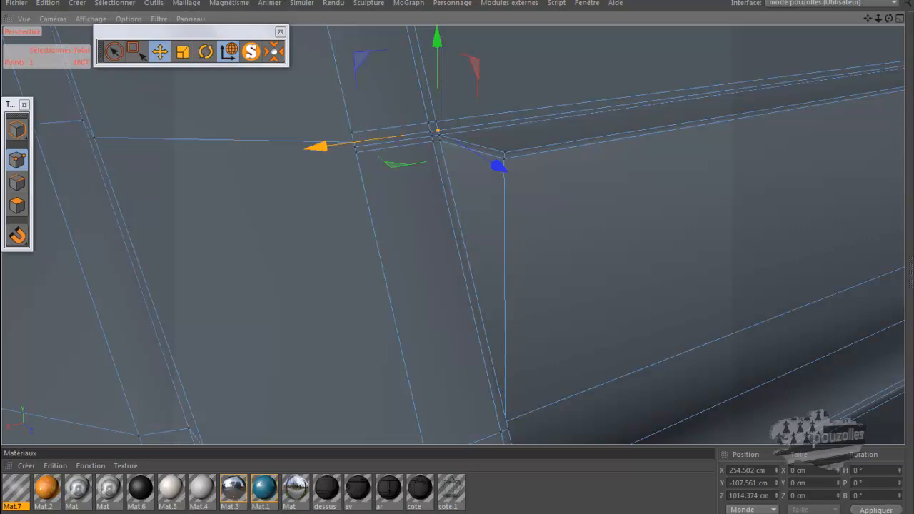
Toggle the live selection brush's option limiting it to visible elements.
click(114, 51)
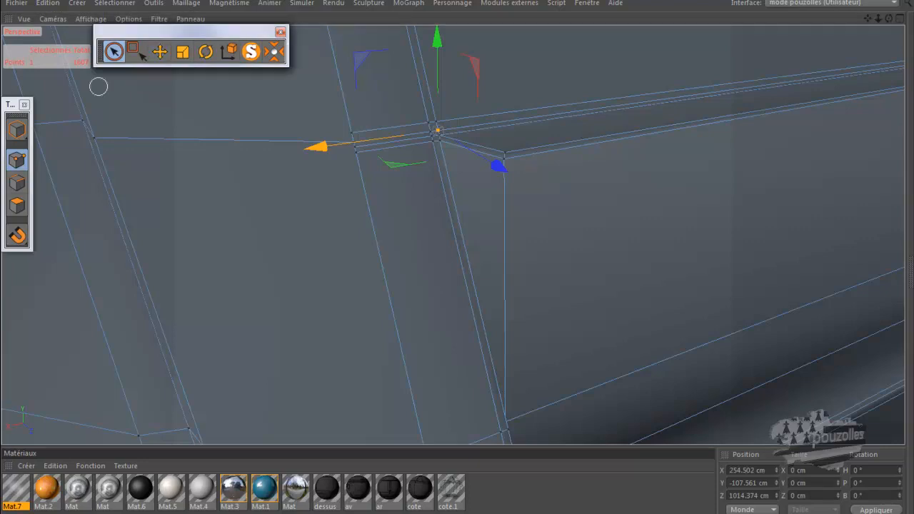
key(alt+Tab)
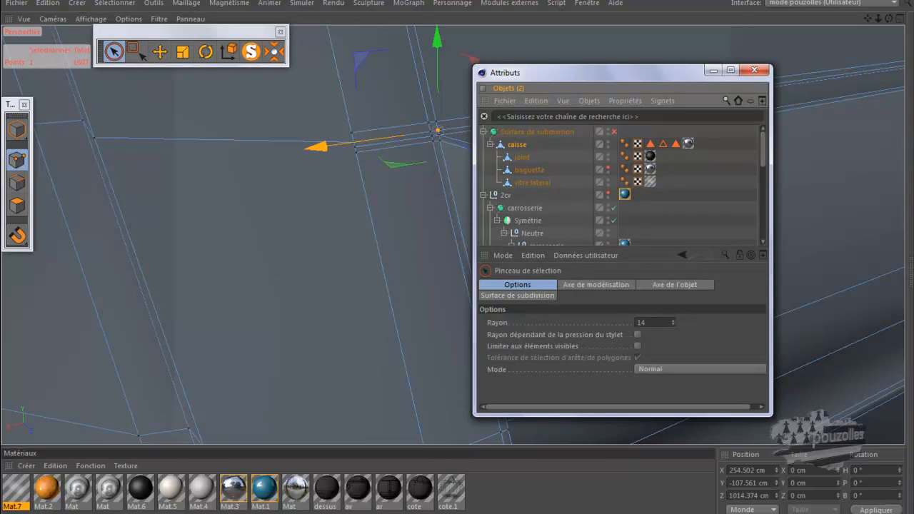
click(637, 346)
click(711, 70)
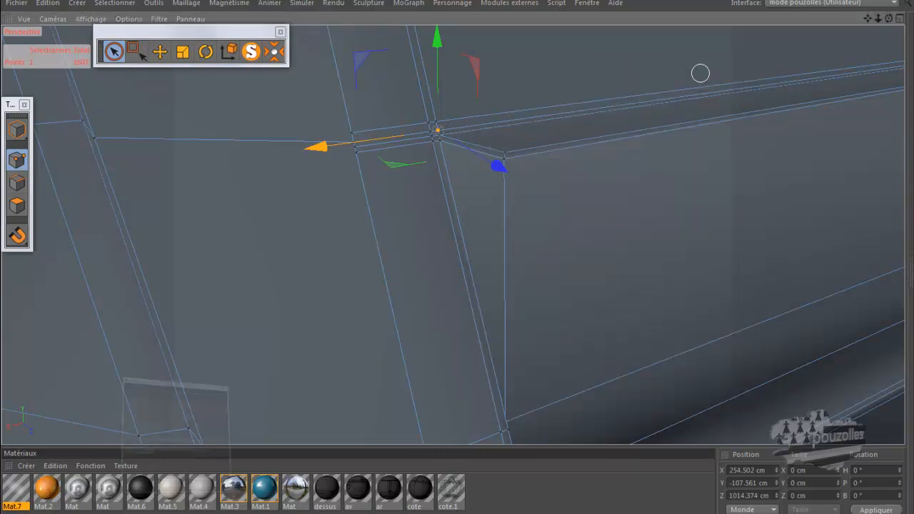
Select the two lowest support-edge points on the pillar's outer edge beside the upper groove and weld them at the lower point.
click(356, 150)
scroll(356, 151, up, 5)
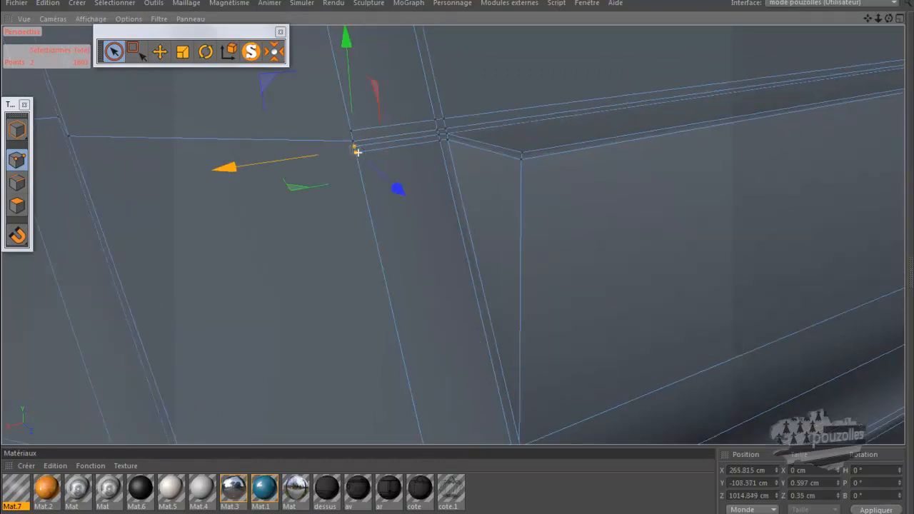
right_click(219, 118)
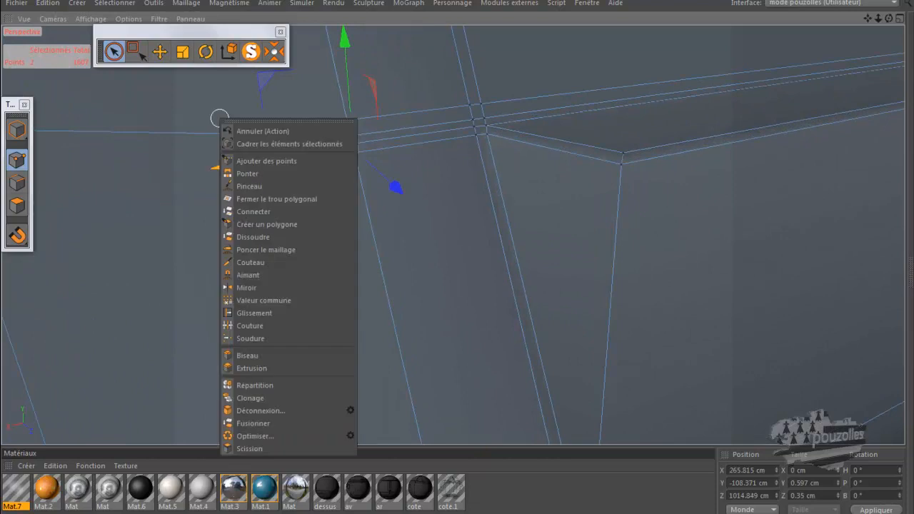
click(249, 338)
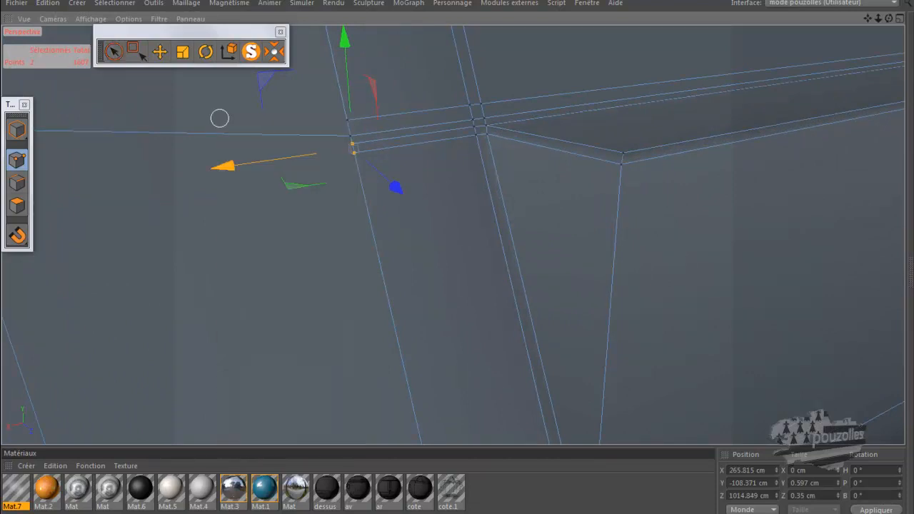
click(354, 152)
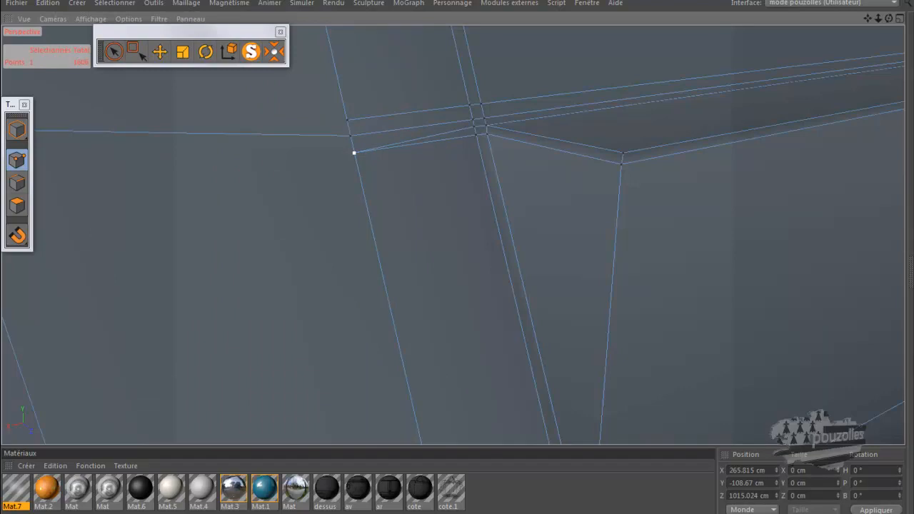
click(42, 512)
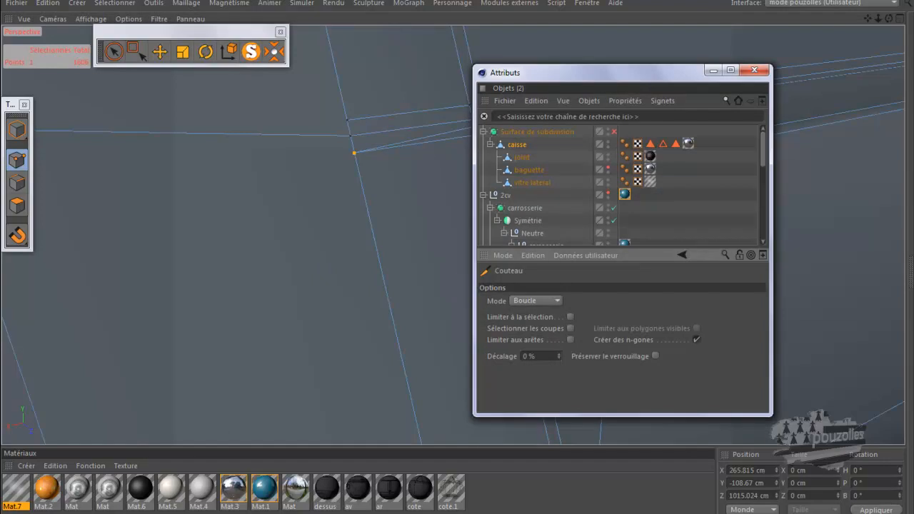
click(713, 70)
scroll(544, 185, down, 1)
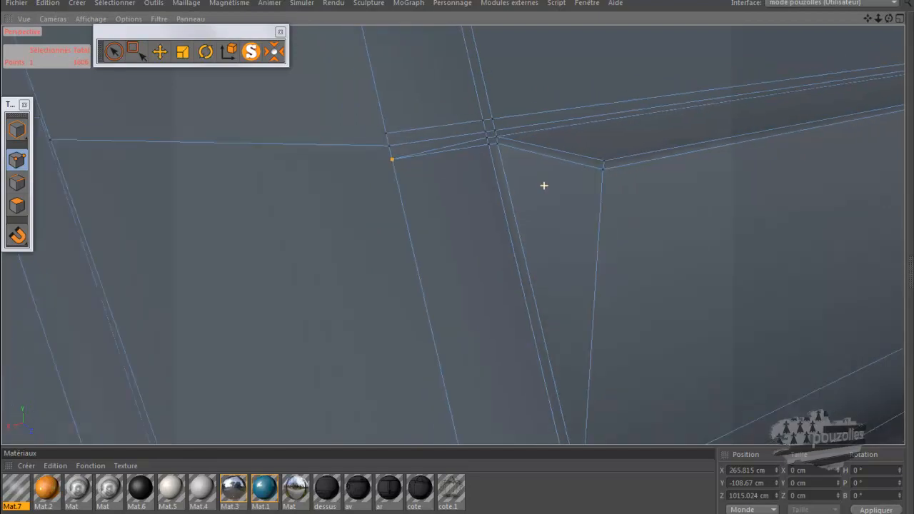
scroll(544, 185, down, 3)
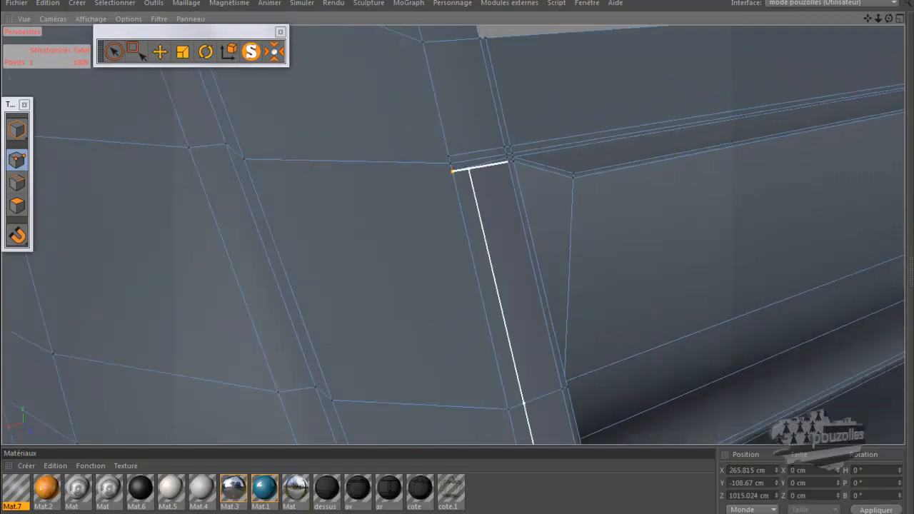
scroll(463, 180, up, 5)
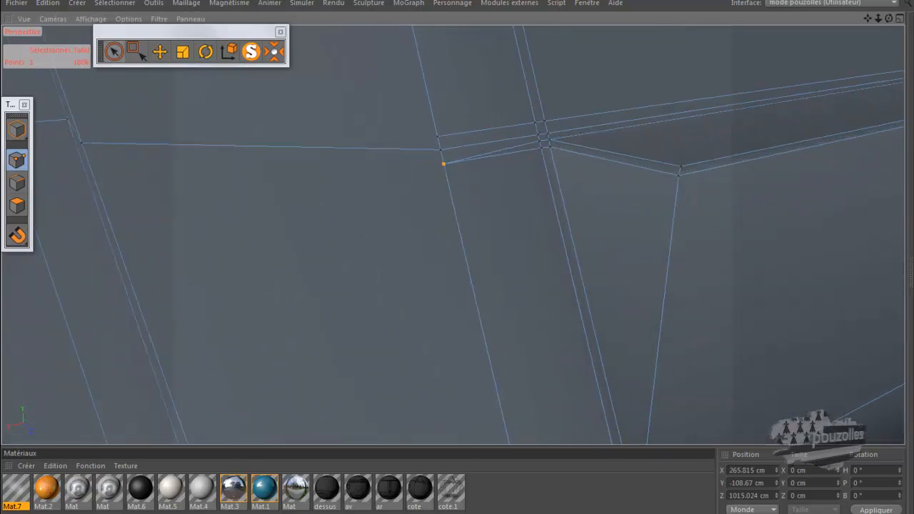
Select the three stacked points on the pillar's outer edge beside the upper groove and weld them at the middle point.
click(114, 51)
drag(431, 120, 447, 175)
right_click(242, 180)
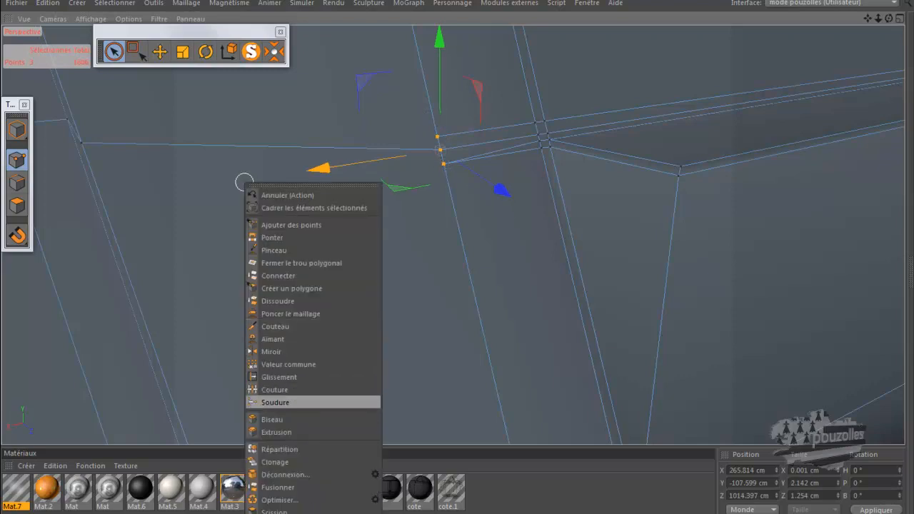
click(275, 403)
click(441, 150)
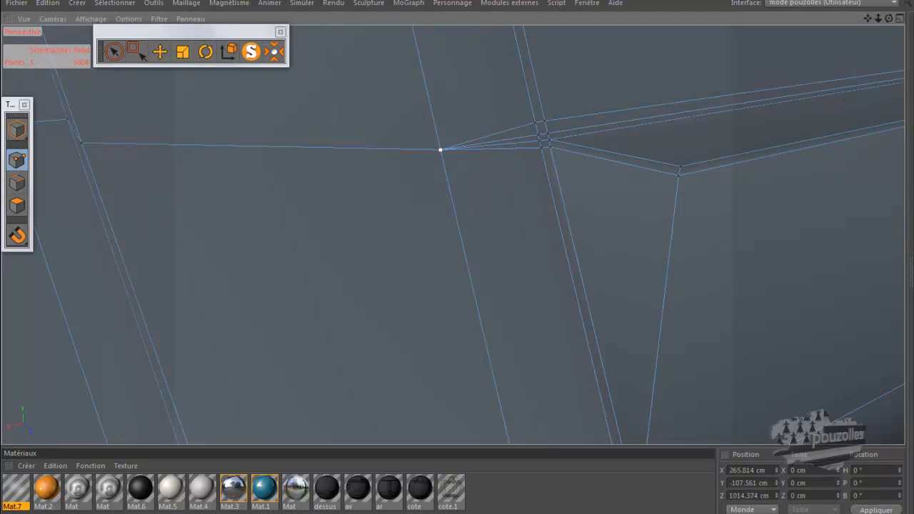
Weld the two middle points on the adjacent vertical support edge together at the upper one.
scroll(539, 149, up, 5)
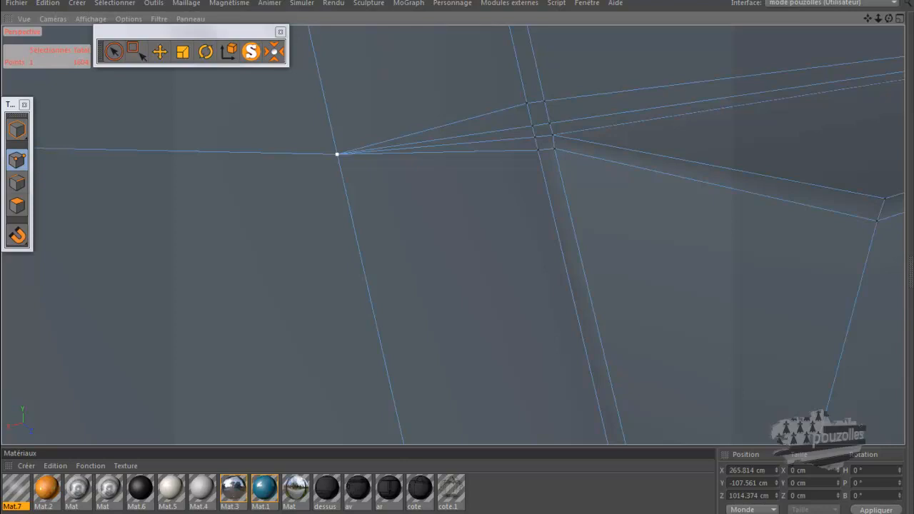
key(space)
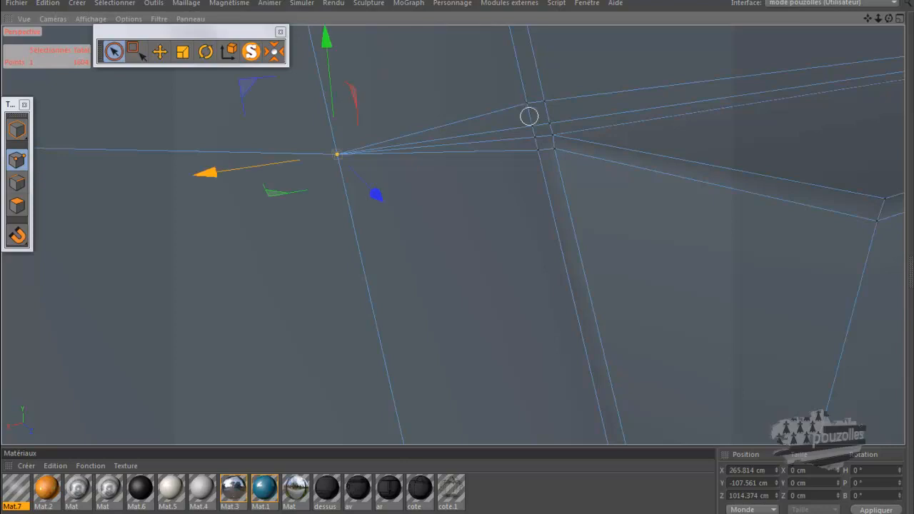
click(531, 133)
key(space)
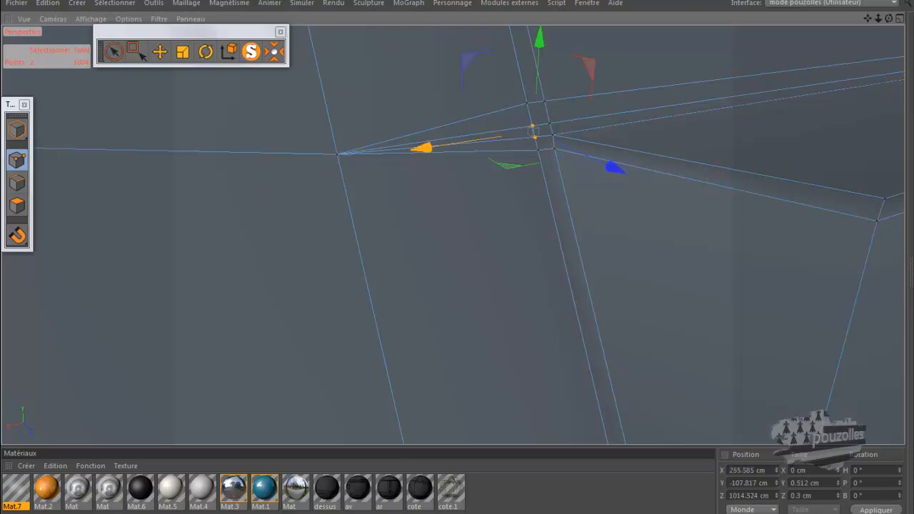
click(532, 126)
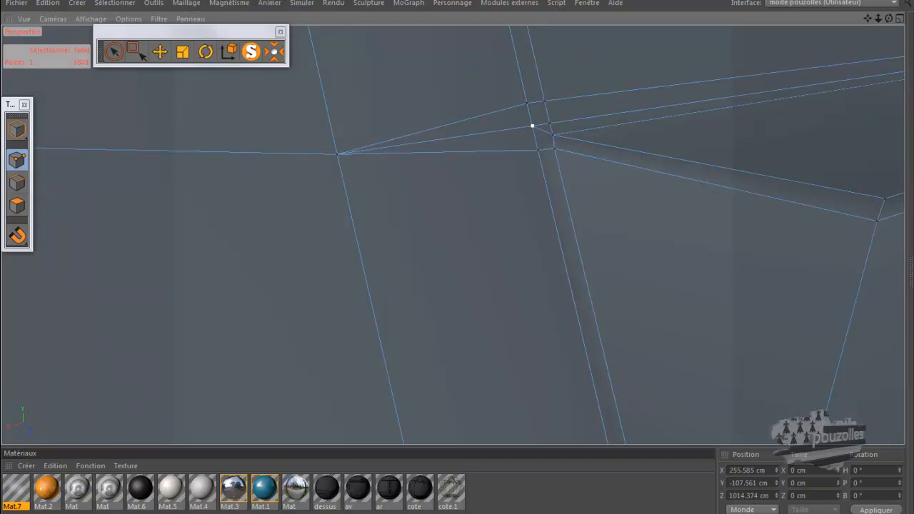
Slide the welded point on the vertical support edge slightly down, midway between the two points it connects to.
right_click(238, 119)
click(268, 436)
drag(532, 125, 533, 131)
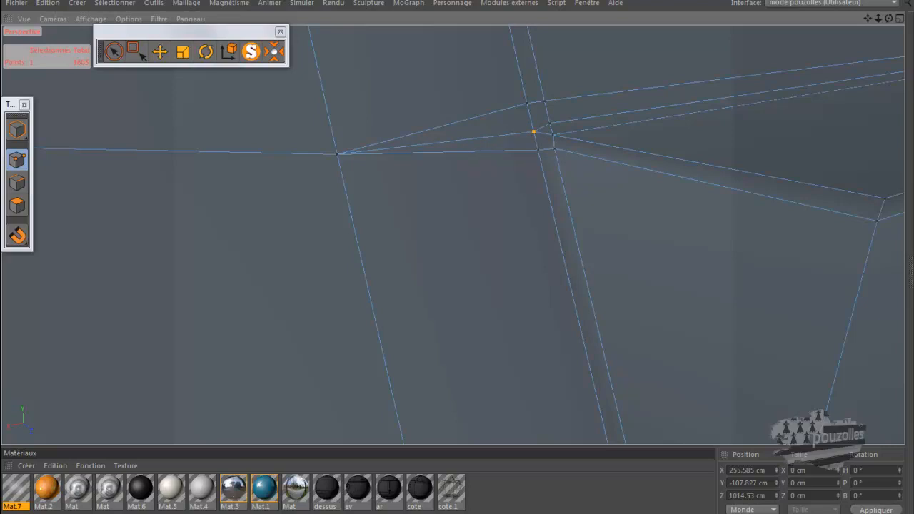
Set the Knife to Ligne mode and cut an extra point into the short vertical edge between the two junctions beside the pillar.
right_click(295, 173)
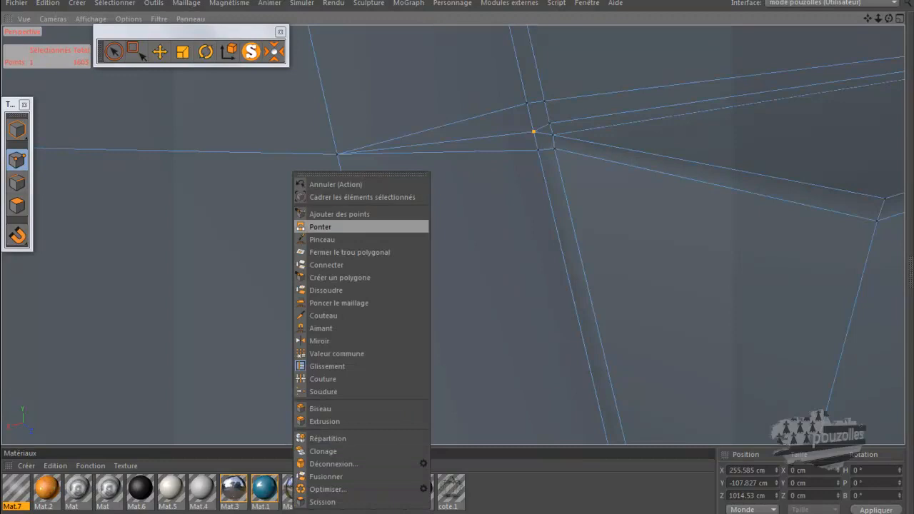
click(325, 315)
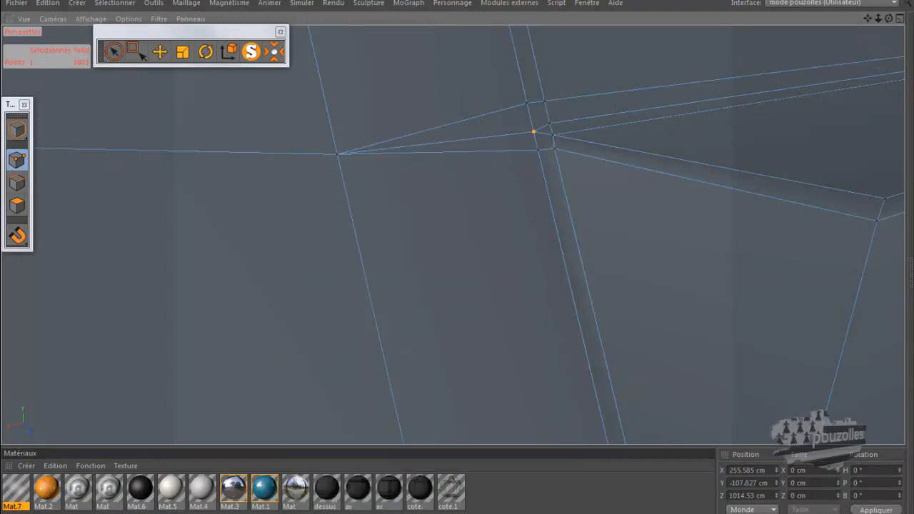
key(shift+F5)
click(535, 300)
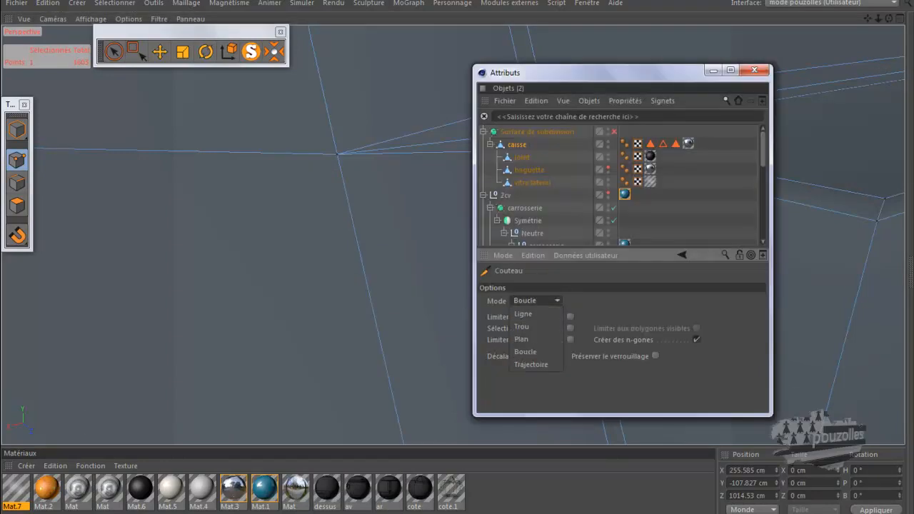
click(530, 312)
click(713, 71)
scroll(577, 130, up, 5)
scroll(577, 130, up, 5)
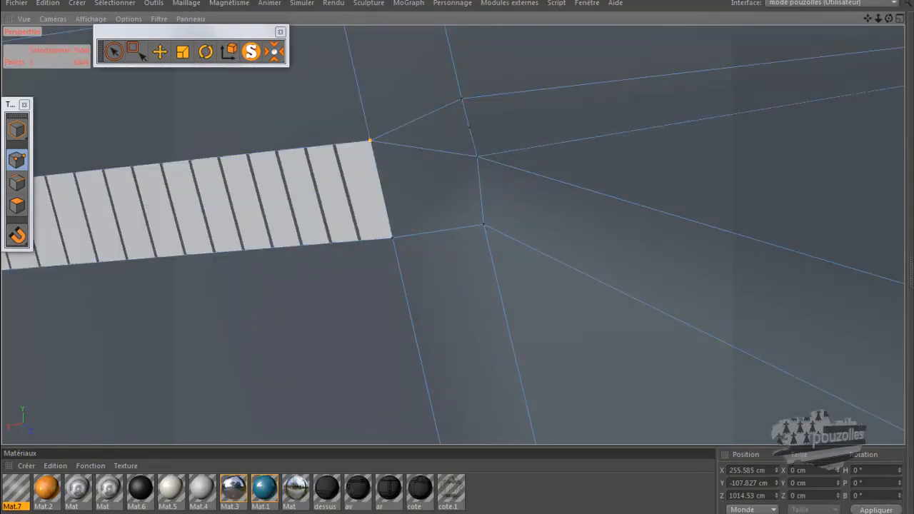
Try moving the welded pillar-edge point slightly along the X axis, and undo the move.
right_click(180, 194)
click(214, 389)
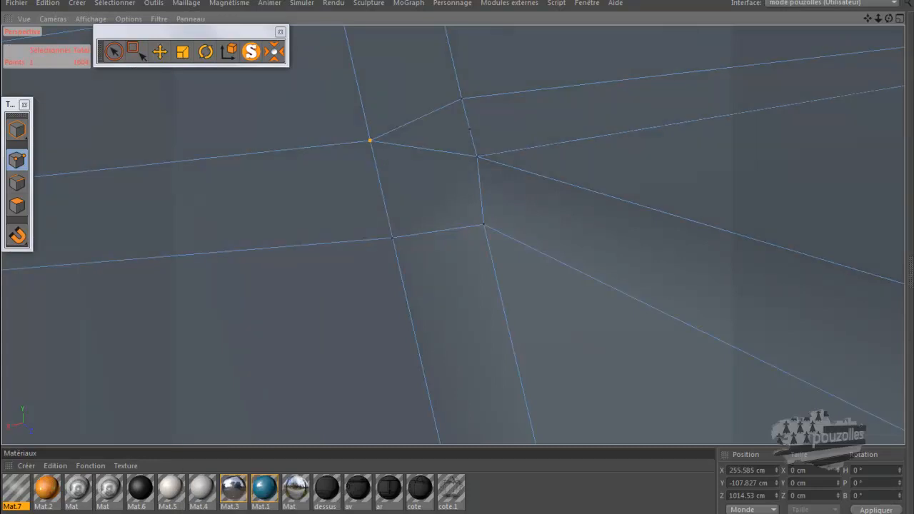
click(159, 52)
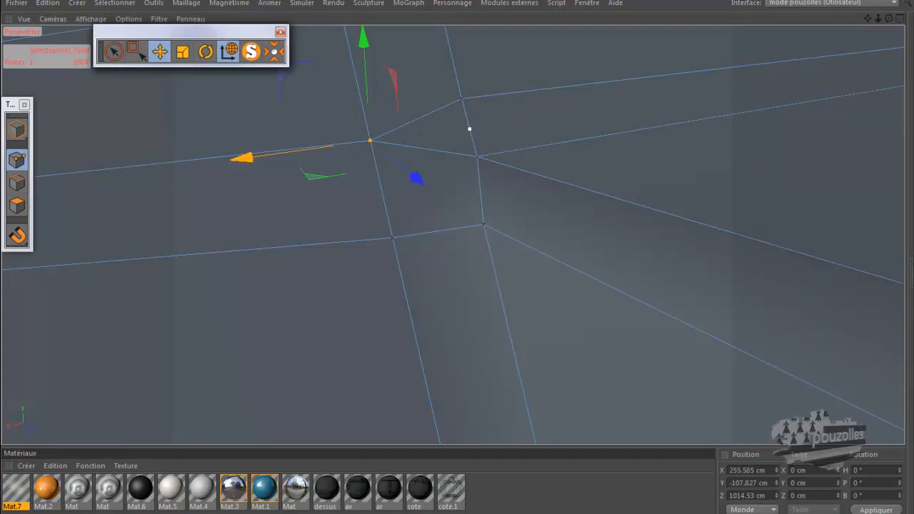
drag(244, 157, 248, 156)
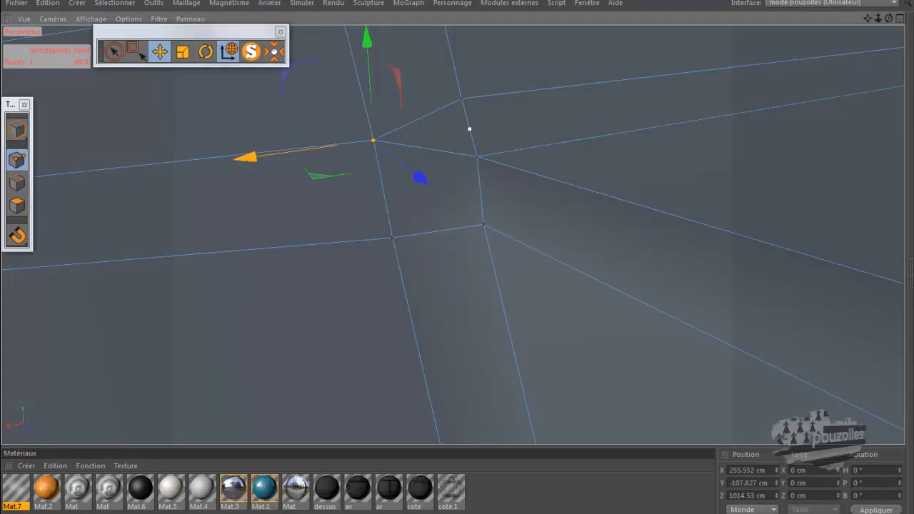
click(48, 3)
click(63, 16)
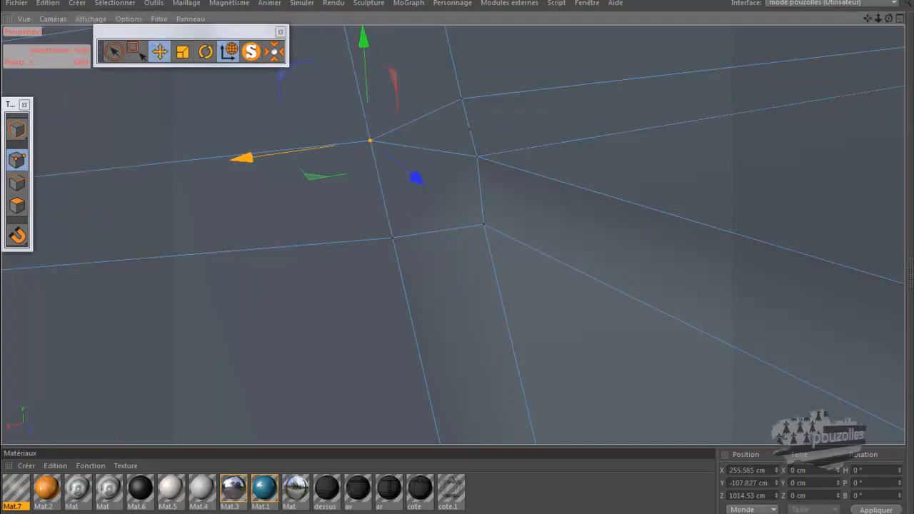
Select the point added on the short vertical edge and nudge it slightly away from the welded pillar-edge point.
click(469, 129)
drag(469, 130, 472, 129)
scroll(388, 183, down, 6)
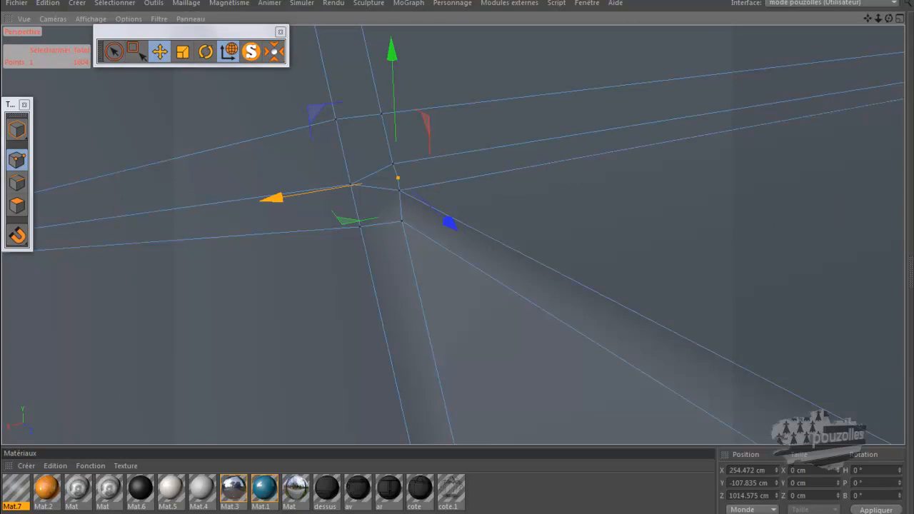
Enable the Surface de subdivision object and examine the smoothed mesh around the pillar junction.
click(51, 512)
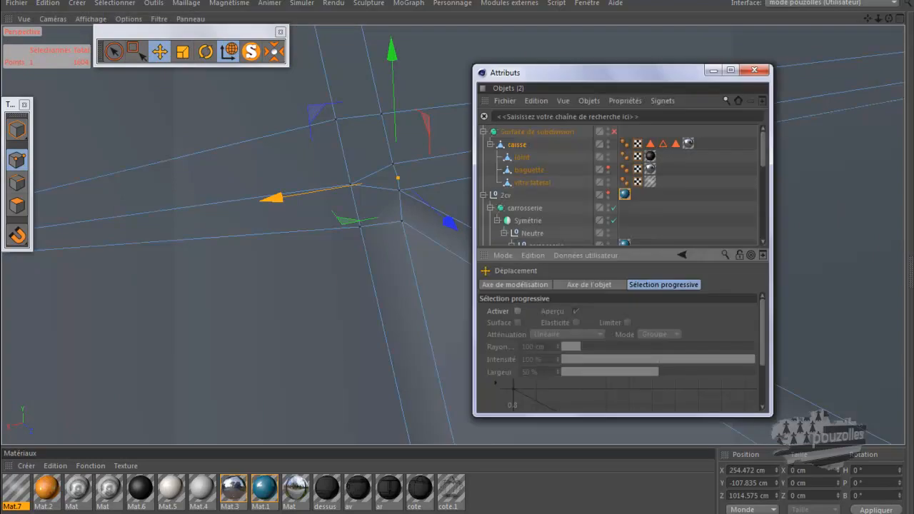
click(613, 131)
click(712, 70)
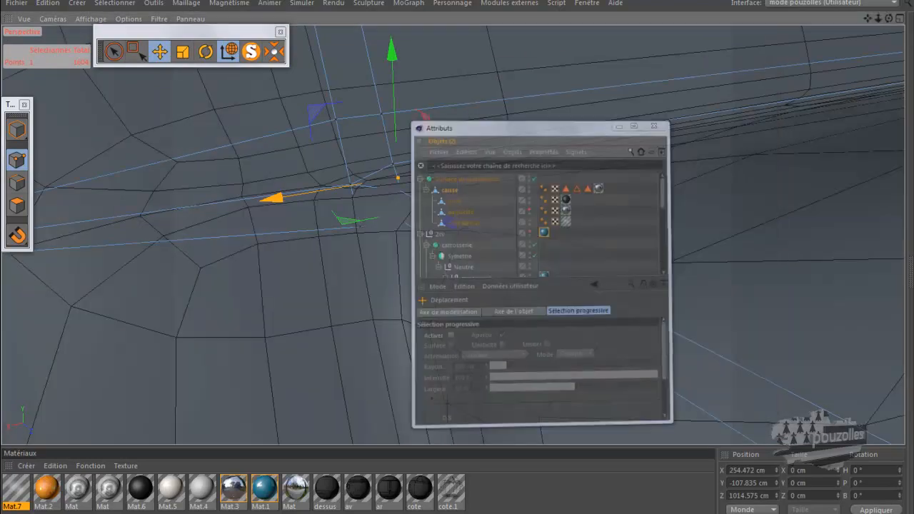
scroll(577, 195, up, 4)
scroll(577, 196, up, 3)
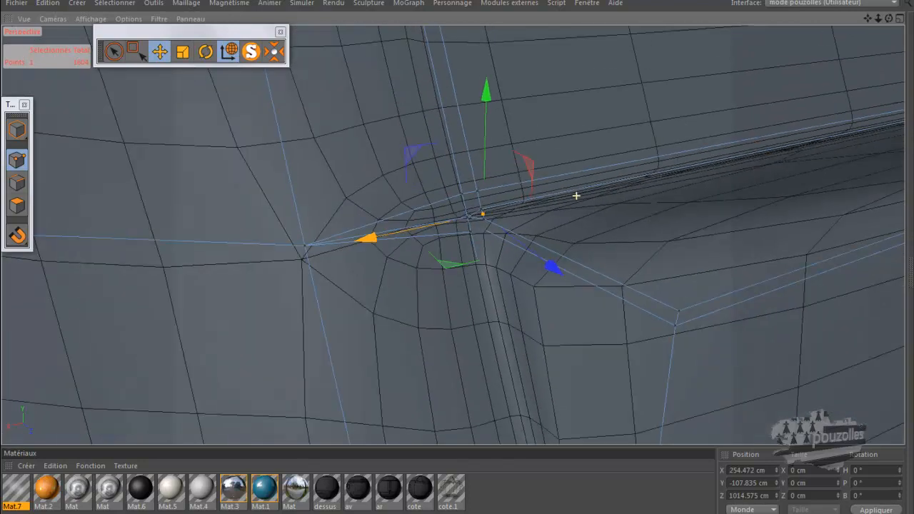
scroll(455, 262, up, 1)
scroll(455, 261, up, 5)
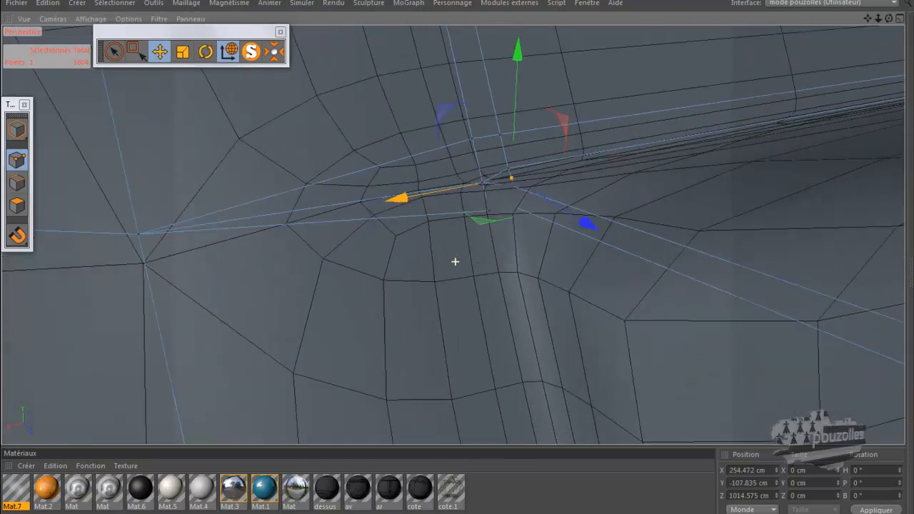
Dissolve the middle of the three edges fanning out across the pillar to the junction, and turn the subdivision surface off.
click(17, 183)
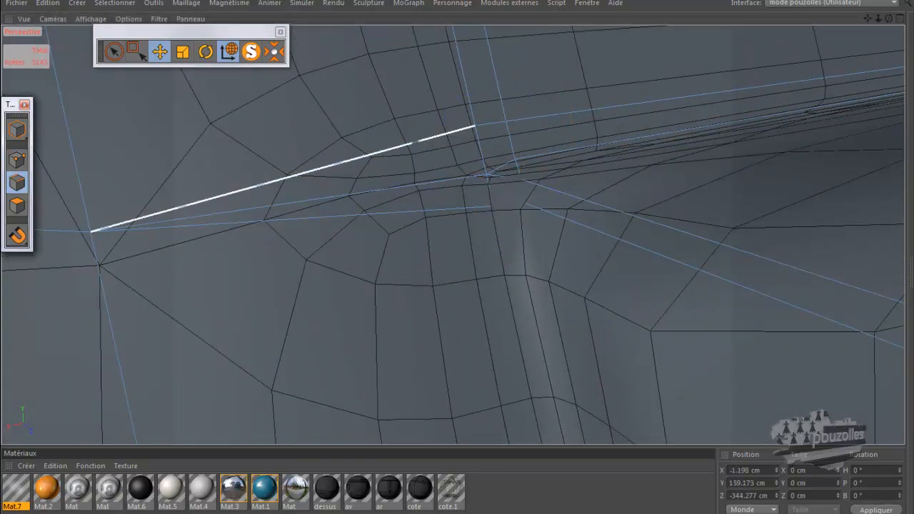
click(363, 192)
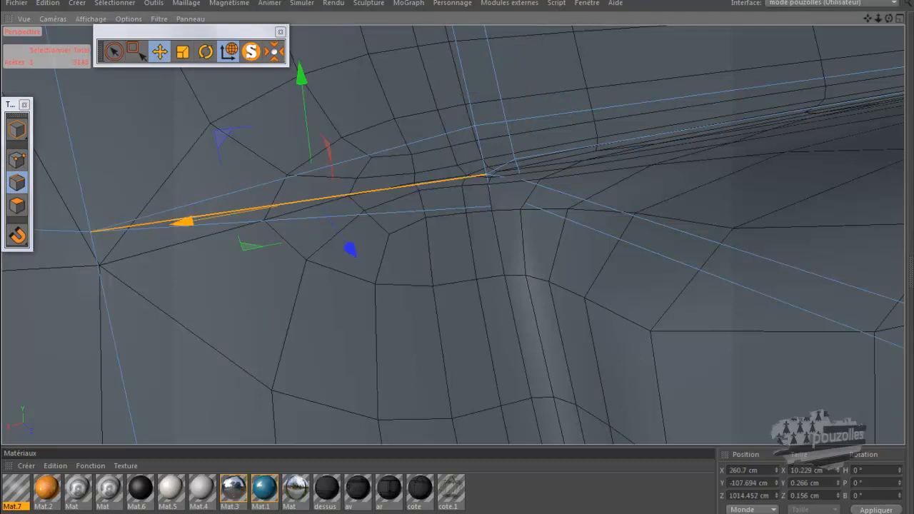
right_click(331, 179)
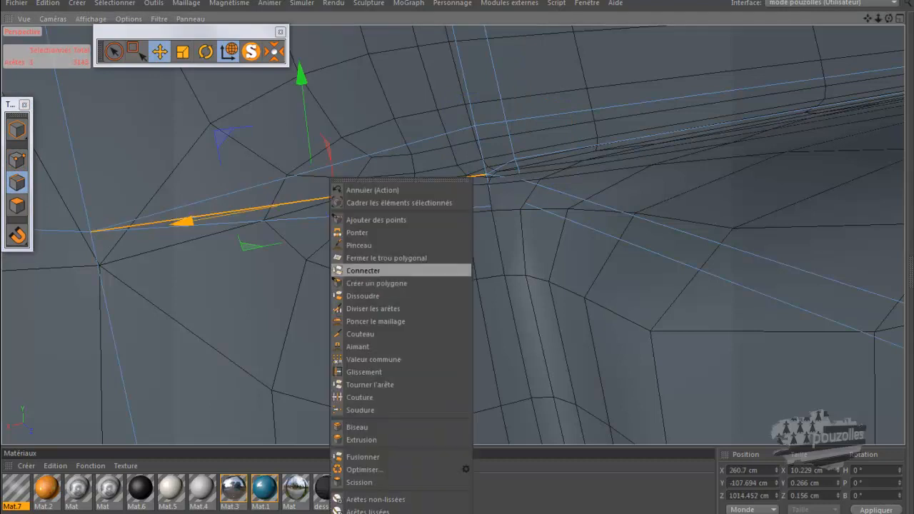
click(363, 296)
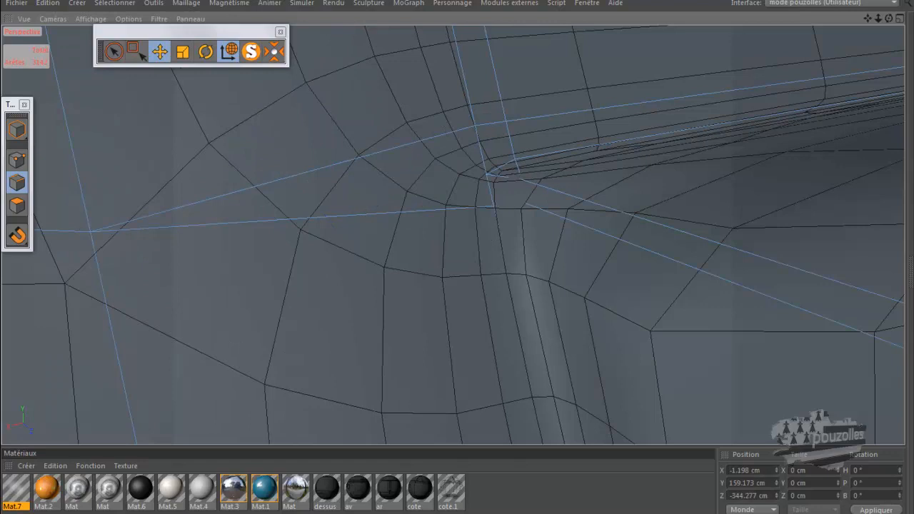
scroll(354, 293, down, 6)
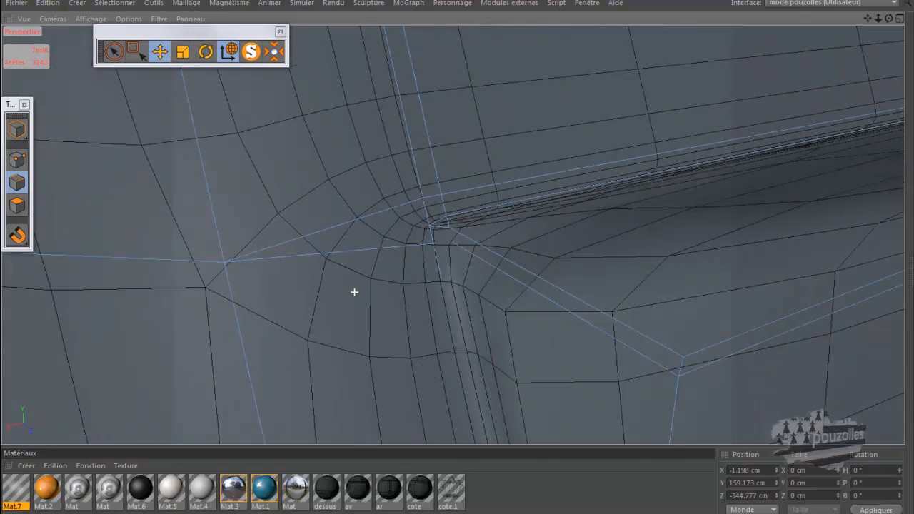
key(alt+Tab)
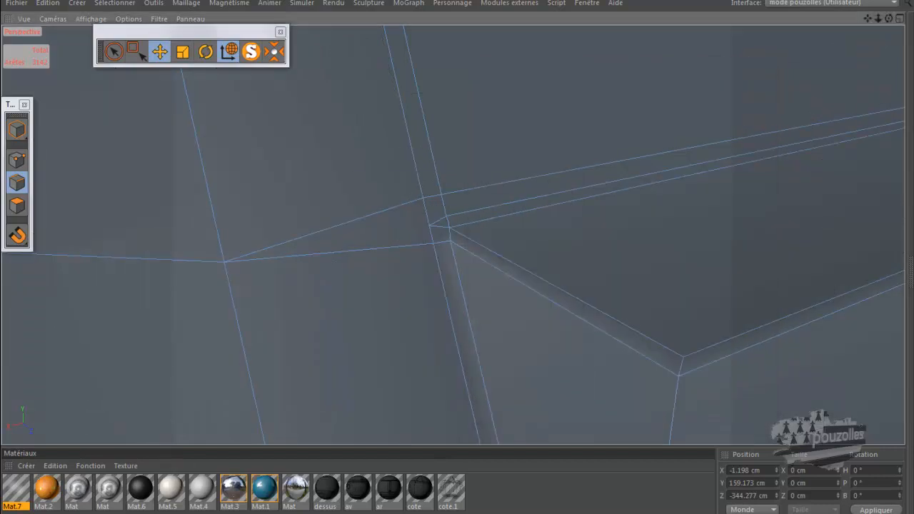
Set the Knife to Boucle mode and cut a support loop on the rear panel close beside the pillar's vertical edges.
key(k)
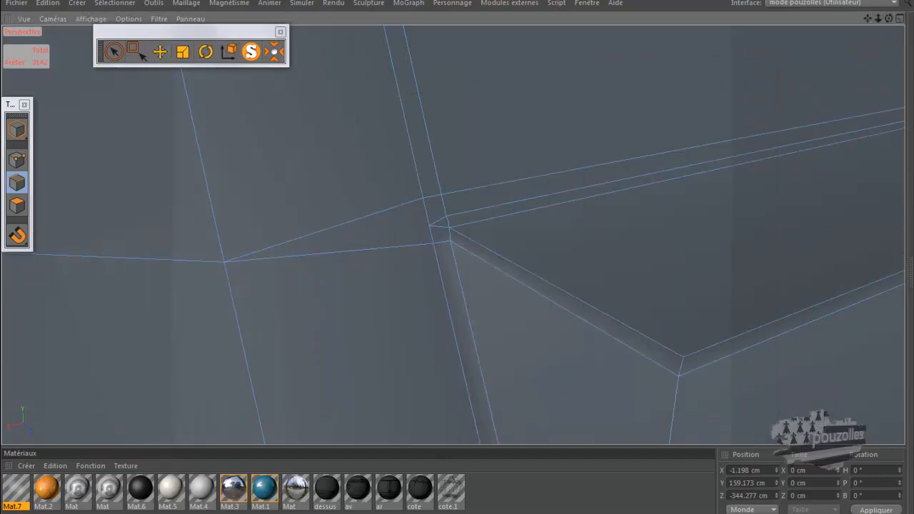
key(alt+Tab)
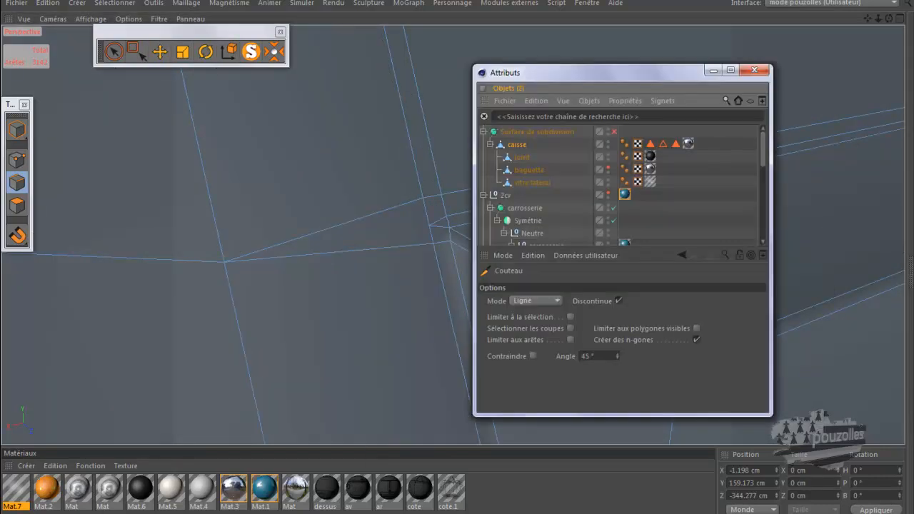
click(537, 300)
click(526, 351)
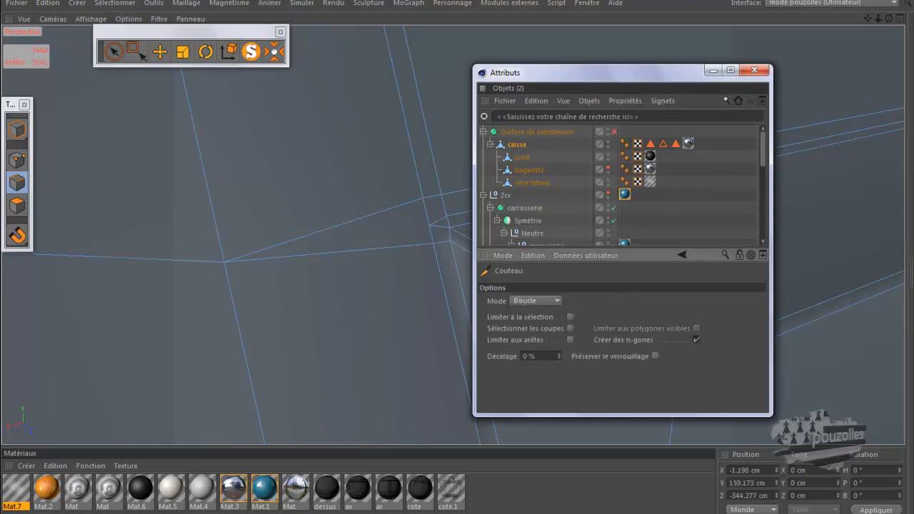
click(713, 70)
alt+right_drag(584, 243, 583, 244)
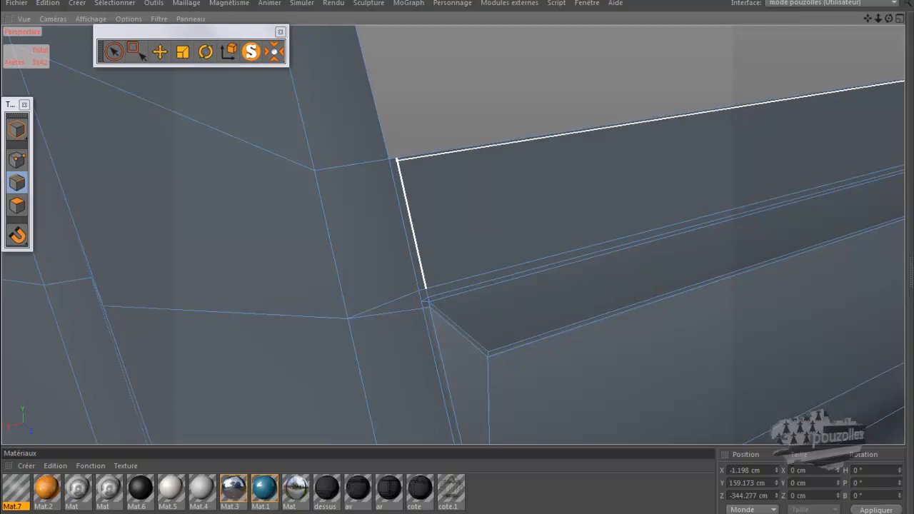
click(405, 158)
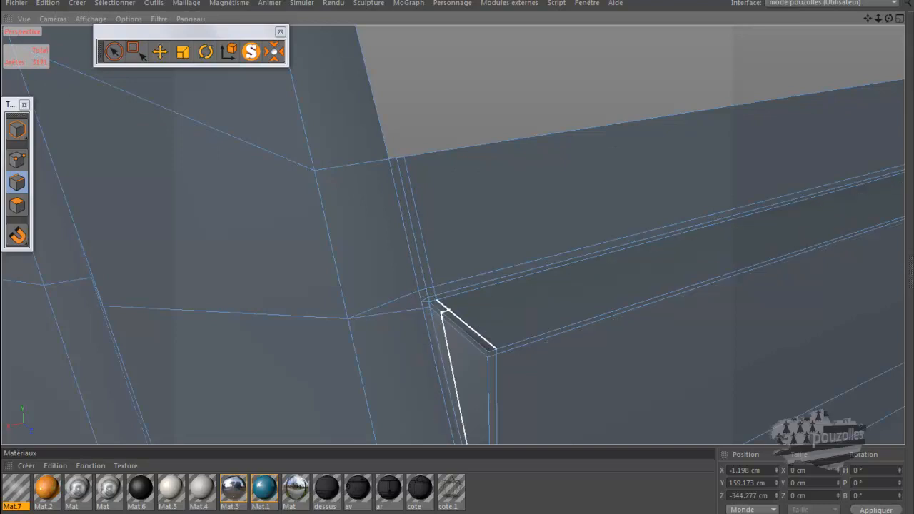
Cut a lengthwise support loop on the rear panel's upper ledge, close to its inner crease.
scroll(300, 209, down, 2)
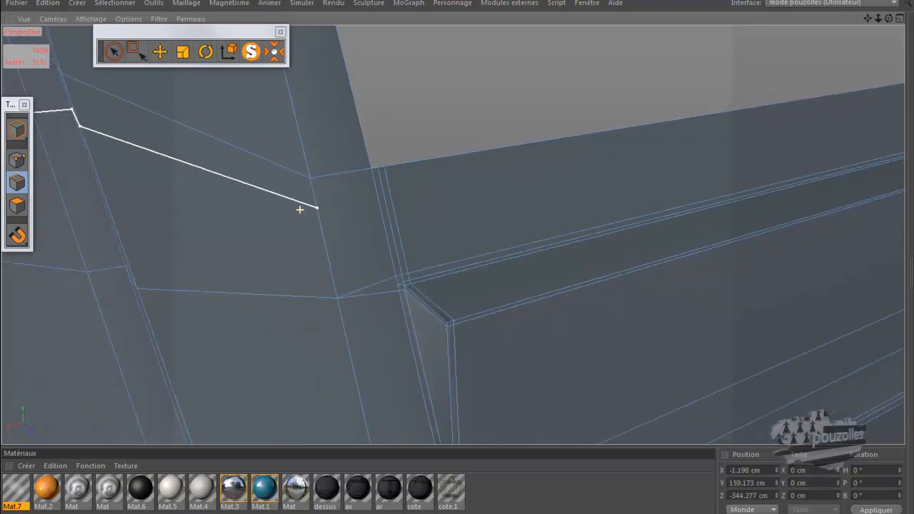
scroll(299, 209, down, 4)
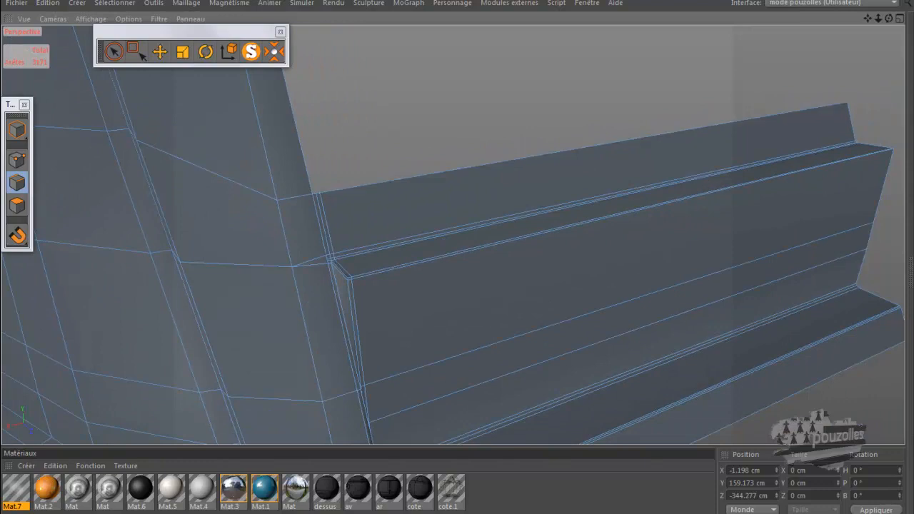
drag(888, 19, 707, 33)
scroll(526, 191, down, 2)
alt+drag(526, 191, 480, 200)
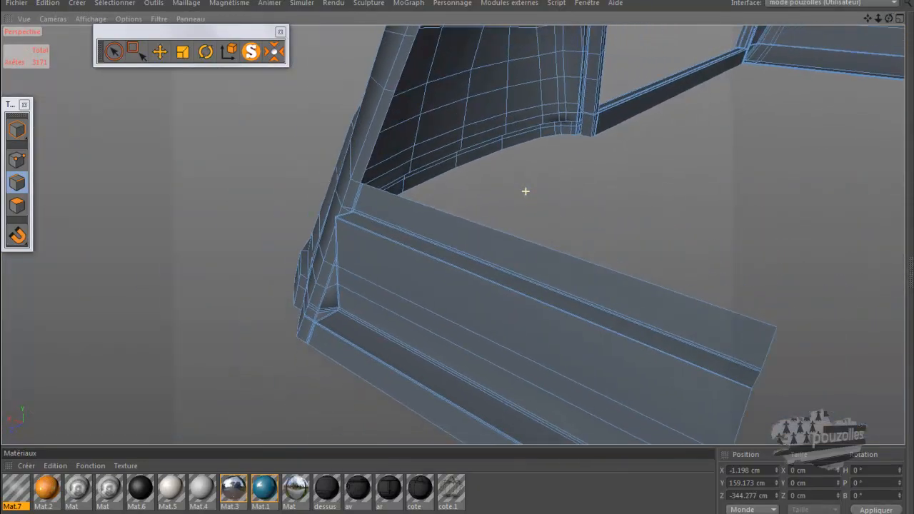
scroll(278, 226, down, 2)
scroll(656, 360, up, 3)
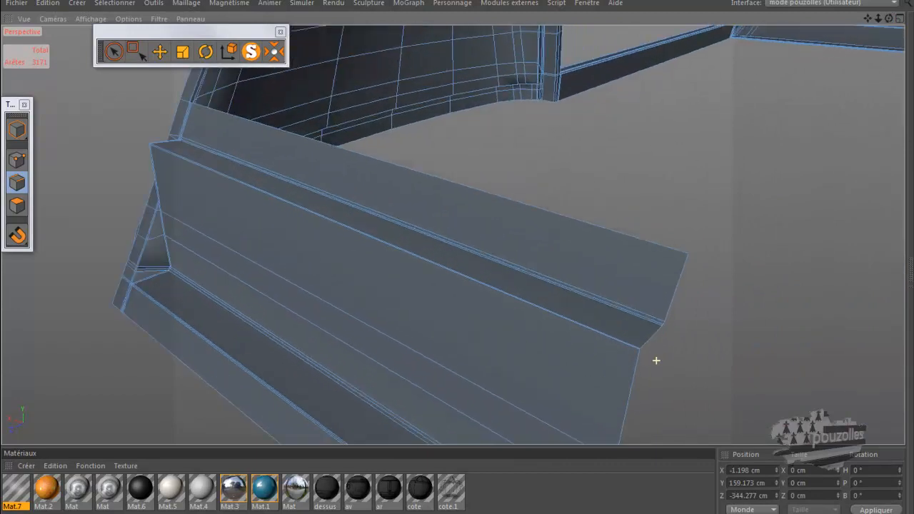
scroll(656, 361, up, 4)
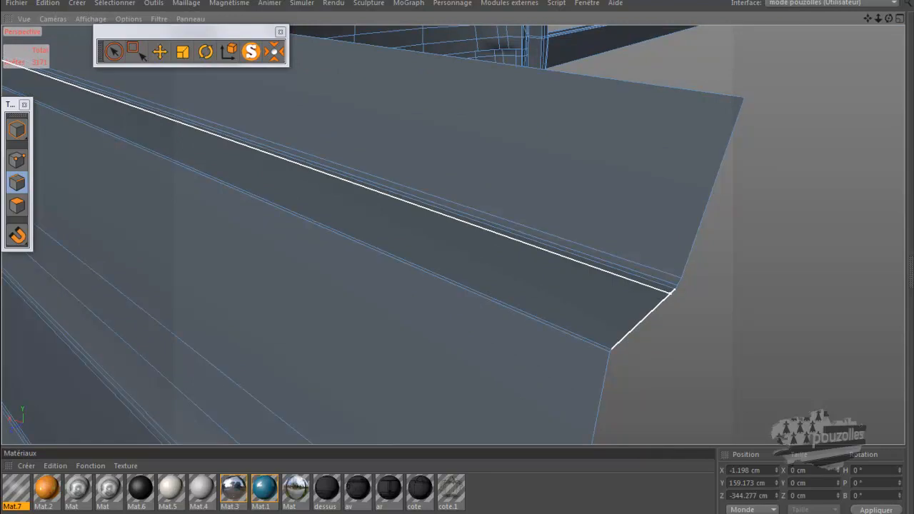
click(671, 294)
scroll(728, 255, down, 5)
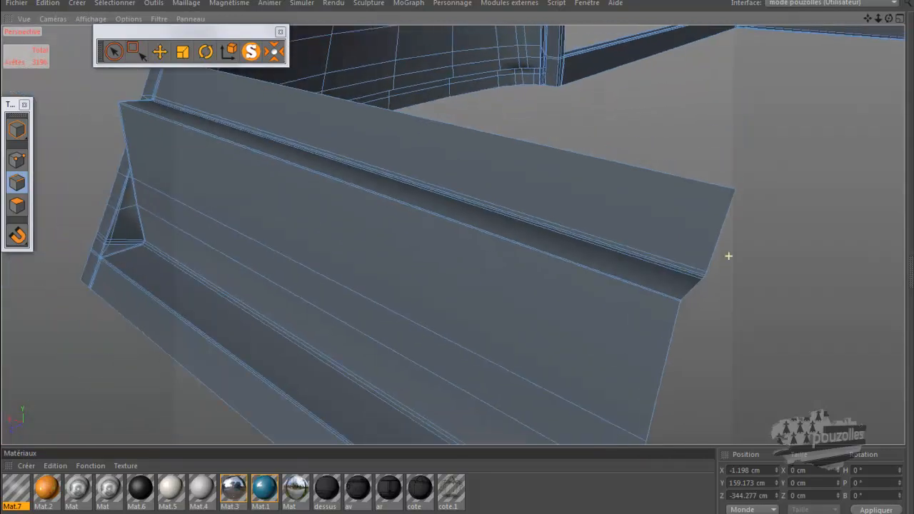
Examine the unsmoothed mesh at the rear panel's ends and its upper corner against the pillar.
scroll(728, 255, up, 1)
alt+drag(453, 235, 726, 105)
scroll(726, 105, down, 2)
scroll(727, 105, down, 3)
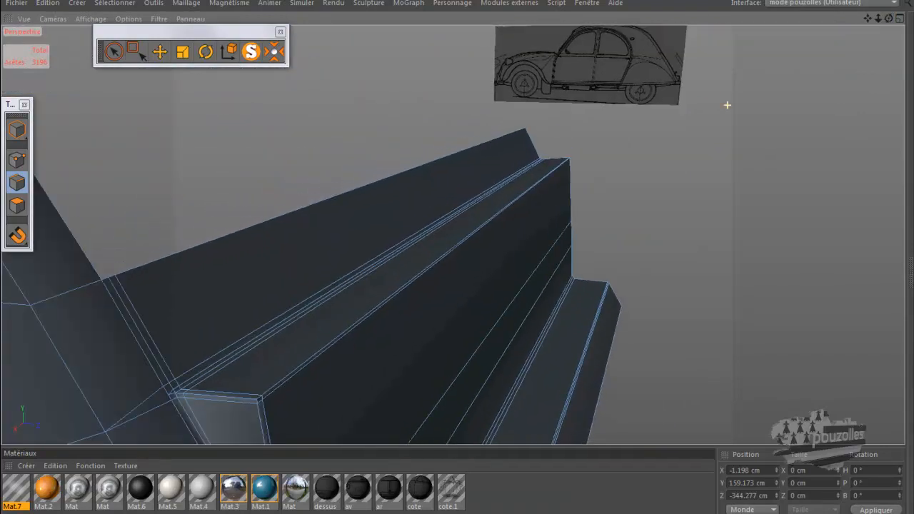
scroll(332, 342, up, 3)
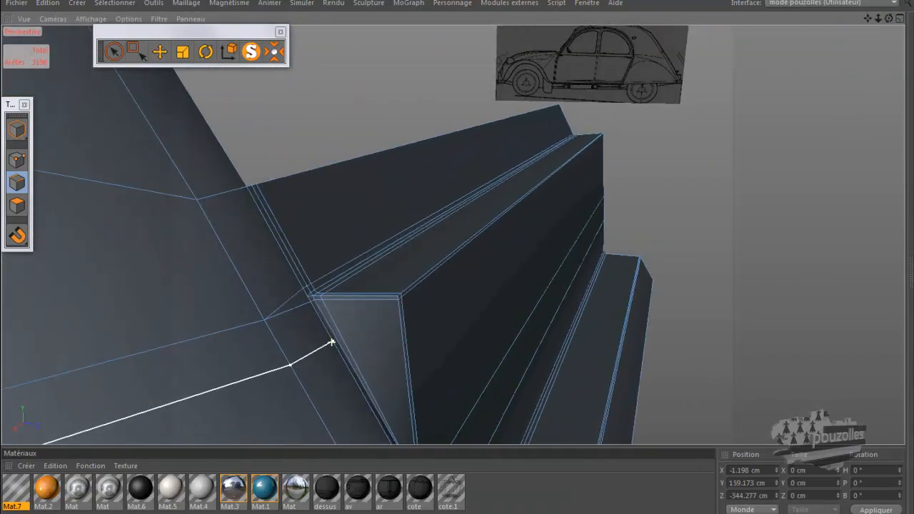
scroll(331, 341, up, 4)
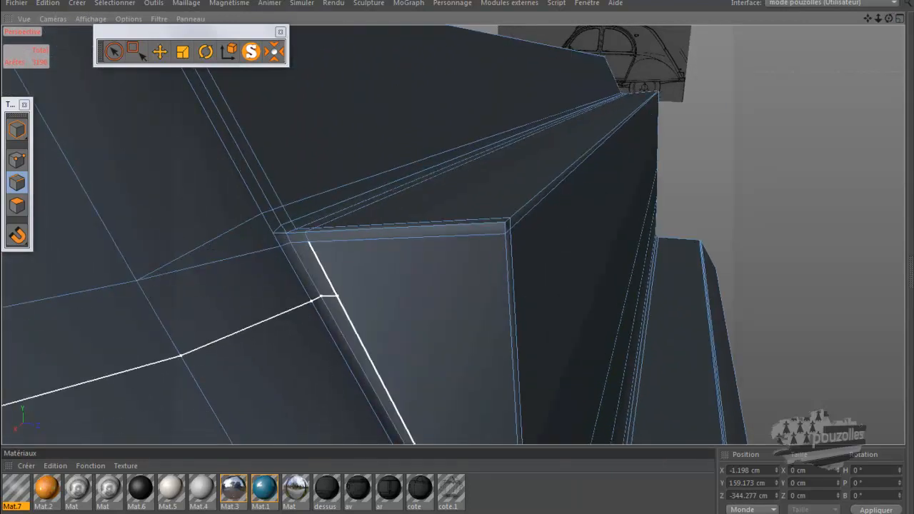
scroll(378, 179, down, 2)
scroll(378, 179, down, 2)
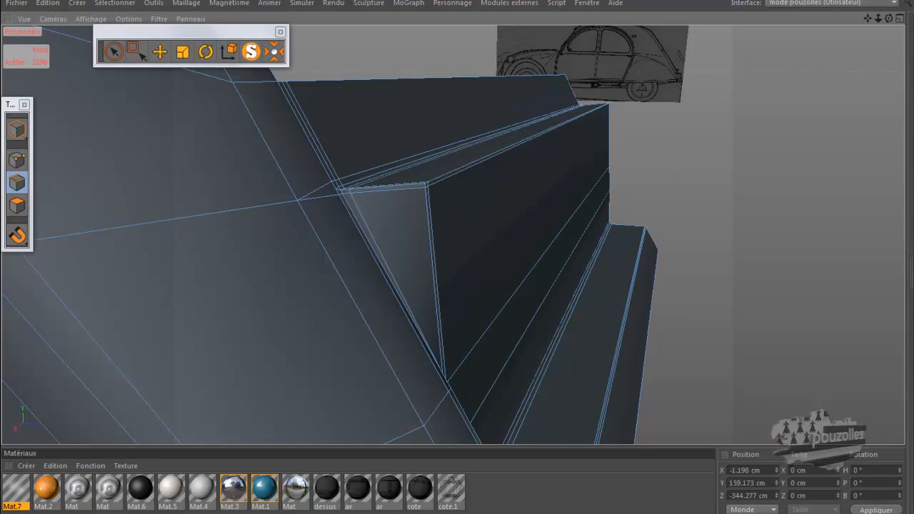
Enable the Surface de subdivision object and inspect the smoothed mesh at the panel's upper corner and the pillar's lower junction.
key(alt+Tab)
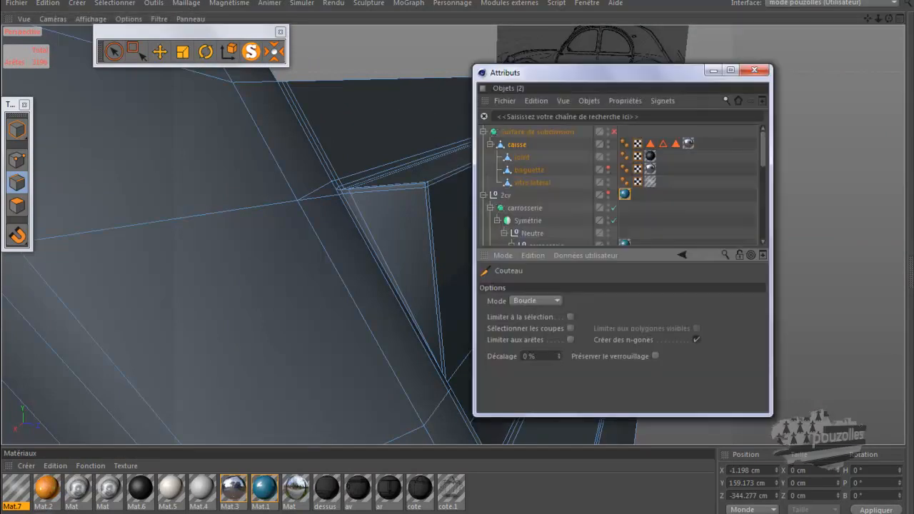
click(614, 132)
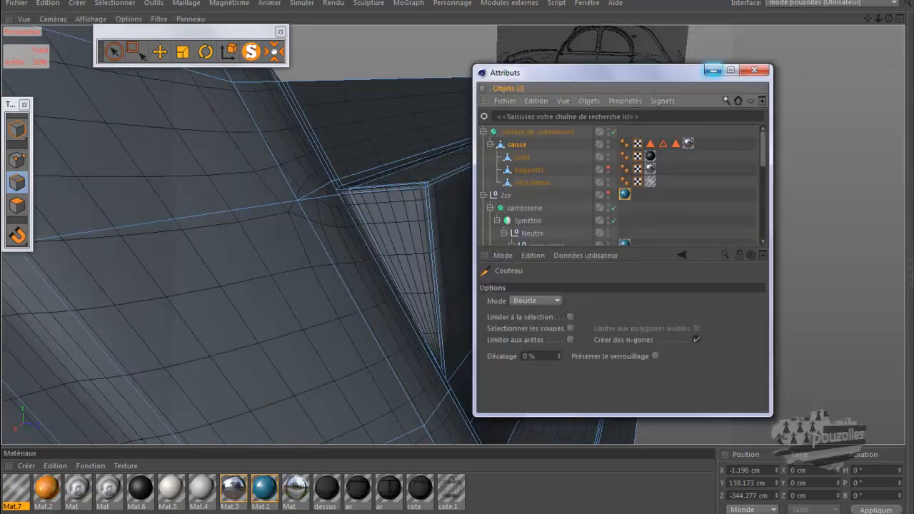
click(713, 71)
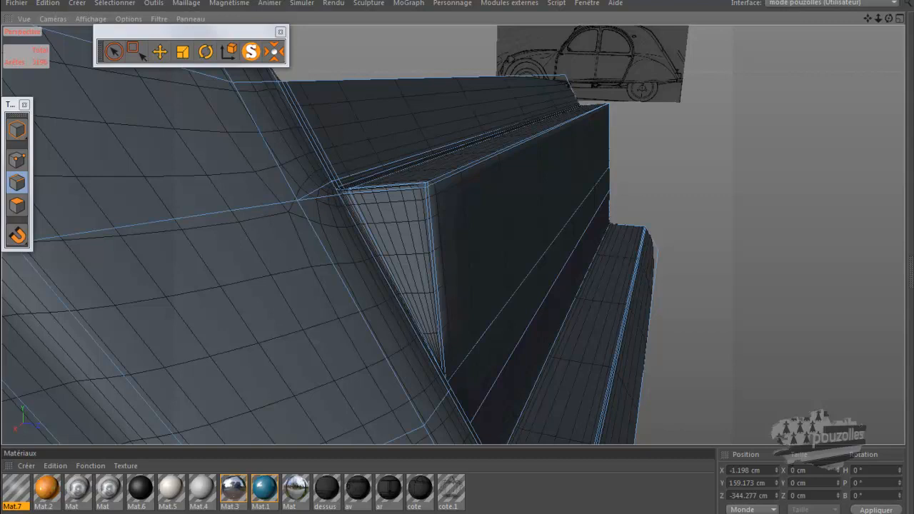
drag(889, 18, 885, 16)
alt+drag(452, 235, 455, 250)
alt+right_drag(348, 427, 349, 428)
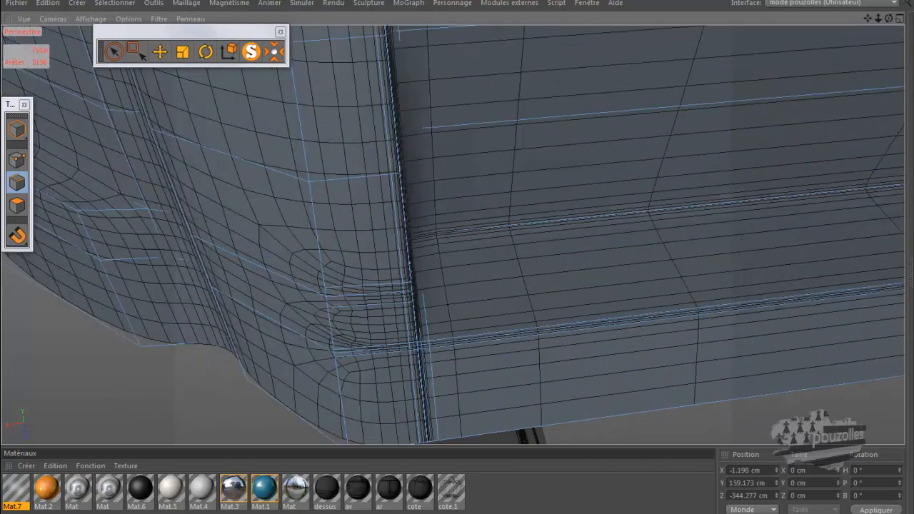
alt+drag(359, 404, 359, 405)
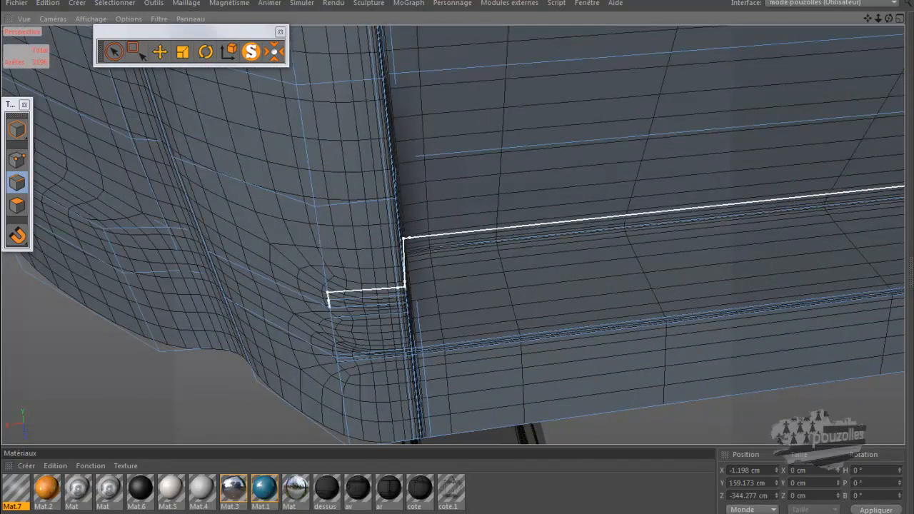
alt+drag(265, 388, 239, 383)
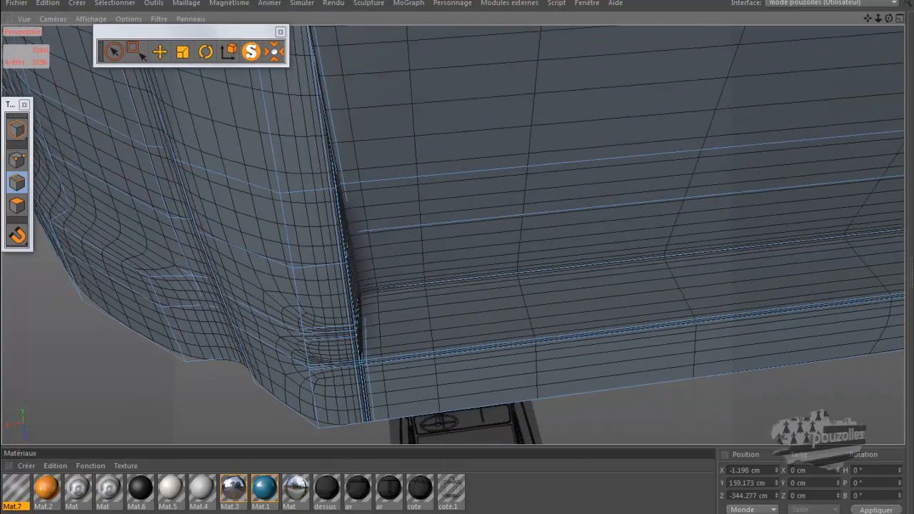
Turn the subdivision surface off and set the Knife to Ligne mode.
key(alt+Tab)
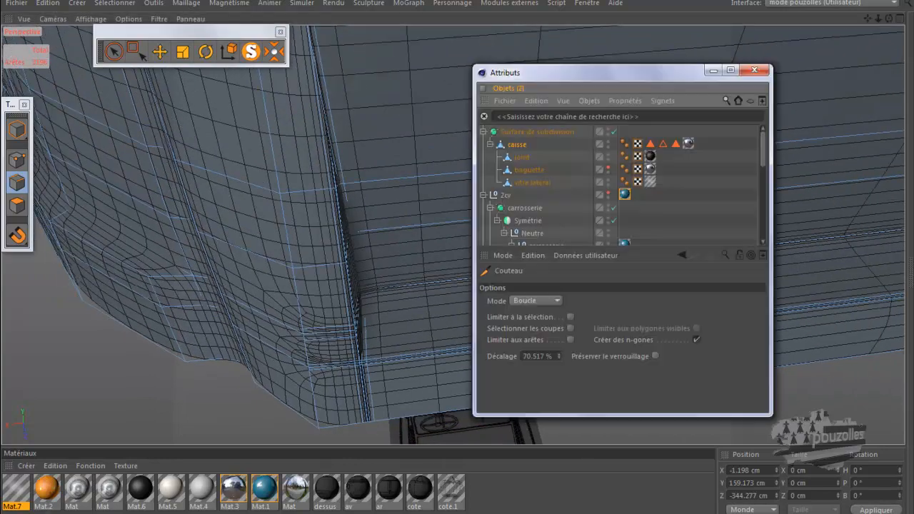
key(q)
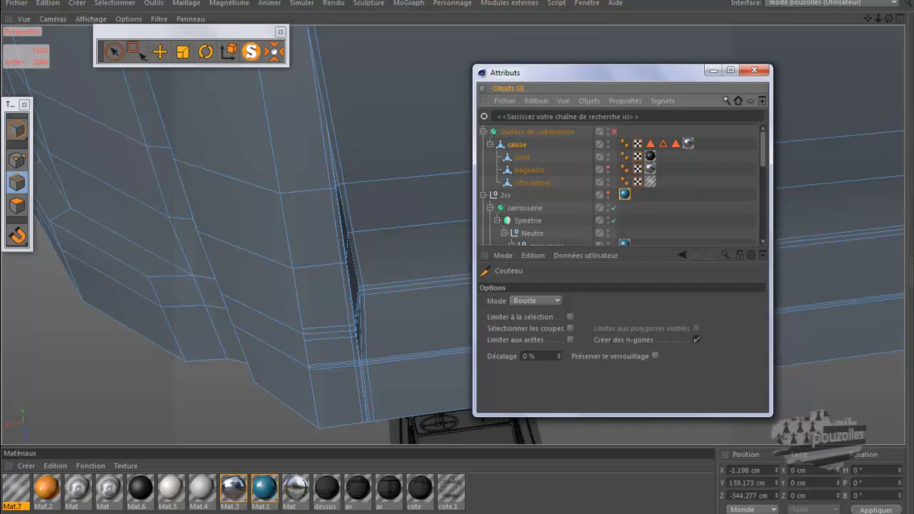
click(537, 301)
click(522, 314)
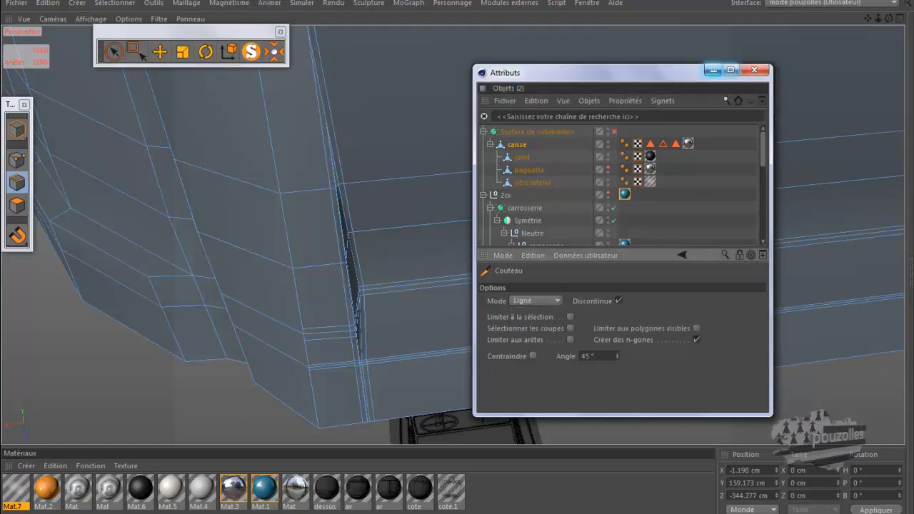
click(753, 70)
scroll(704, 129, down, 3)
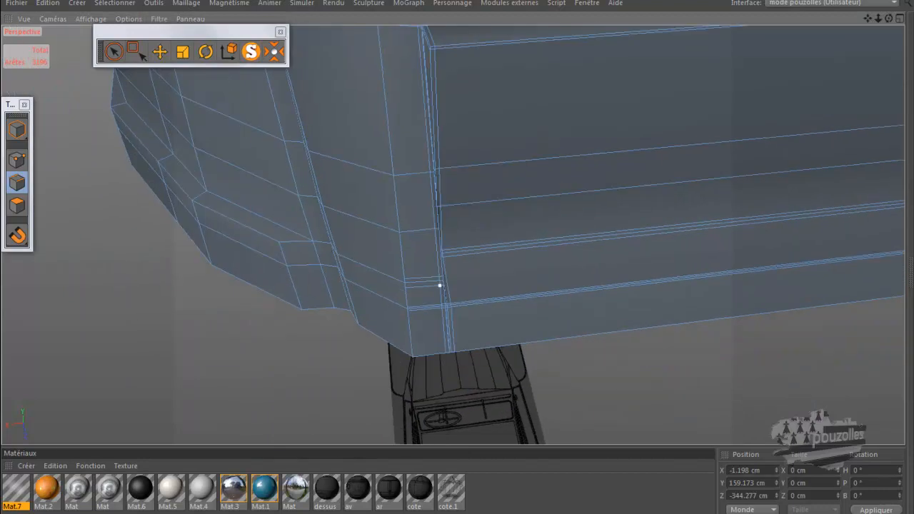
scroll(443, 285, up, 5)
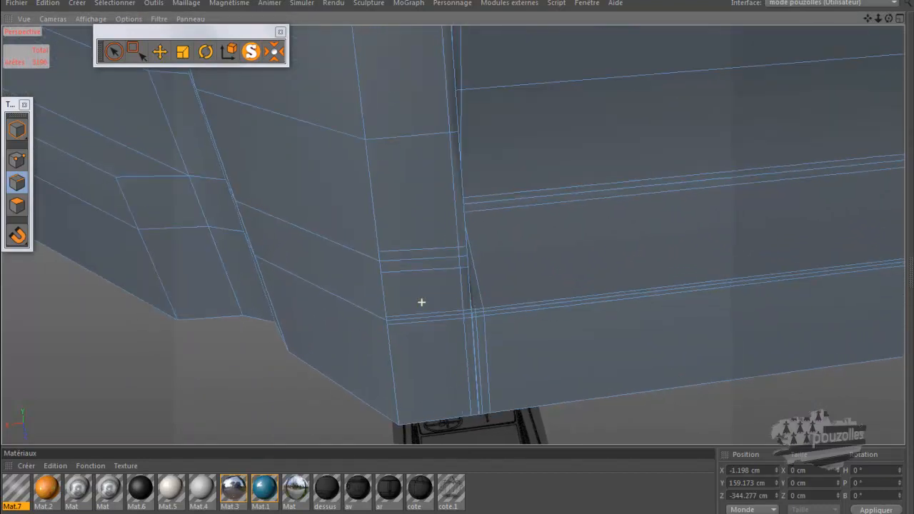
Weld the three closely spaced points on the pillar's outer edge at the lower junction onto the middle one.
click(113, 51)
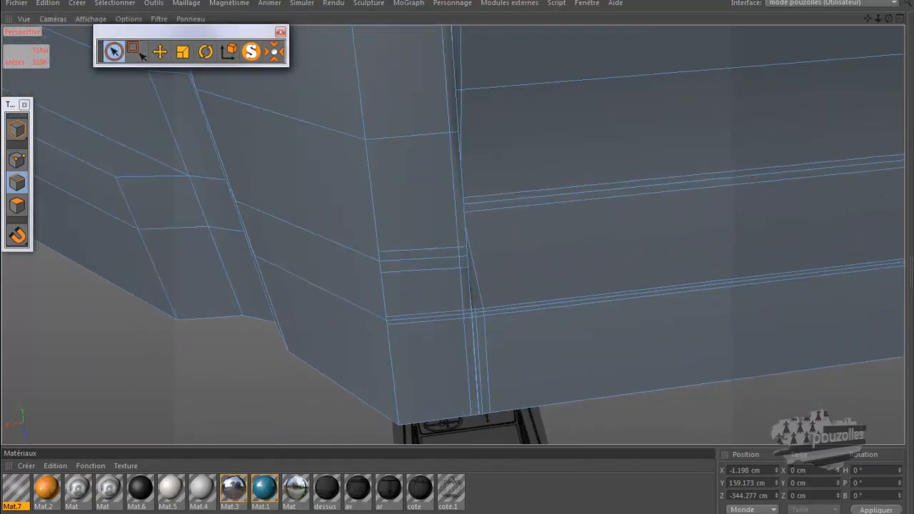
click(17, 160)
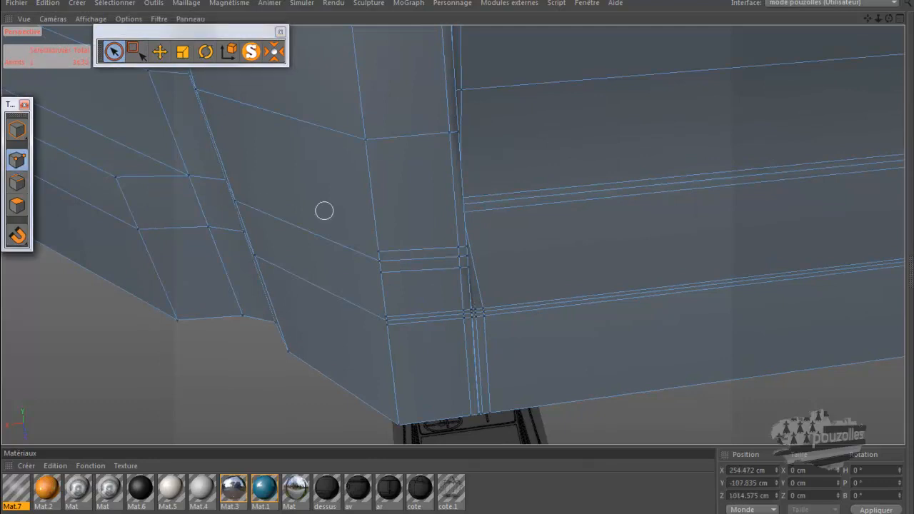
click(378, 253)
shift+click(380, 272)
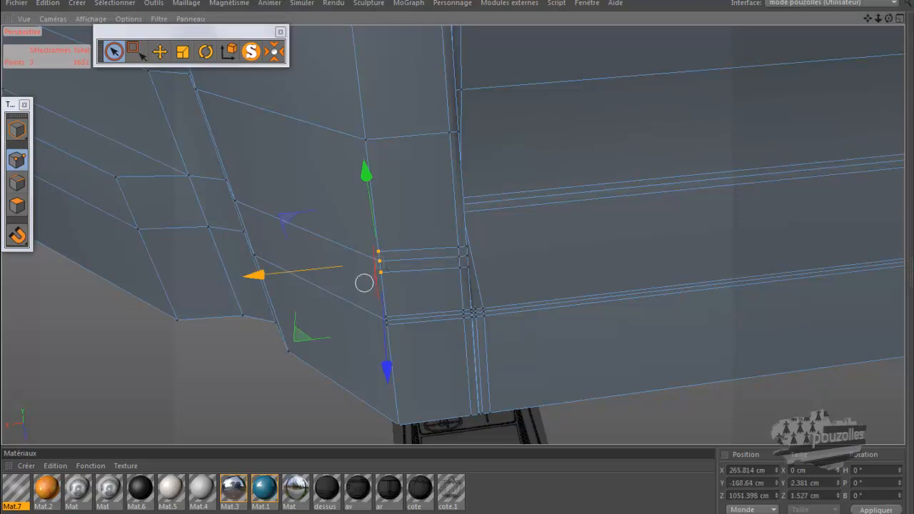
drag(888, 19, 810, 86)
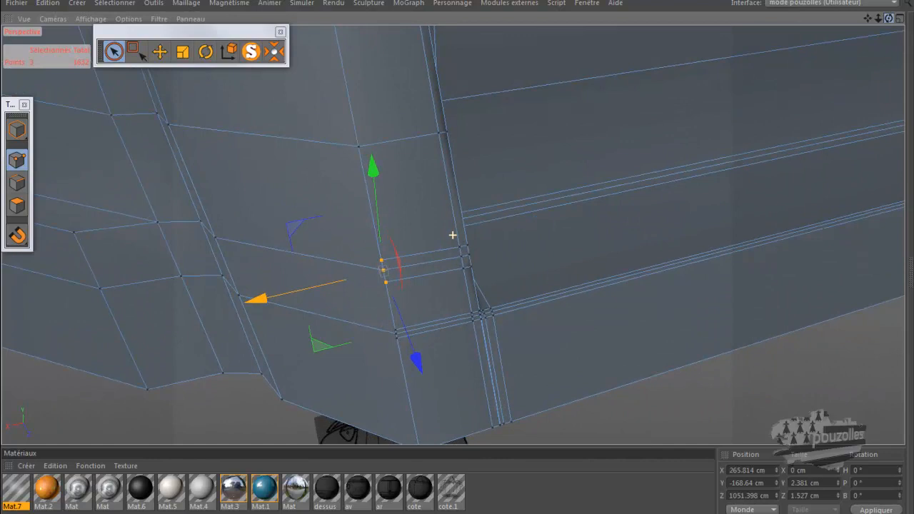
right_click(269, 170)
click(300, 390)
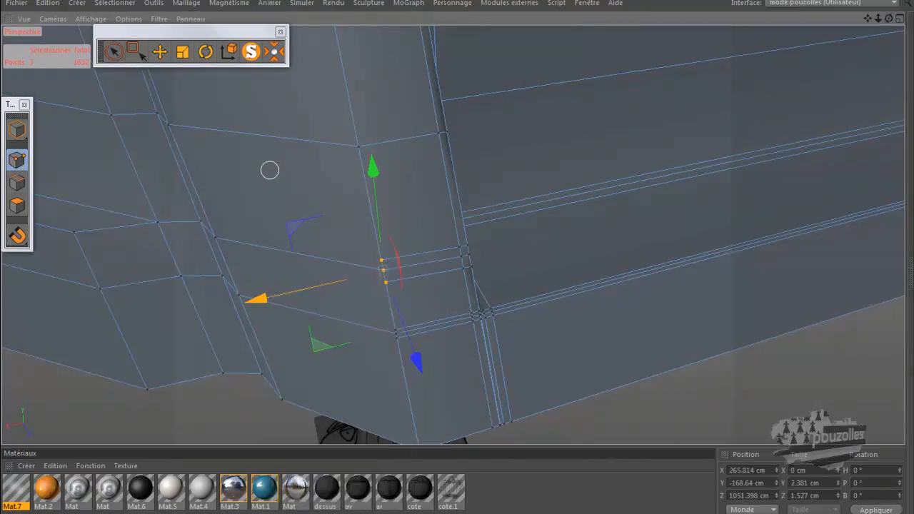
click(383, 270)
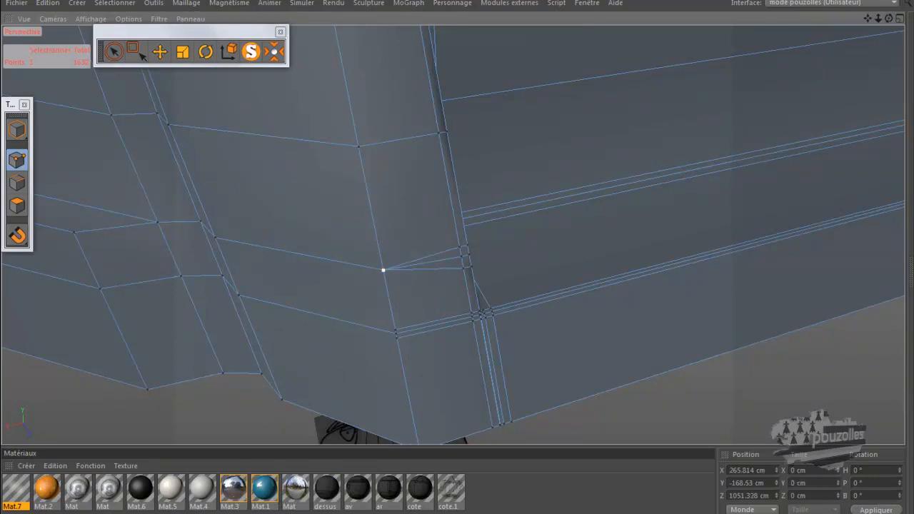
Dissolve the middle of the three edges fanning out from the welded point at the pillar's lower junction.
right_click(329, 197)
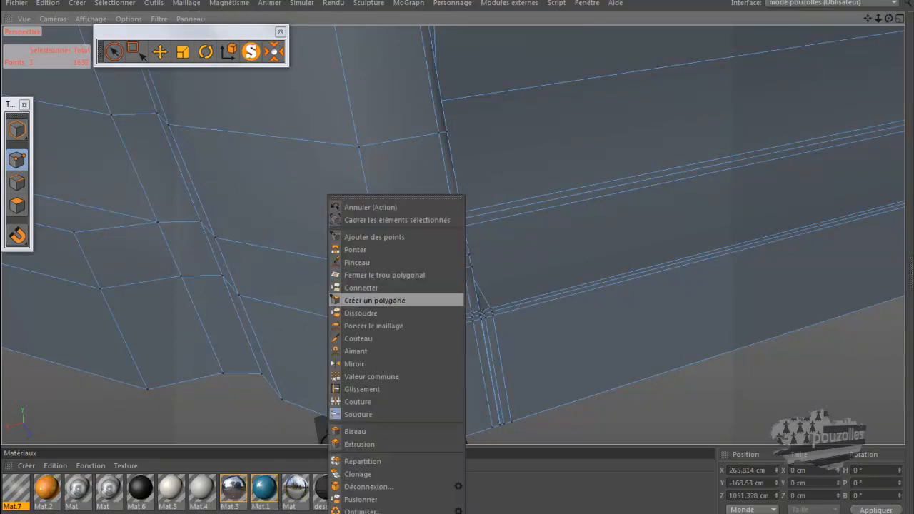
click(17, 182)
click(17, 183)
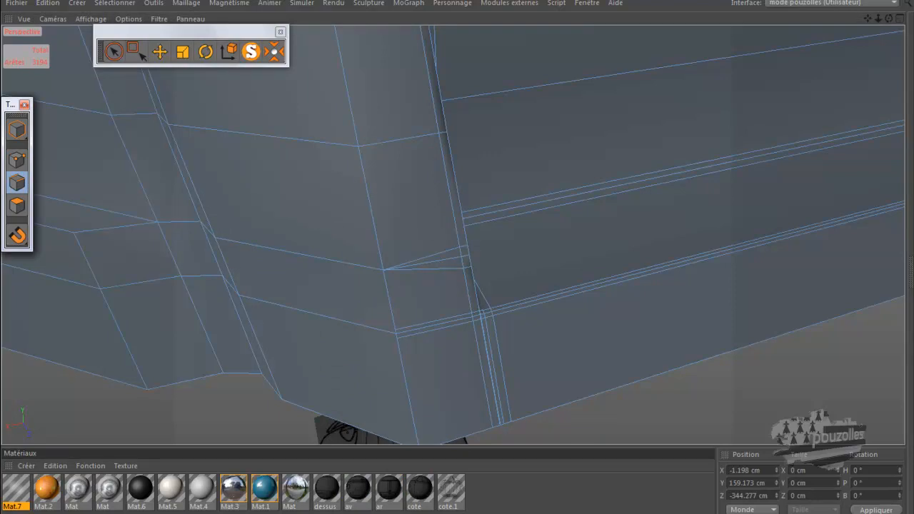
click(159, 52)
click(421, 262)
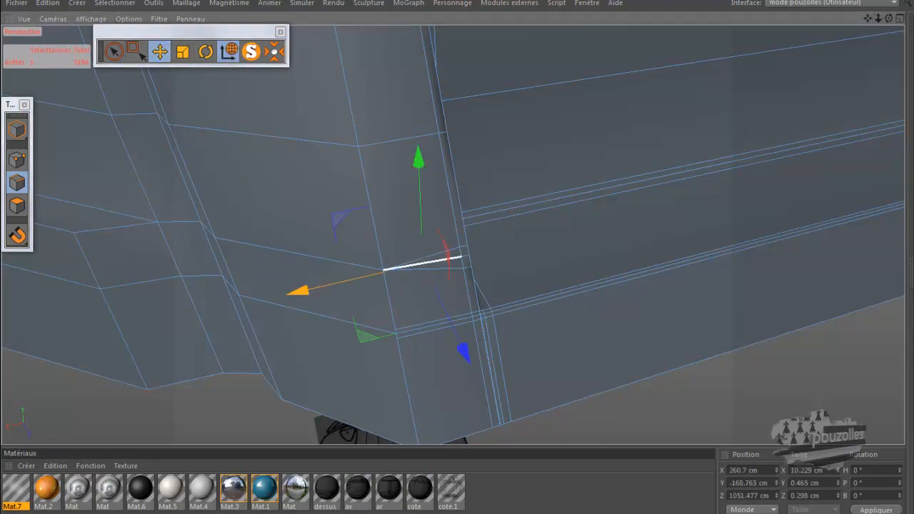
right_click(314, 180)
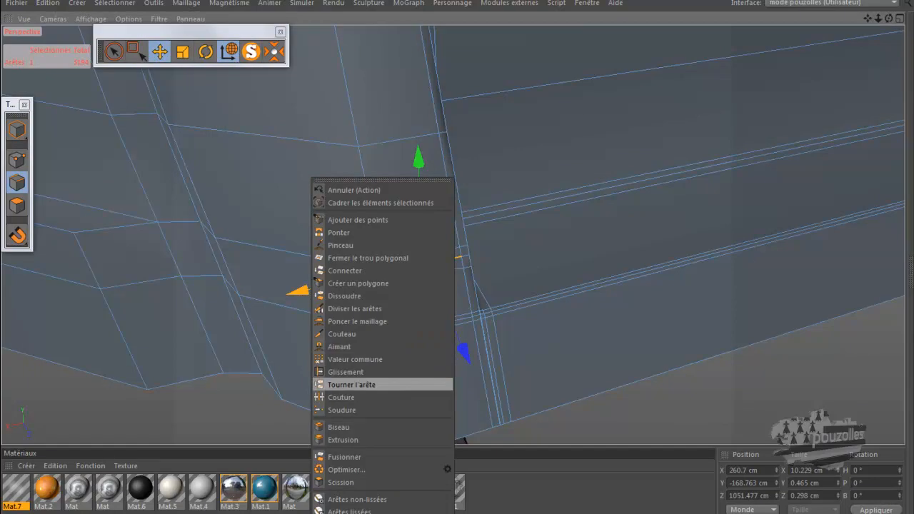
click(344, 296)
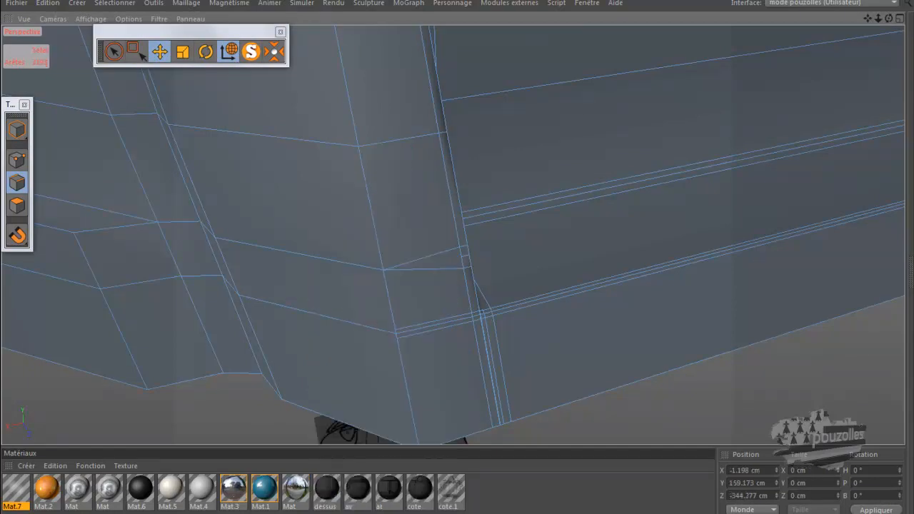
Render the view and check the shading and mesh of the rear panel where it meets the pillar.
scroll(357, 294, down, 10)
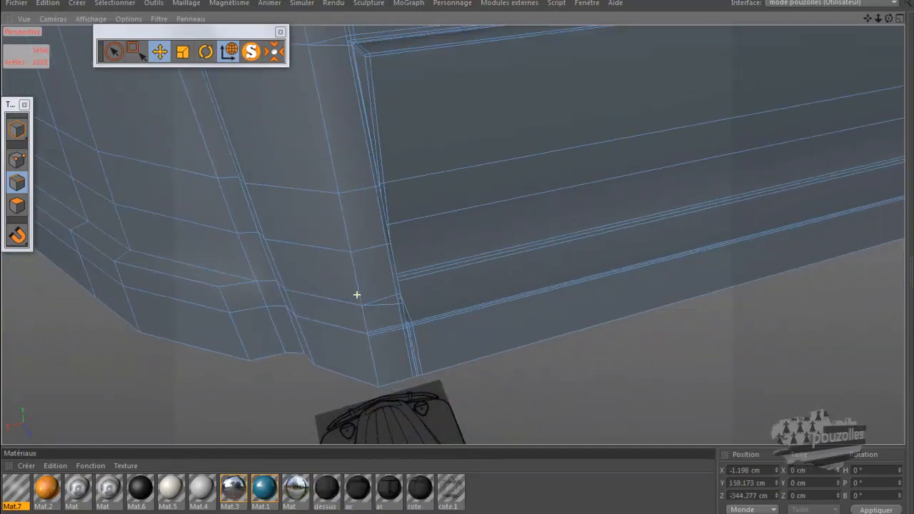
scroll(357, 294, down, 3)
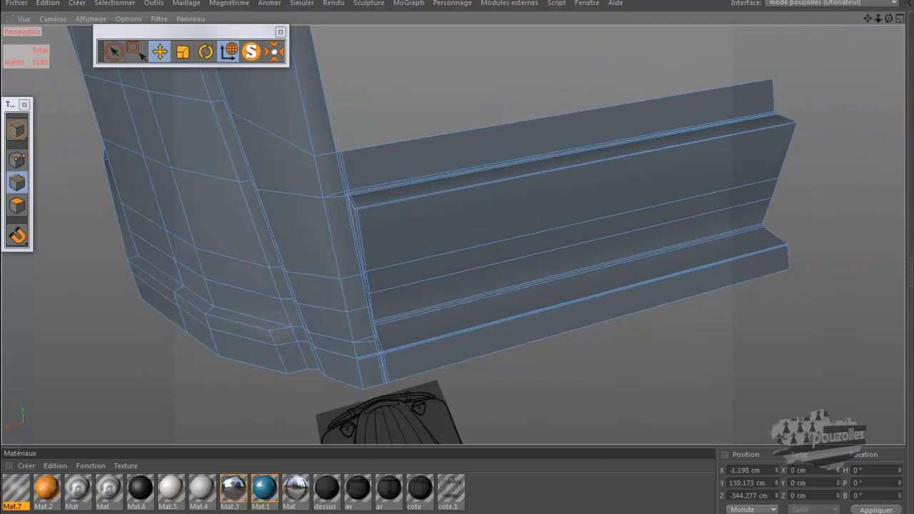
key(ctrl+r)
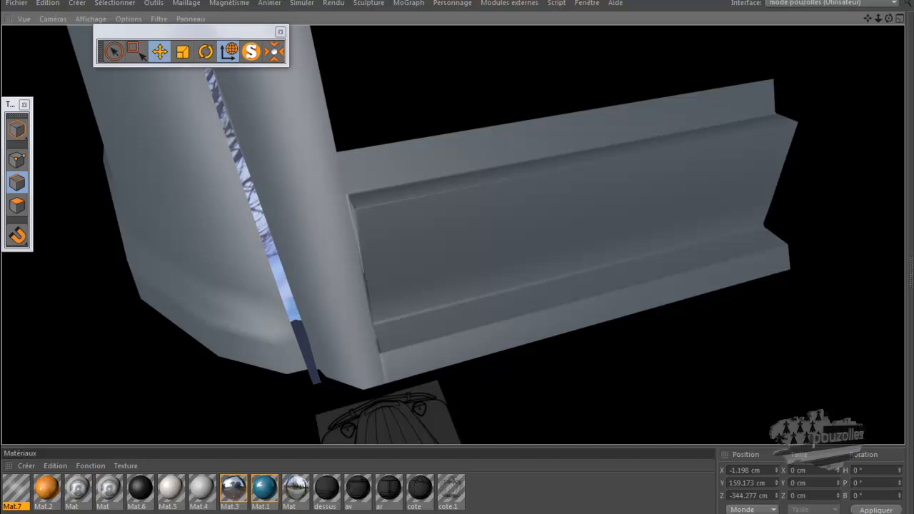
scroll(379, 372, up, 6)
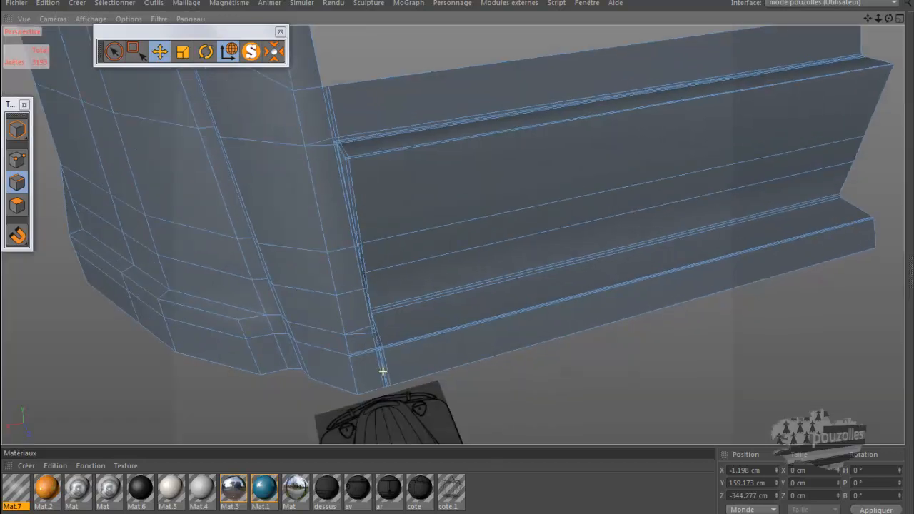
scroll(401, 390, up, 1)
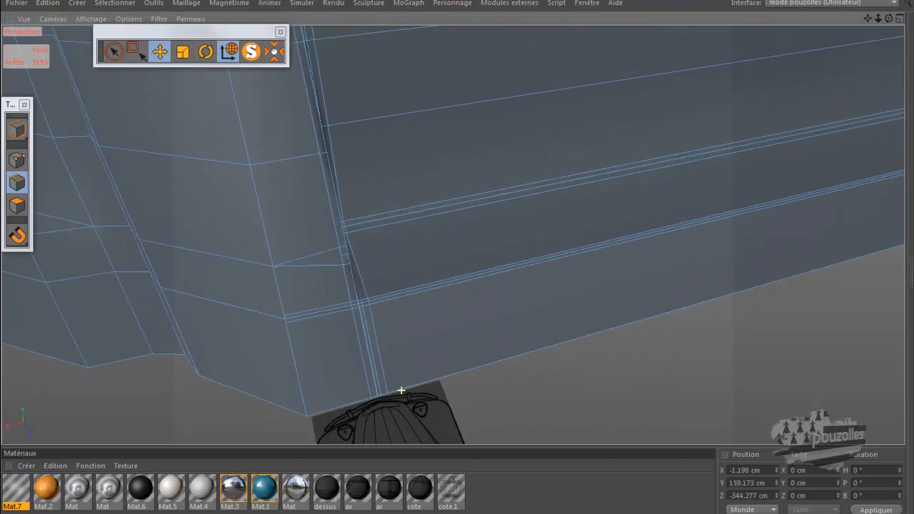
scroll(398, 387, down, 3)
scroll(398, 388, down, 6)
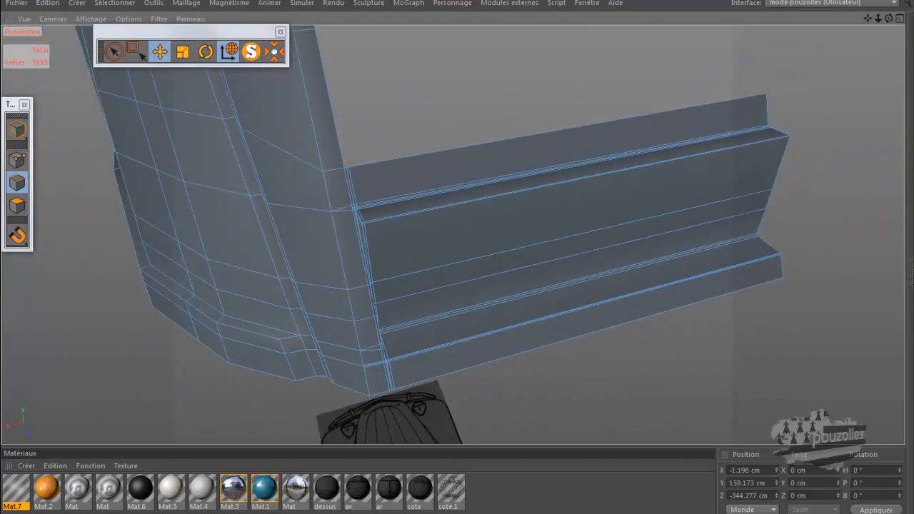
key(ctrl+r)
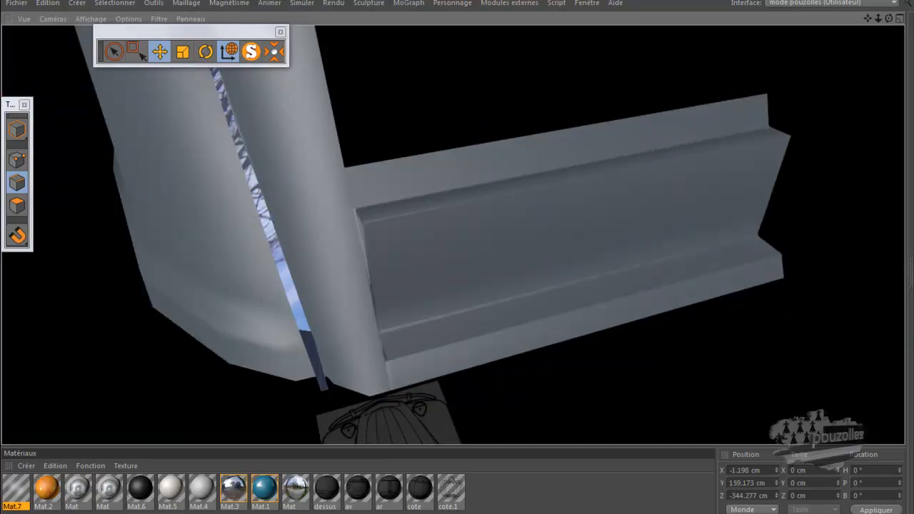
Slide the three stacked points at the rear panel's upper inner corner along their lengthwise edges, slightly away from the pillar.
scroll(353, 209, up, 8)
scroll(354, 209, up, 8)
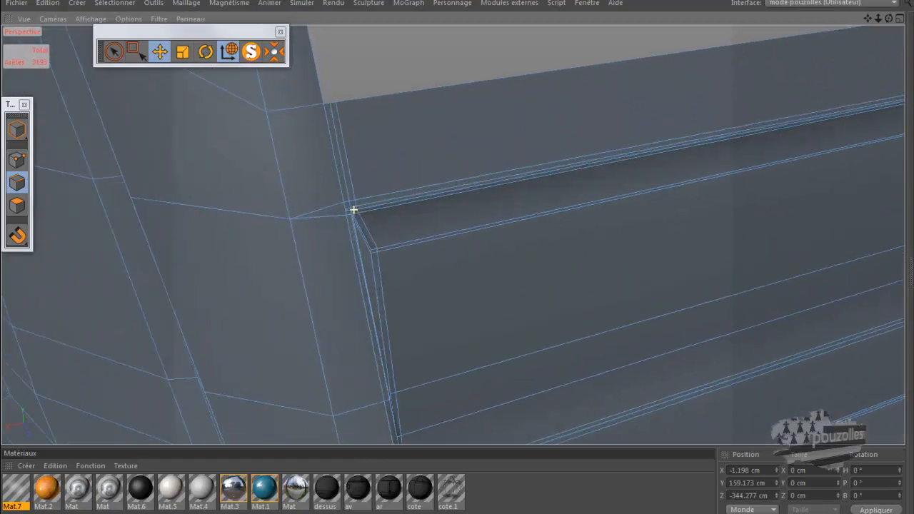
click(17, 160)
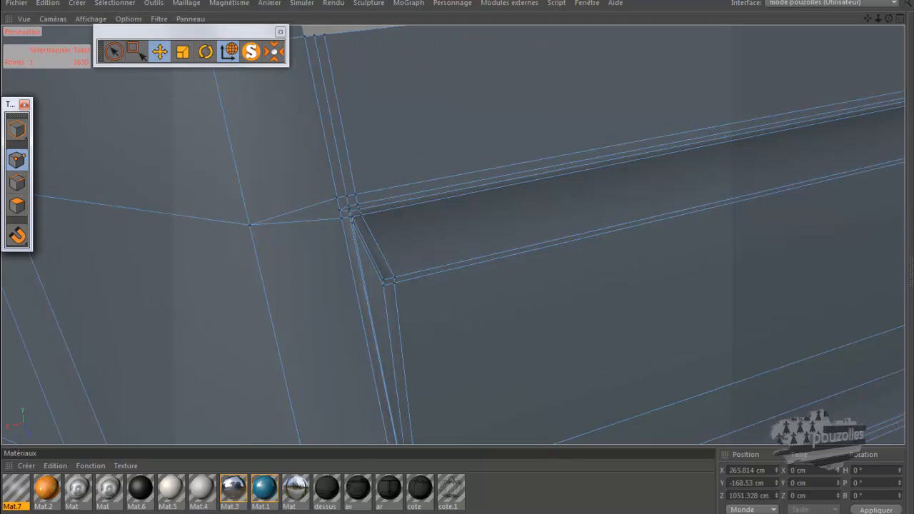
right_click(249, 224)
click(285, 364)
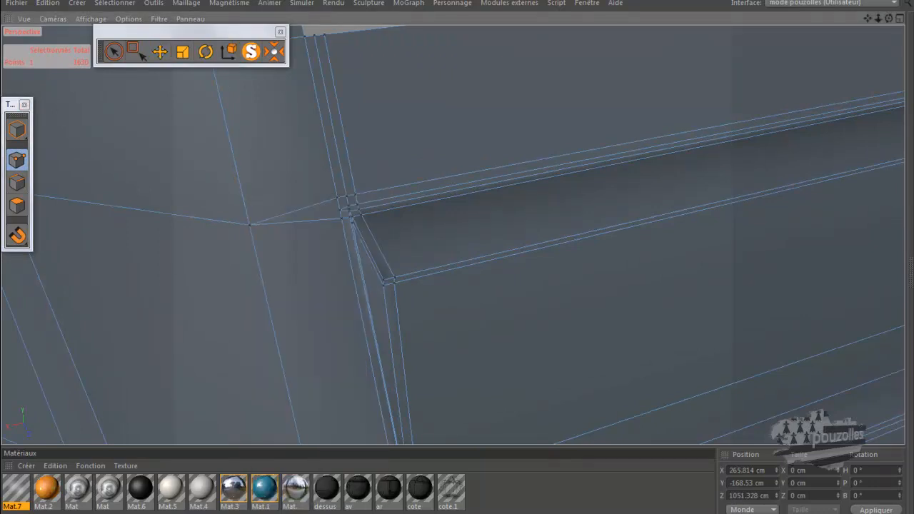
scroll(366, 212, up, 6)
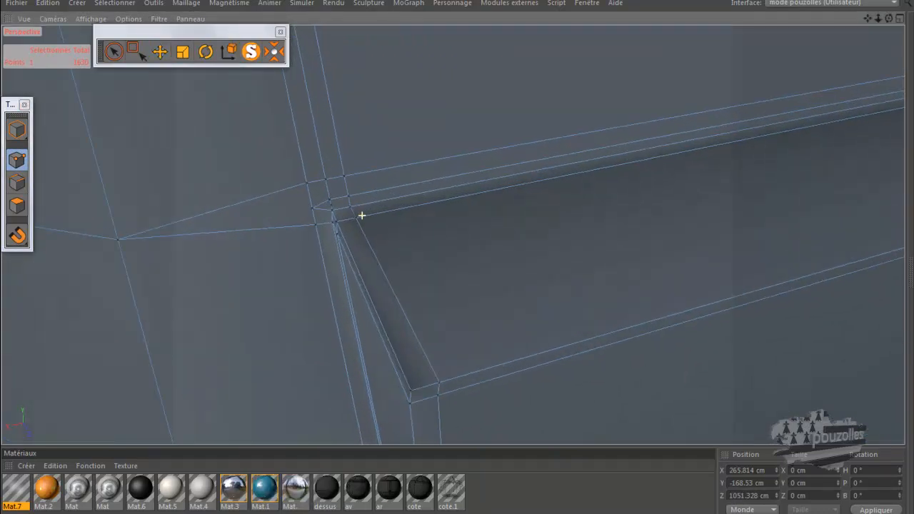
scroll(361, 215, up, 2)
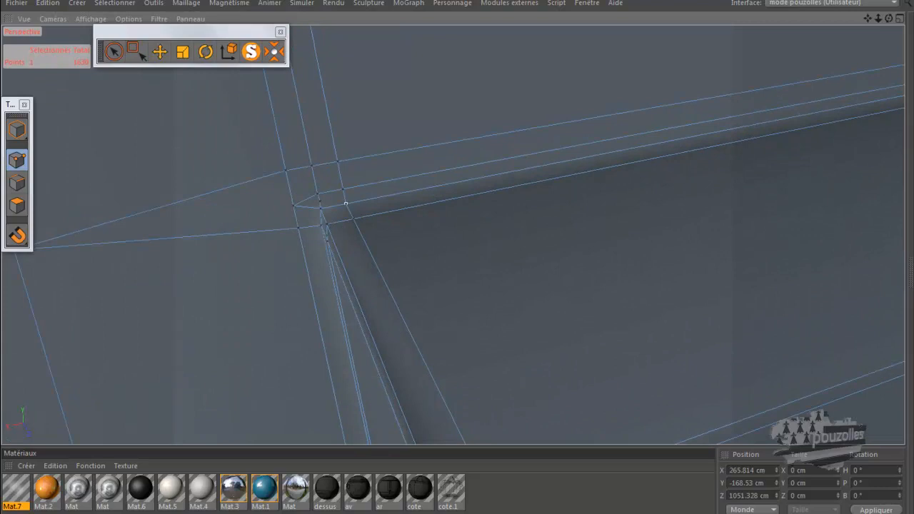
drag(346, 203, 363, 200)
click(361, 186)
drag(338, 161, 354, 158)
scroll(358, 179, down, 8)
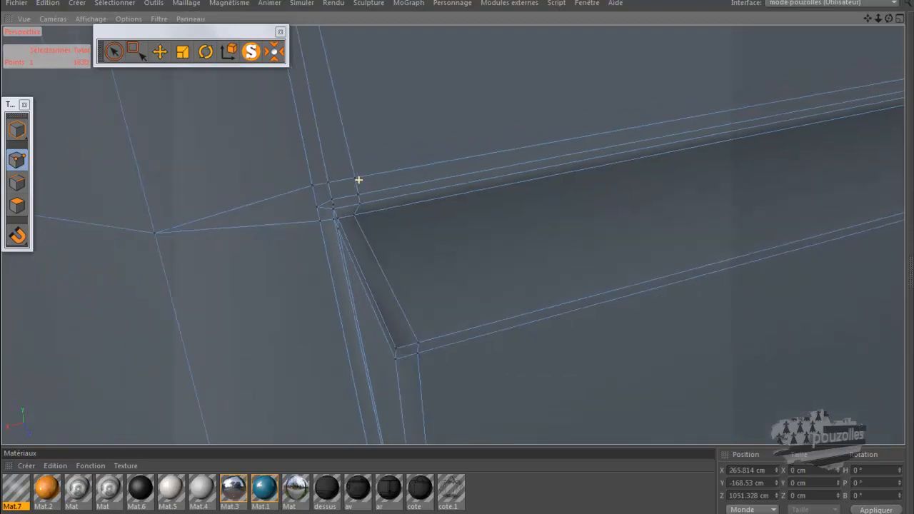
scroll(358, 180, down, 5)
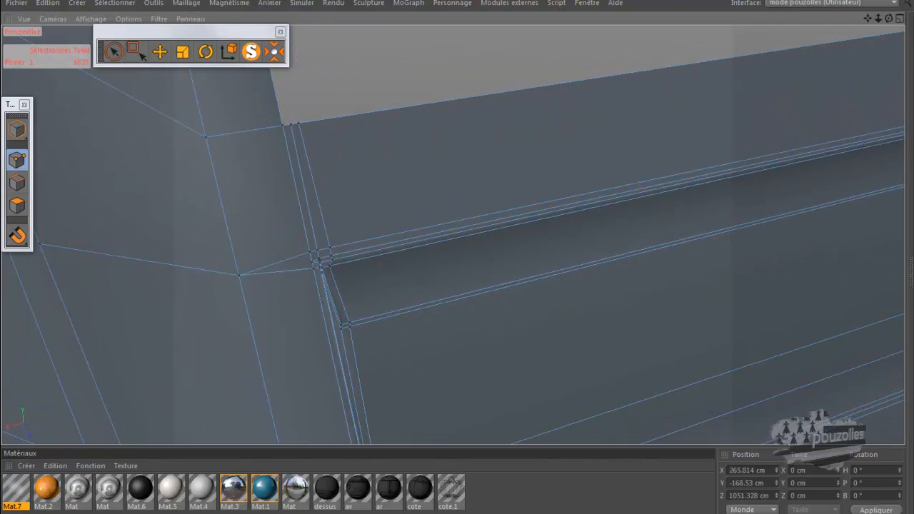
Turn the subdivision surface on, render the view to check the shading at the panel's upper corner, and turn subdivision off again.
click(42, 513)
click(614, 132)
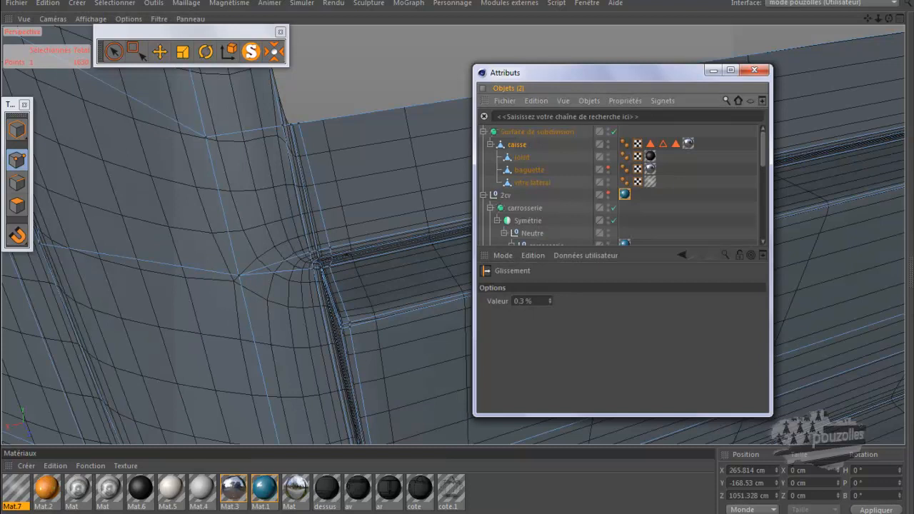
key(ctrl+r)
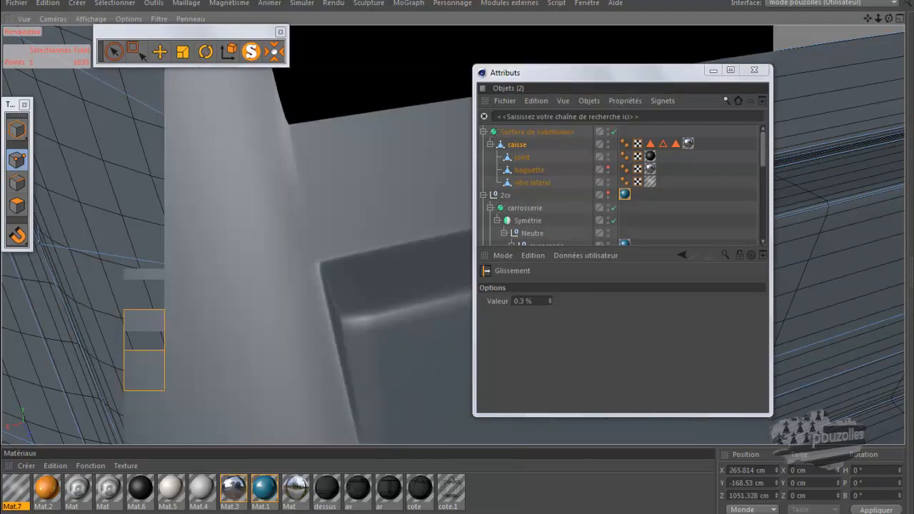
click(614, 132)
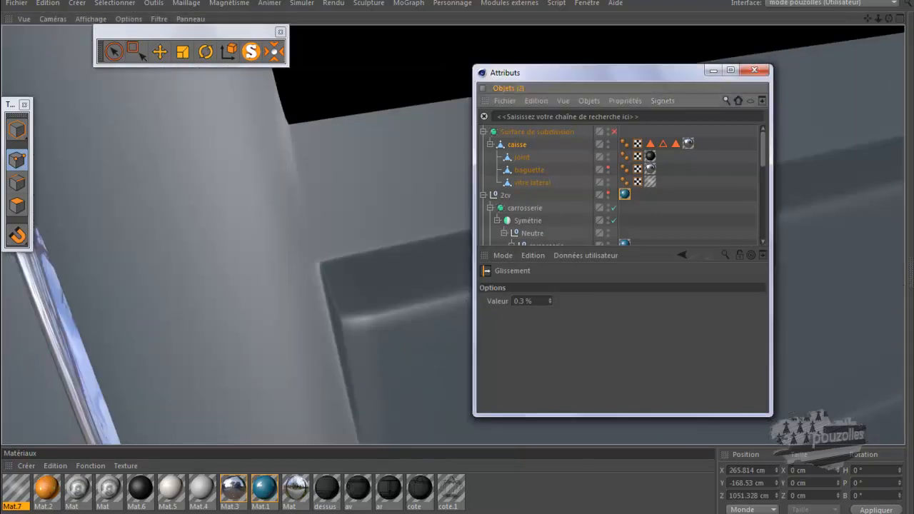
click(713, 70)
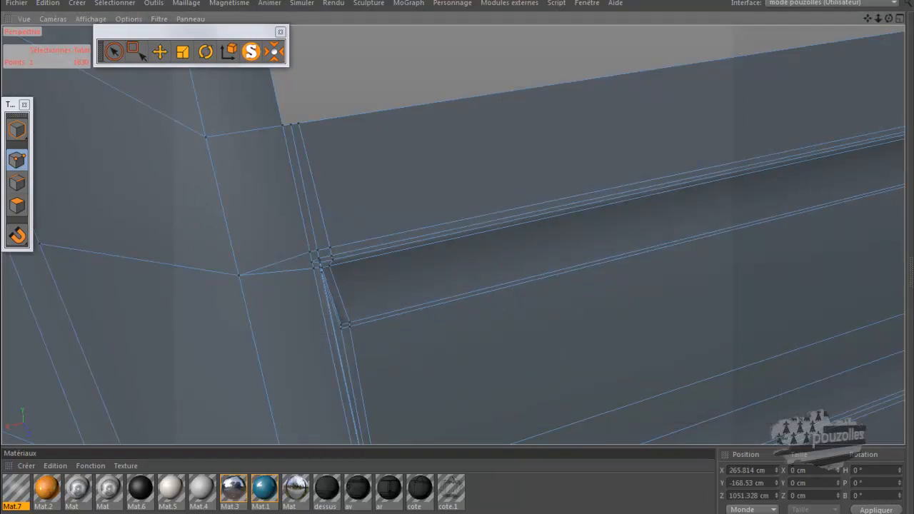
Examine the points on the panel's upper border beside the pillar with the subdivision surface switched on, and switch it back off.
scroll(304, 117, up, 6)
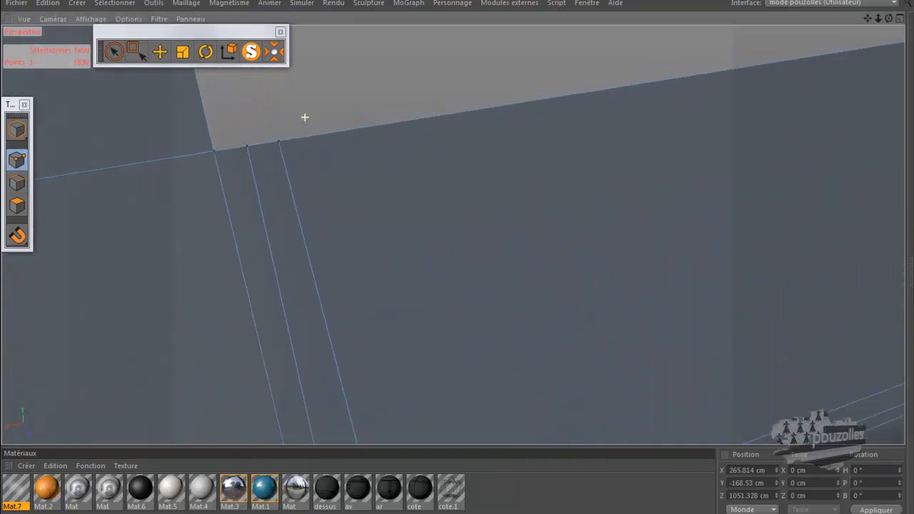
scroll(304, 117, up, 2)
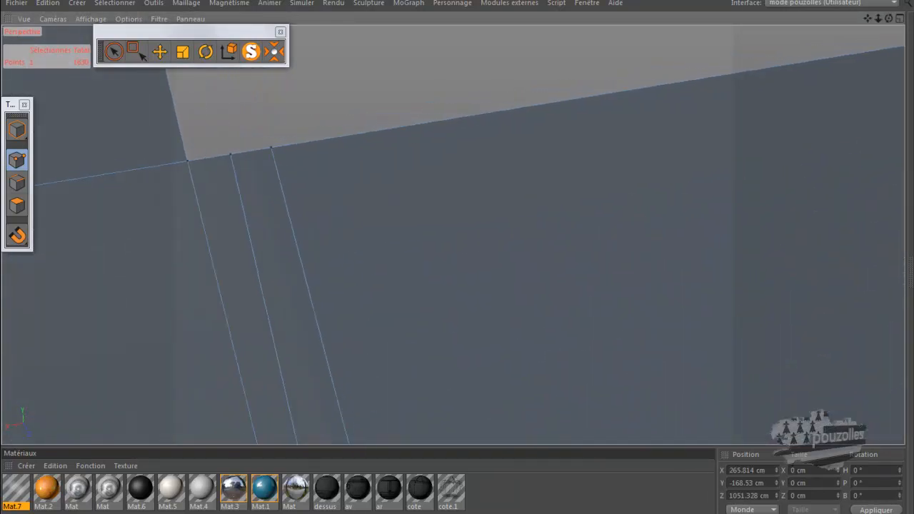
scroll(304, 117, down, 4)
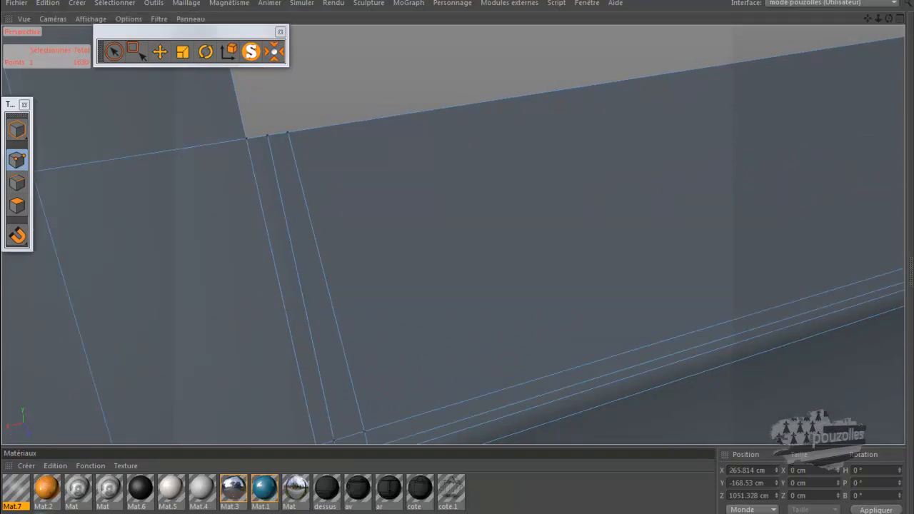
click(42, 512)
key(q)
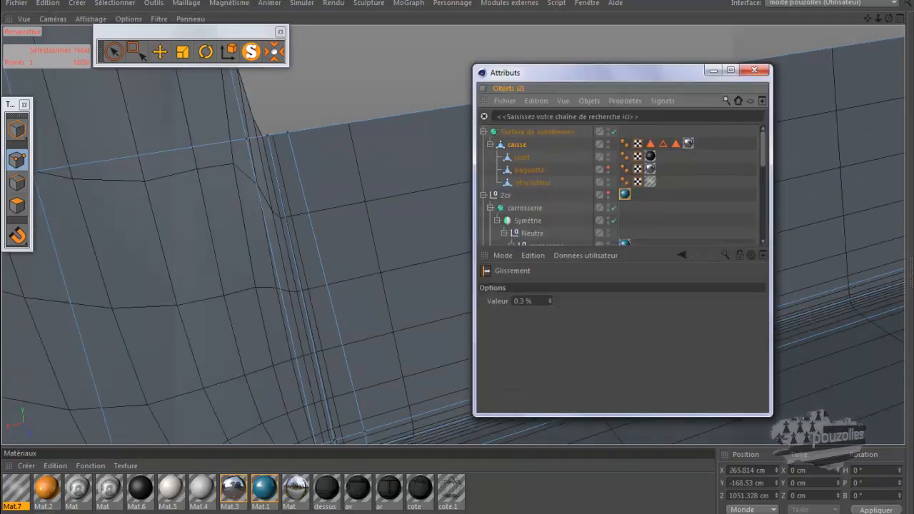
click(613, 132)
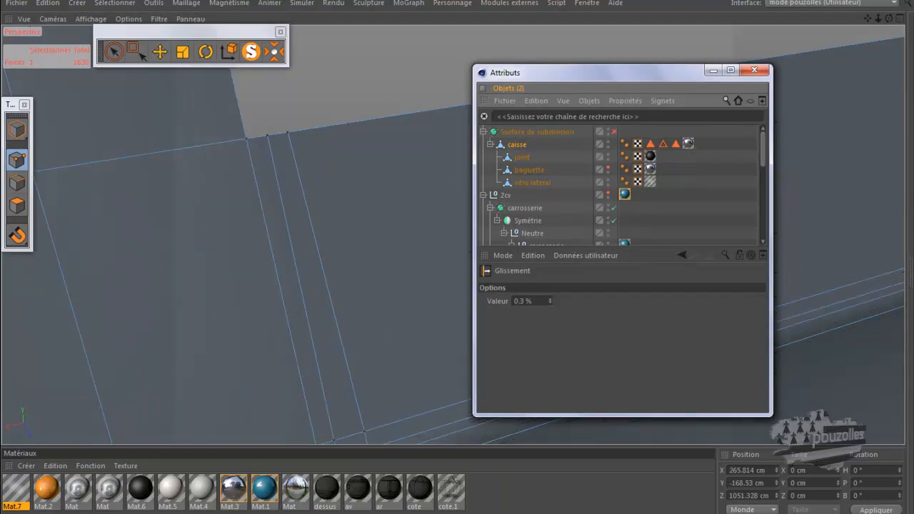
click(713, 71)
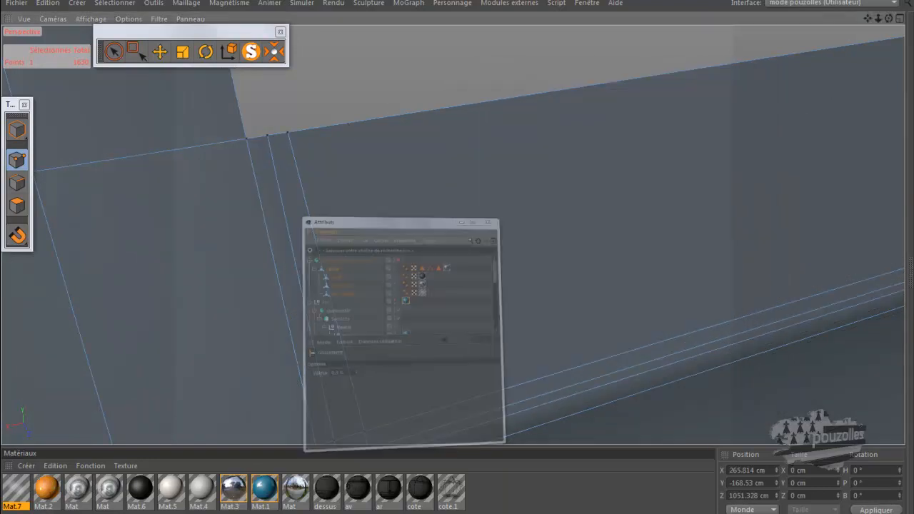
scroll(620, 161, down, 5)
scroll(620, 161, down, 8)
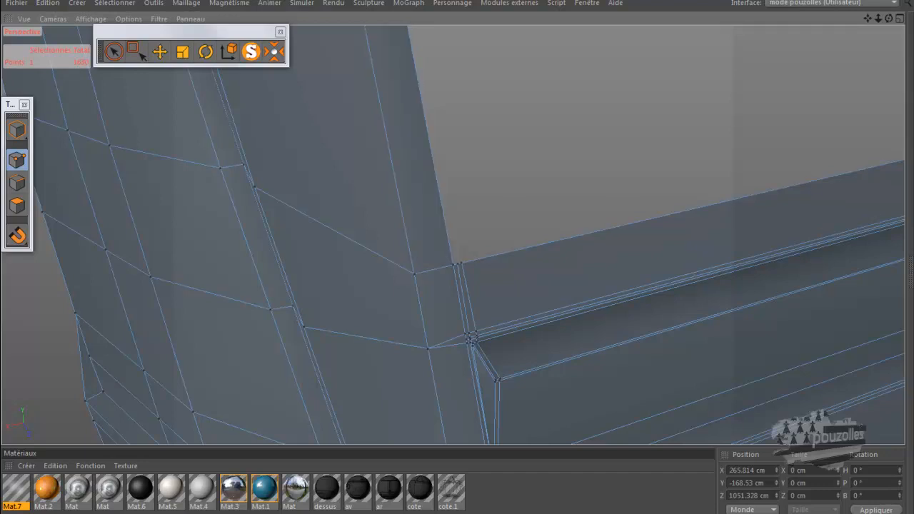
key(alt+Tab)
click(86, 511)
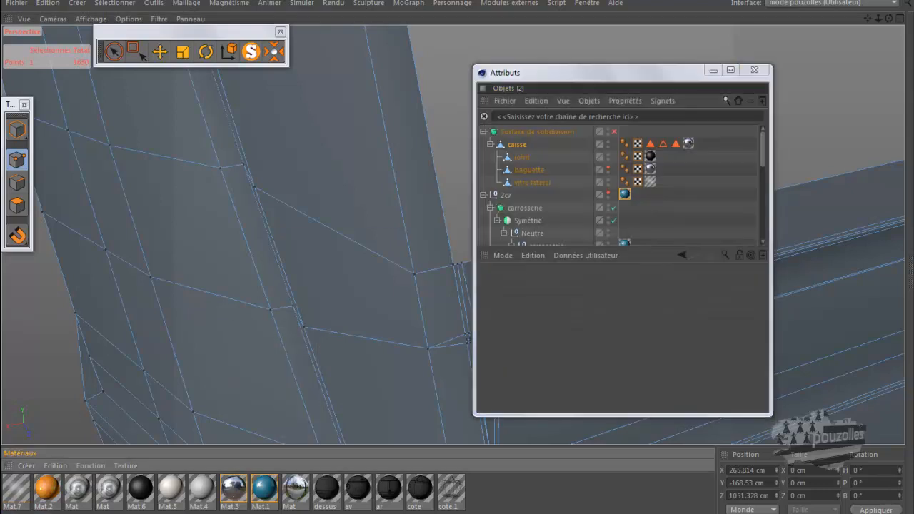
click(713, 70)
click(713, 70)
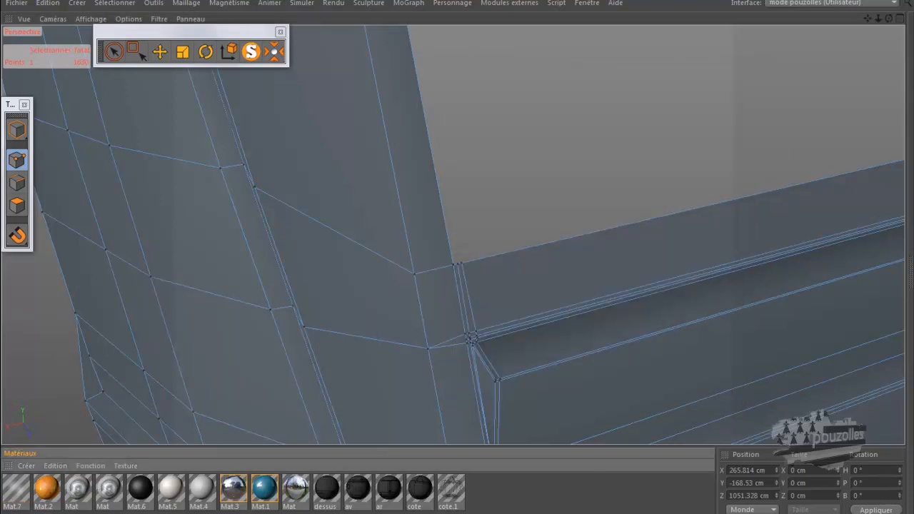
Try to knife an edge from the side crease point to just above the pillar's upper junction point, and undo the cut.
alt+drag(452, 234, 453, 237)
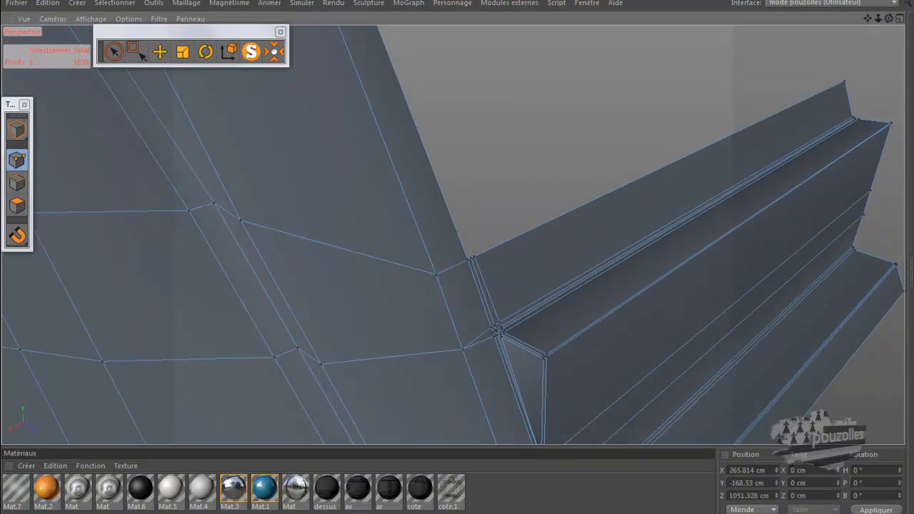
click(241, 220)
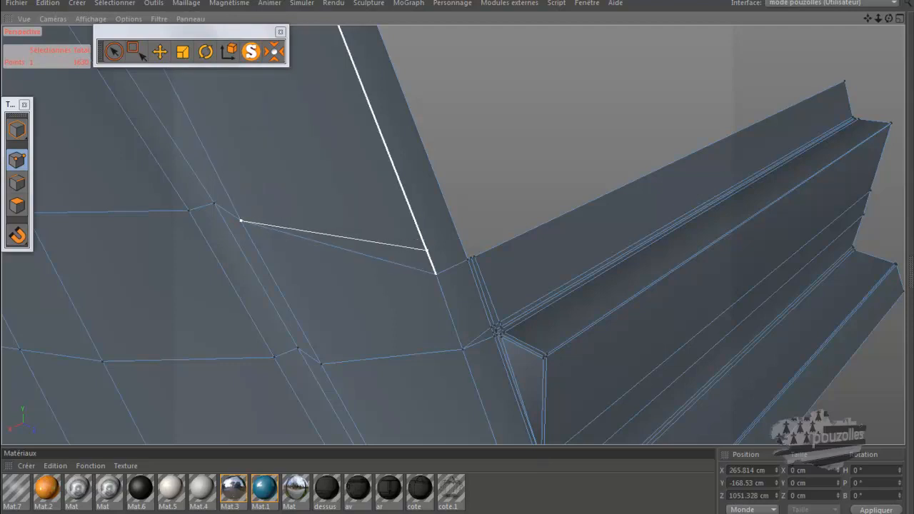
click(434, 272)
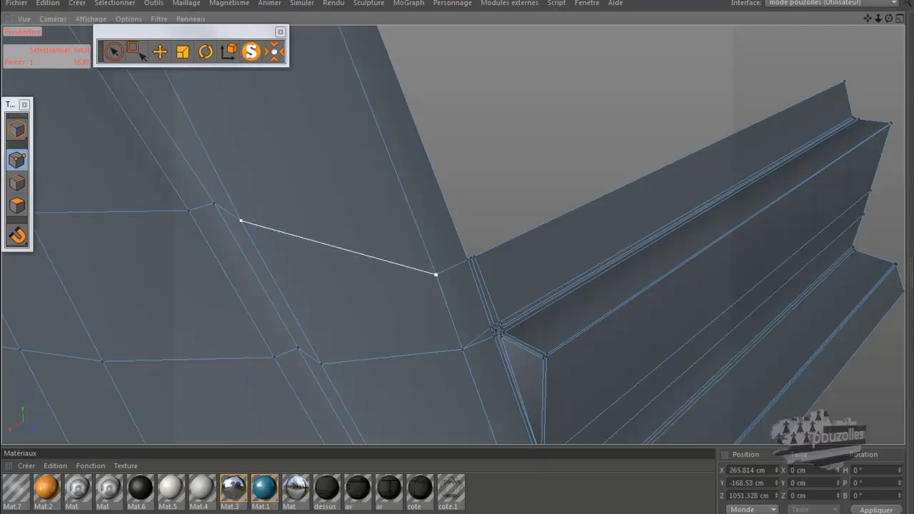
scroll(433, 273, up, 5)
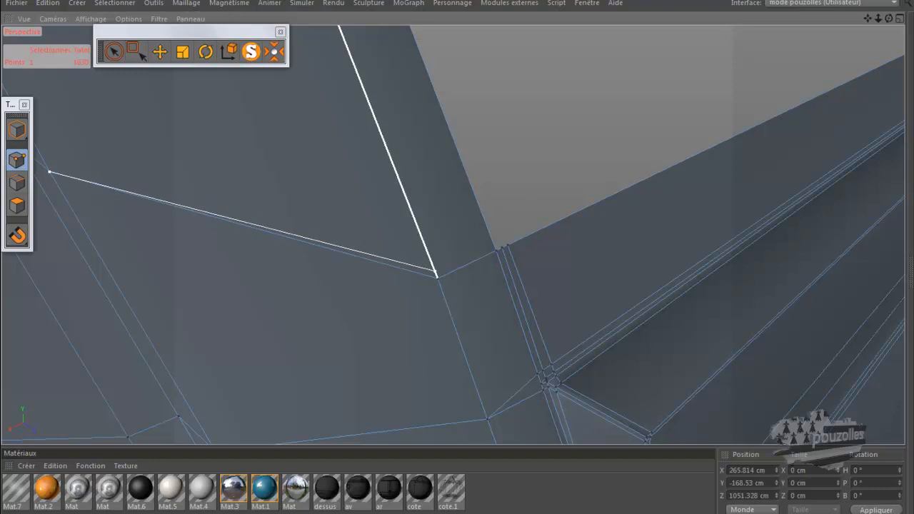
click(435, 271)
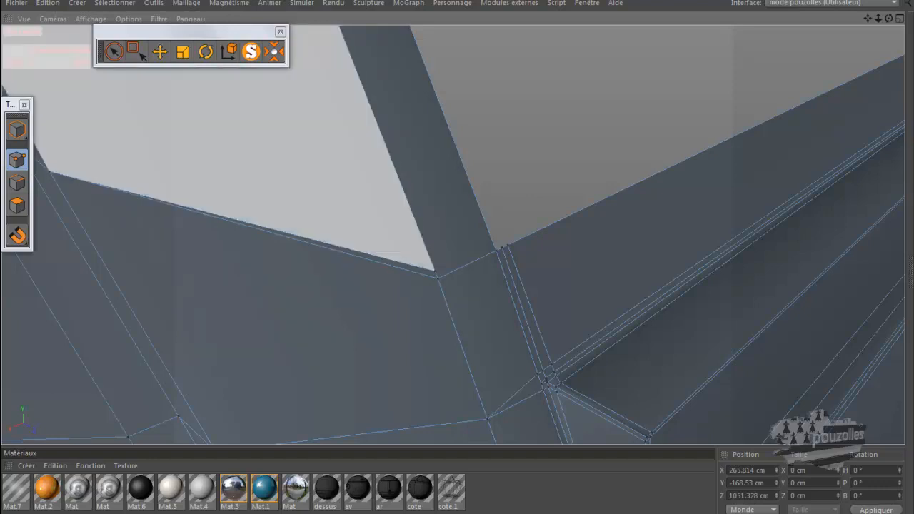
click(48, 4)
click(63, 22)
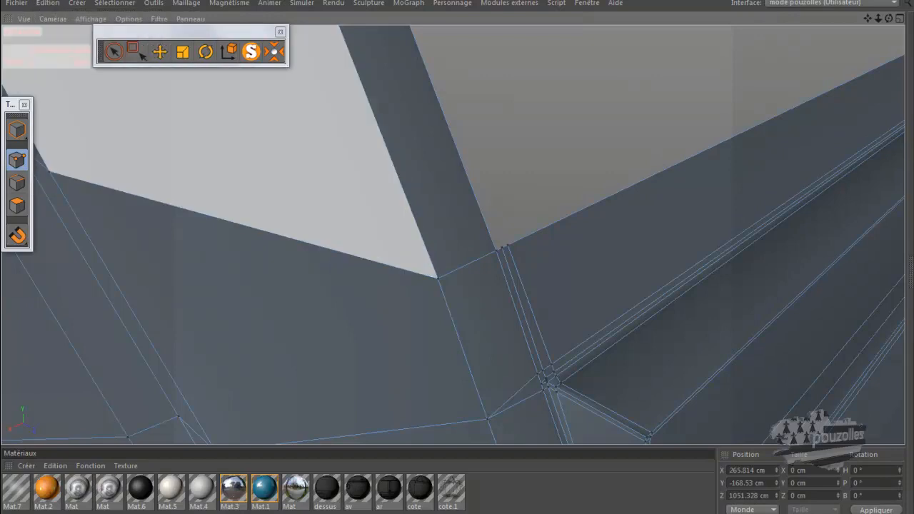
Cut a support edge across the pillar just above its upper junction, from the lengthwise edge to the window-side border.
click(435, 271)
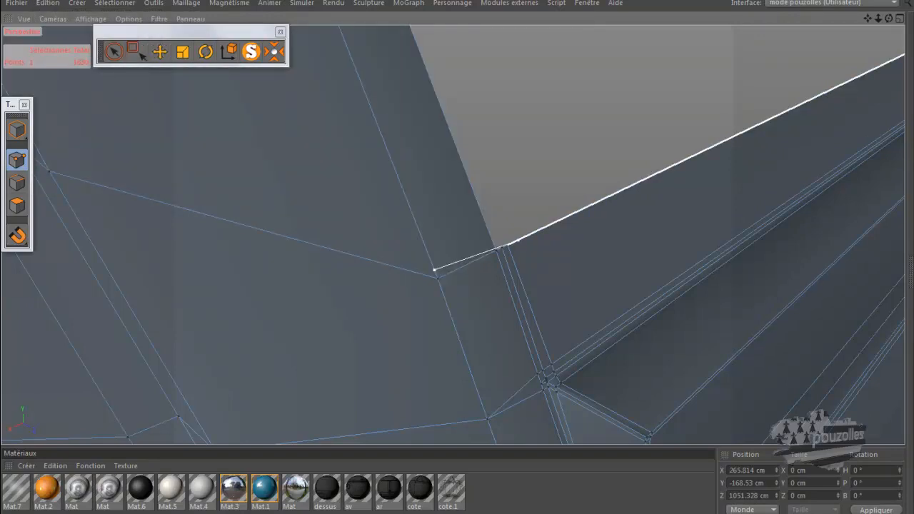
scroll(518, 230, up, 5)
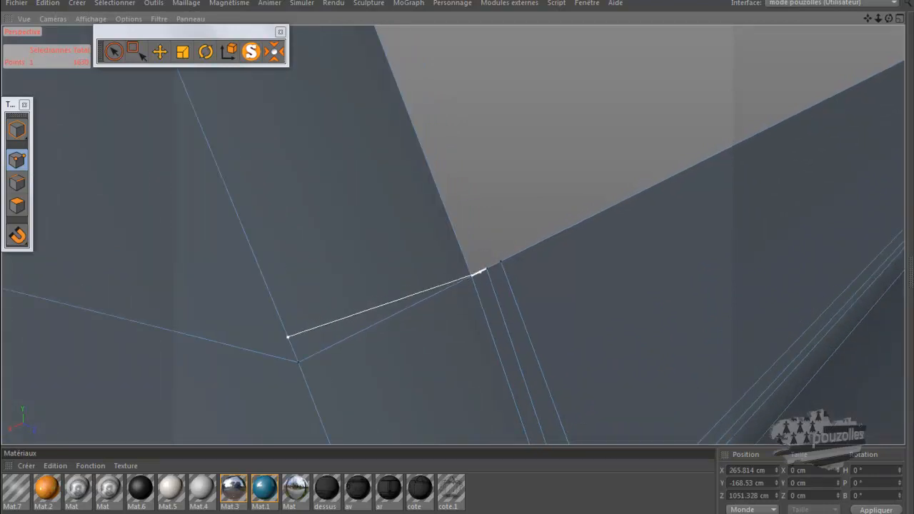
click(468, 268)
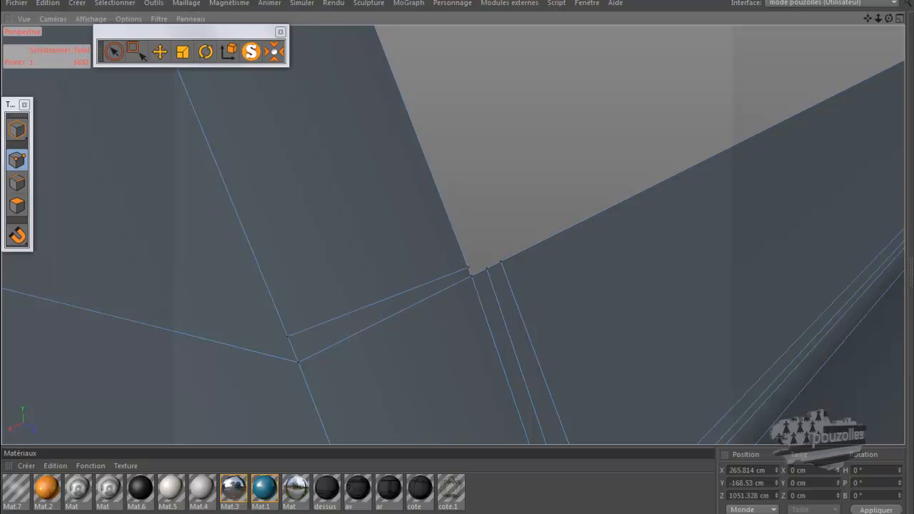
scroll(510, 223, down, 8)
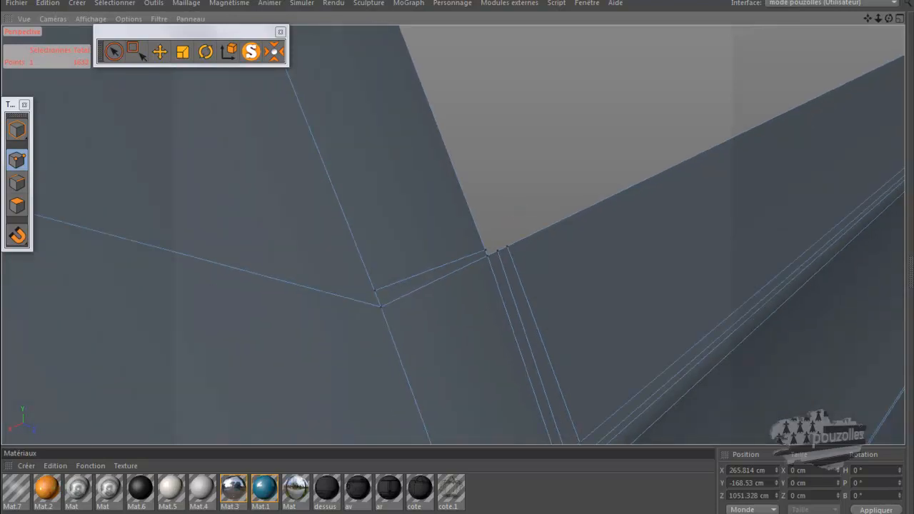
scroll(548, 182, down, 4)
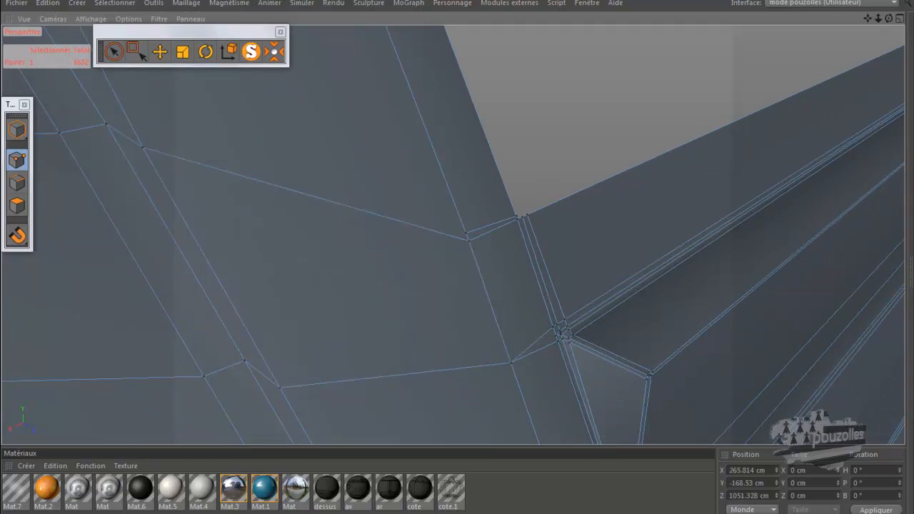
Select the two close points at the pillar's upper junction and weld them into the lower one.
click(160, 53)
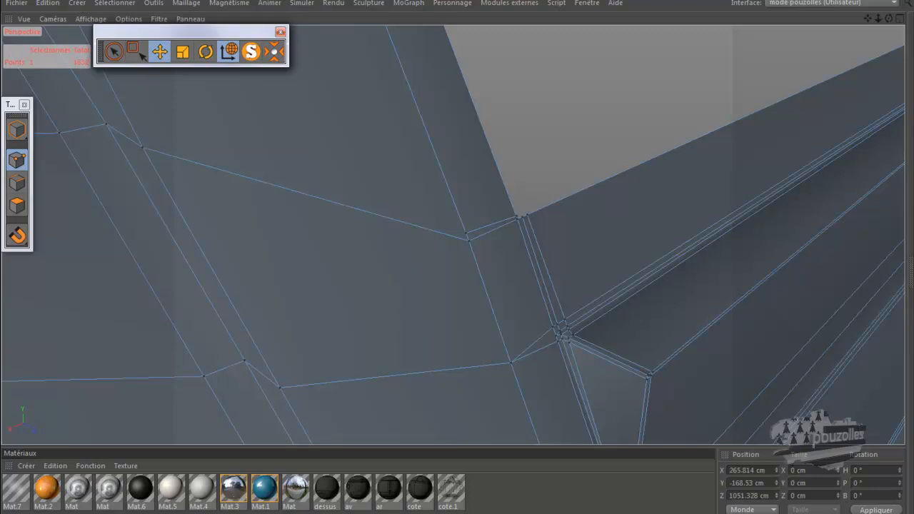
click(113, 51)
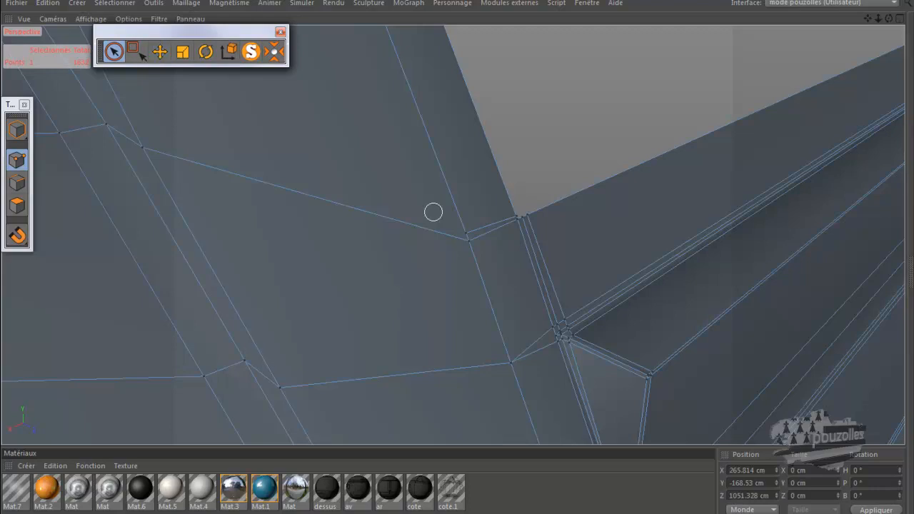
click(467, 242)
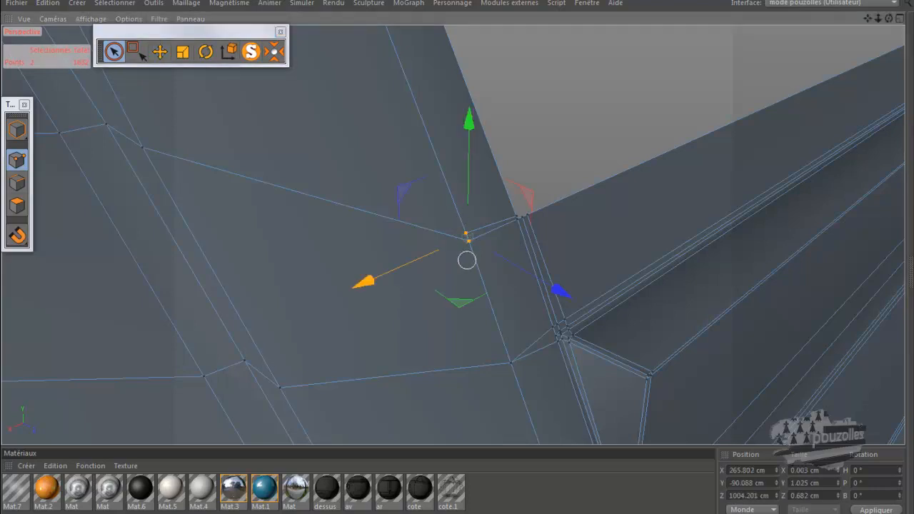
scroll(493, 259, up, 2)
scroll(496, 259, up, 2)
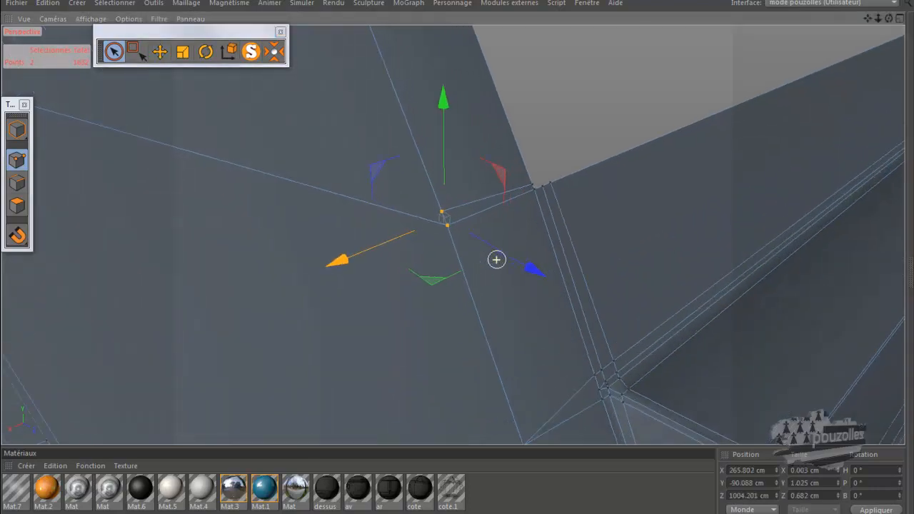
right_click(343, 146)
click(373, 364)
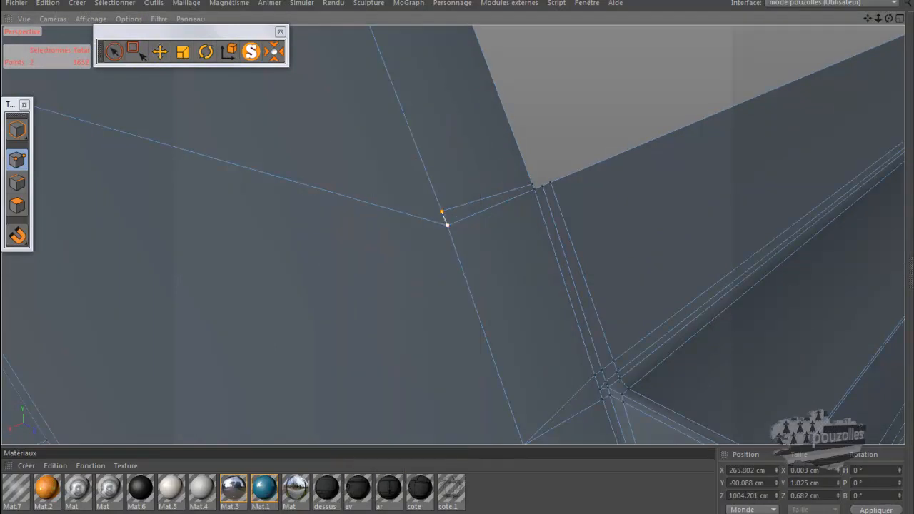
click(447, 225)
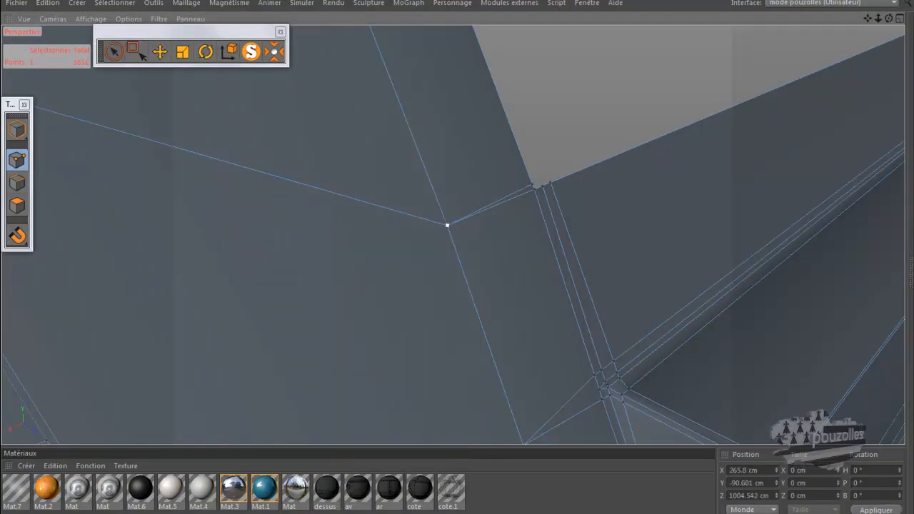
Slide the support edge's end point a little up along the window-side border, away from the pillar's corner point.
scroll(544, 188, up, 5)
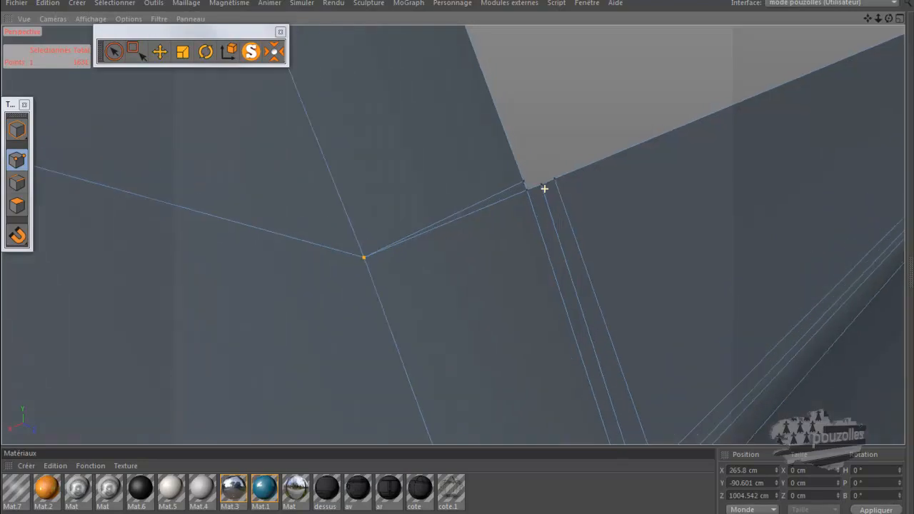
scroll(544, 189, up, 2)
right_click(417, 143)
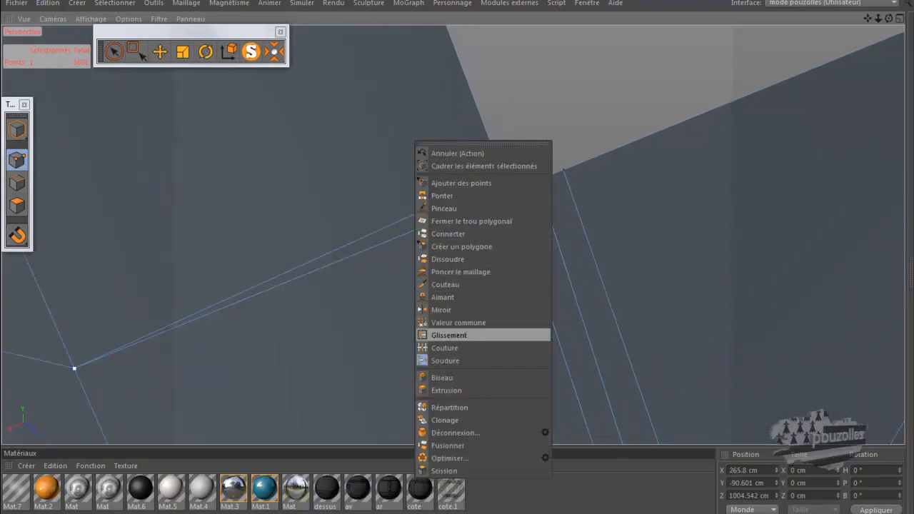
click(449, 334)
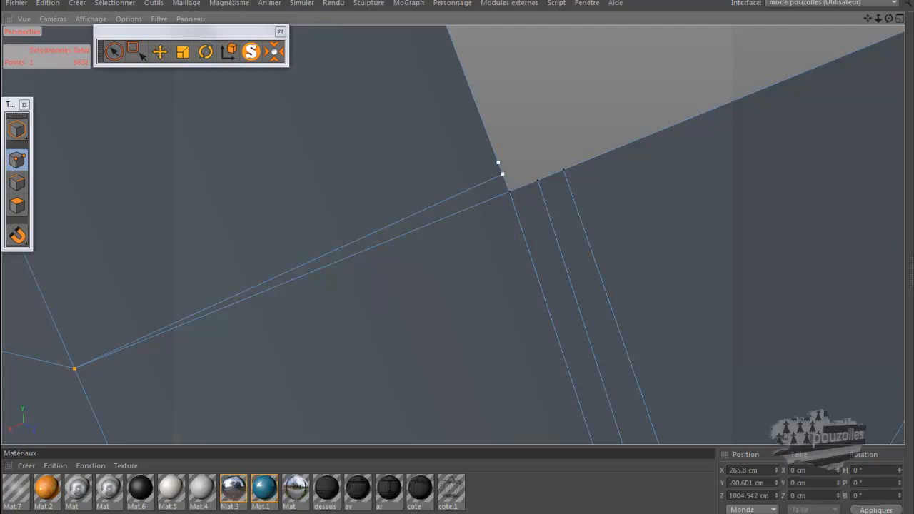
drag(502, 175, 497, 162)
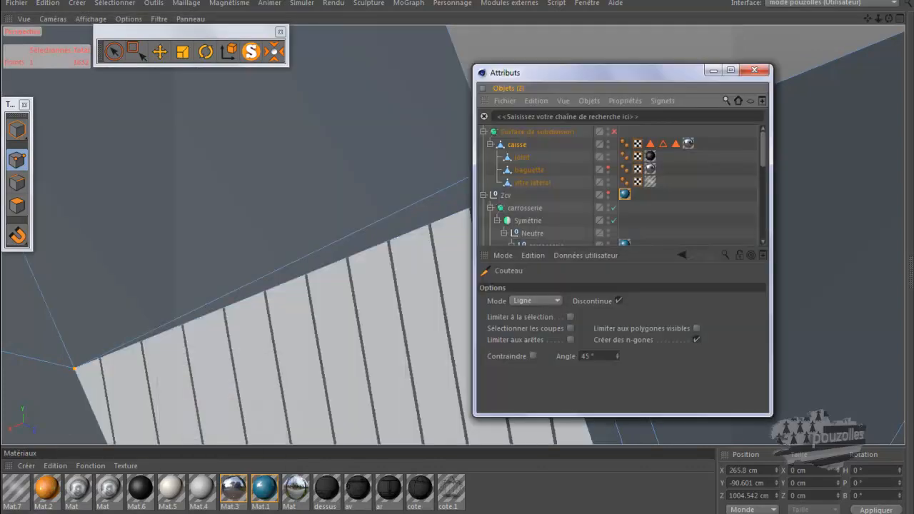
Turn the subdivision surface on and examine the smoothed mesh around the pillar's junction with the rear panel.
drag(607, 72, 729, 67)
key(q)
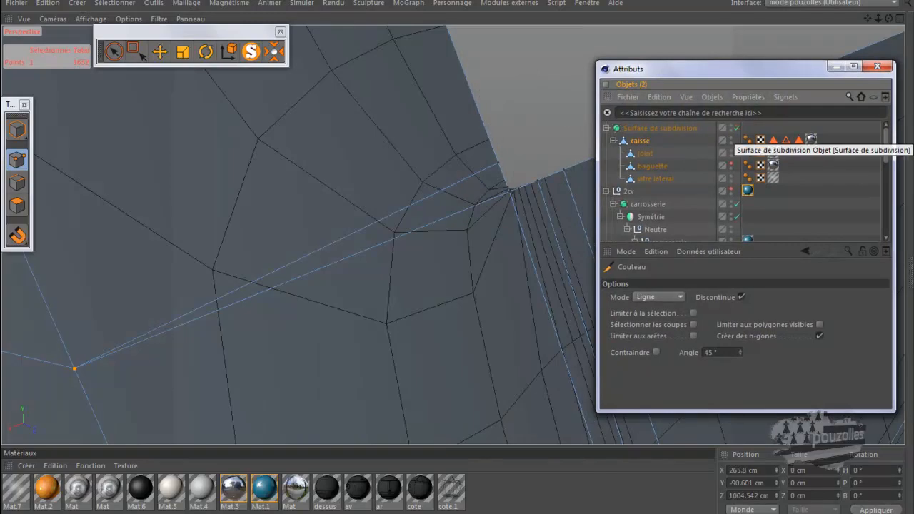
key(q)
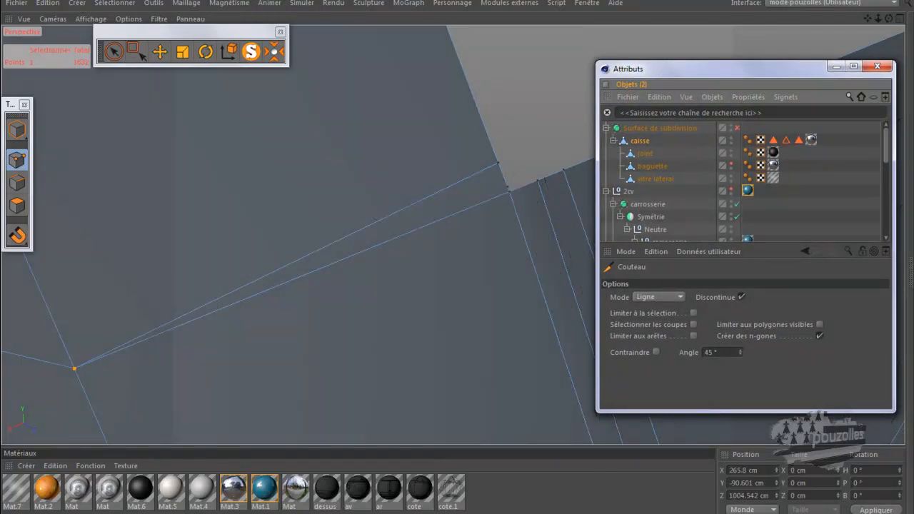
click(736, 128)
click(836, 66)
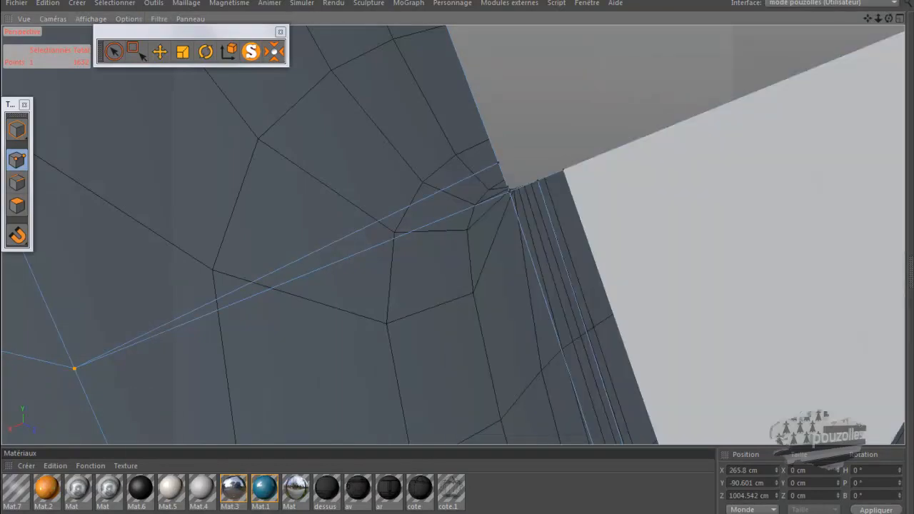
scroll(637, 185, down, 5)
scroll(637, 185, down, 8)
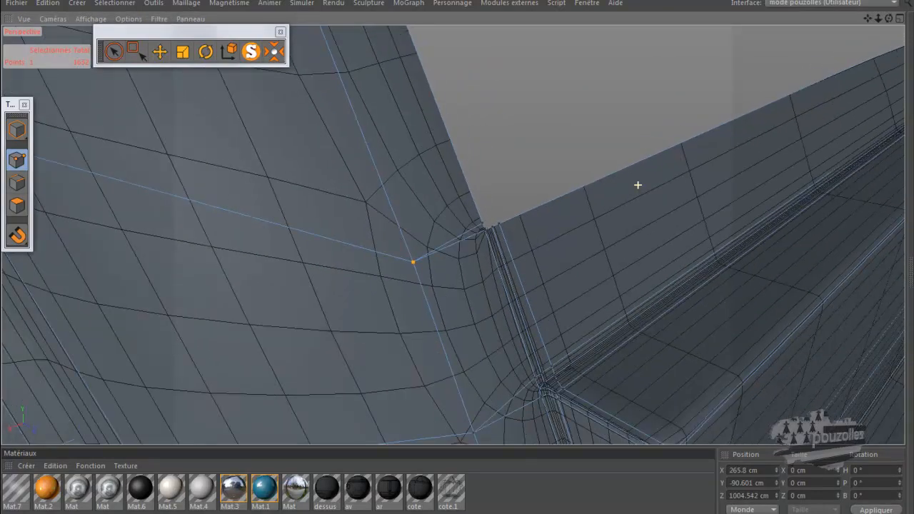
scroll(637, 185, down, 8)
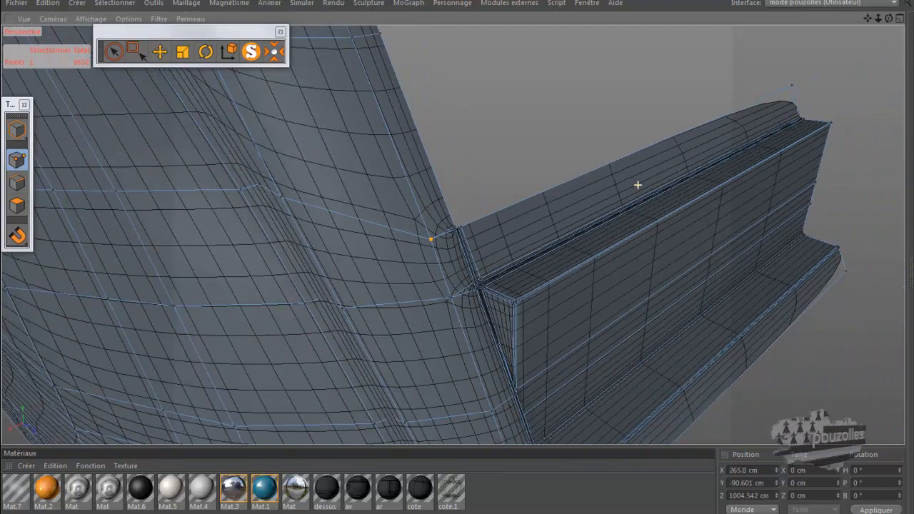
scroll(638, 185, down, 6)
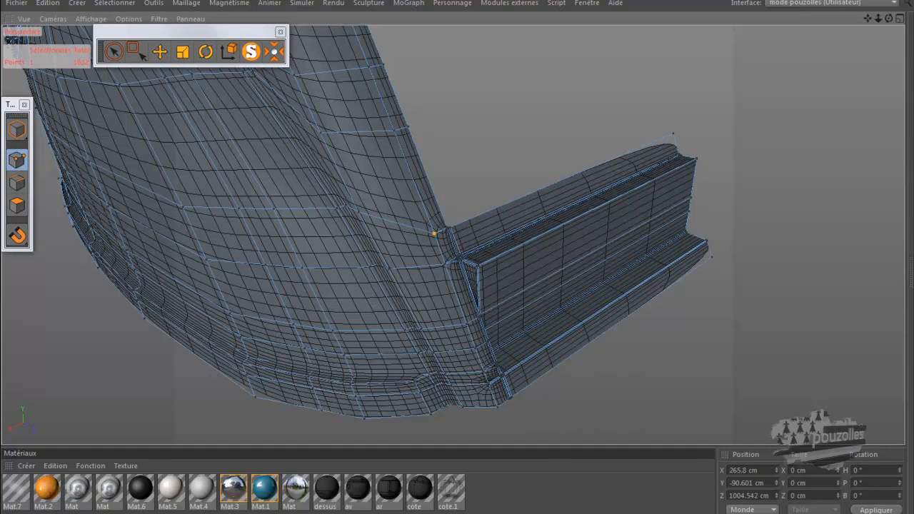
Assign the blue Mat.1 material from the 2cv object to the caisse object.
click(42, 512)
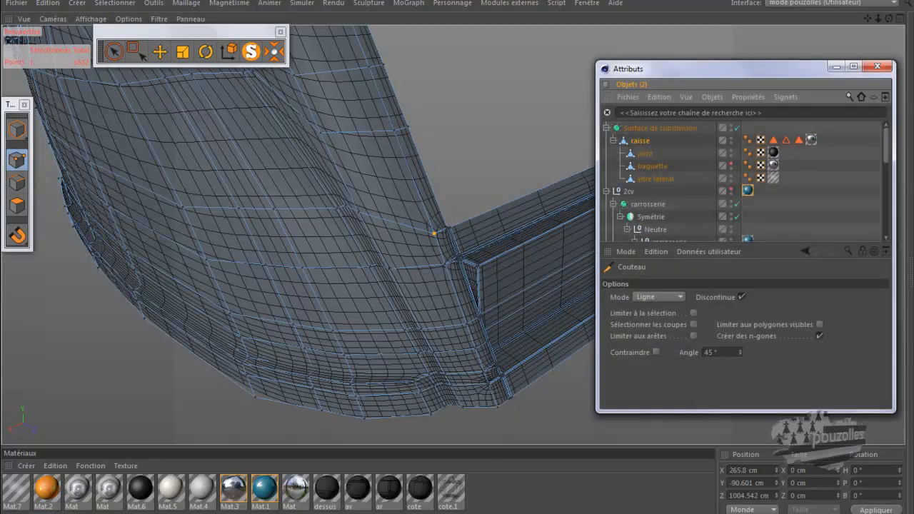
drag(748, 191, 772, 140)
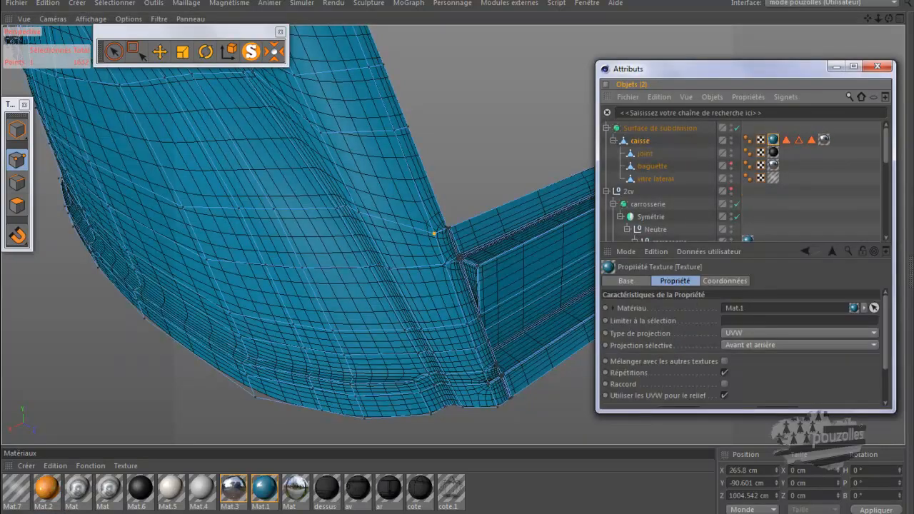
click(836, 67)
Render the body from the inside and from the outer rear side, and compare it with the reference photo of the body shell.
mouse_move(728, 241)
alt+mouse_down()
mouse_move(693, 251)
mouse_move(729, 241)
alt+mouse_up()
alt+drag(453, 235, 452, 234)
scroll(735, 329, up, 2)
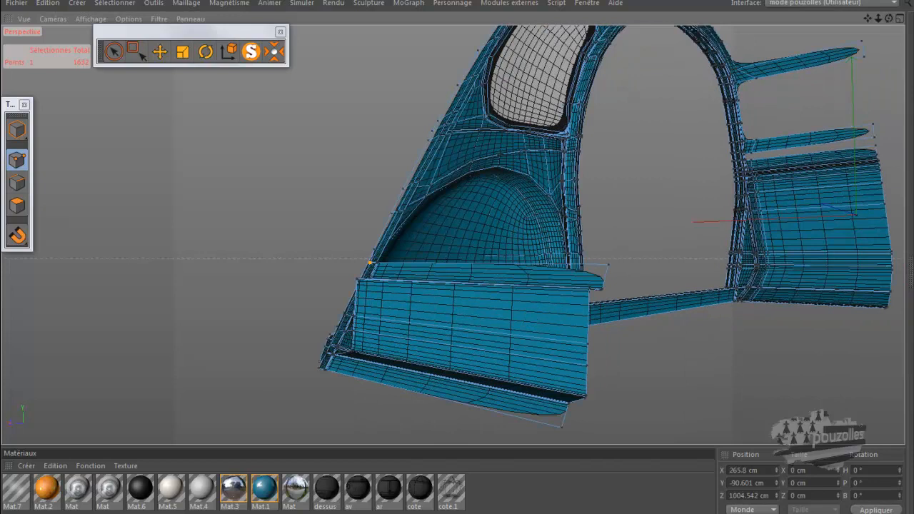
key(ctrl+r)
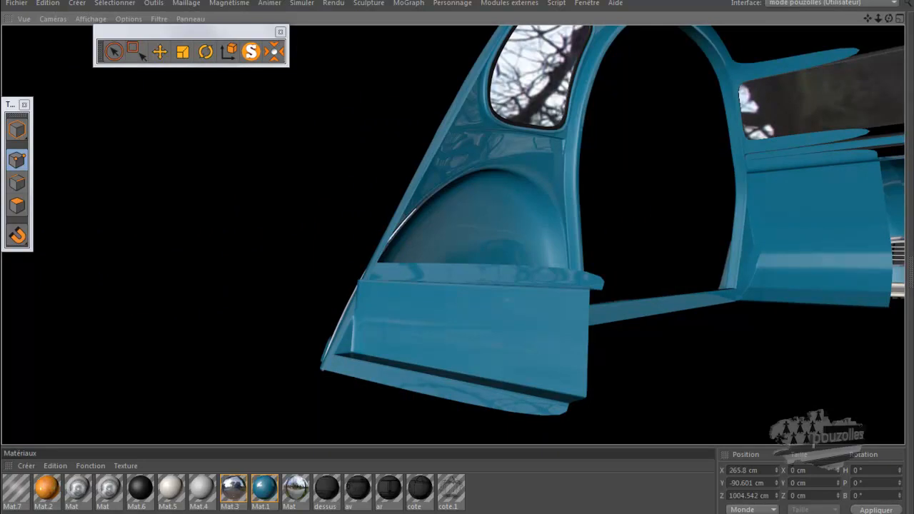
drag(888, 19, 885, 47)
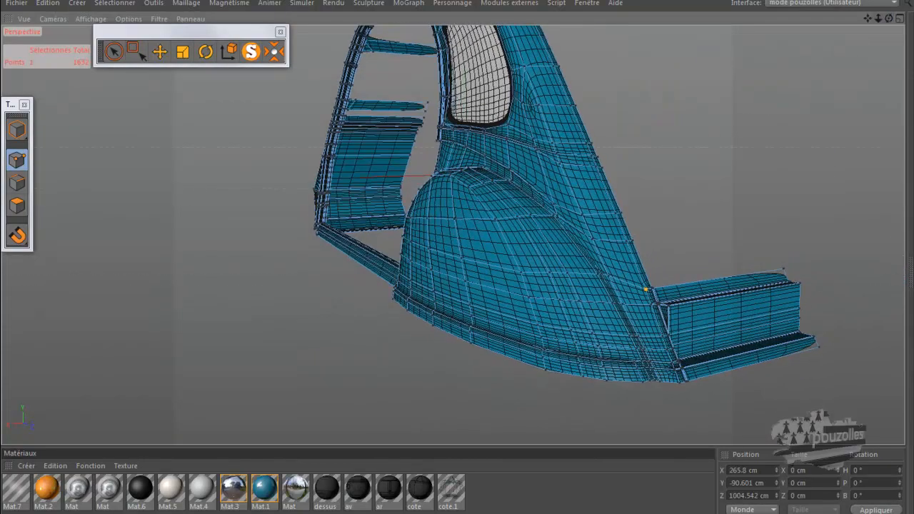
key(ctrl+r)
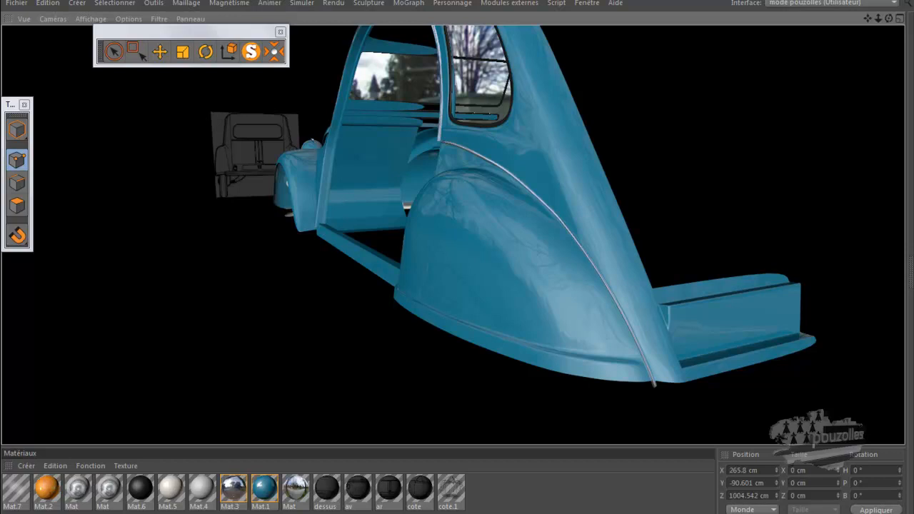
click(267, 511)
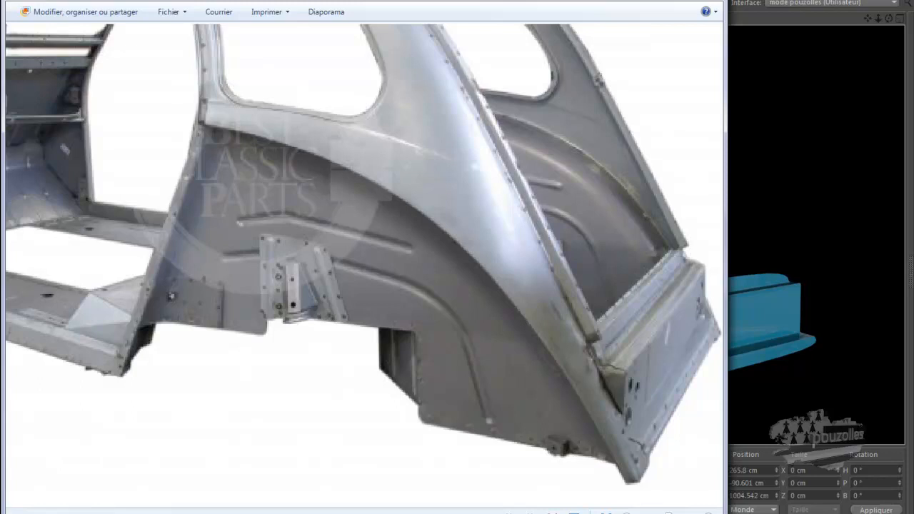
key(alt+Tab)
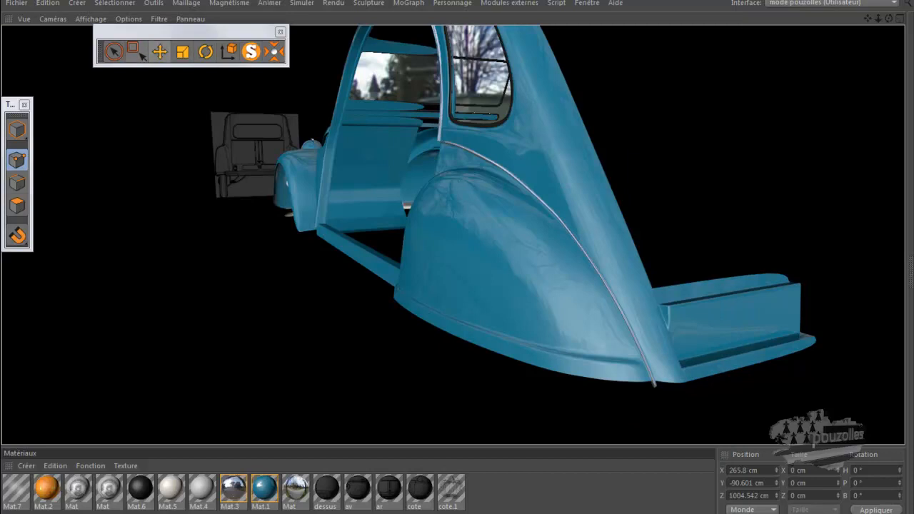
Deselect all points of the body mesh and switch from point editing to model mode.
click(159, 51)
scroll(206, 276, down, 2)
click(206, 275)
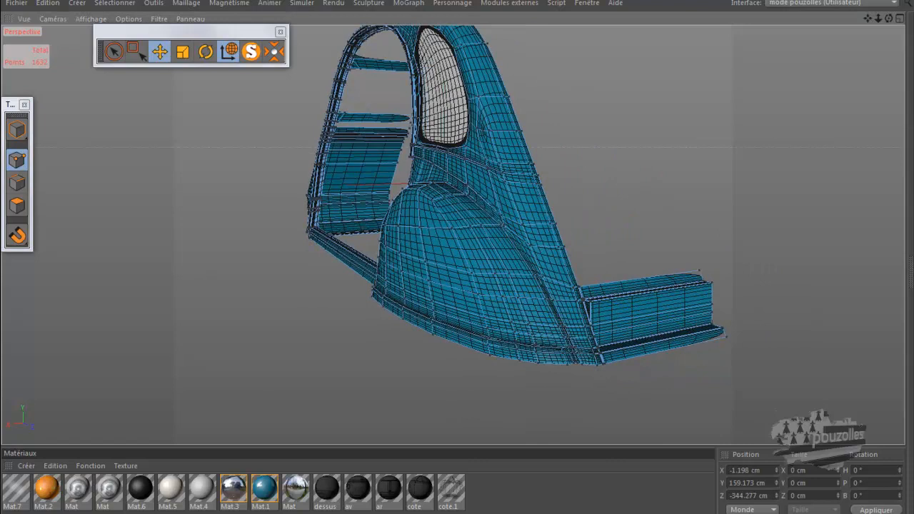
click(17, 129)
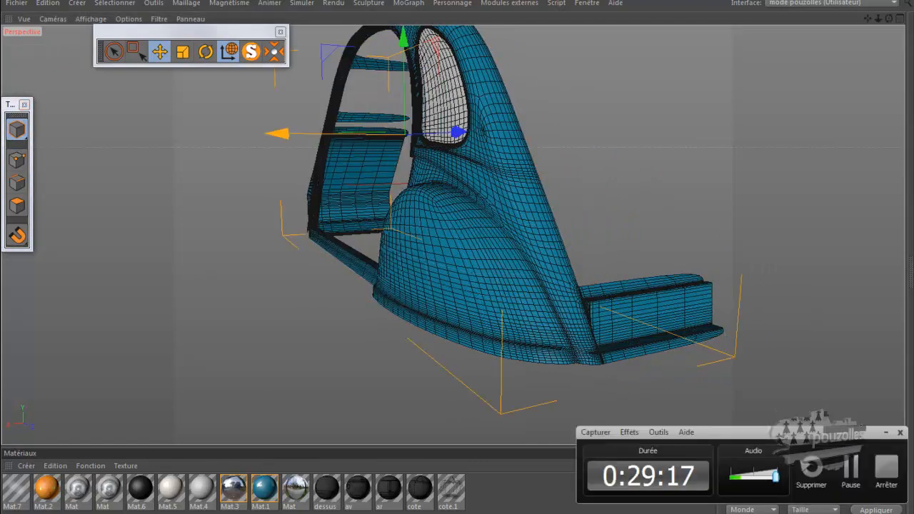